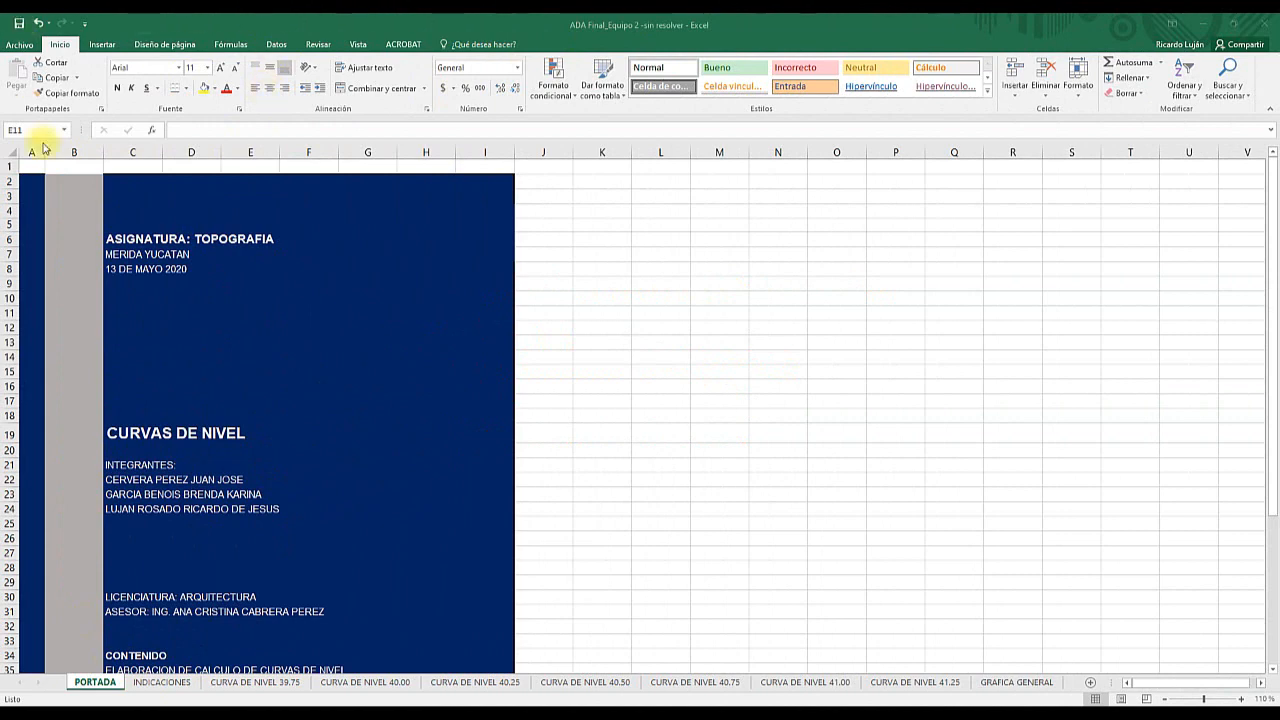
- Open the INDICACIONES sheet and review the exercise statement and the 25 by 25 terrain elevation grid
click(169, 688)
click(169, 688)
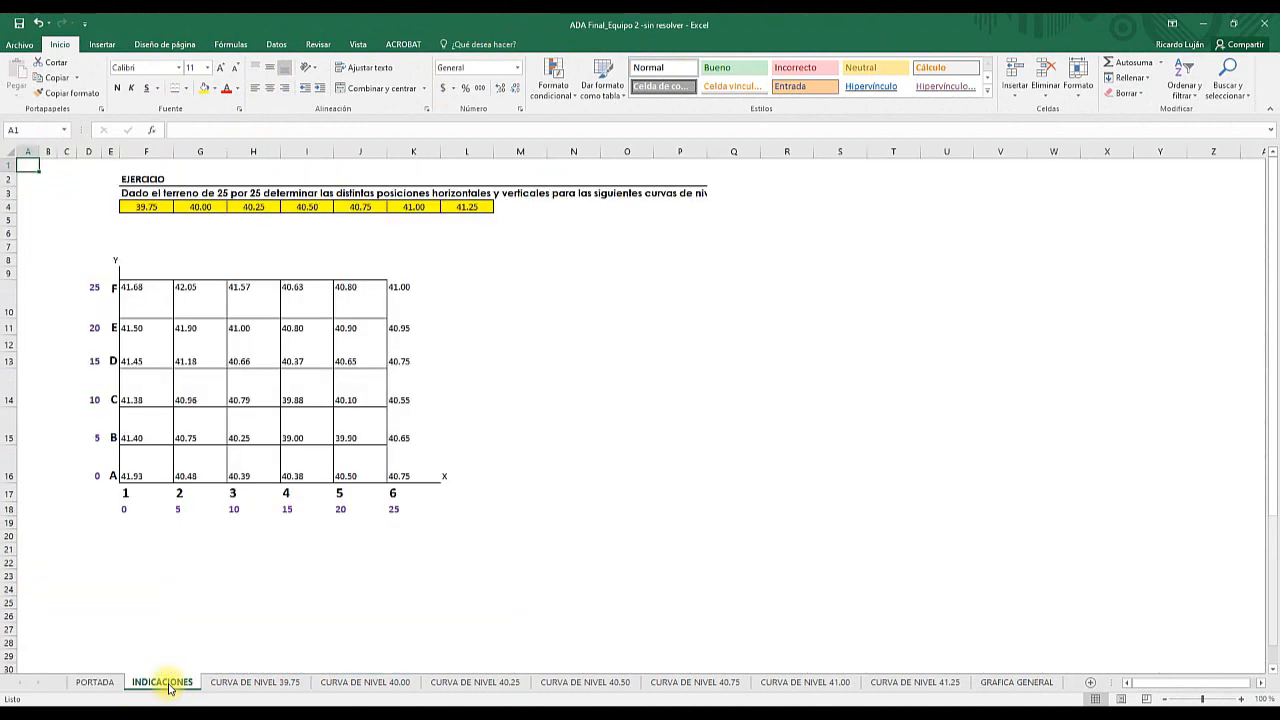
click(138, 179)
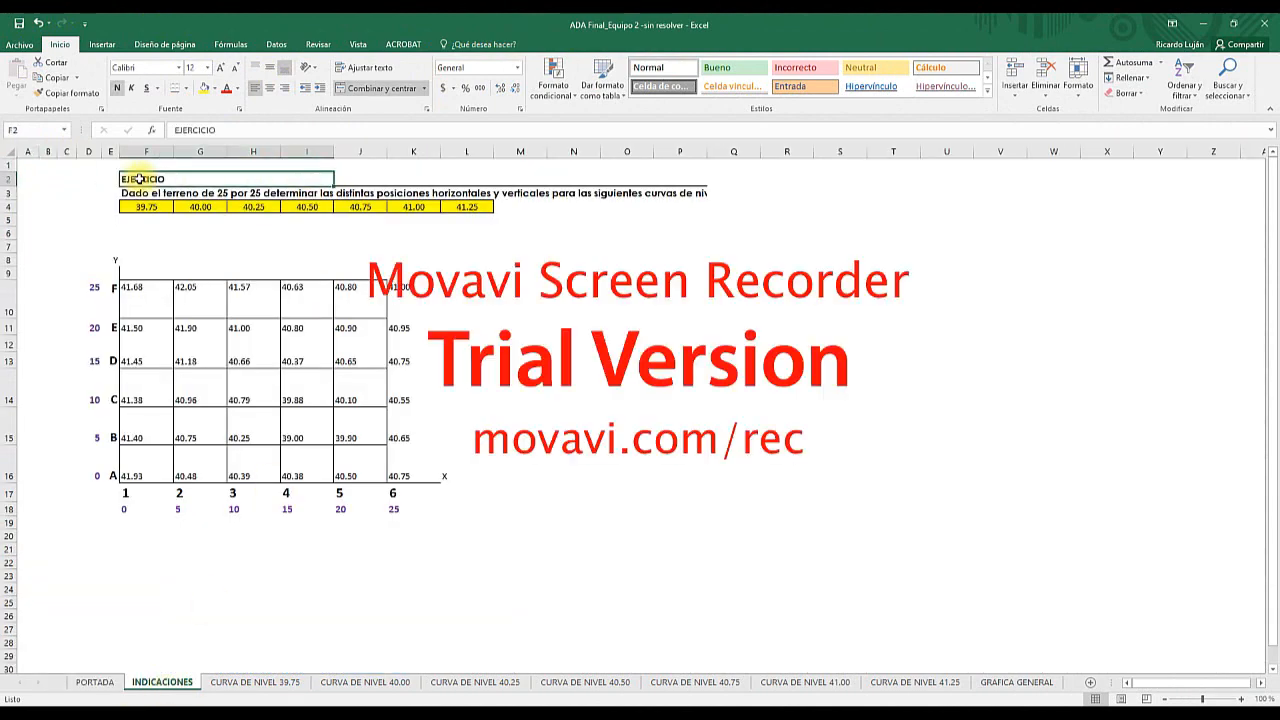
click(186, 193)
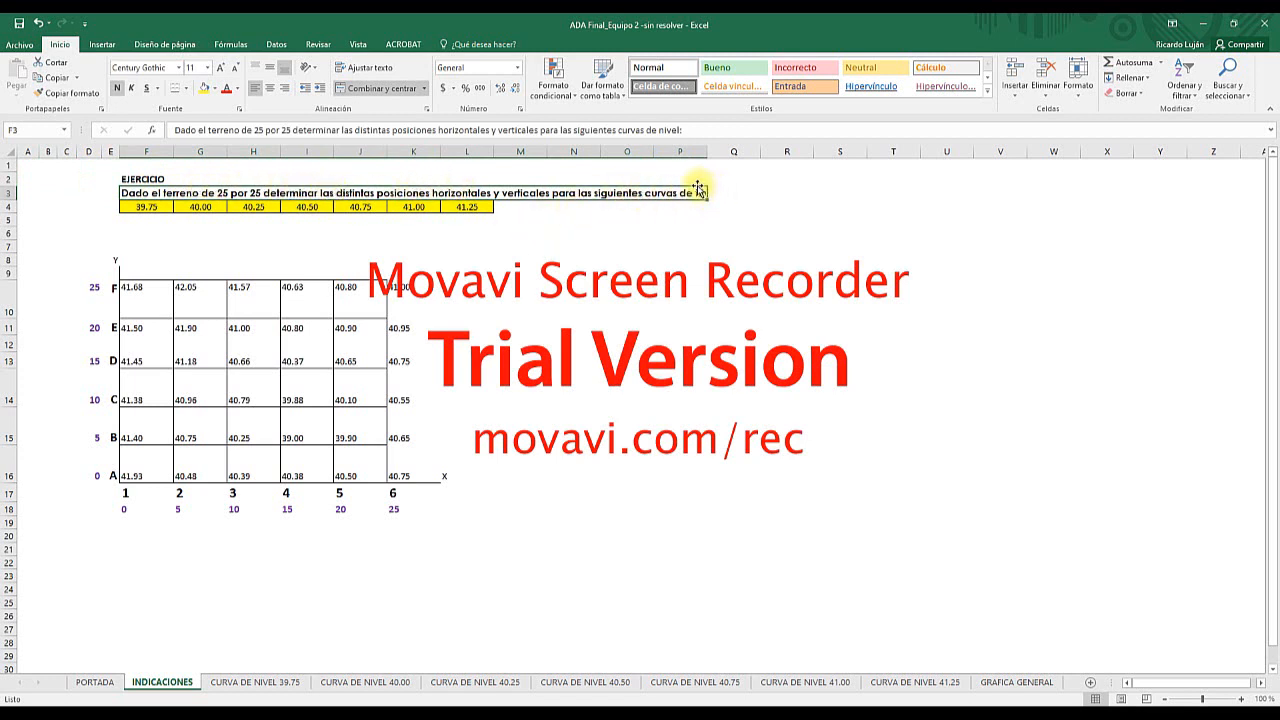
click(155, 293)
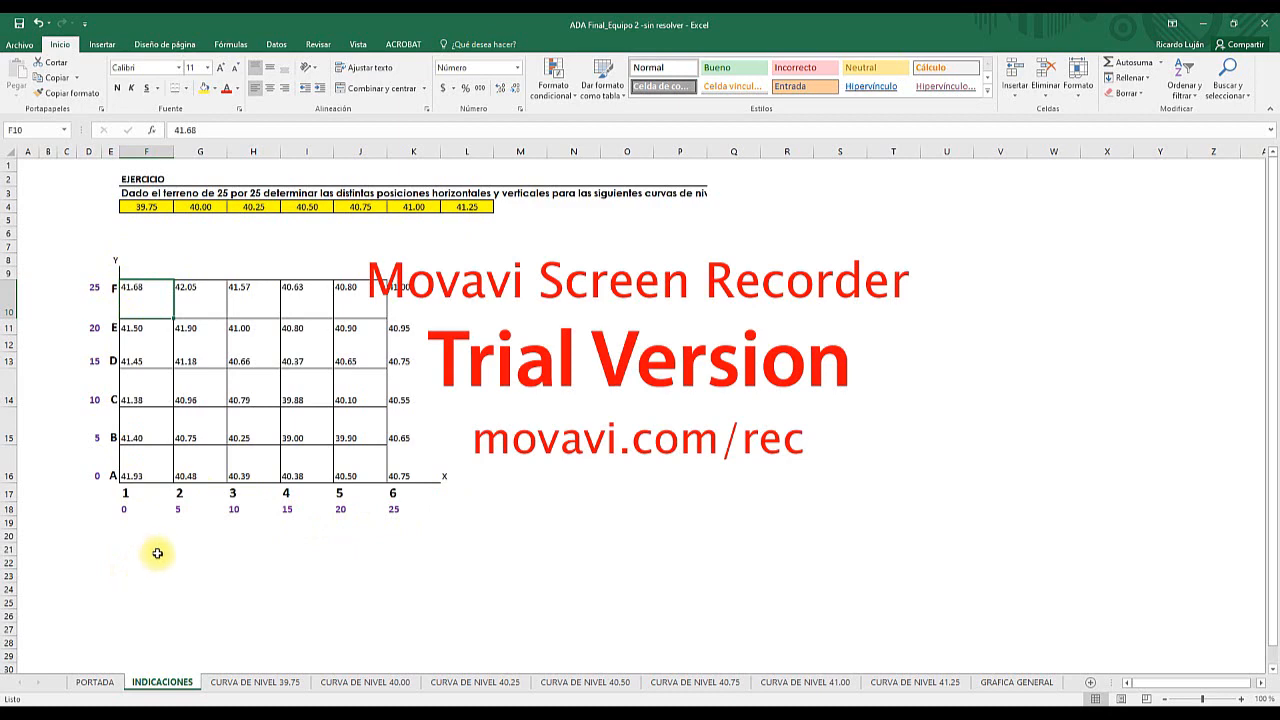
- Open the CURVA DE NIVEL 39.75 sheet and look over its interpolation tables and the horizontal and vertical grids
click(219, 681)
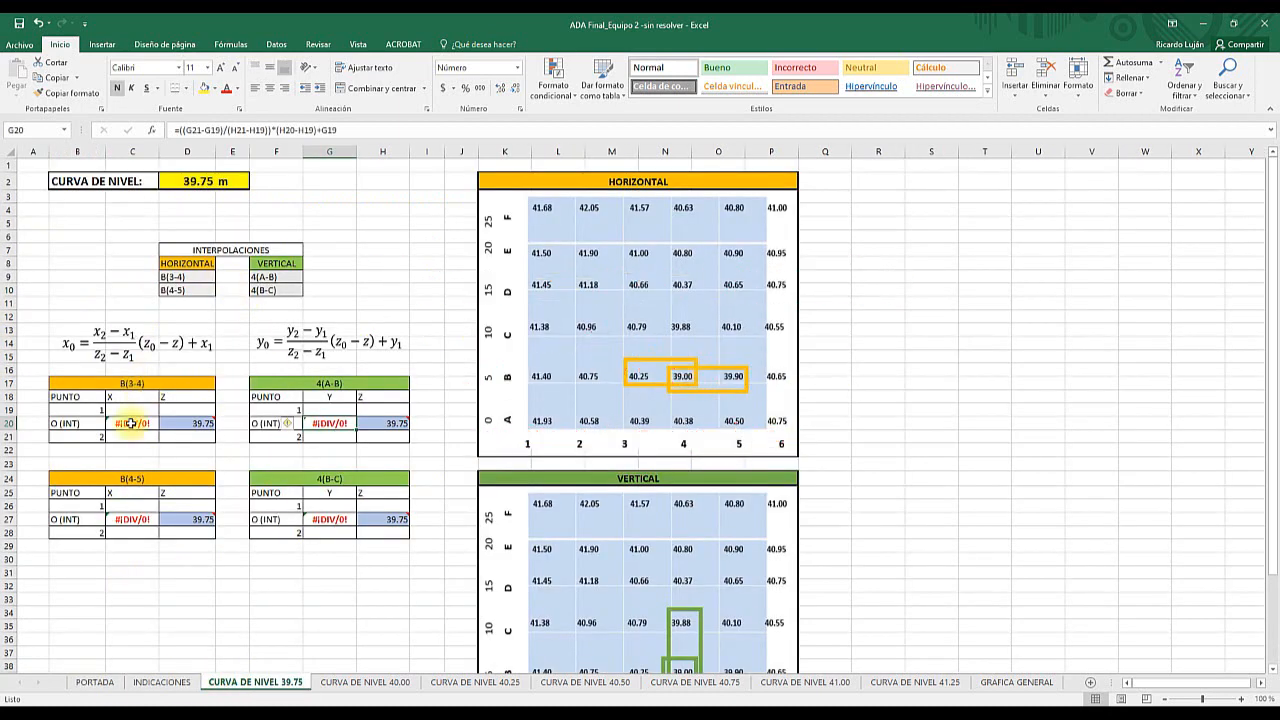
click(127, 409)
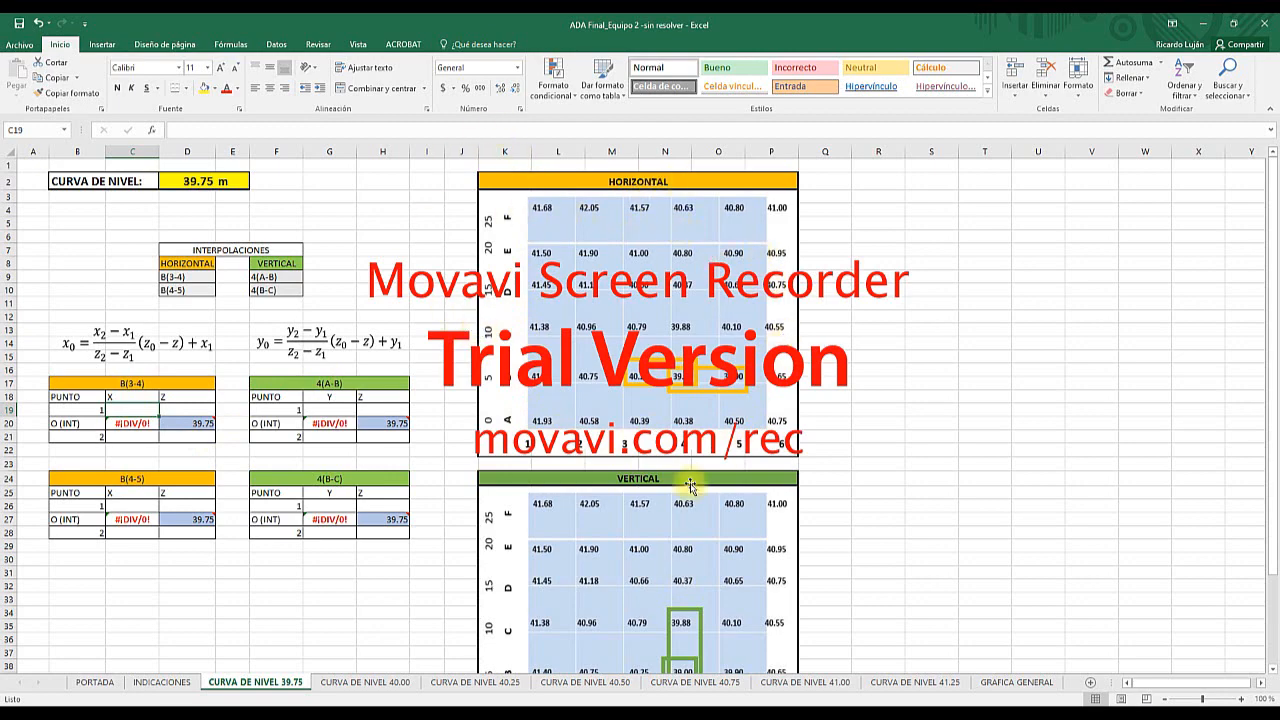
scroll(689, 486, down, 2)
scroll(689, 486, up, 2)
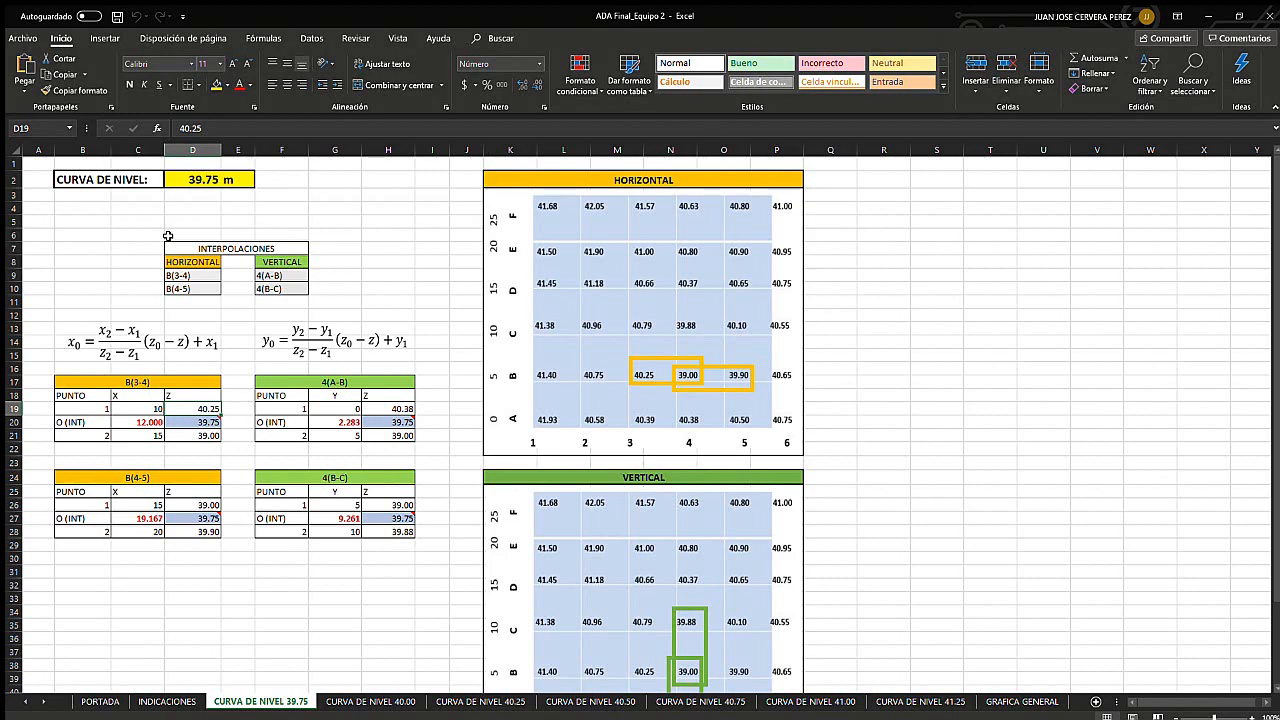
- Examine the horizontal and vertical interpolation formulas and how their terms match the X and Z cells of the B(3-4) table
click(188, 340)
key(Tab)
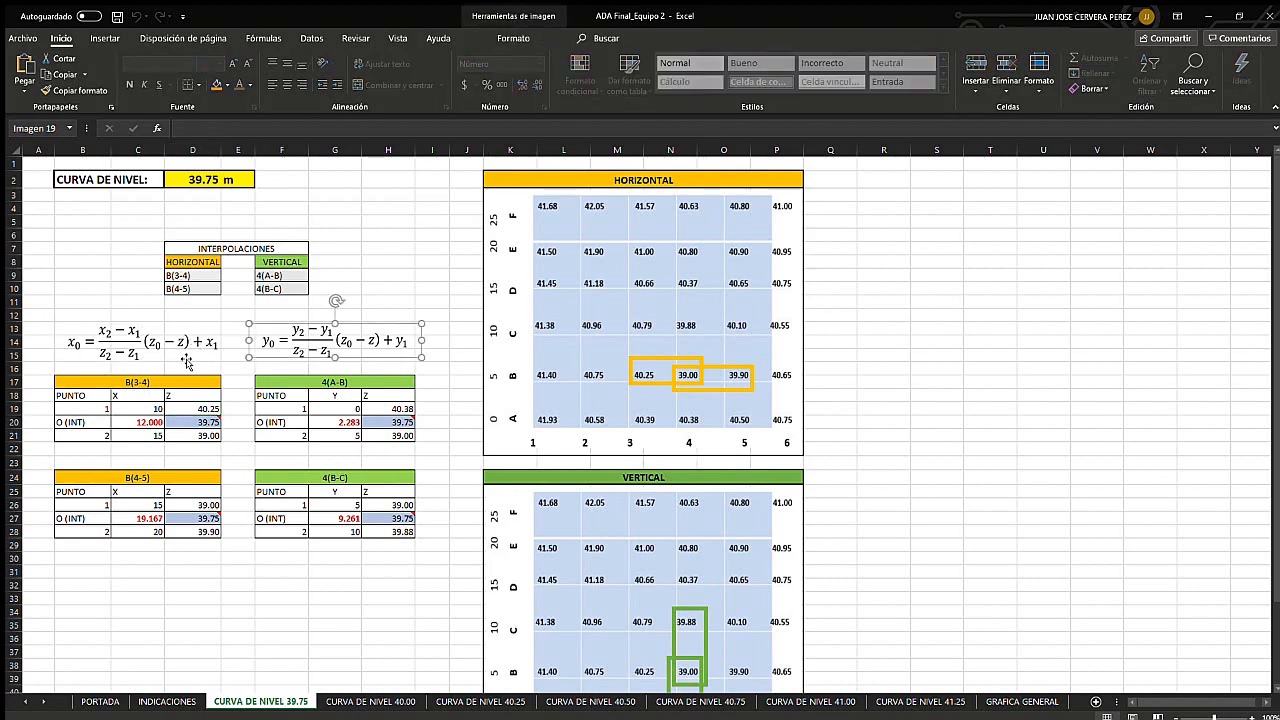
click(120, 347)
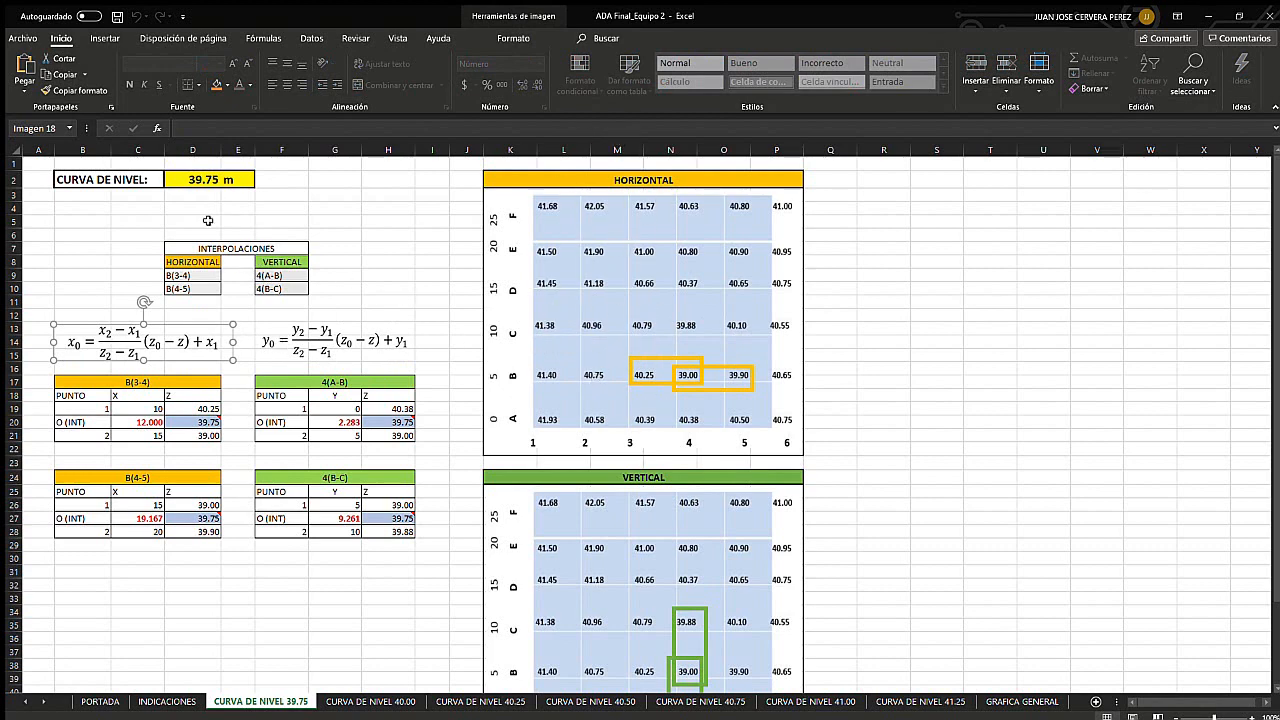
click(320, 343)
click(190, 343)
click(318, 346)
click(205, 348)
click(197, 406)
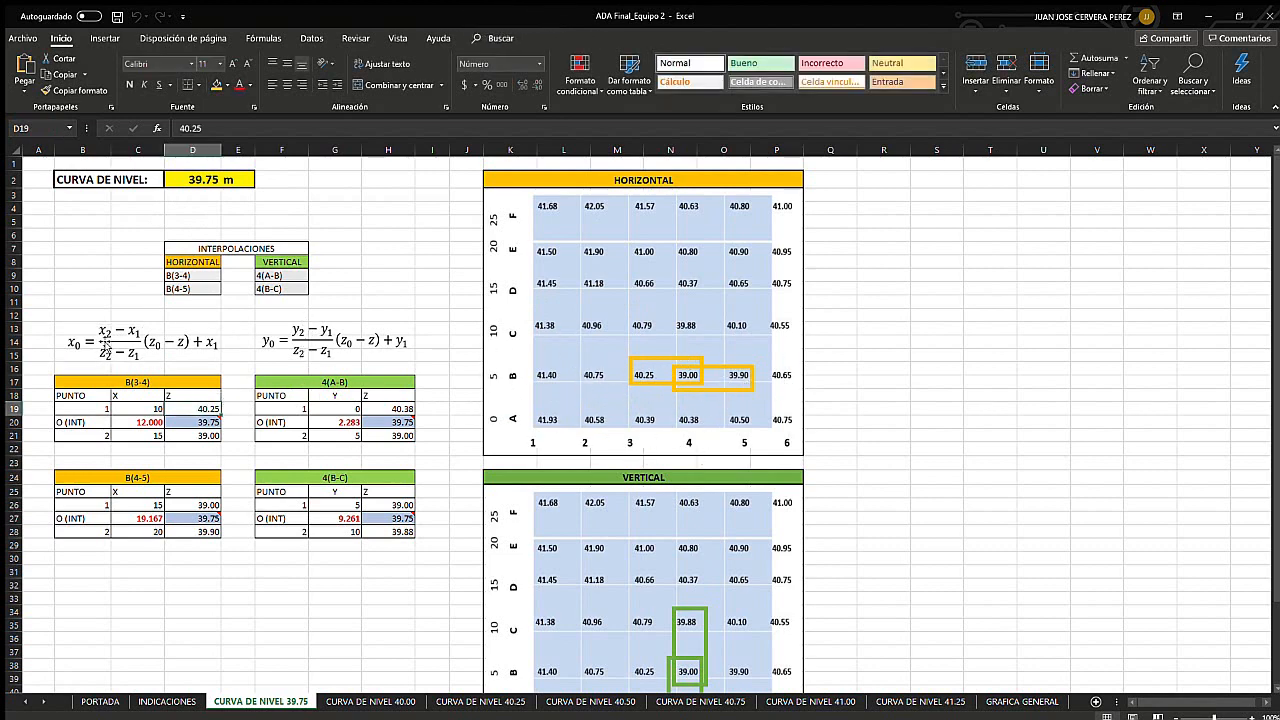
click(180, 342)
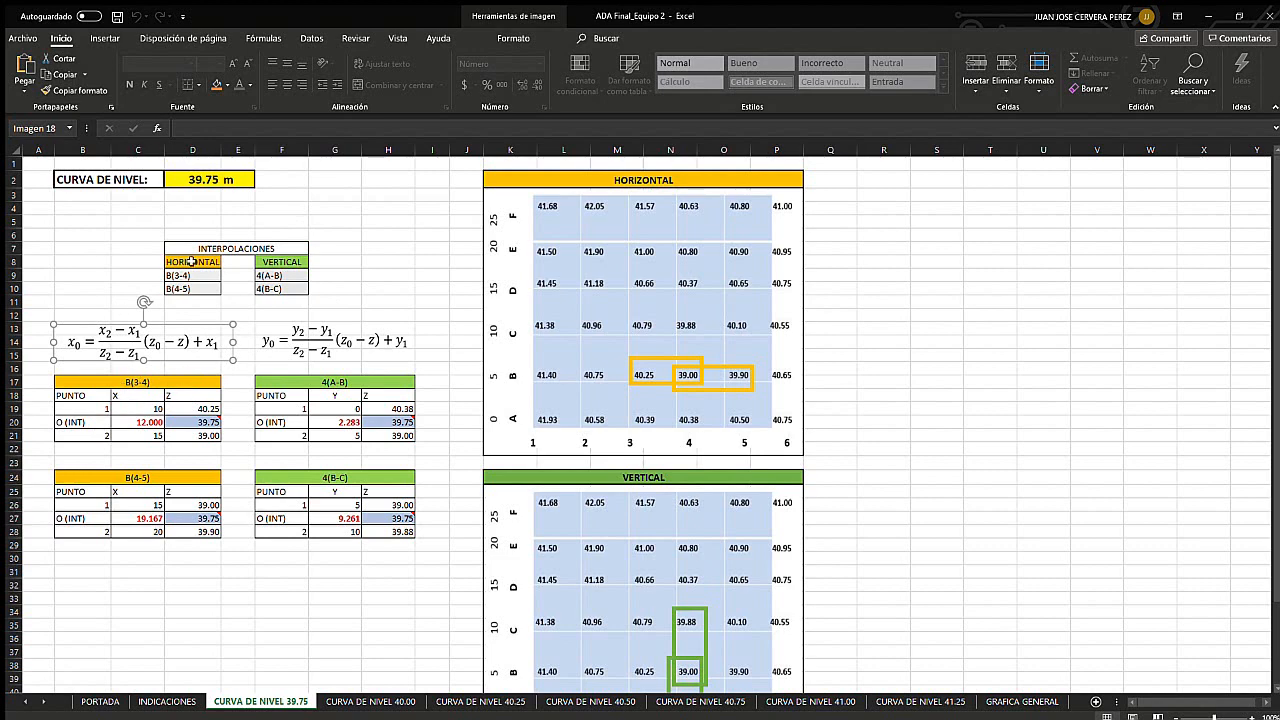
click(234, 460)
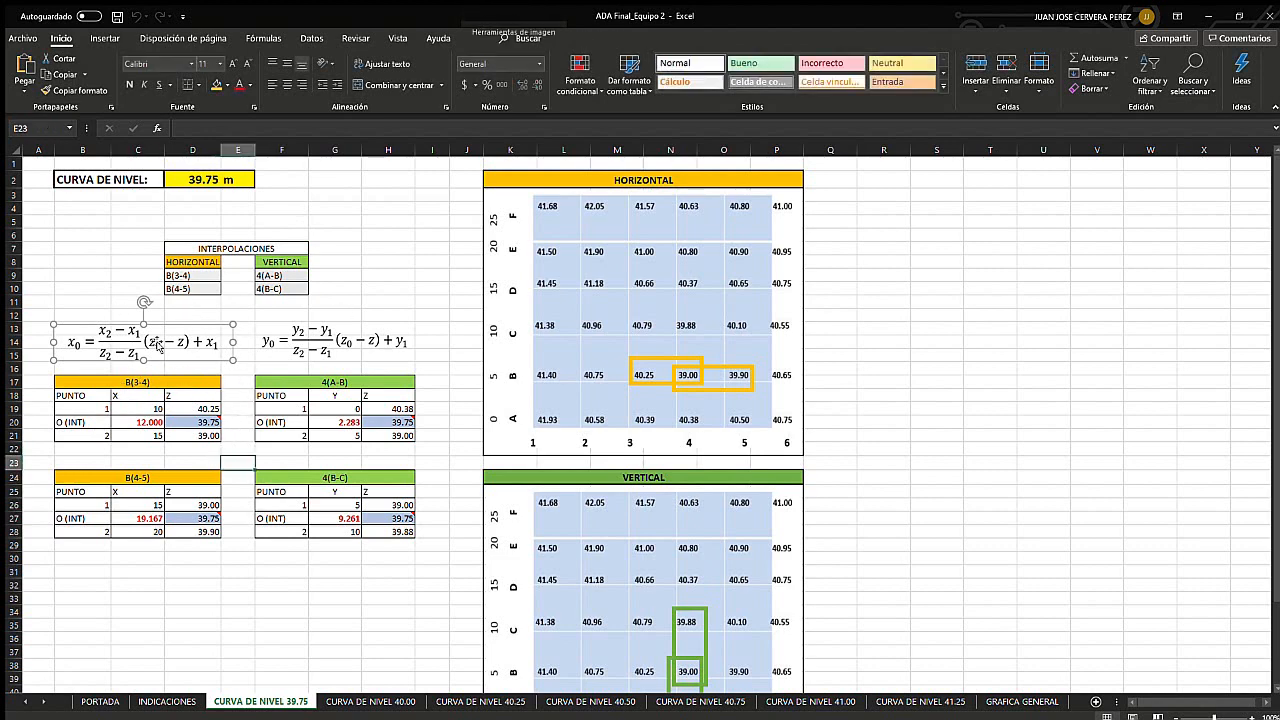
click(110, 335)
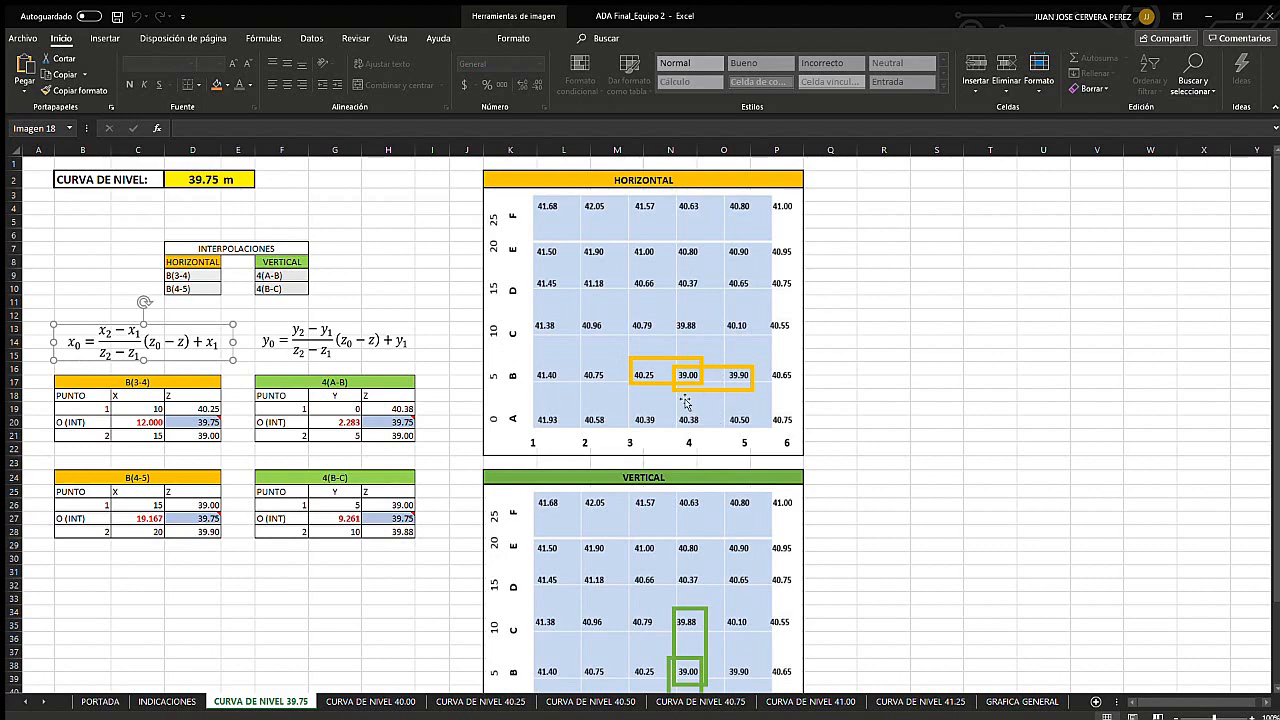
click(222, 412)
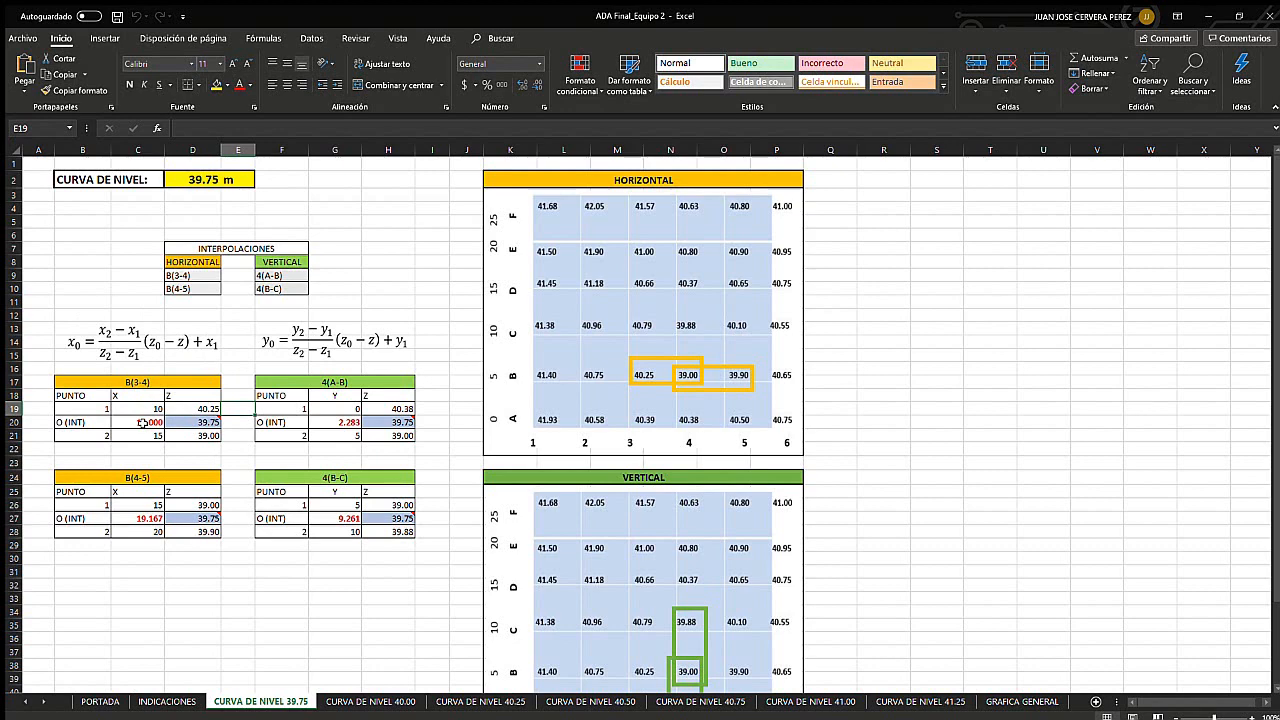
click(141, 422)
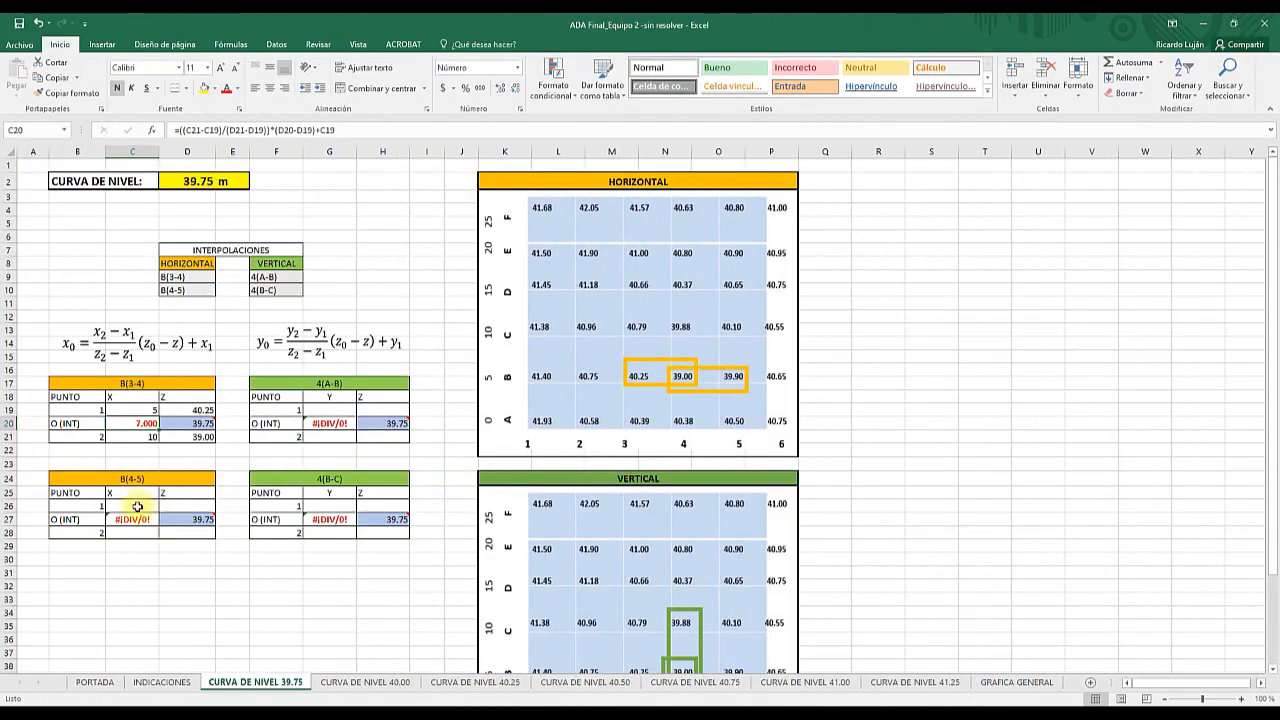
- Enter the X coordinates 15 for point 1 and 20 for point 2 in the B(4-5) horizontal interpolation table
click(134, 506)
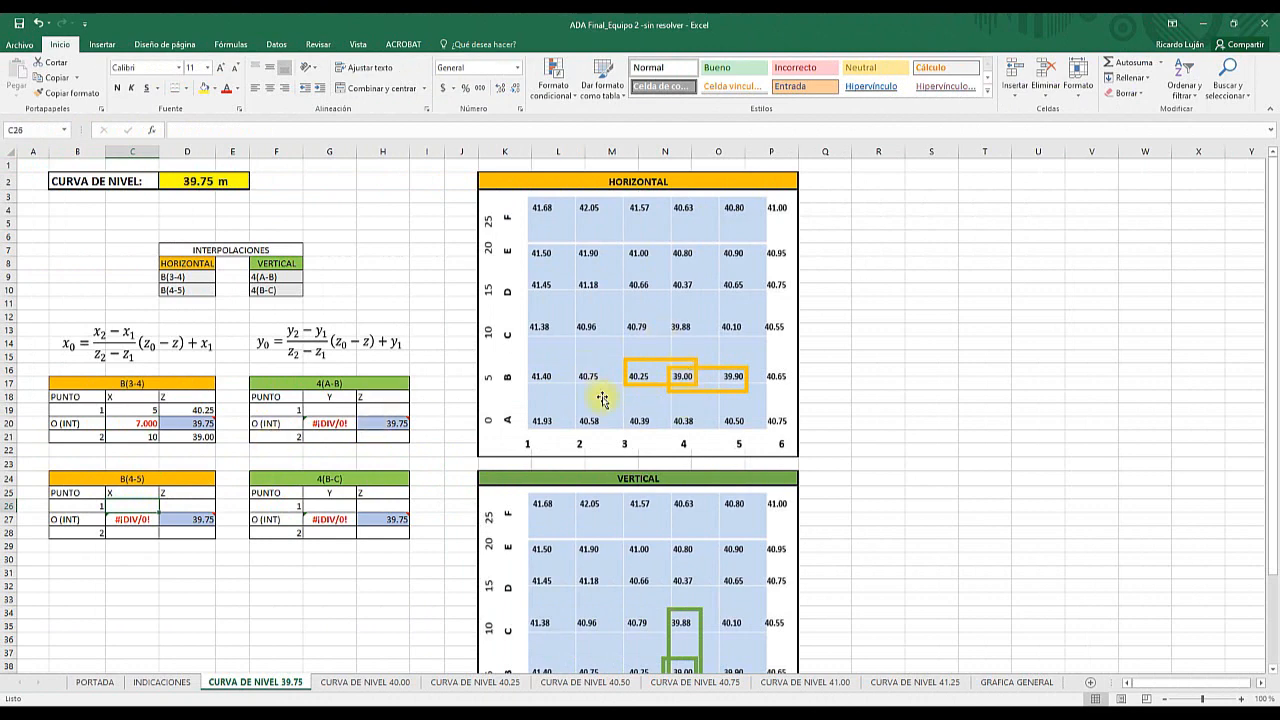
click(194, 291)
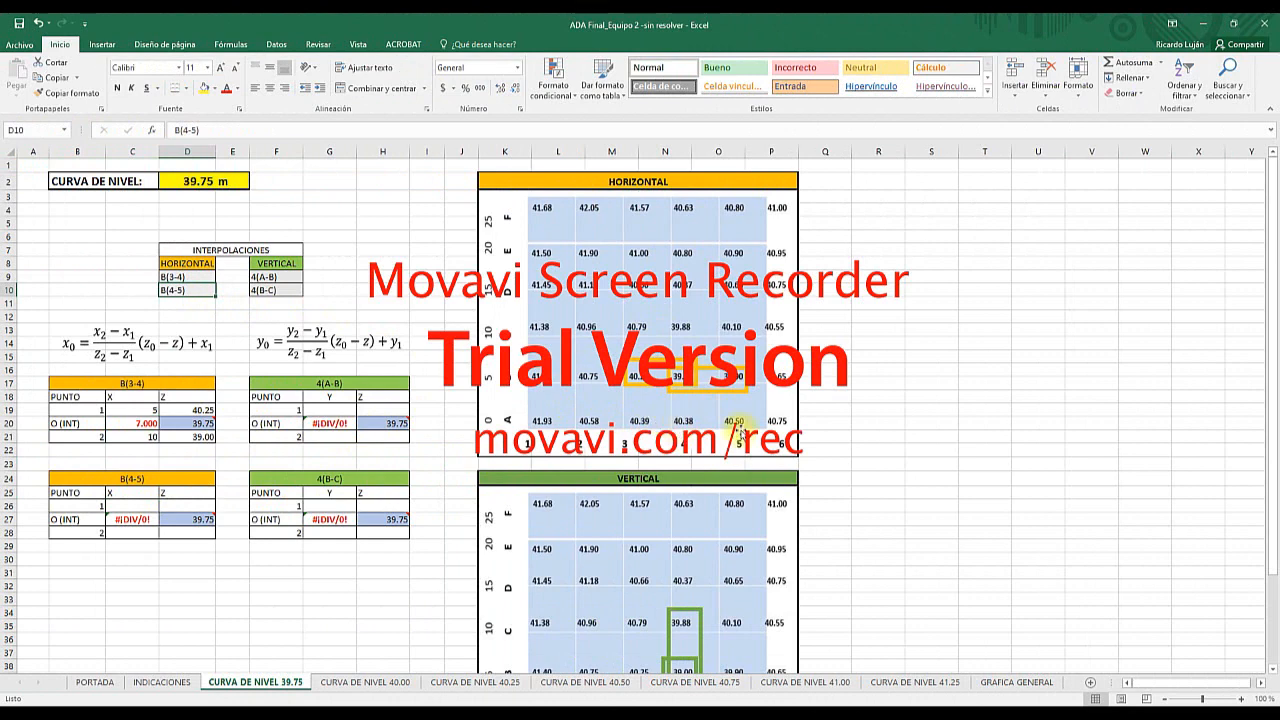
click(745, 435)
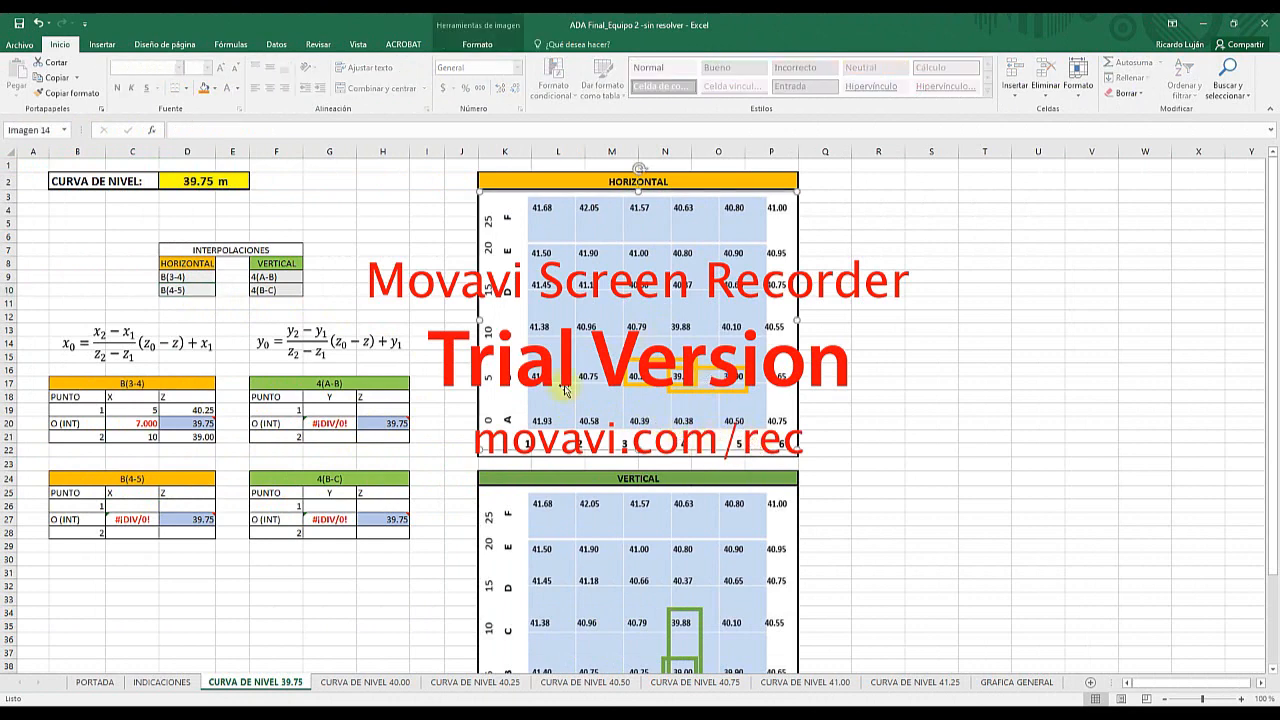
click(124, 507)
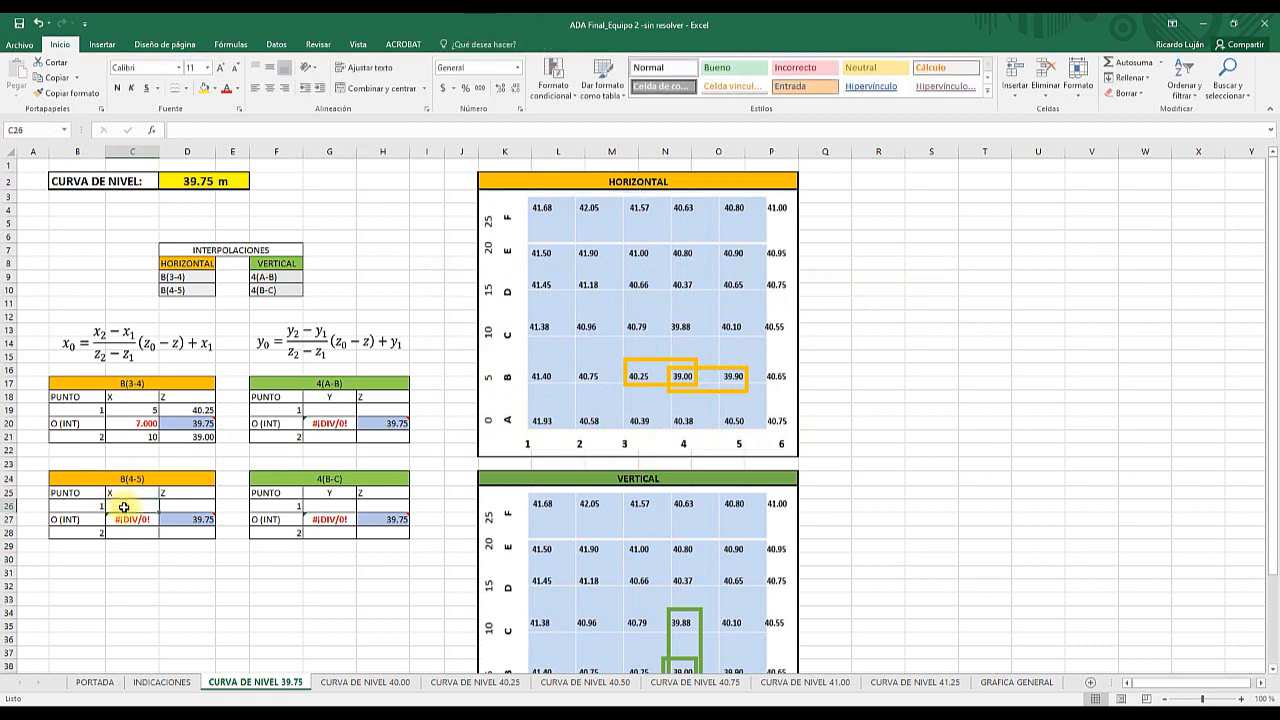
text(15)
click(132, 533)
text(2)
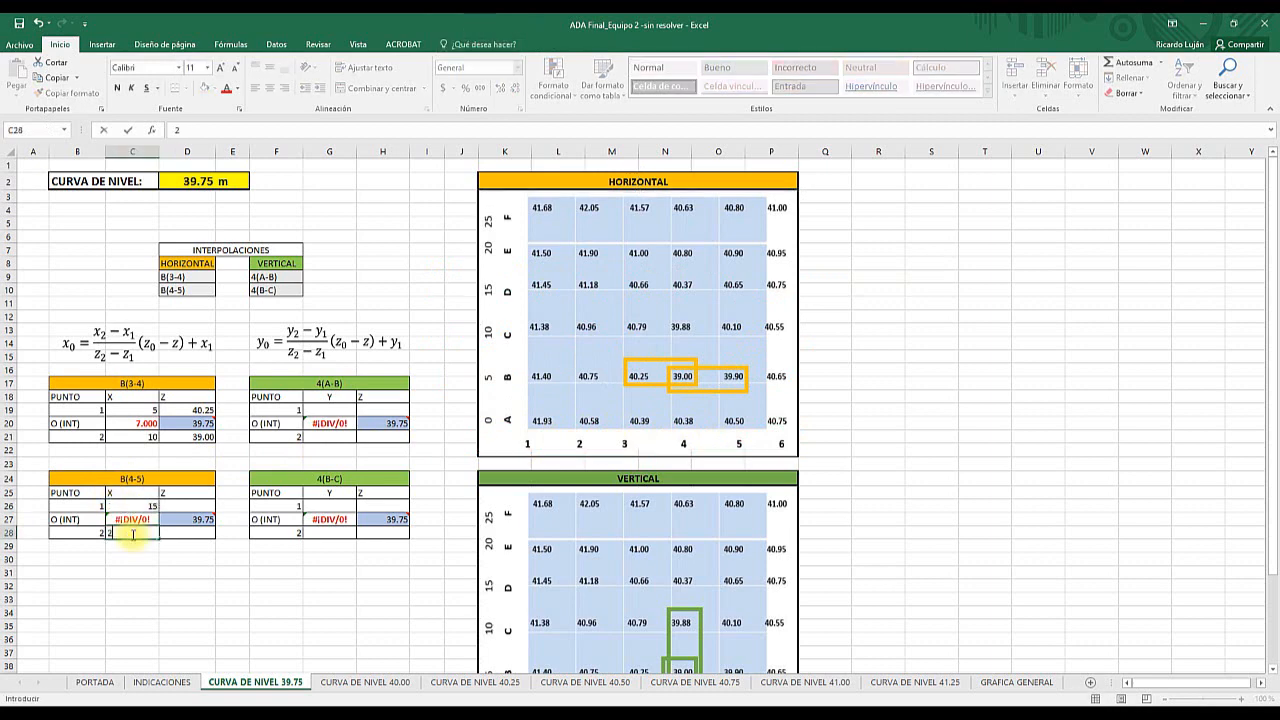
text(0)
- Enter the Z elevations 39.00 for point 1 and 39.90 for point 2 in the B(4-5) table, and inspect its interpolated X formula
click(200, 506)
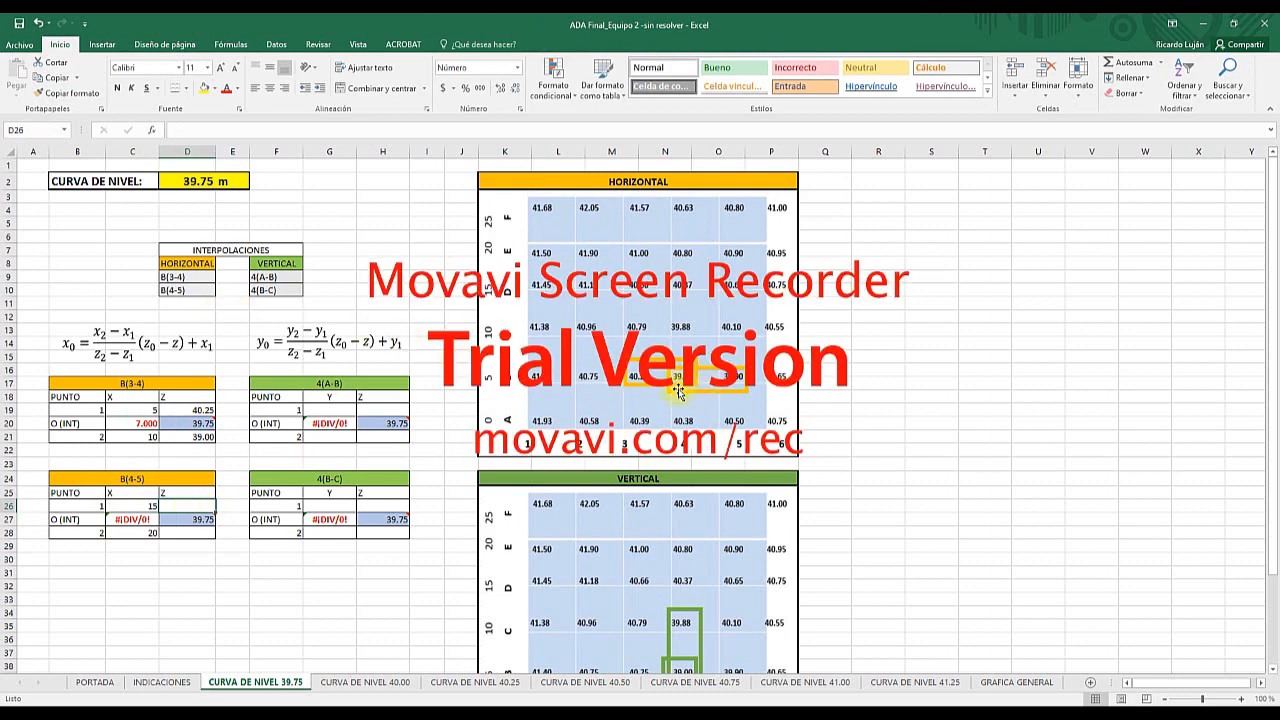
mouse_move(385, 520)
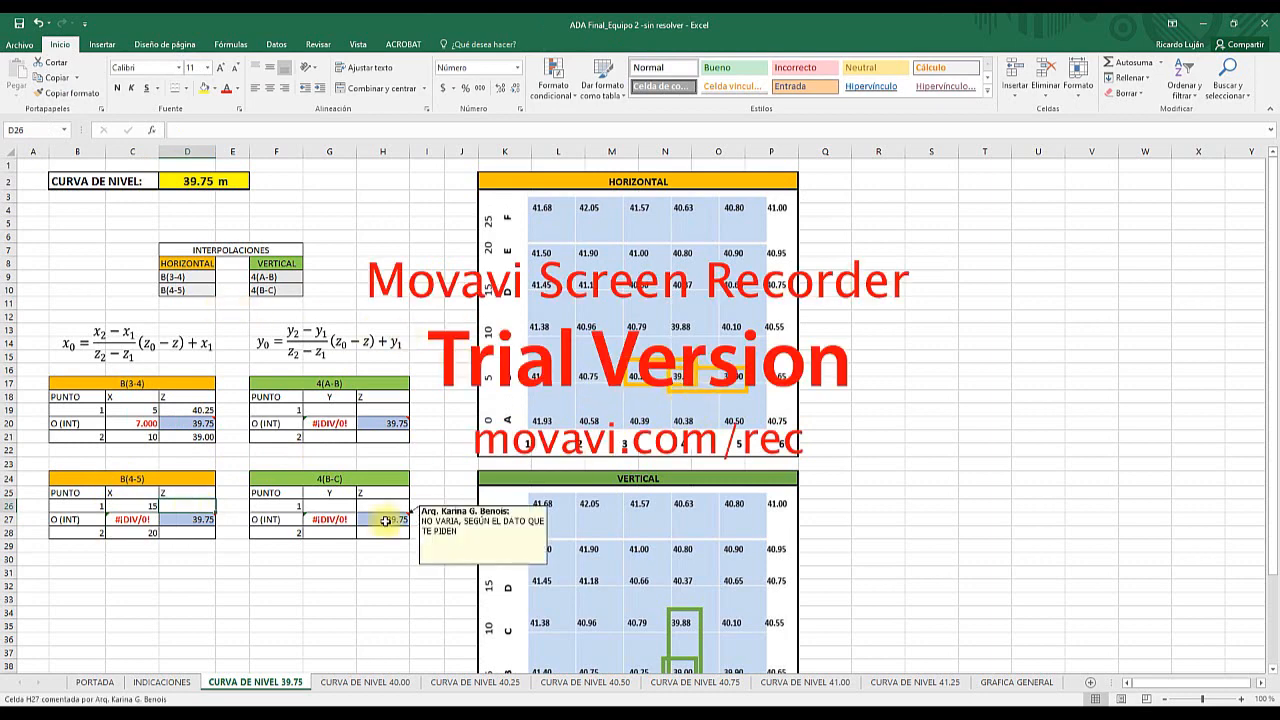
text(39)
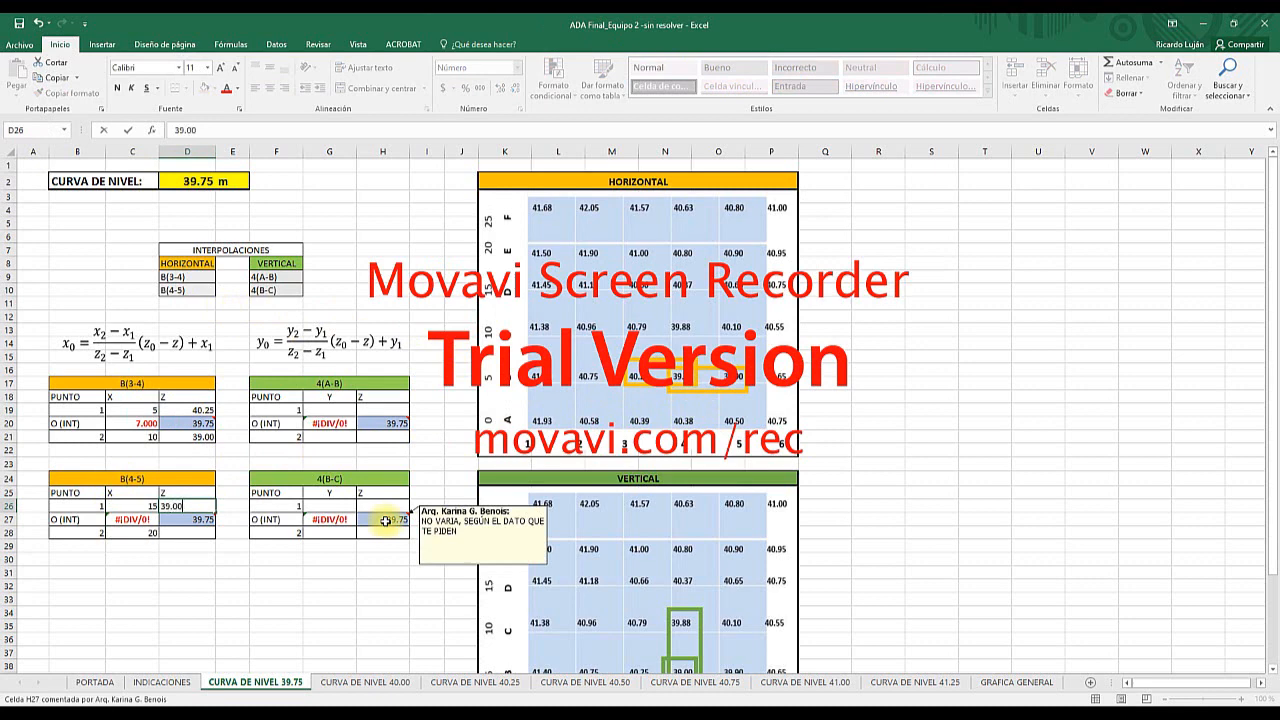
text(.00)
key(Return)
key(Return)
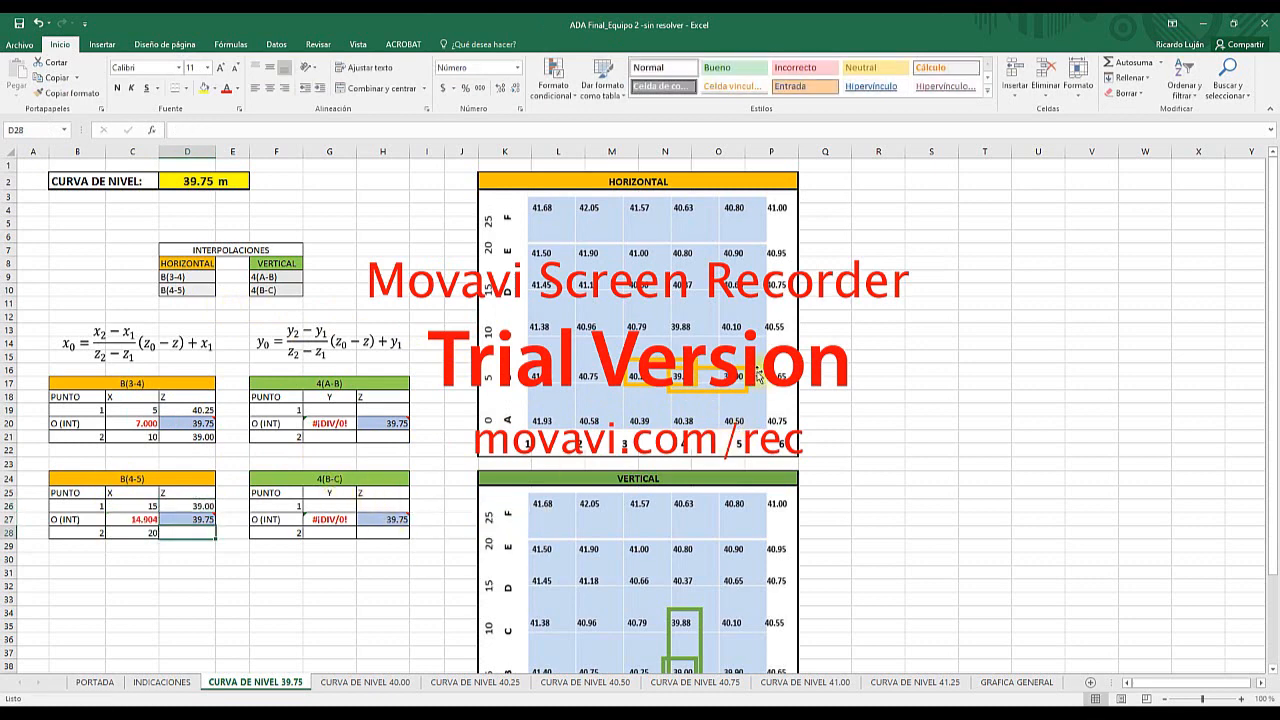
text(39)
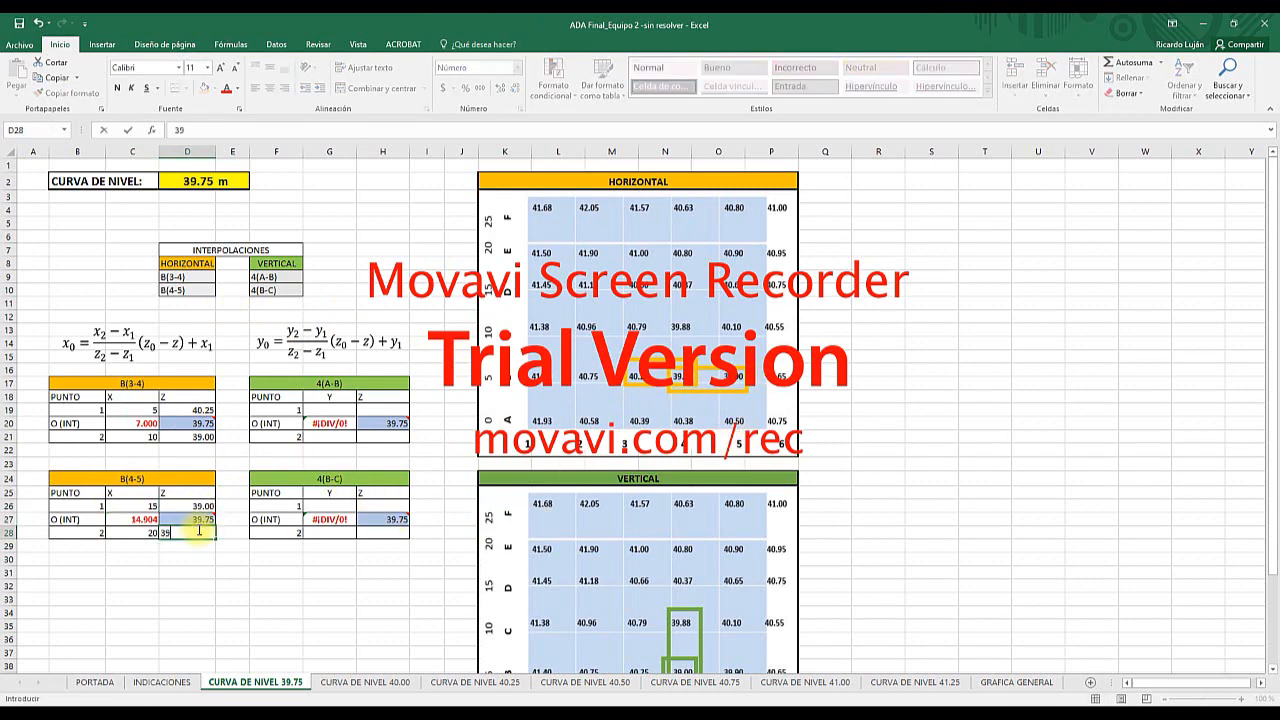
key(Return)
key(Return)
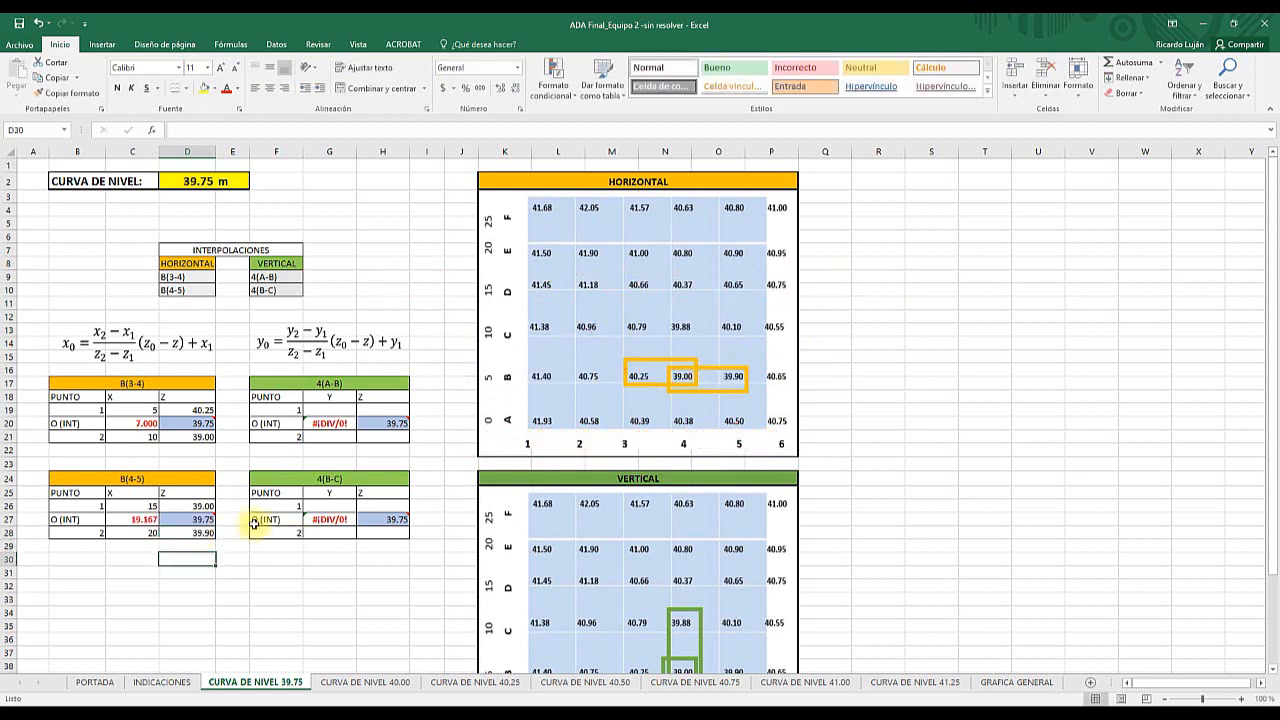
click(132, 521)
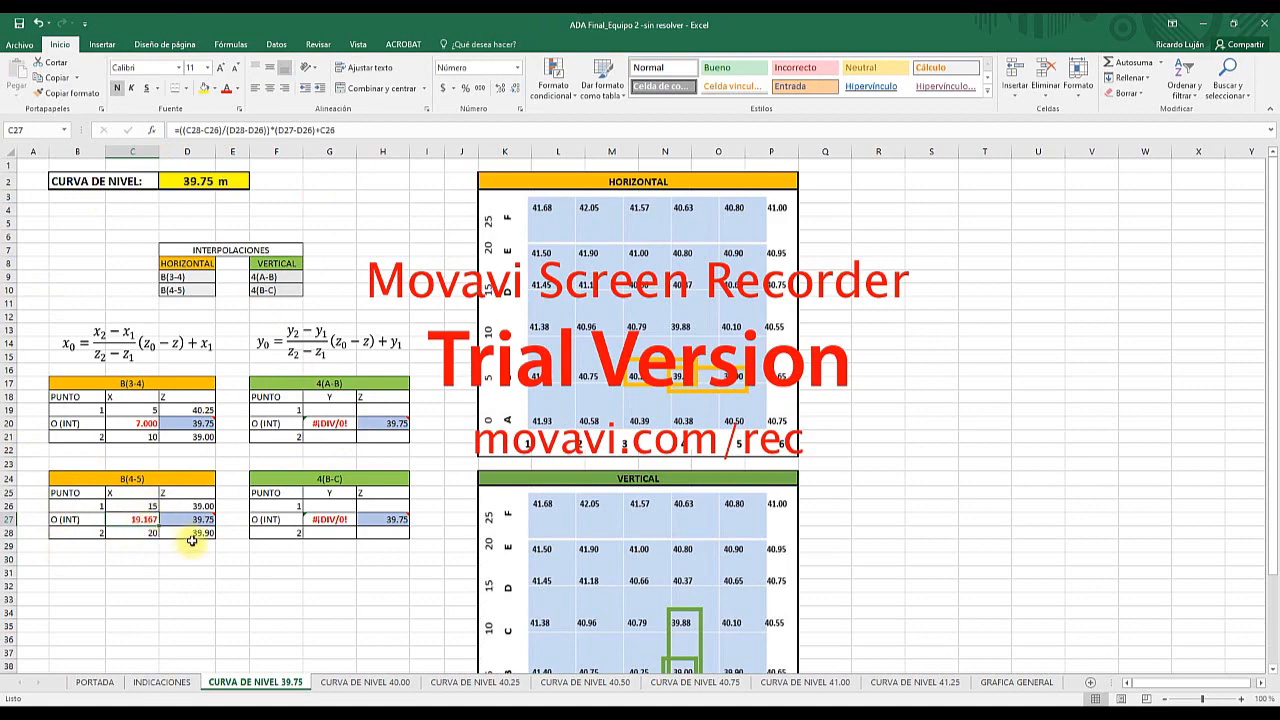
- Examine the VERTICAL grid's column 4 between rows A and B for the 4(A-B) interpolation table's Y and Z values
scroll(600, 430, down, 3)
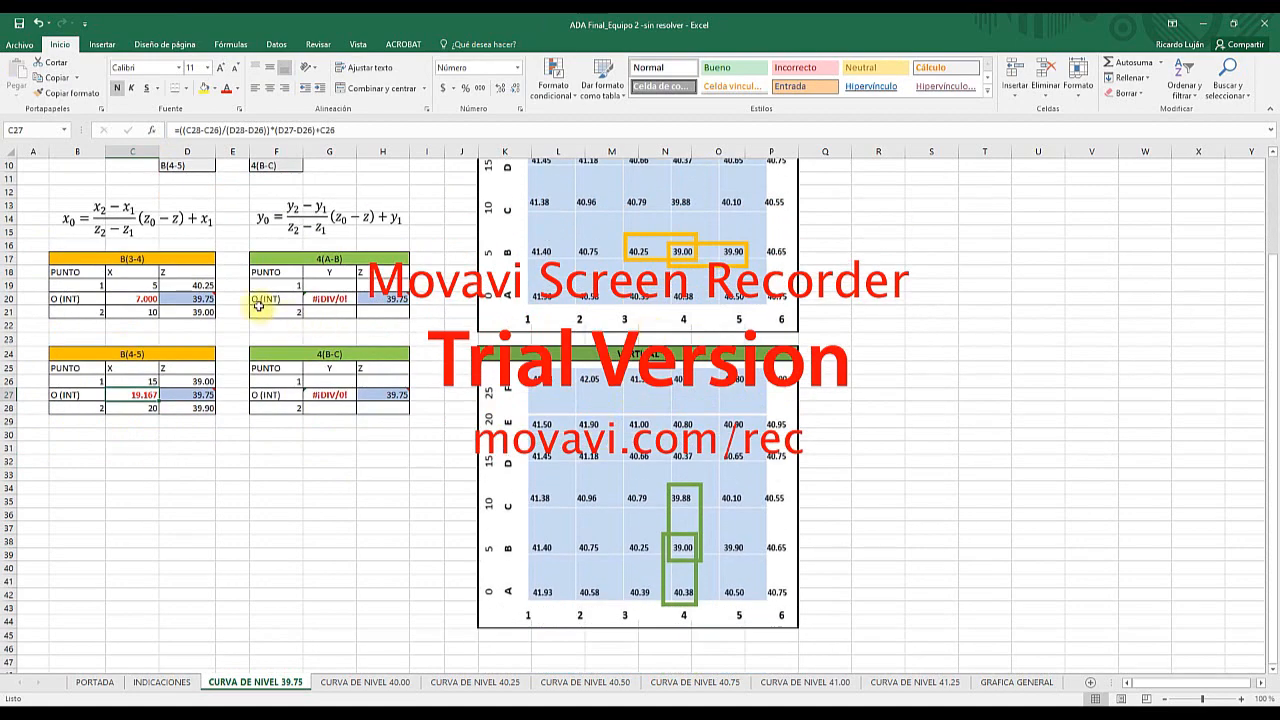
click(290, 325)
click(328, 287)
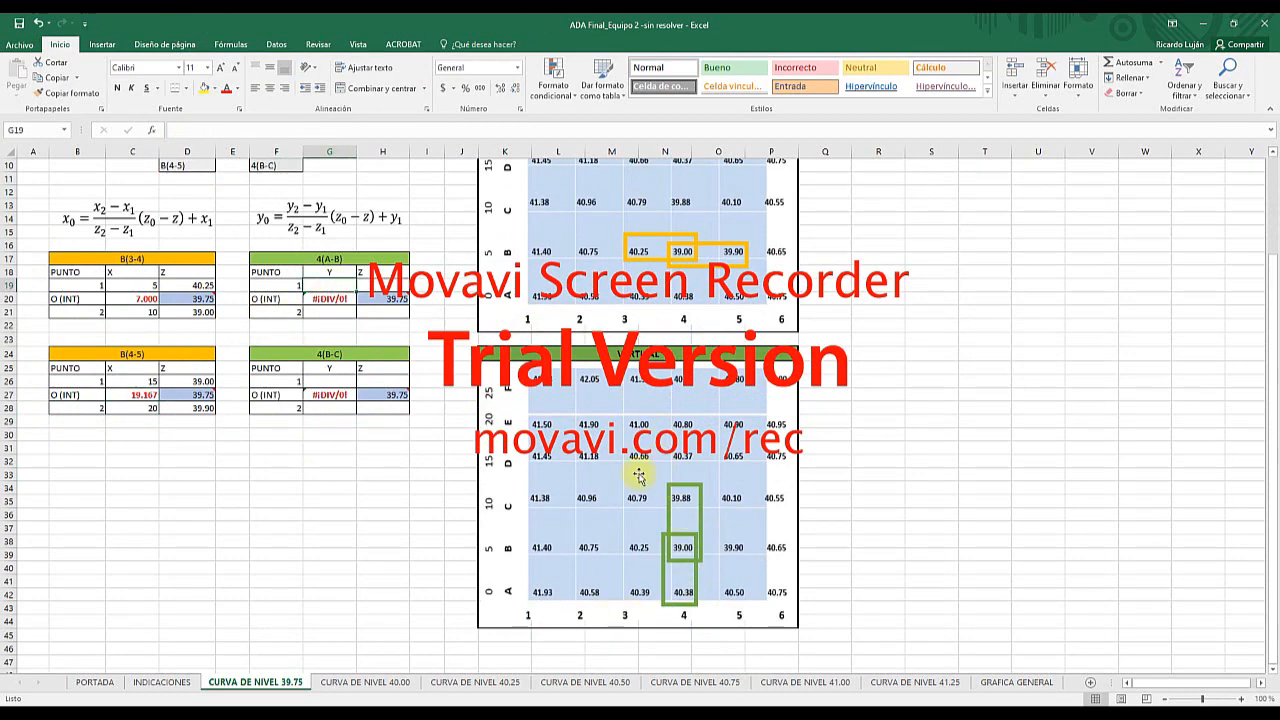
scroll(345, 325, up, 3)
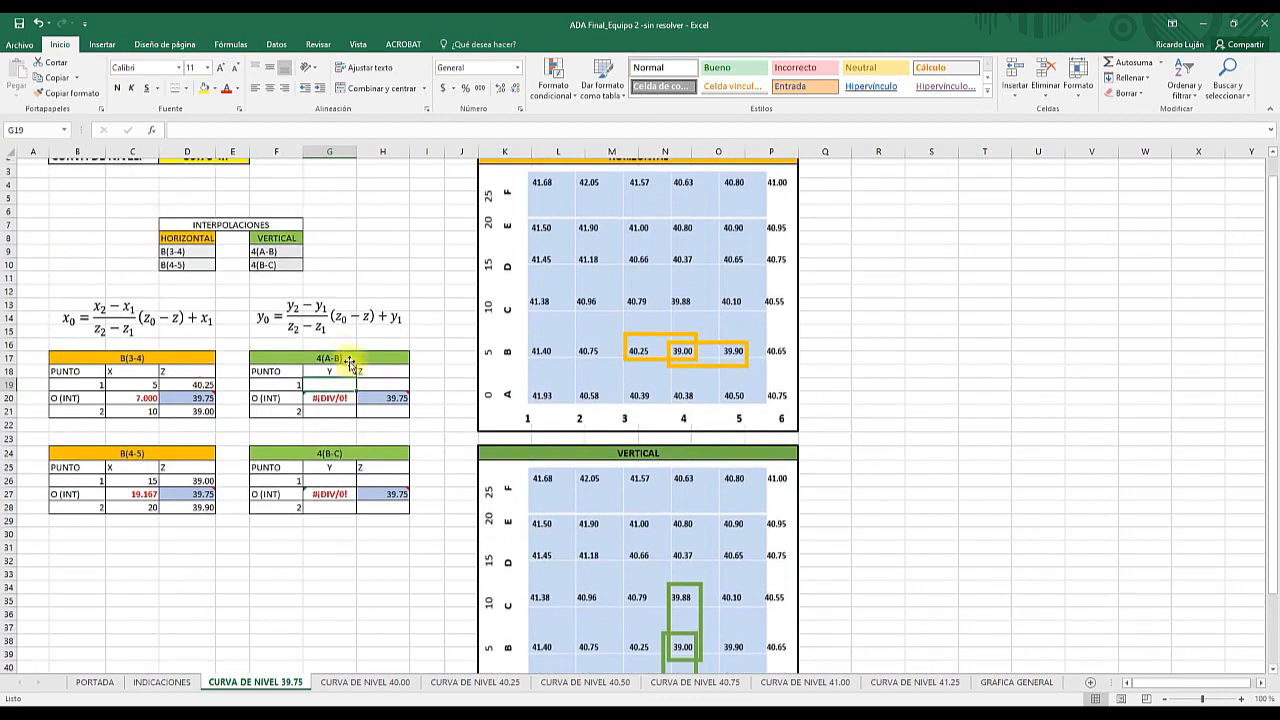
scroll(352, 370, up, 1)
scroll(540, 477, down, 2)
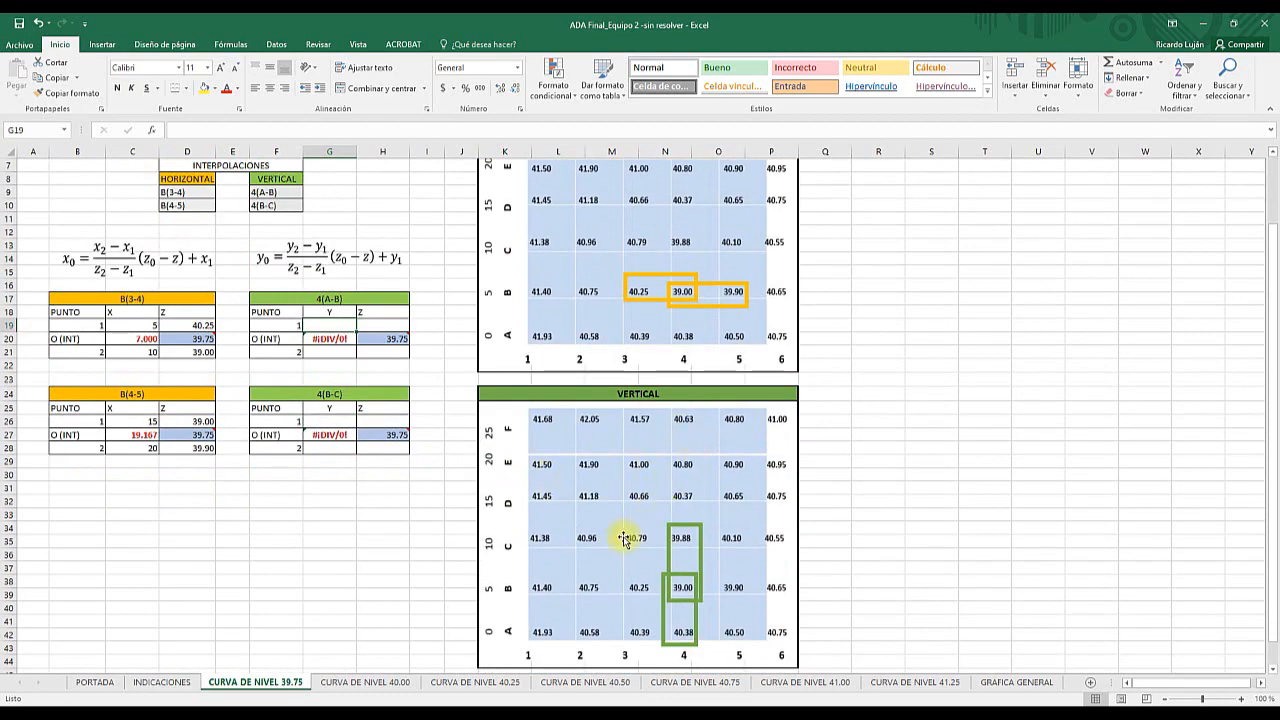
scroll(624, 538, down, 3)
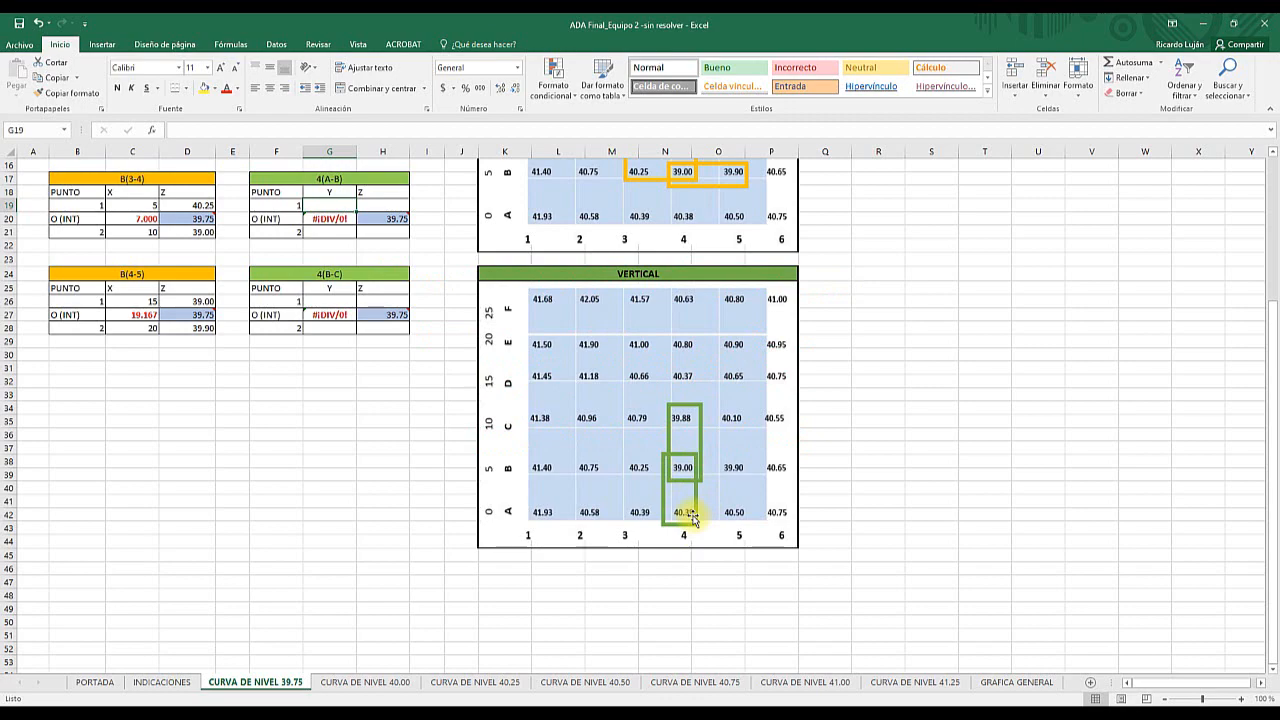
scroll(692, 458, up, 5)
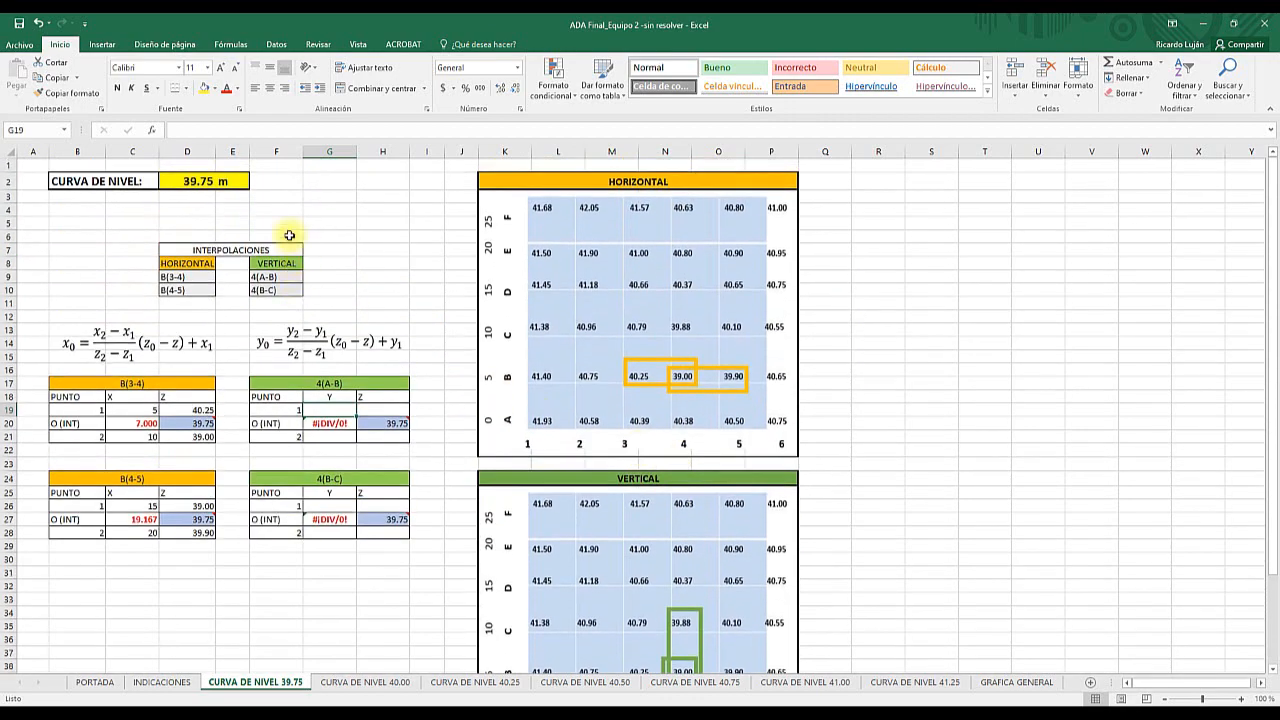
scroll(623, 529, down, 4)
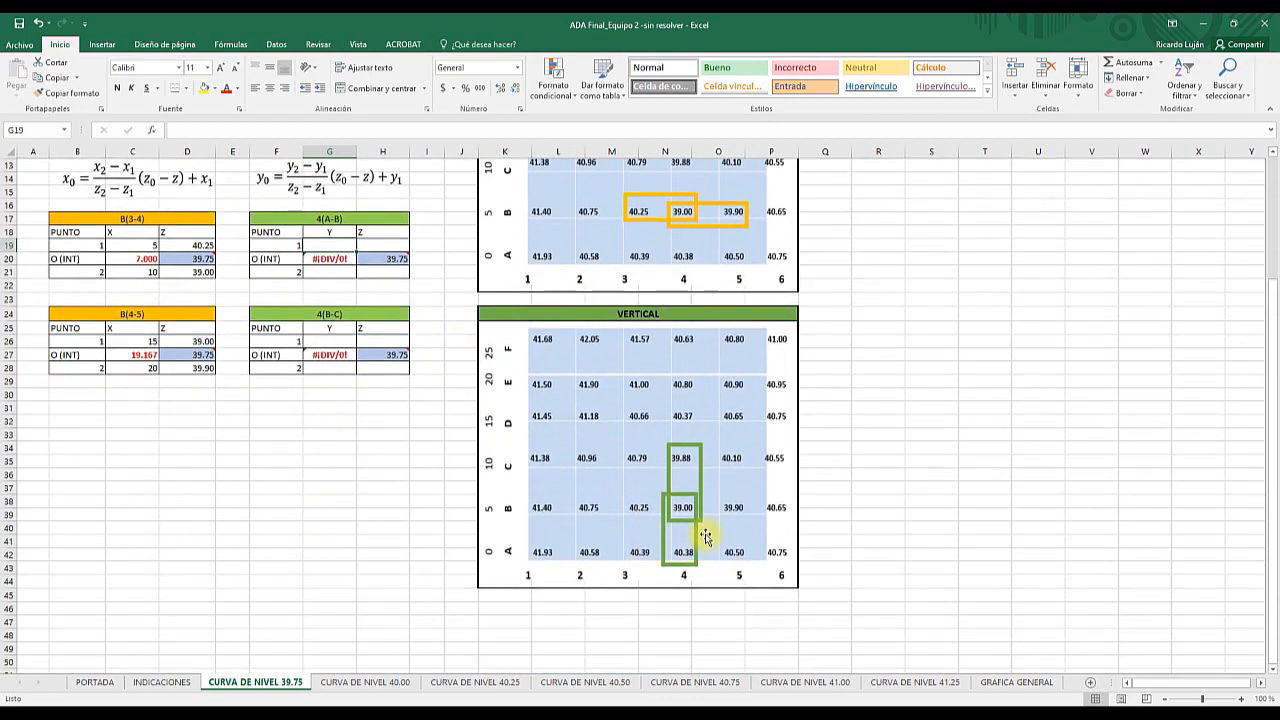
click(698, 535)
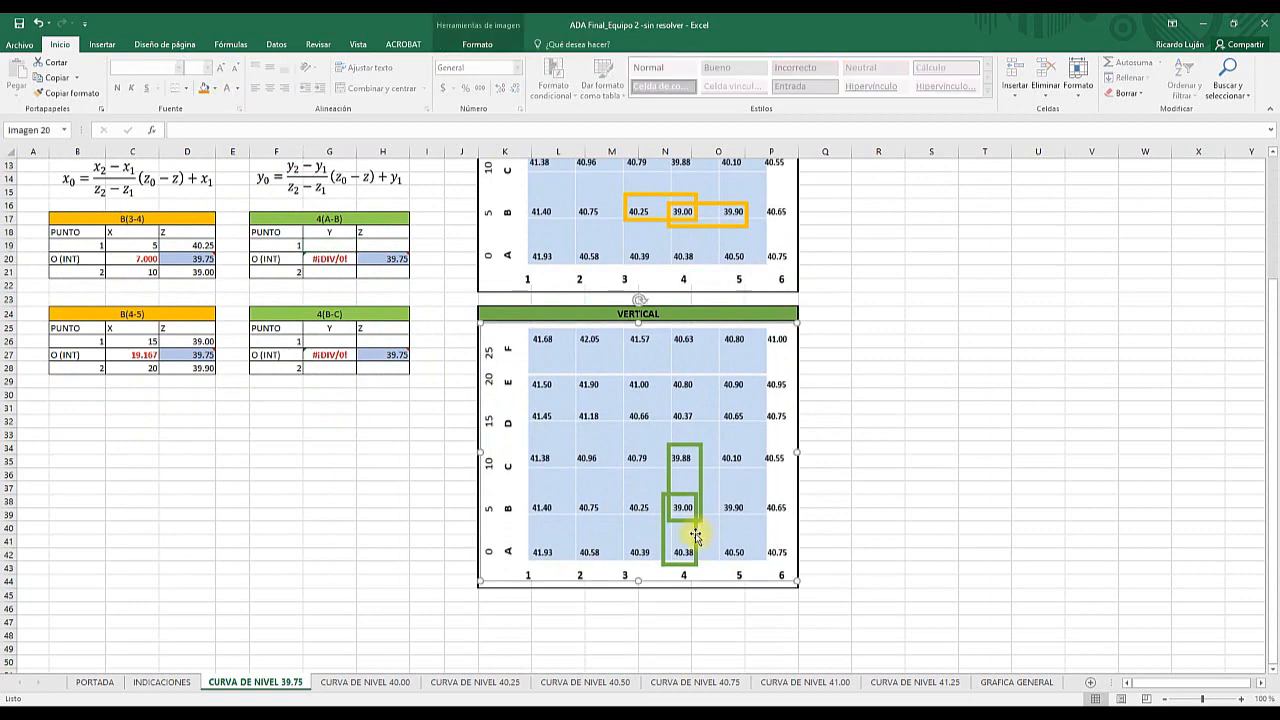
- Enter the Y coordinates 0 for point 1 and 5 for point 2 in the 4(A-B) vertical interpolation table
click(696, 537)
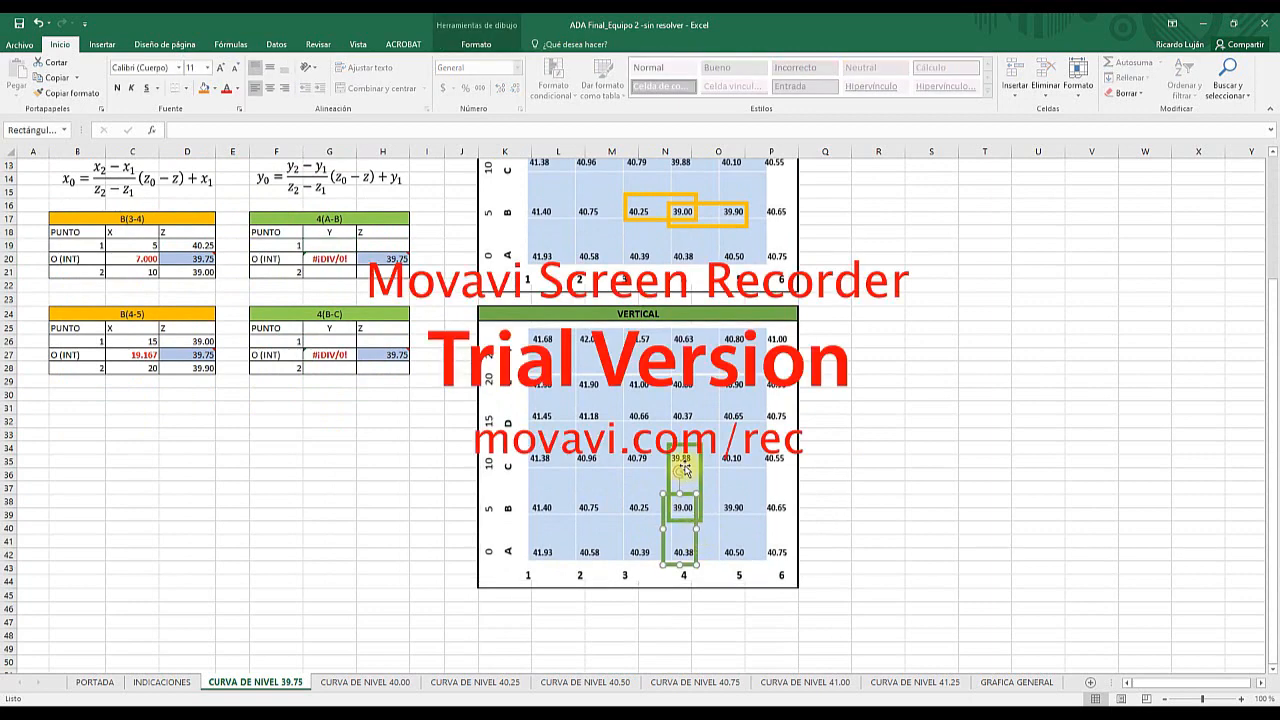
scroll(681, 468, up, 4)
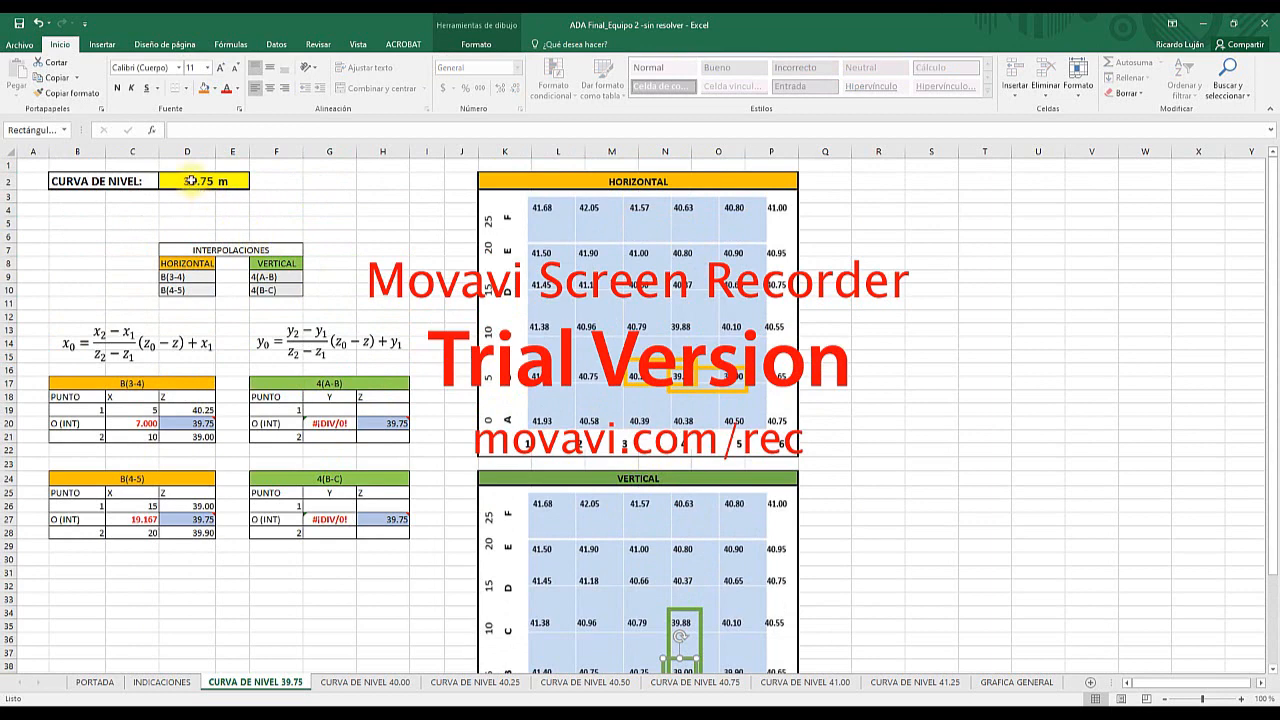
scroll(693, 520, down, 4)
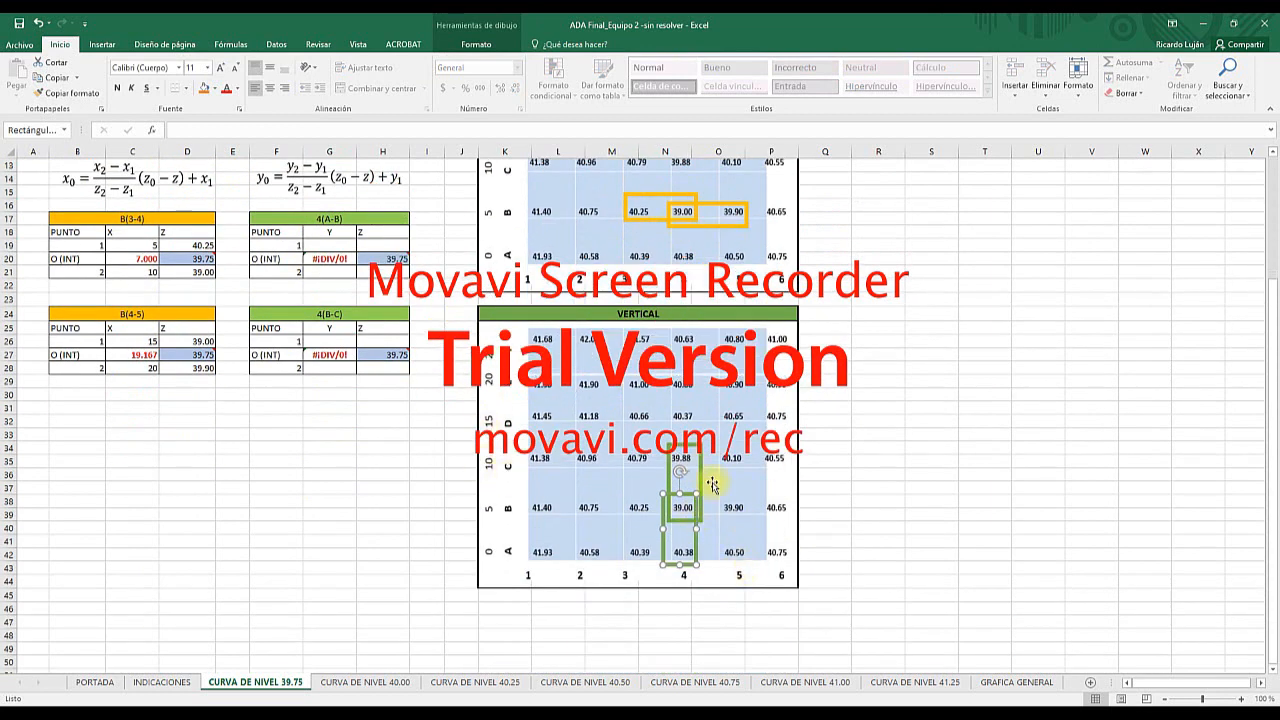
click(316, 245)
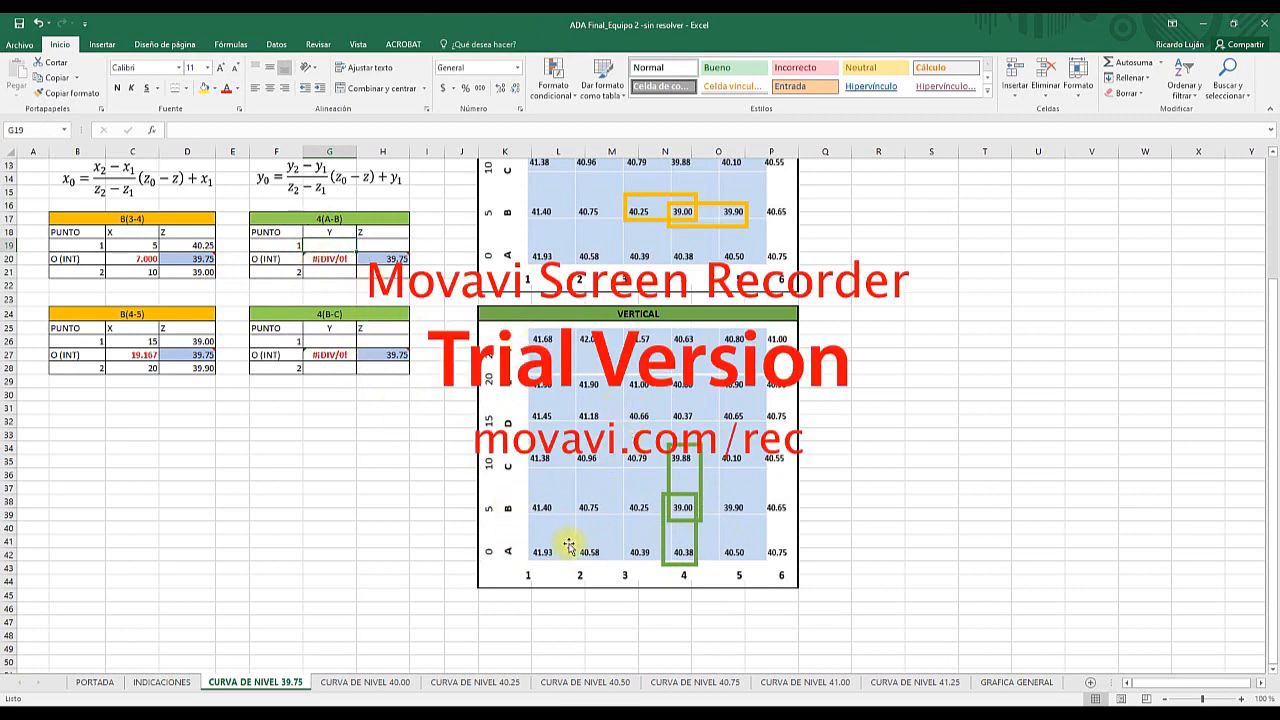
text(0)
key(Return)
key(Return)
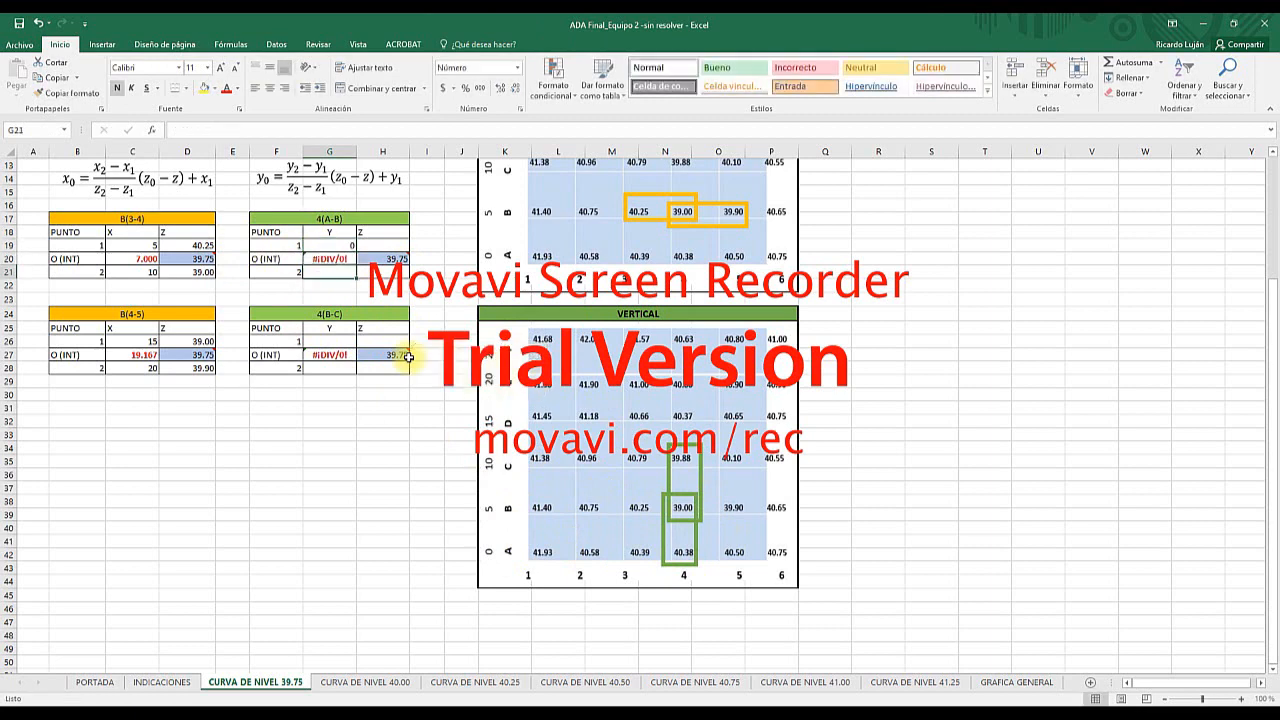
text(5)
- Enter the Z elevations 40.38 for point 1 and 39.00 for point 2 in the 4(A-B) table, and inspect its interpolated Y formula
click(377, 245)
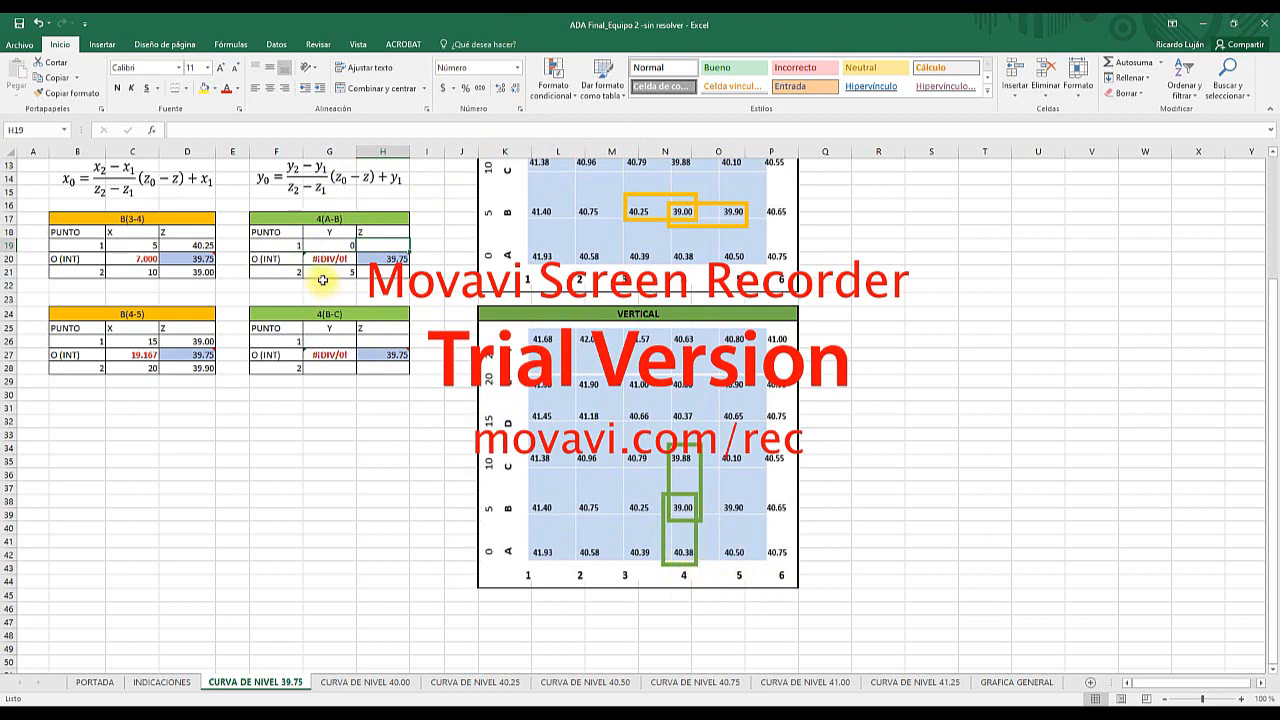
text(40.3)
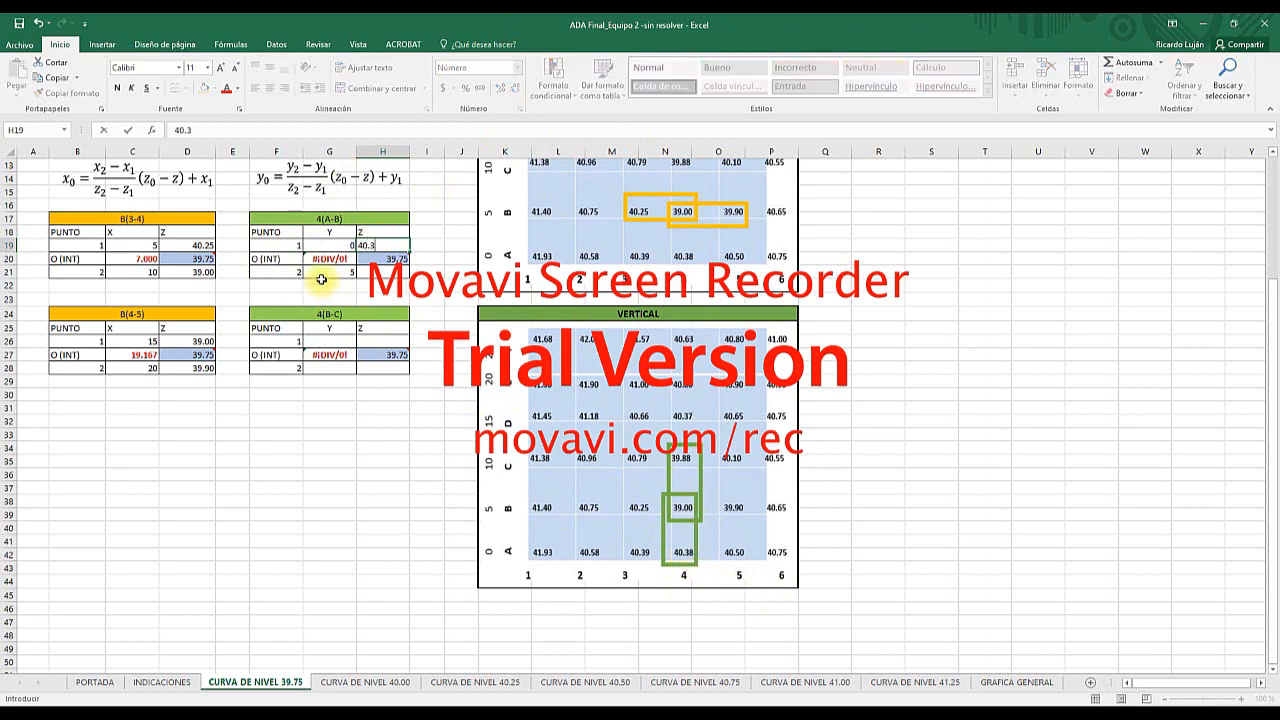
key(Return)
key(Return)
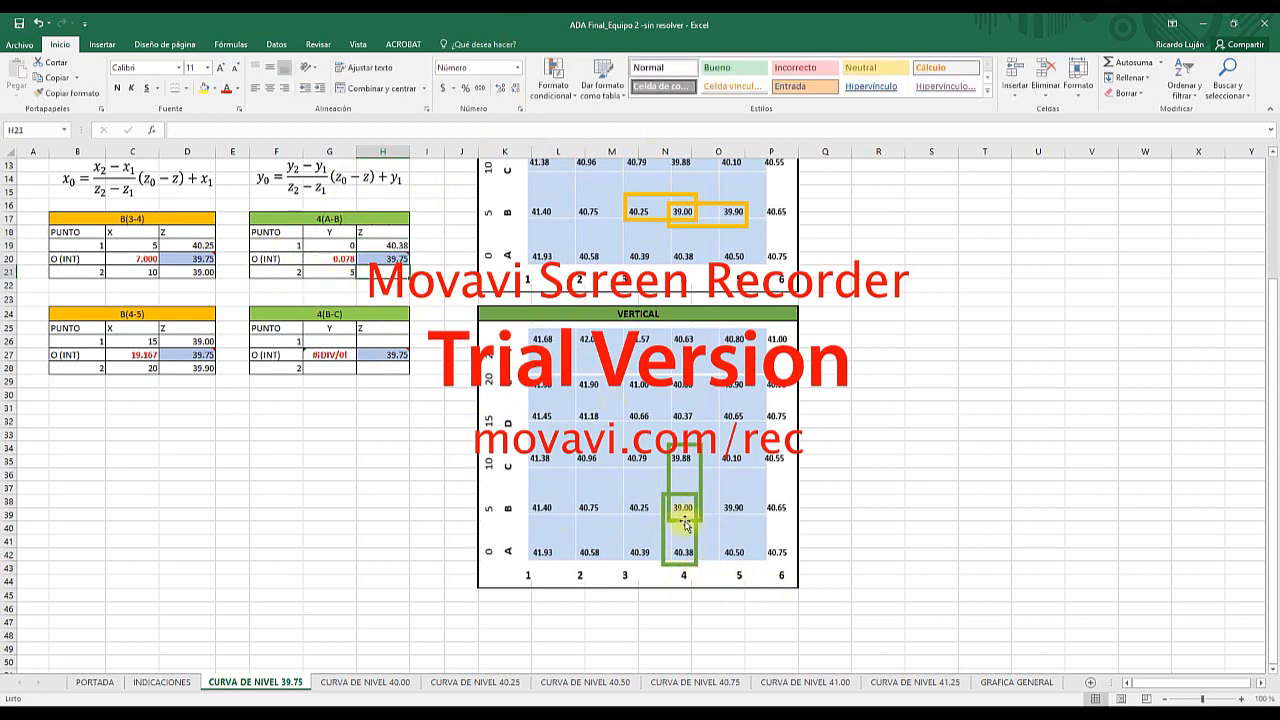
text(39.00)
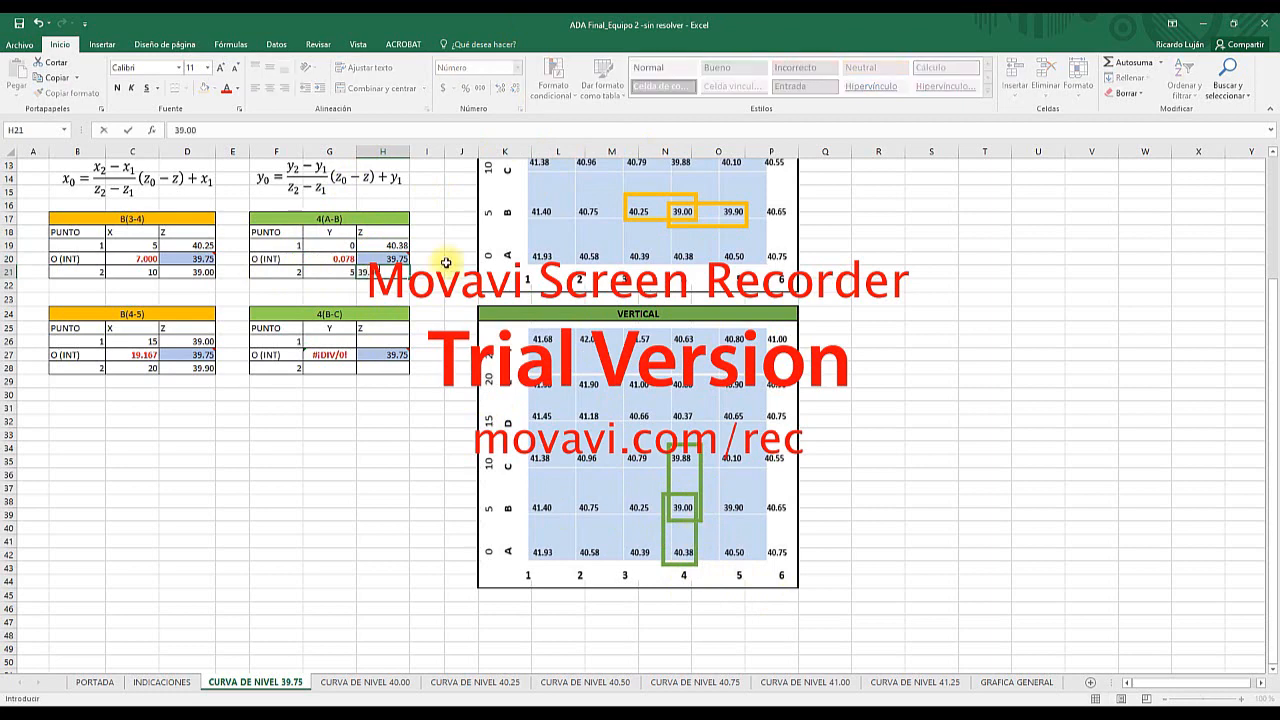
key(Return)
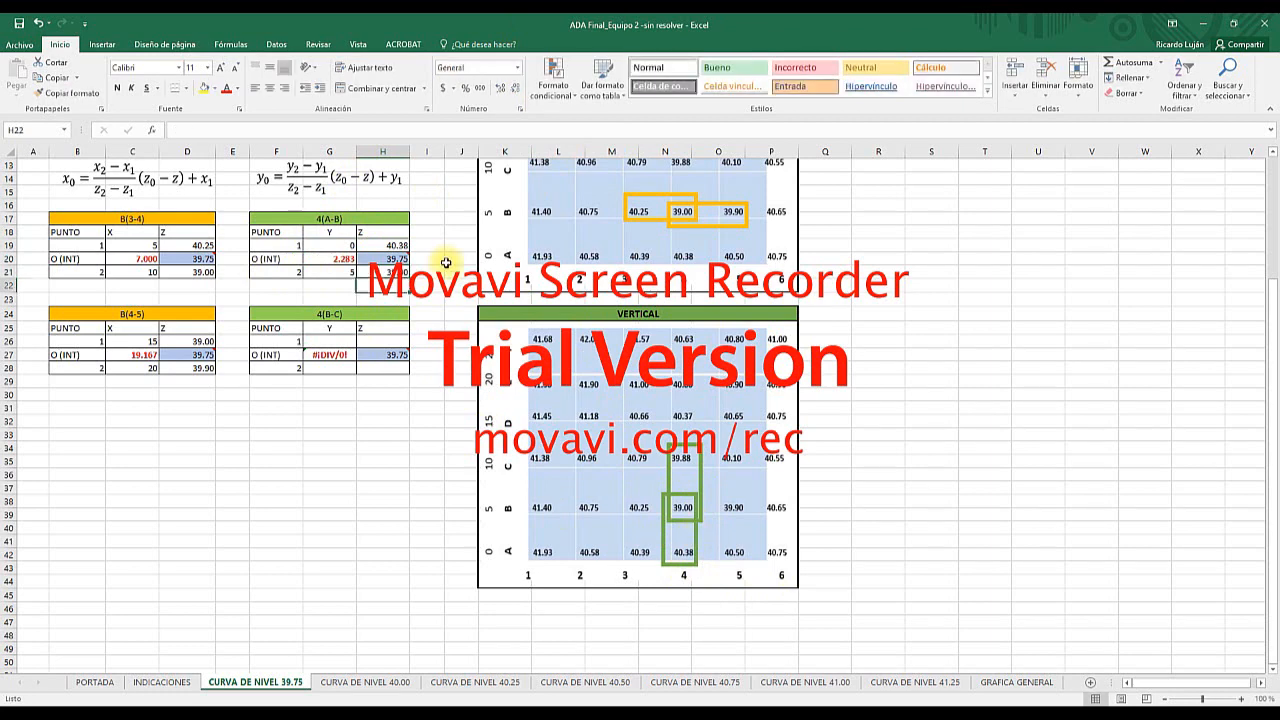
click(324, 256)
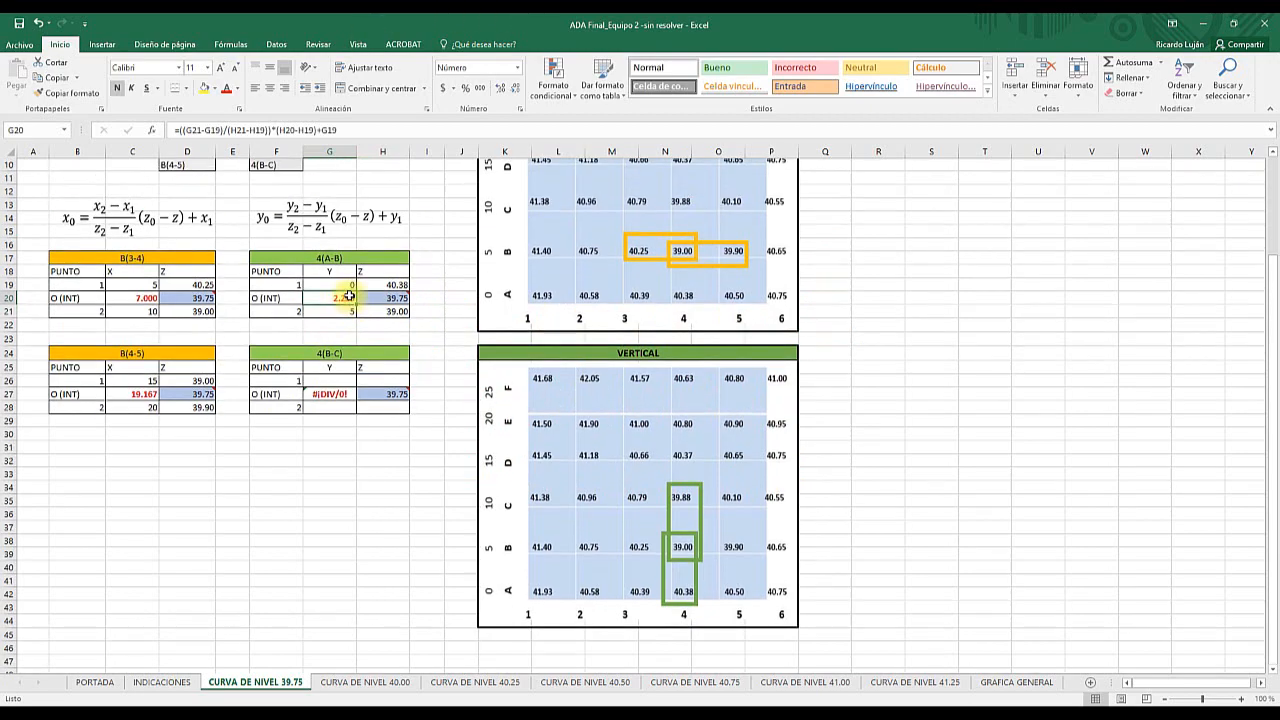
scroll(345, 300, up, 1)
- Enter the Y coordinates 5 for point 1 and 10 for point 2 in the 4(B-C) vertical interpolation table
click(322, 381)
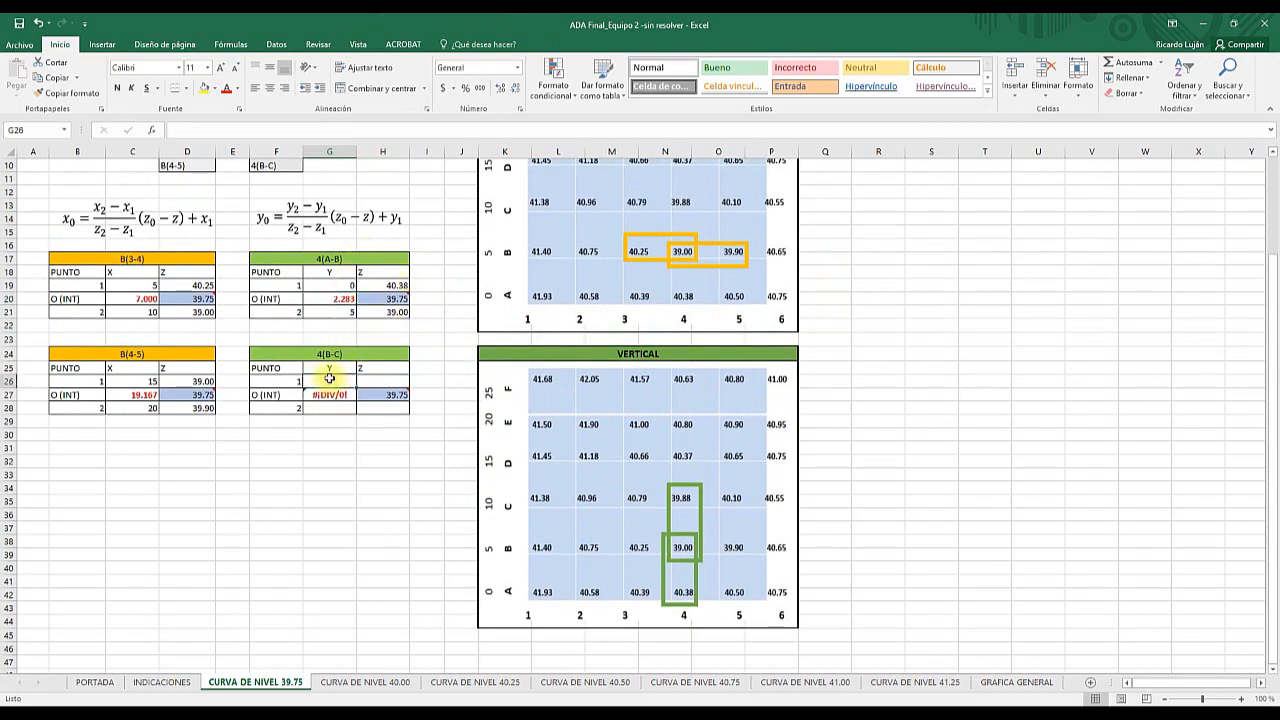
scroll(624, 510, down, 1)
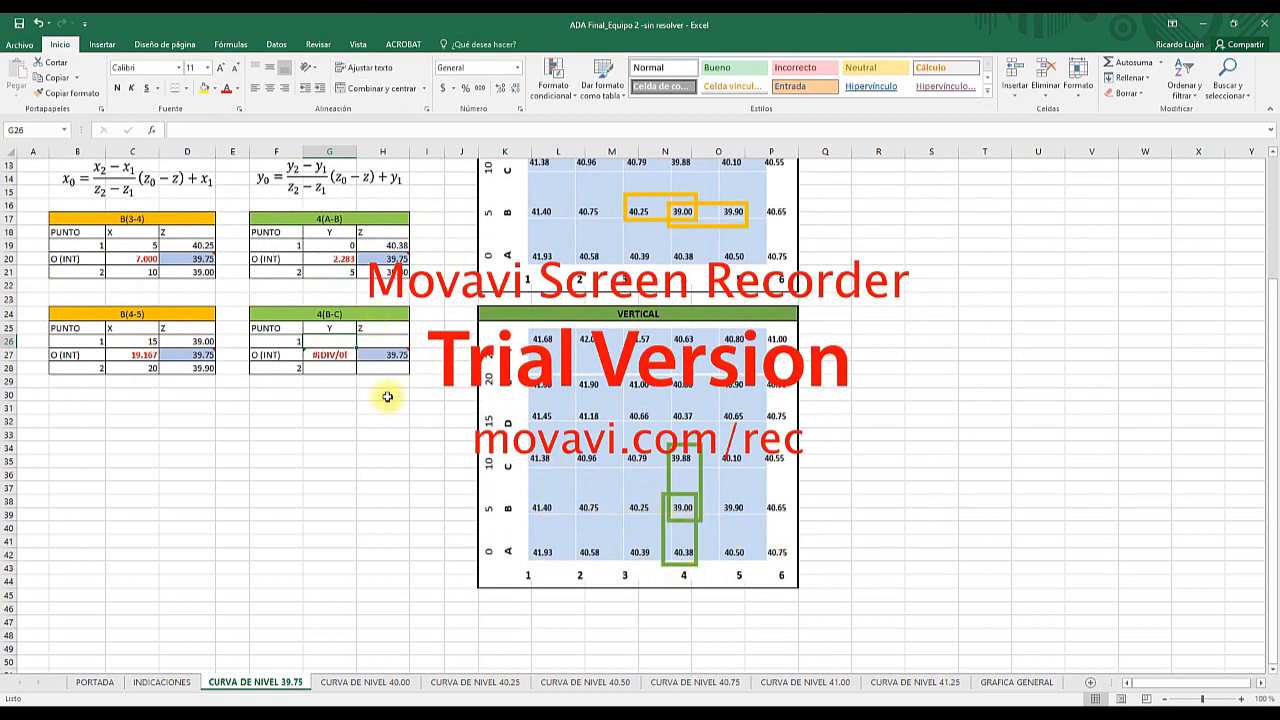
click(330, 367)
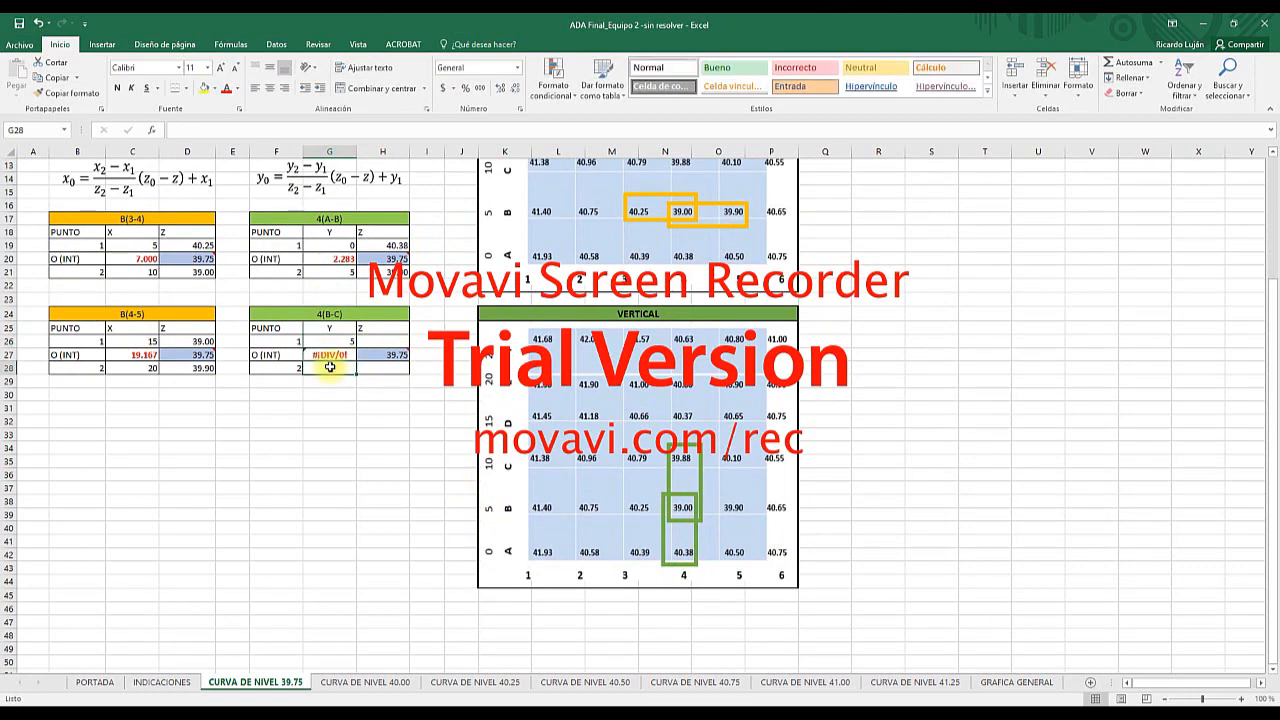
text(10)
key(Return)
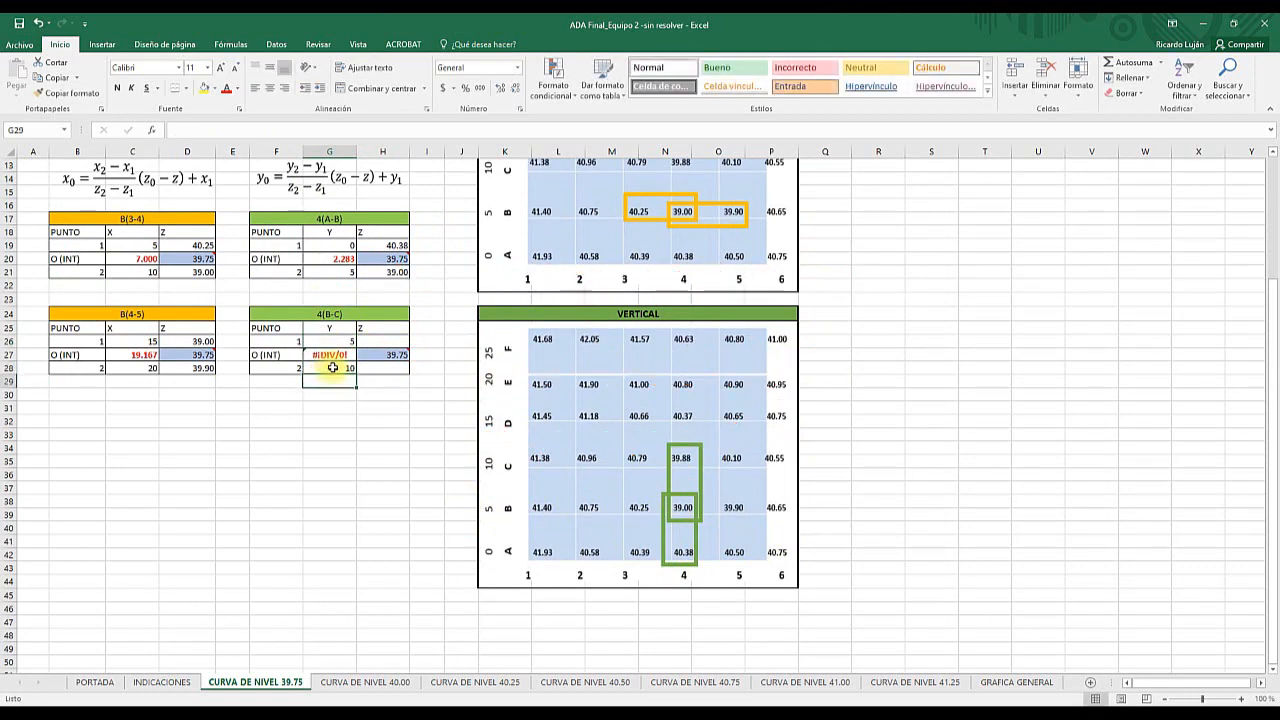
- Enter the Z elevations 39.00 for point 1 and 39.88 for point 2 in the 4(B-C) table, and inspect its interpolated Y formula
click(382, 341)
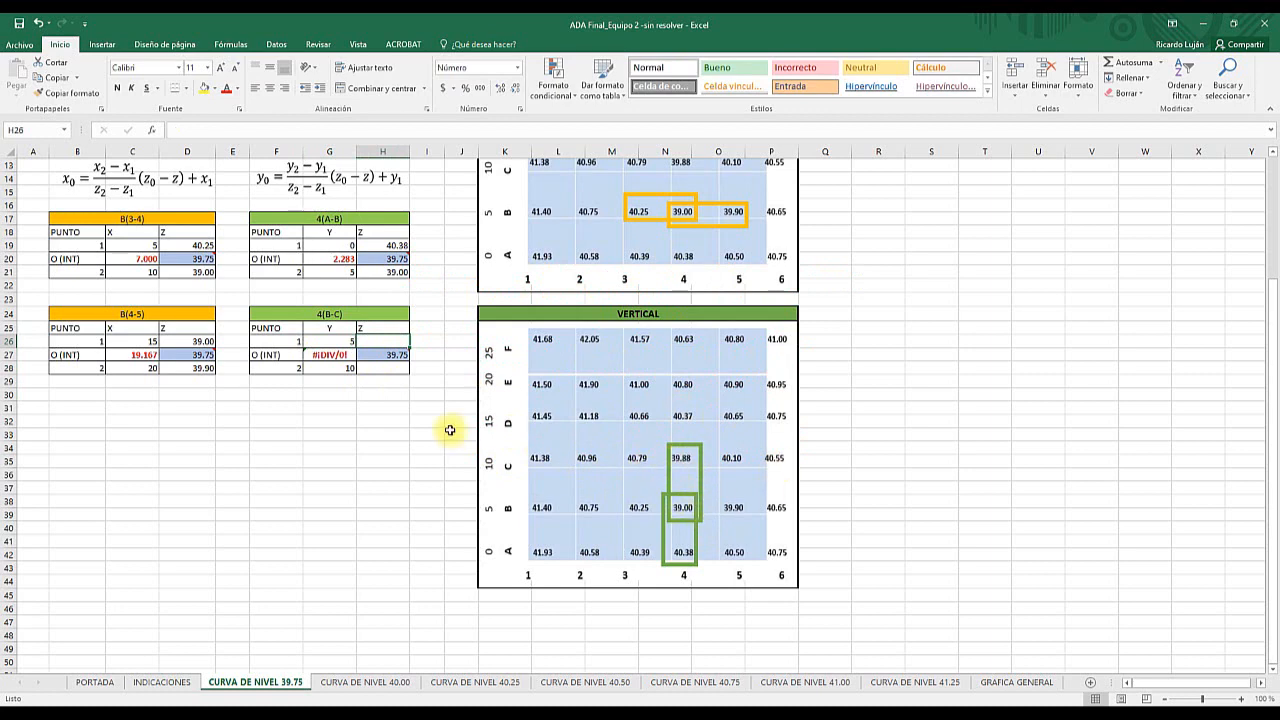
text(9)
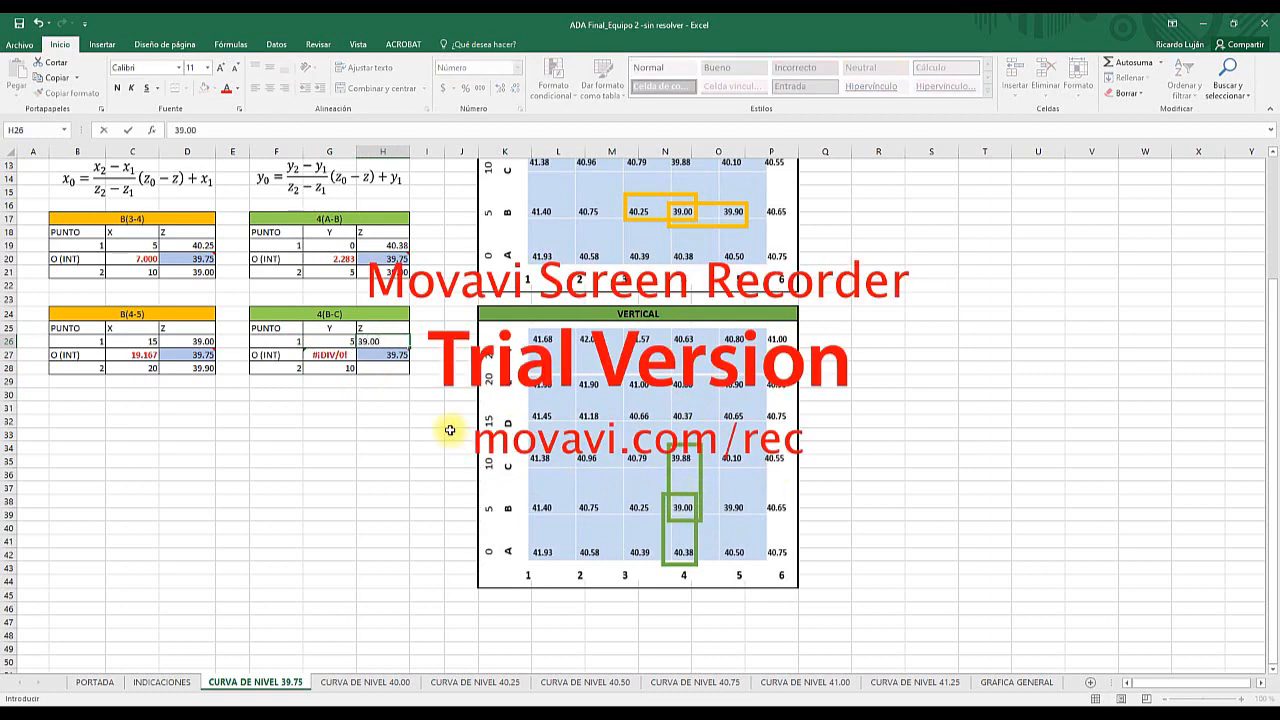
key(Return)
key(Return)
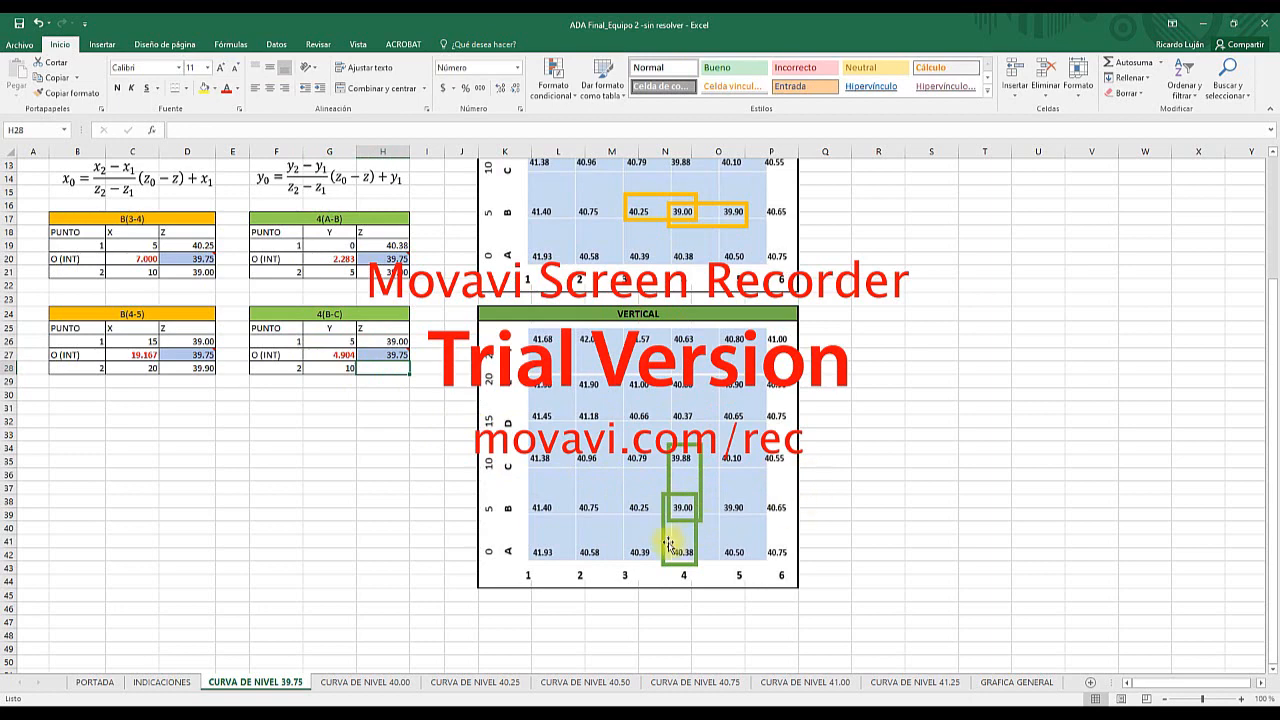
text(39)
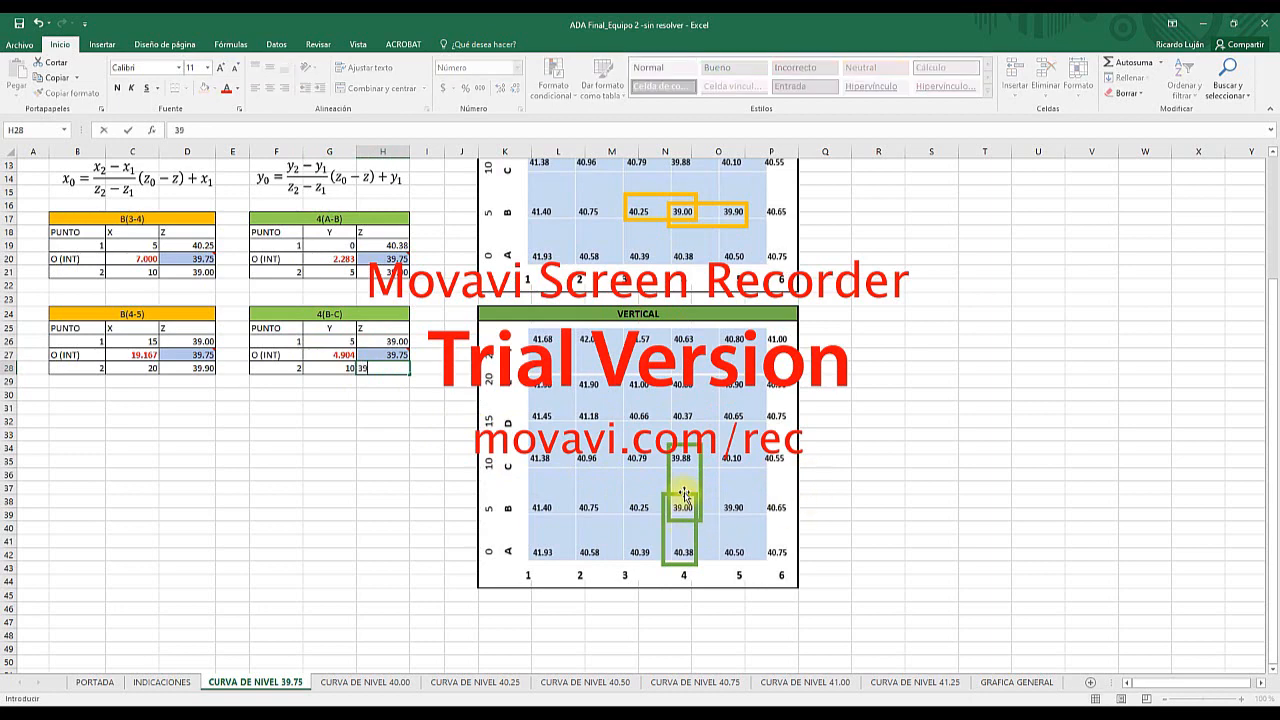
text(.88)
key(Return)
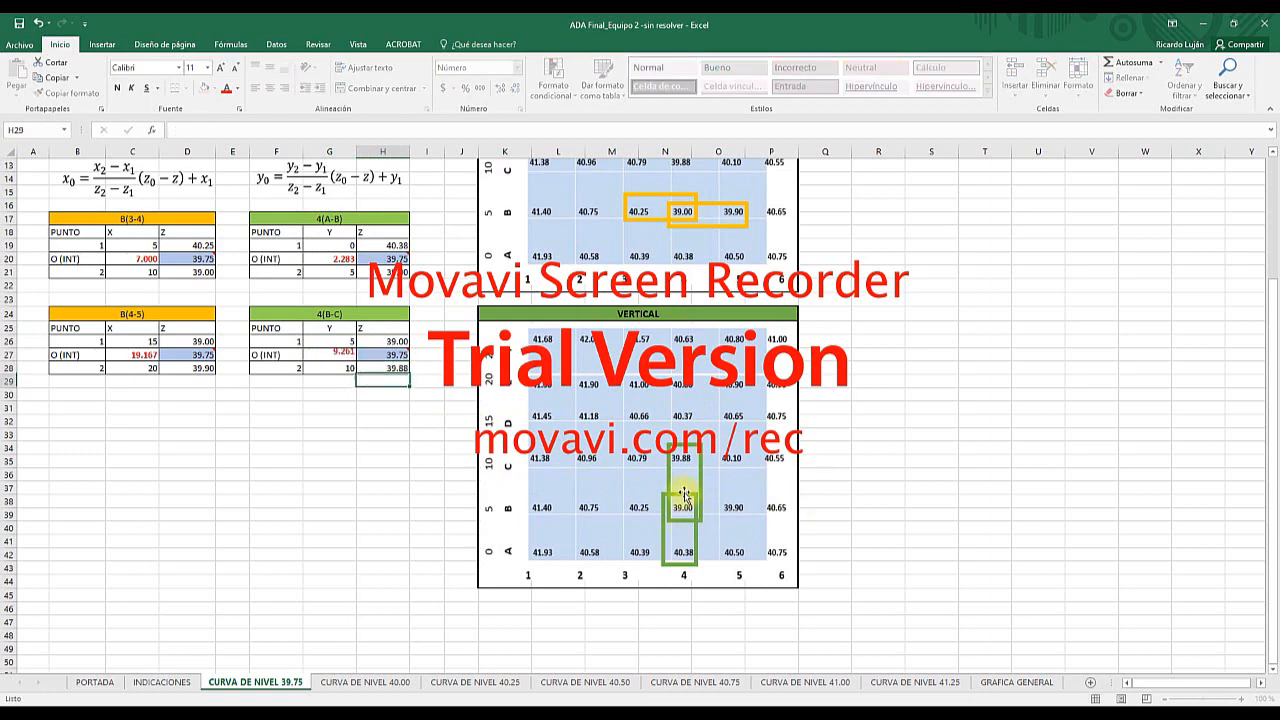
click(336, 355)
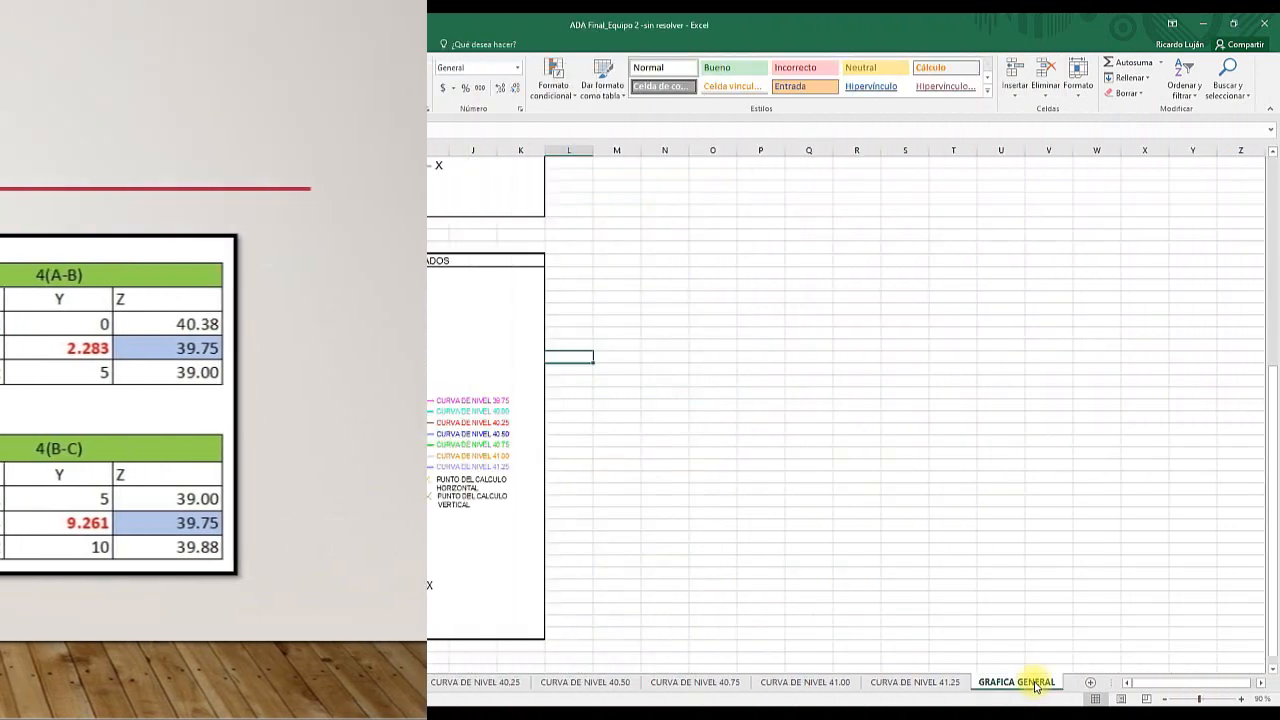
- Compare the interpolation results on the CURVA DE NIVEL 39.75 sheet with the 39.75 contour plotted on the GRAFICA GENERAL sheet
scroll(345, 553, up, 2)
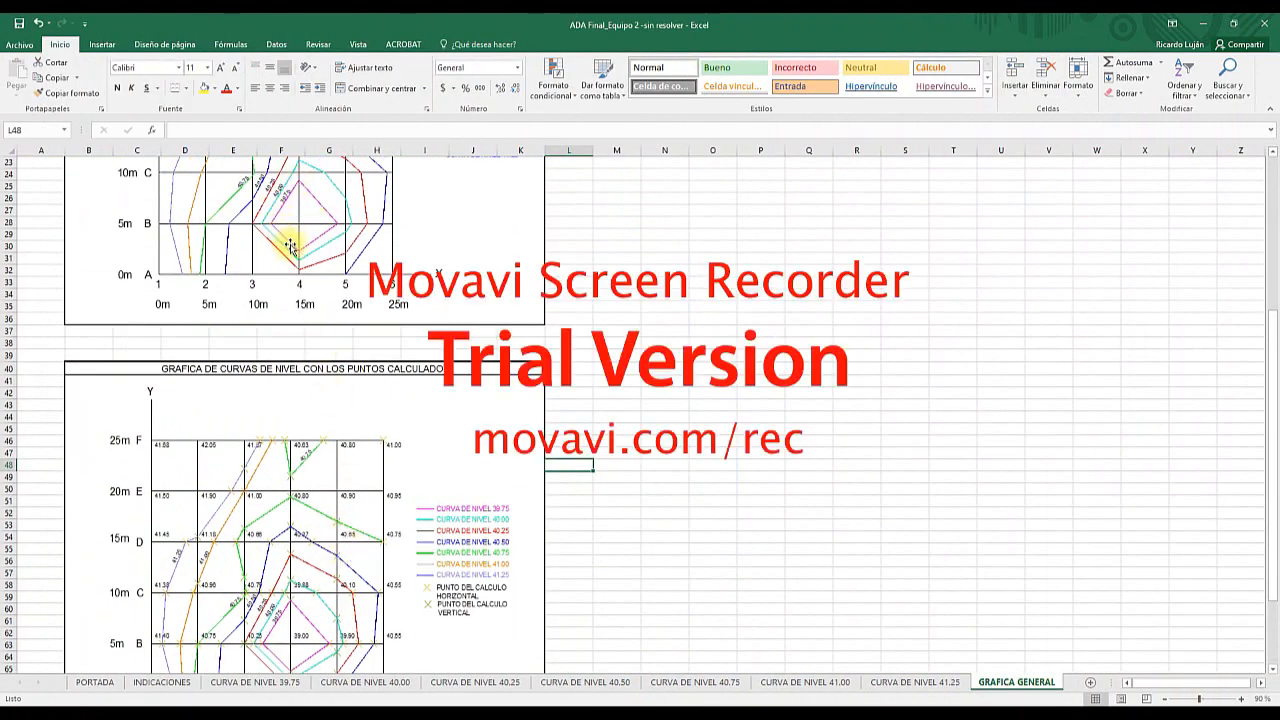
click(240, 682)
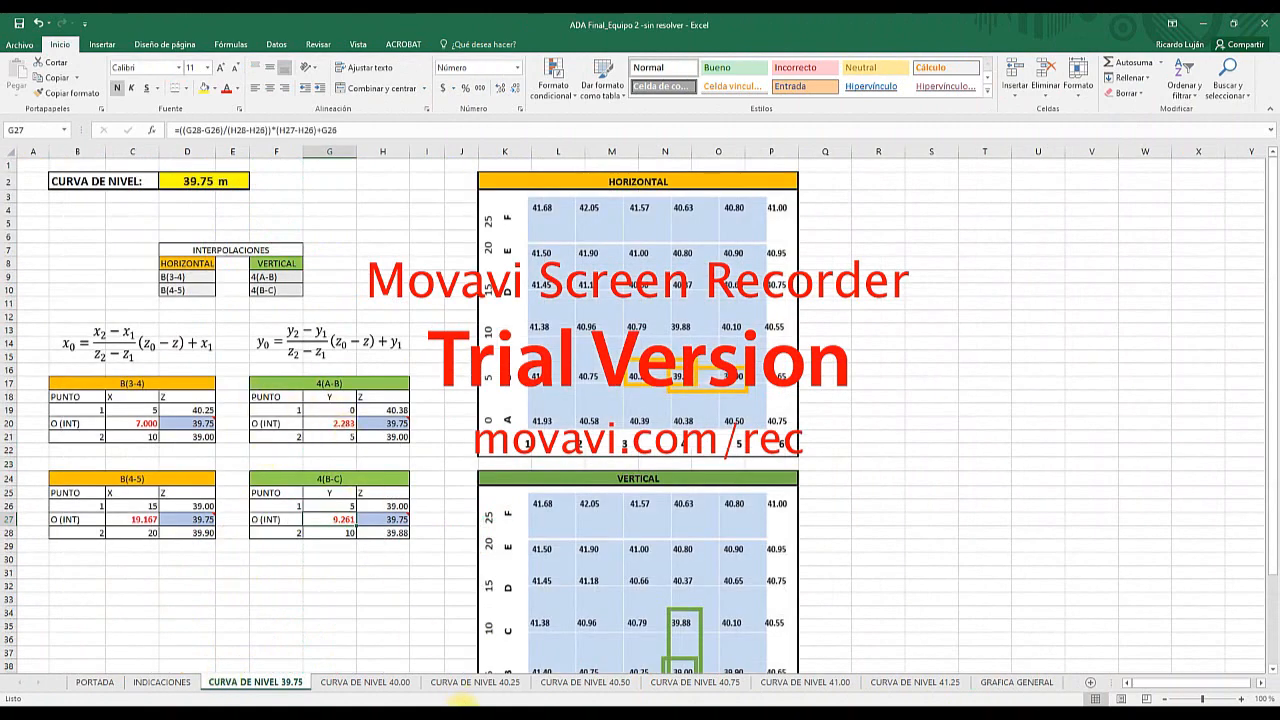
click(1017, 684)
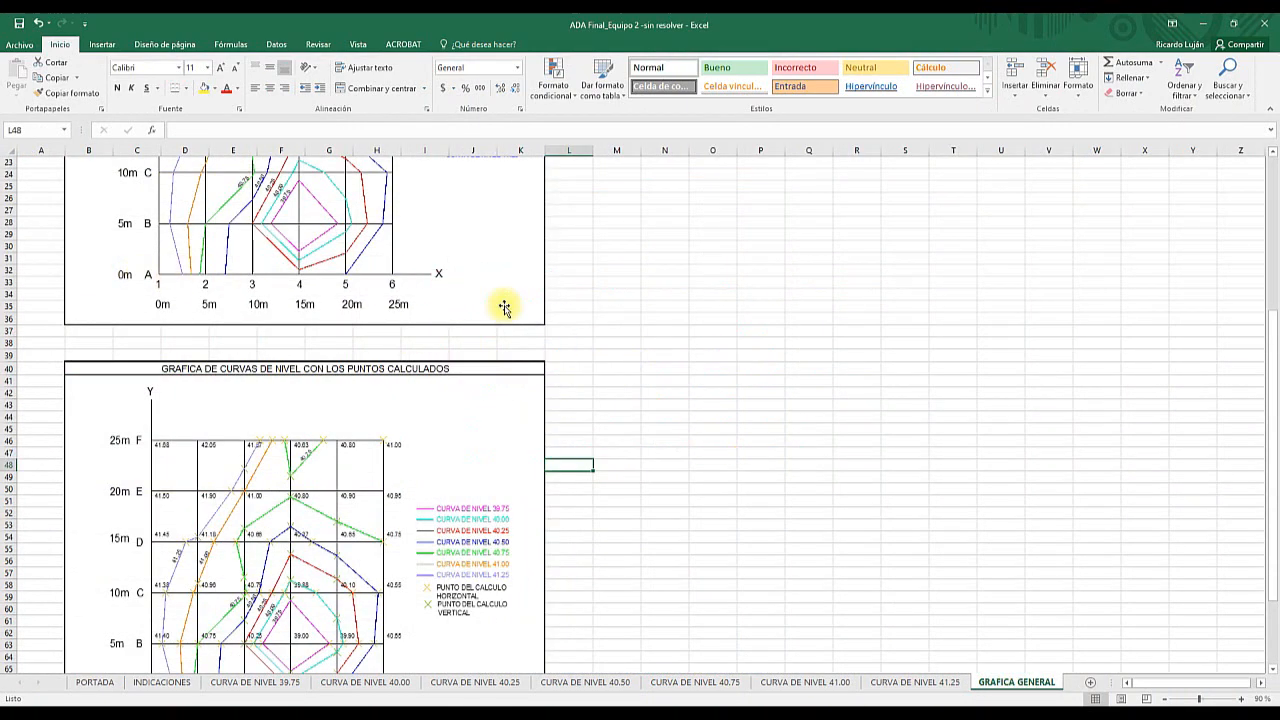
scroll(423, 294, up, 3)
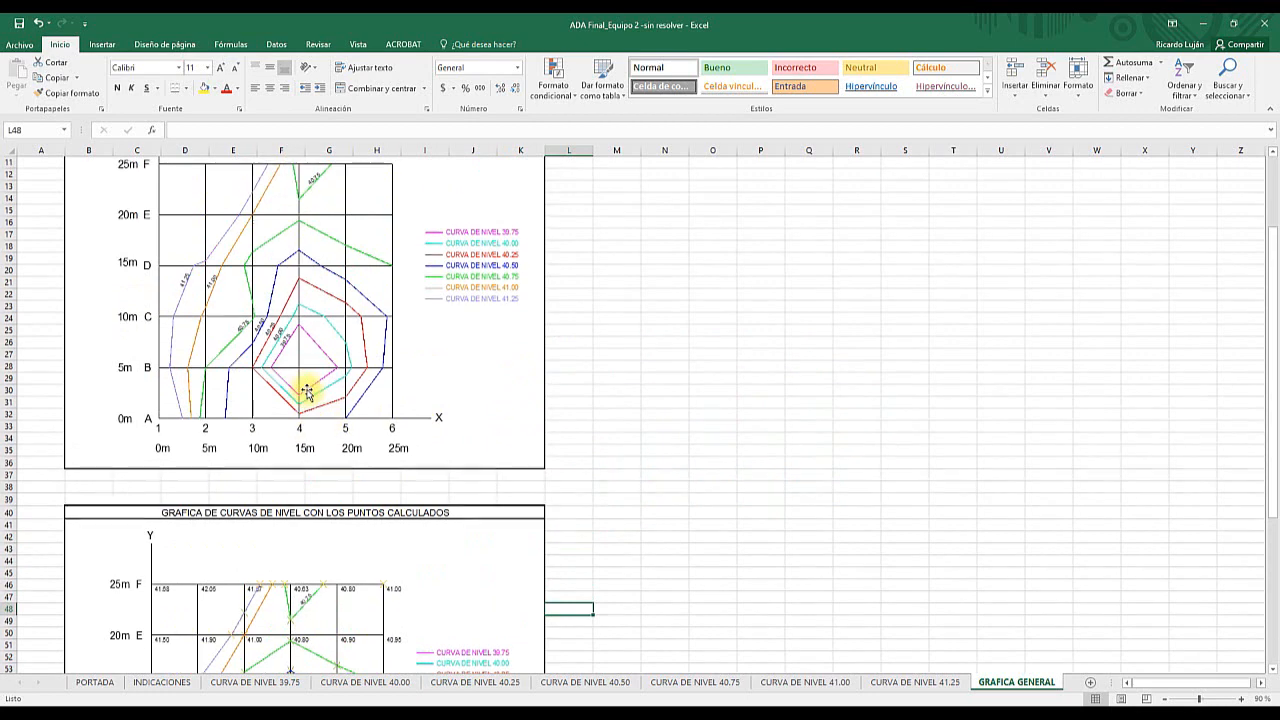
scroll(300, 386, up, 1)
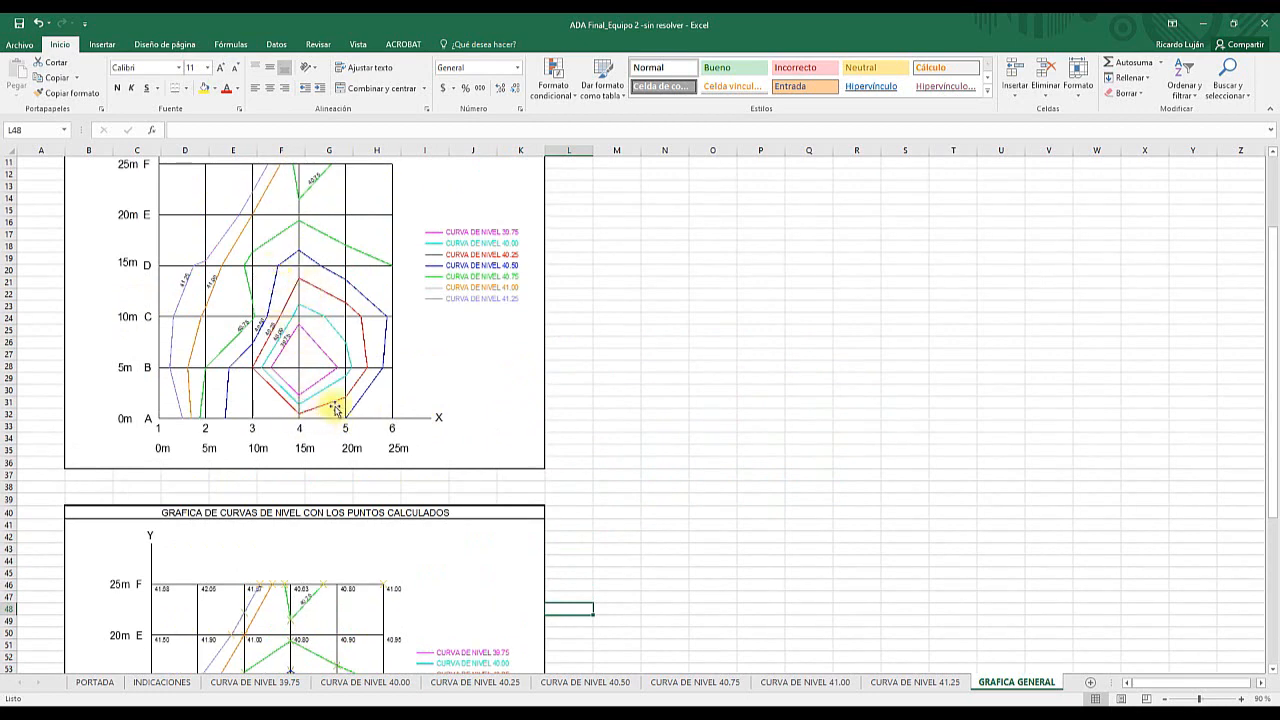
- Review the interpolation tables and marked grids on the contour sheets from CURVA DE NIVEL 39.75 through CURVA DE NIVEL 41.25
click(268, 684)
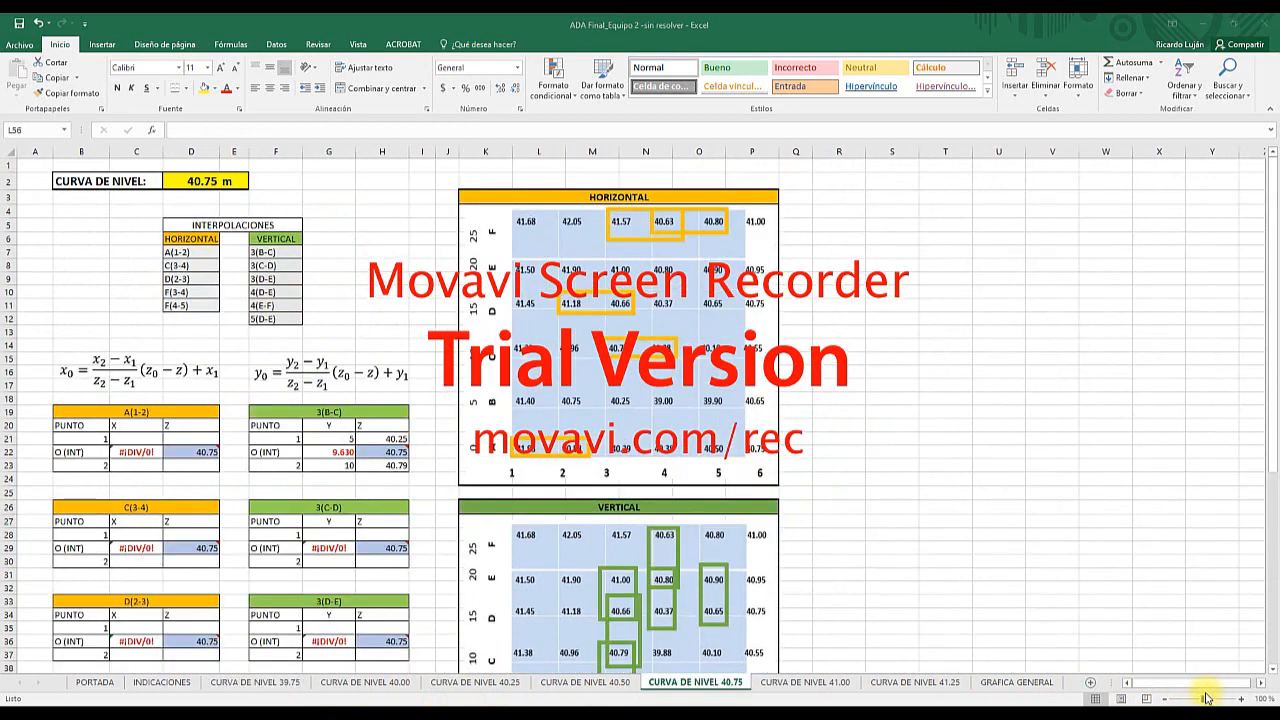
click(334, 684)
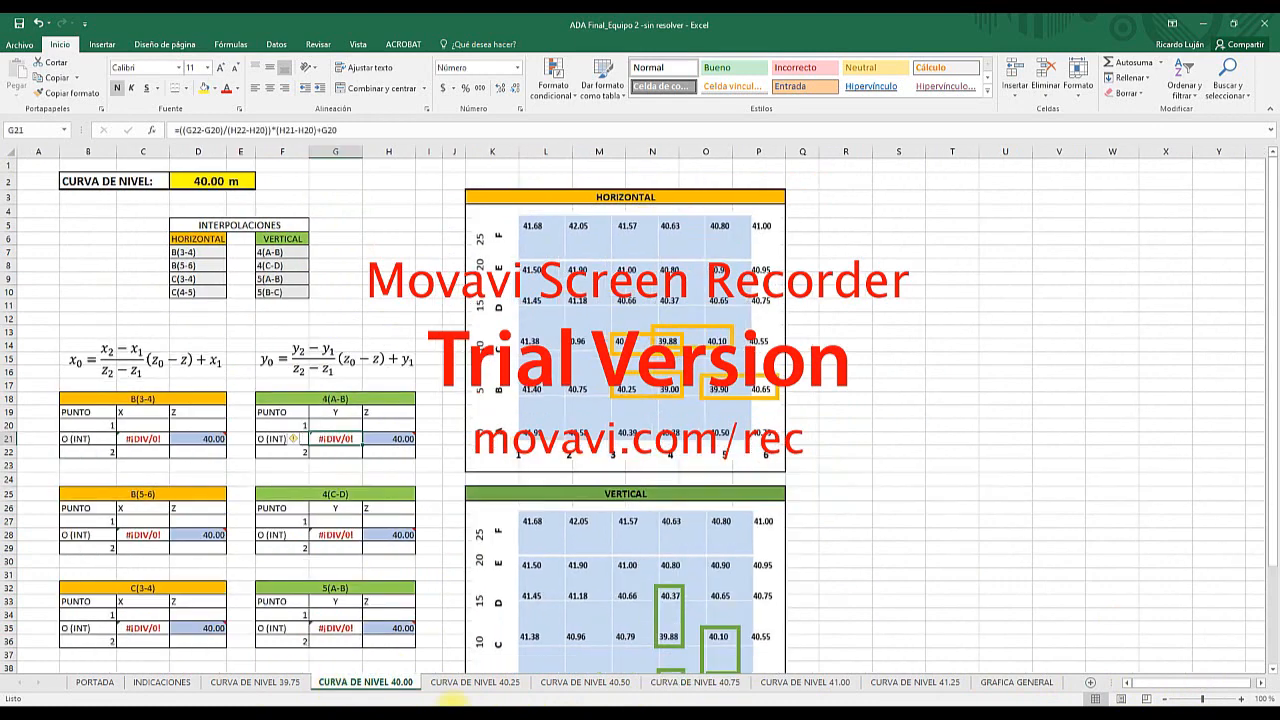
scroll(378, 501, down, 2)
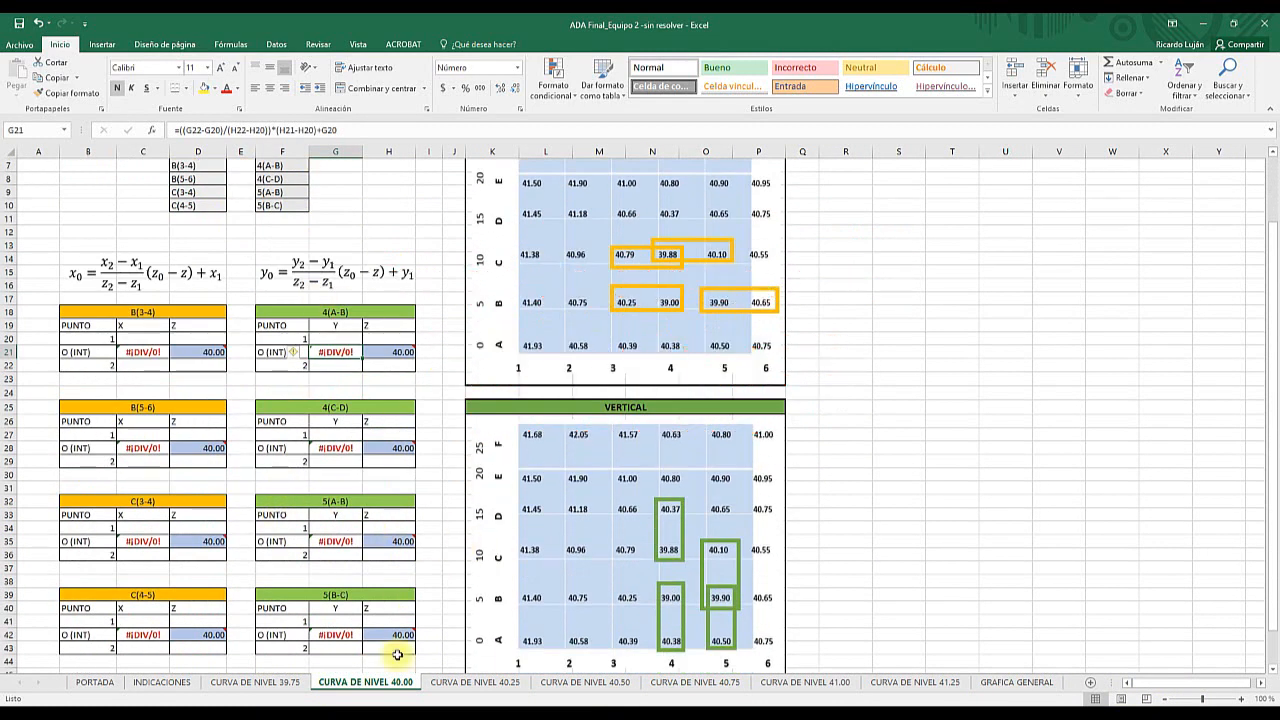
click(474, 684)
click(585, 684)
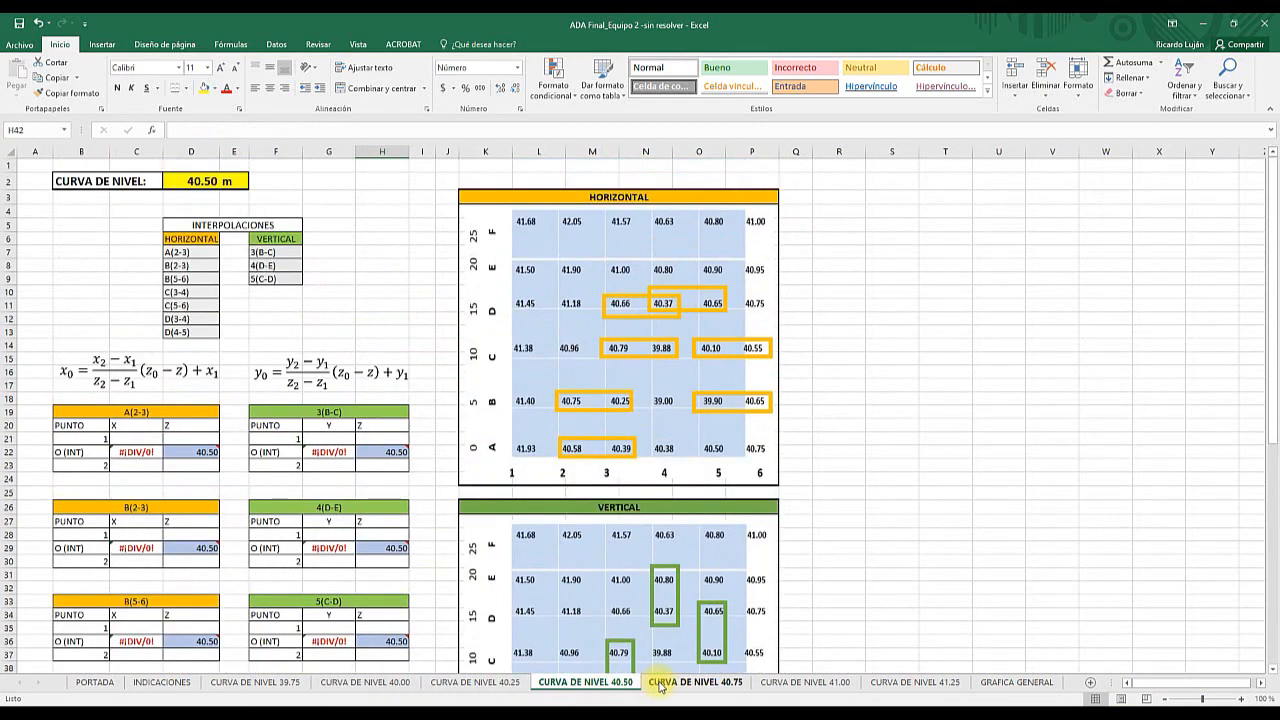
click(695, 684)
click(801, 684)
click(905, 684)
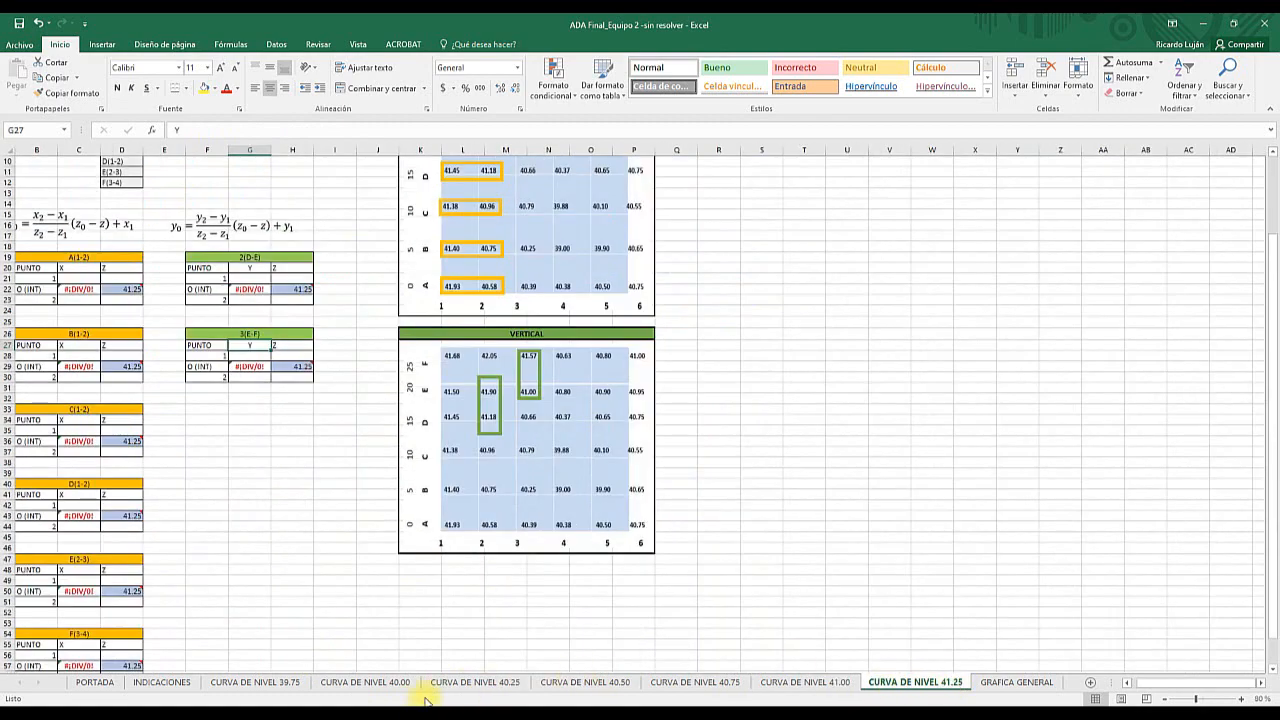
click(255, 682)
click(355, 682)
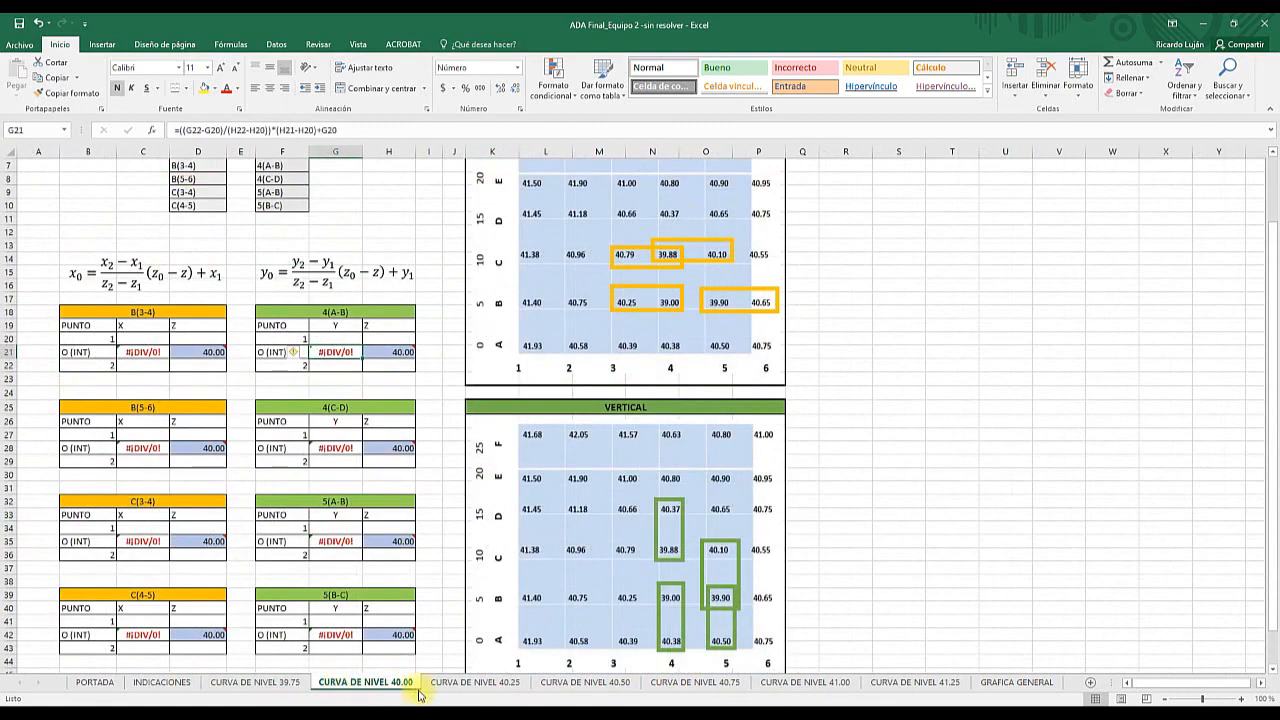
click(448, 686)
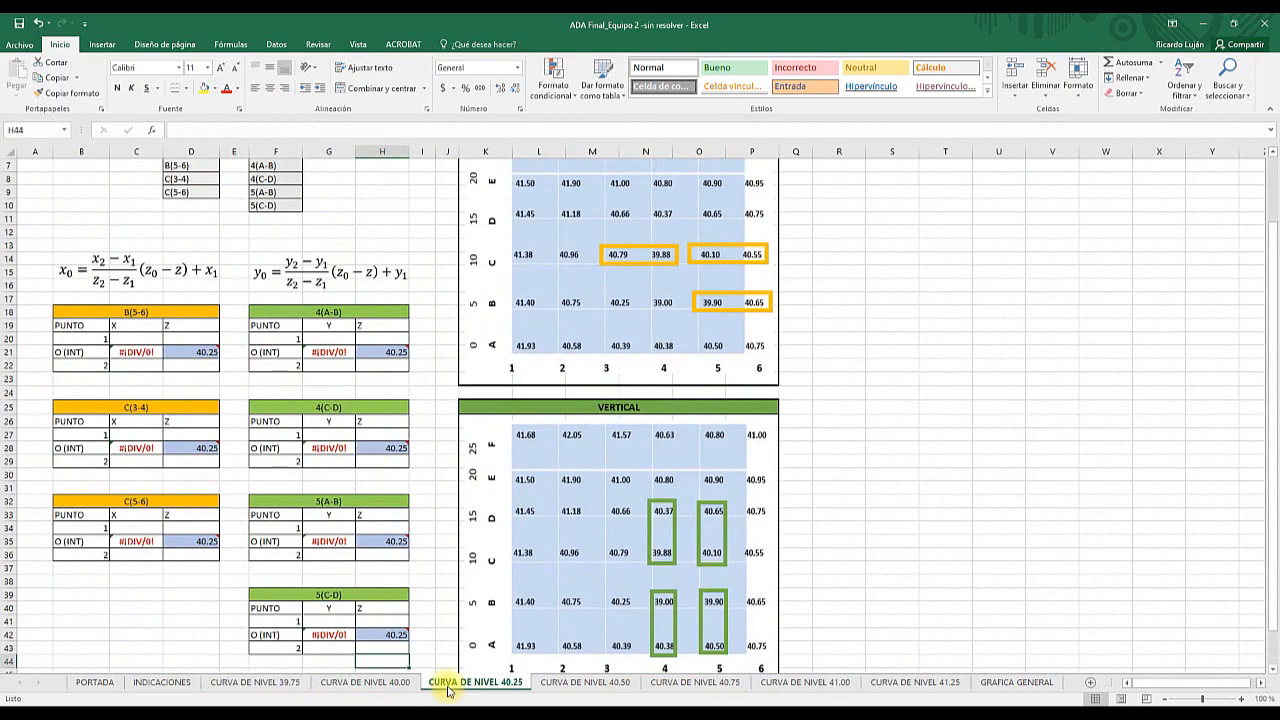
- Return to the CURVA DE NIVEL 39.75 sheet and switch to the ADA Final_Equipo 2 workbook
click(284, 686)
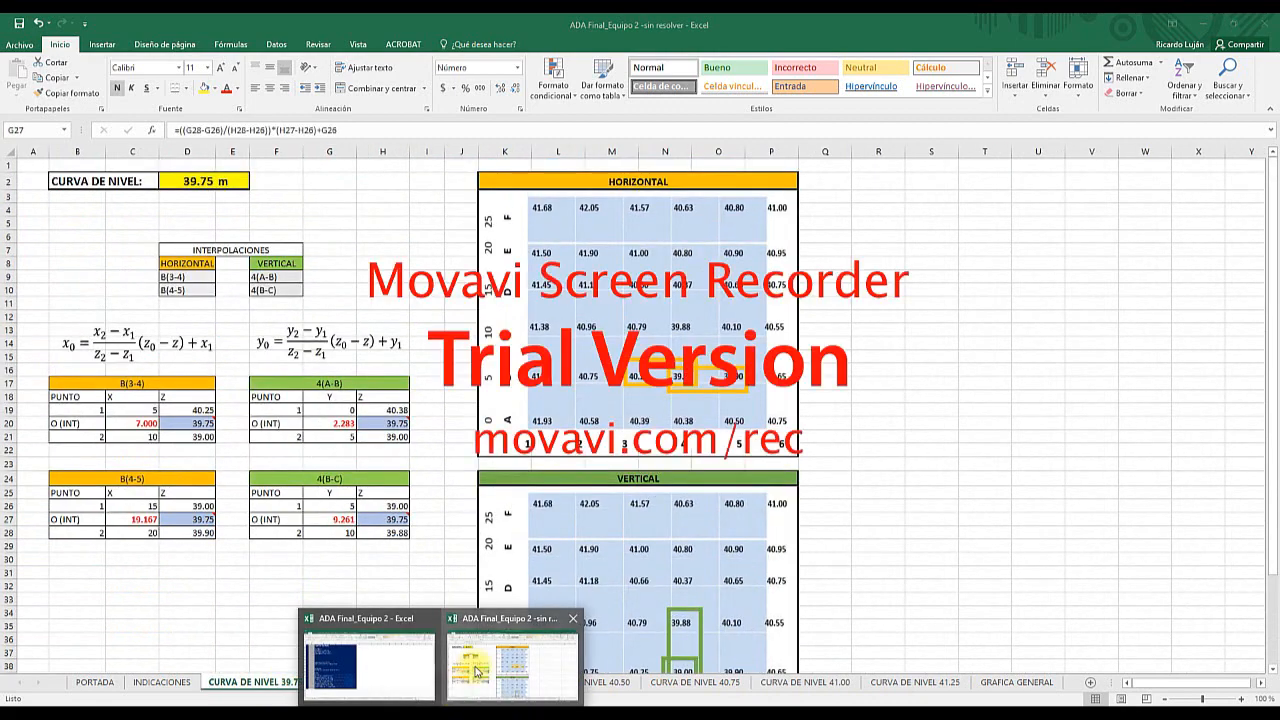
click(376, 670)
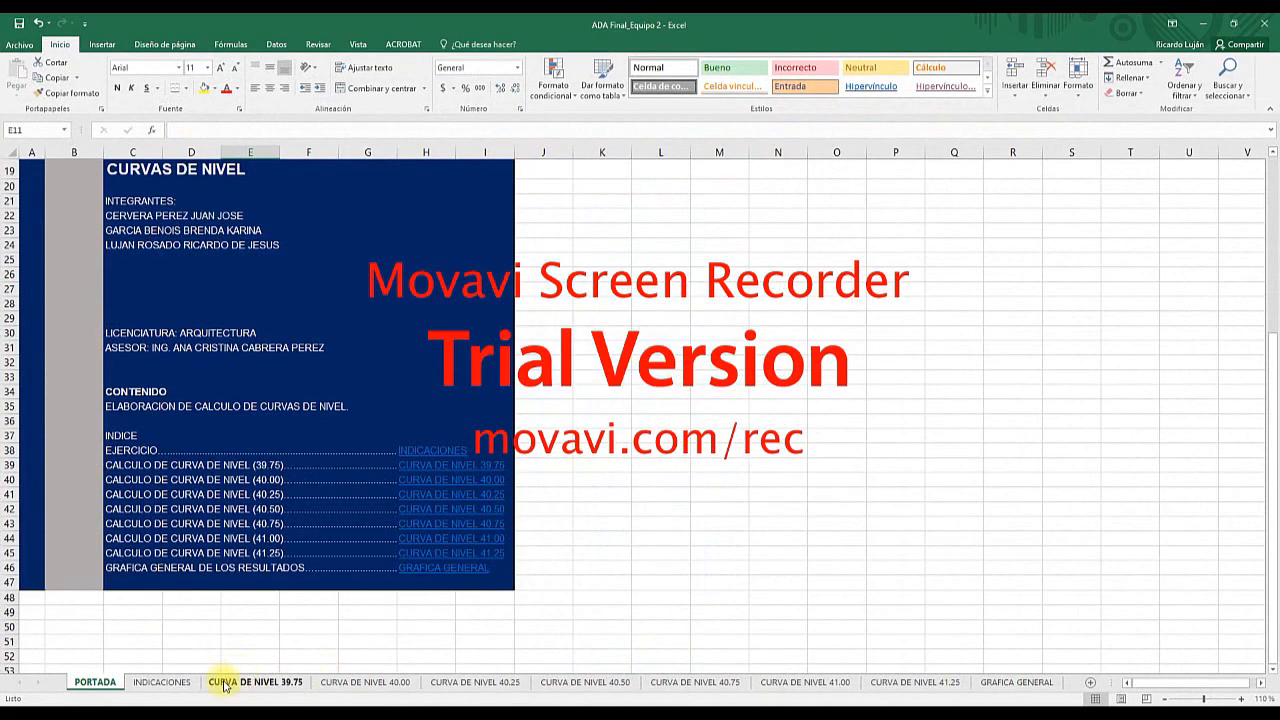
- Review the interpolation tables on the CURVA DE NIVEL 40.00 sheet against the cells marked in its horizontal and vertical grids
click(337, 681)
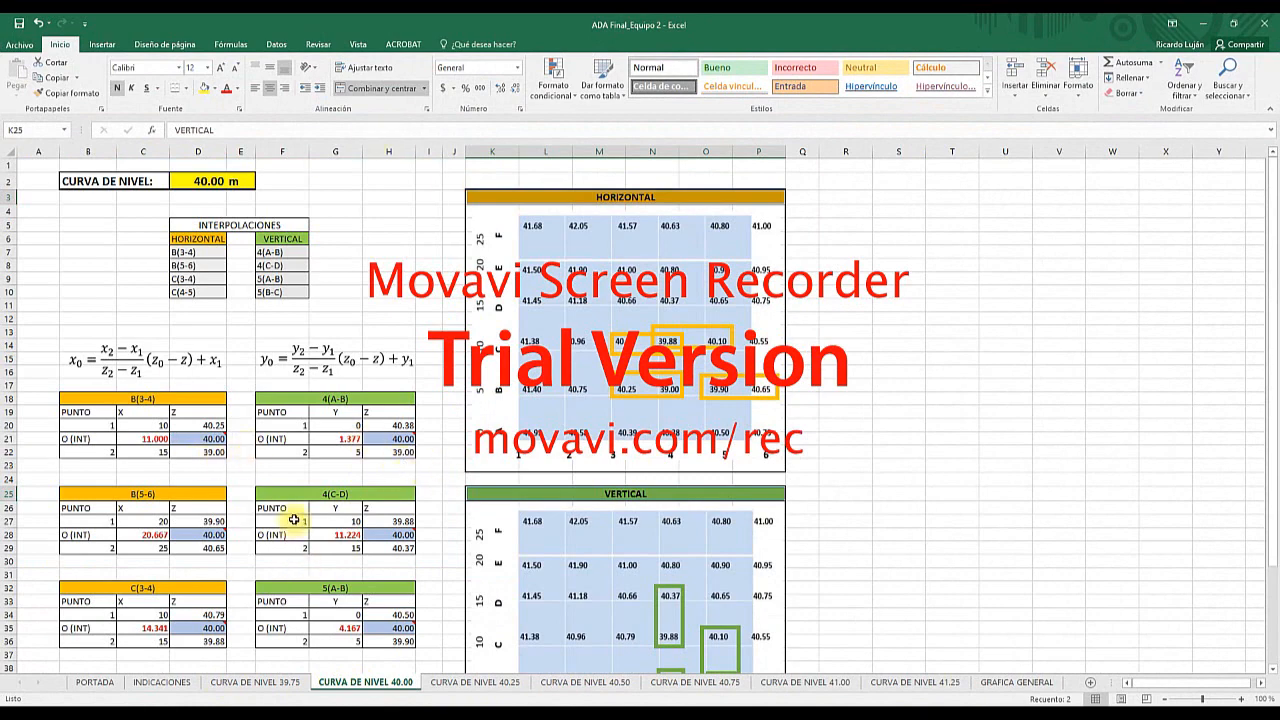
scroll(295, 517, down, 2)
click(130, 338)
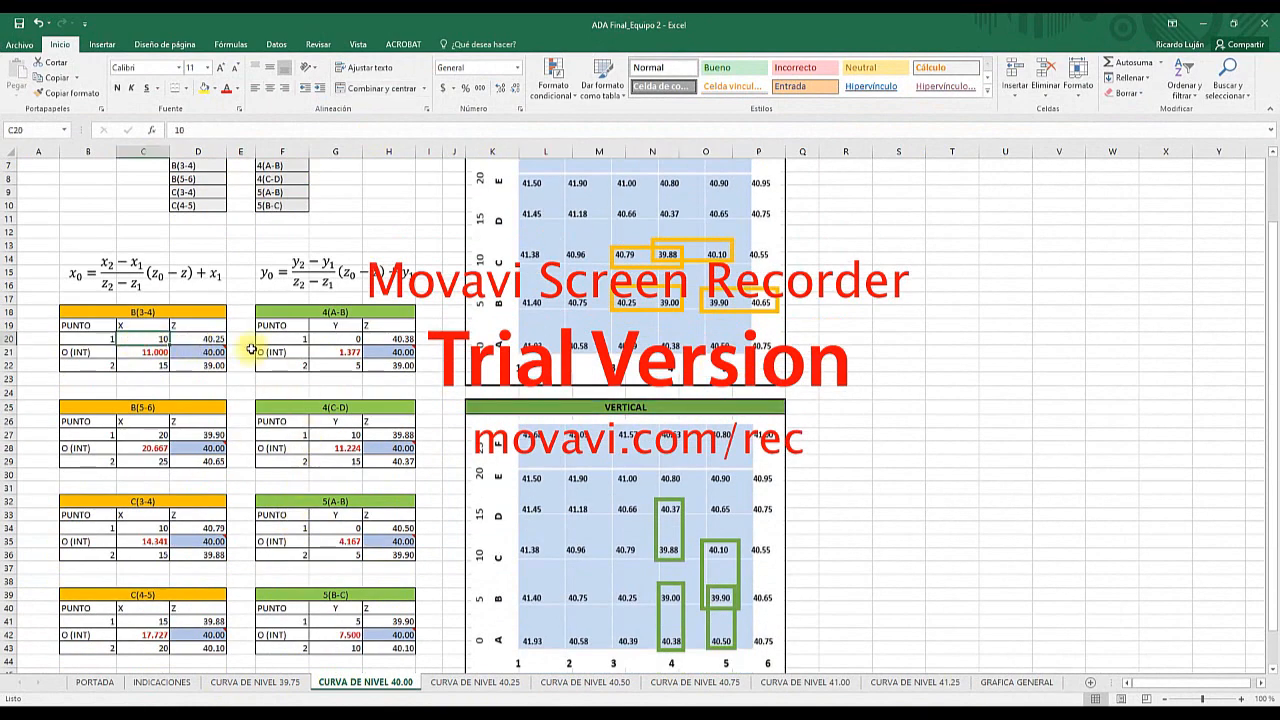
scroll(337, 486, down, 3)
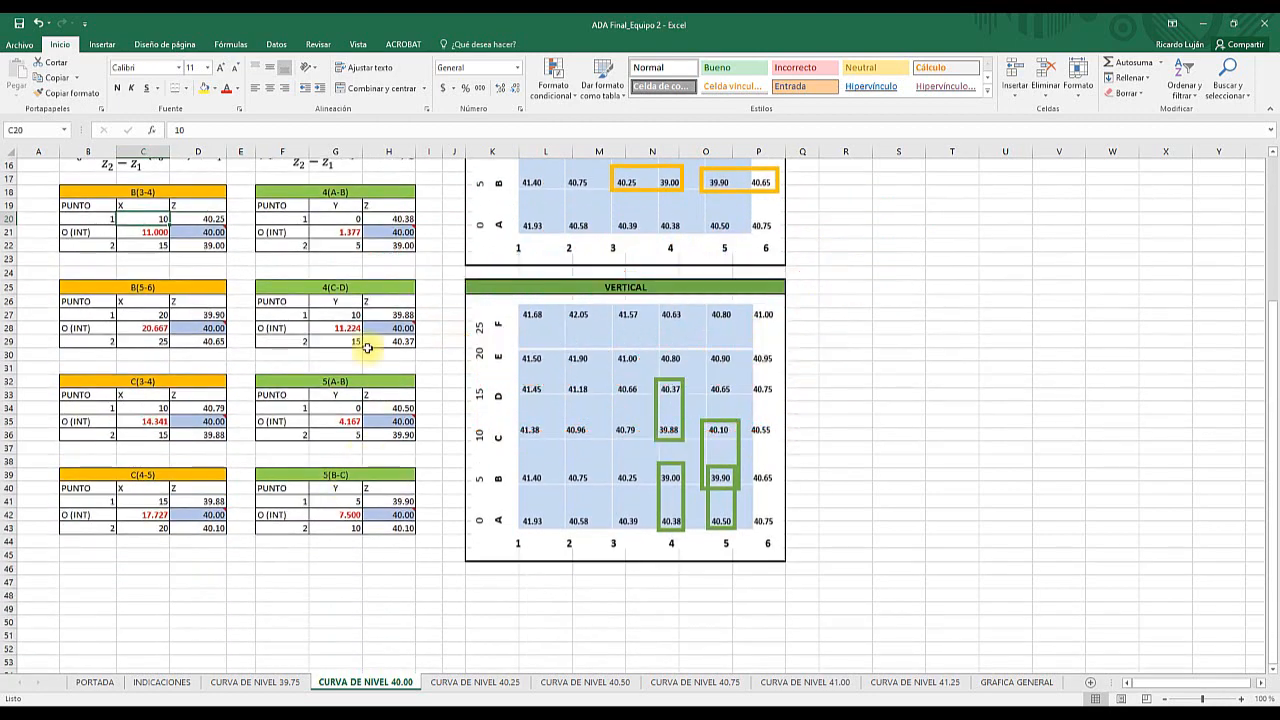
click(337, 394)
click(372, 382)
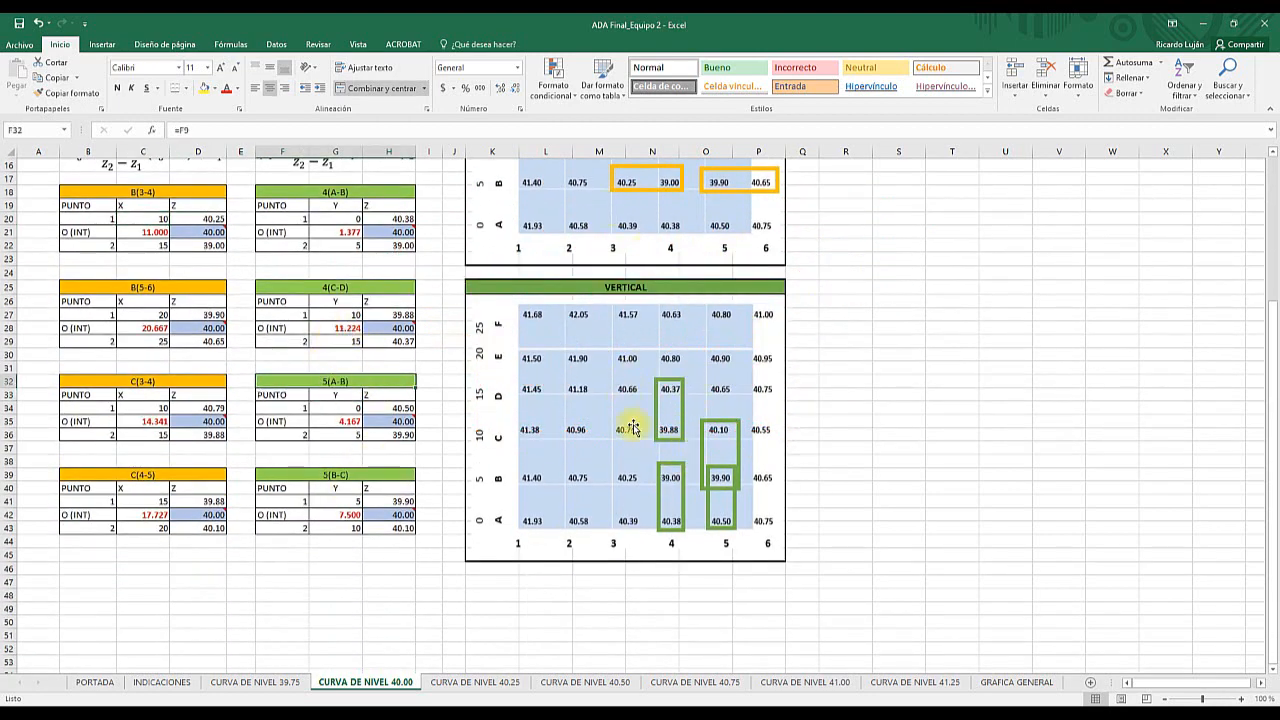
click(720, 480)
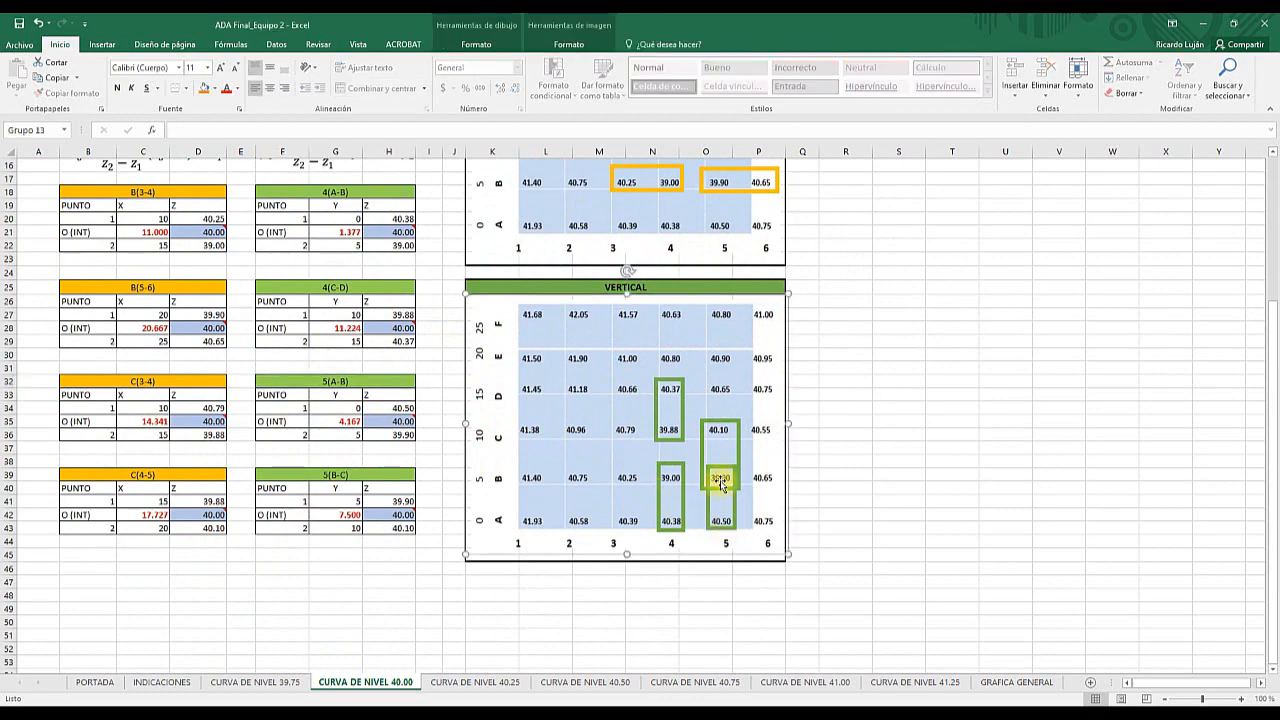
scroll(720, 476, up, 5)
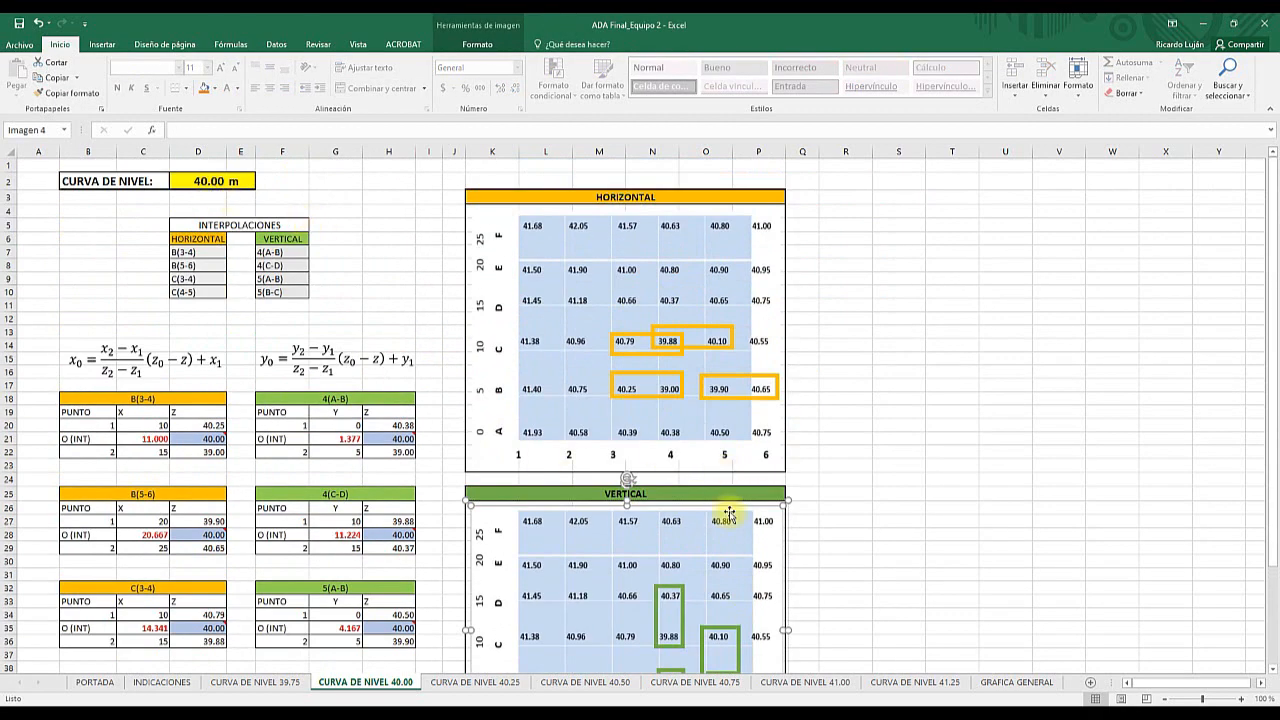
scroll(728, 509, down, 4)
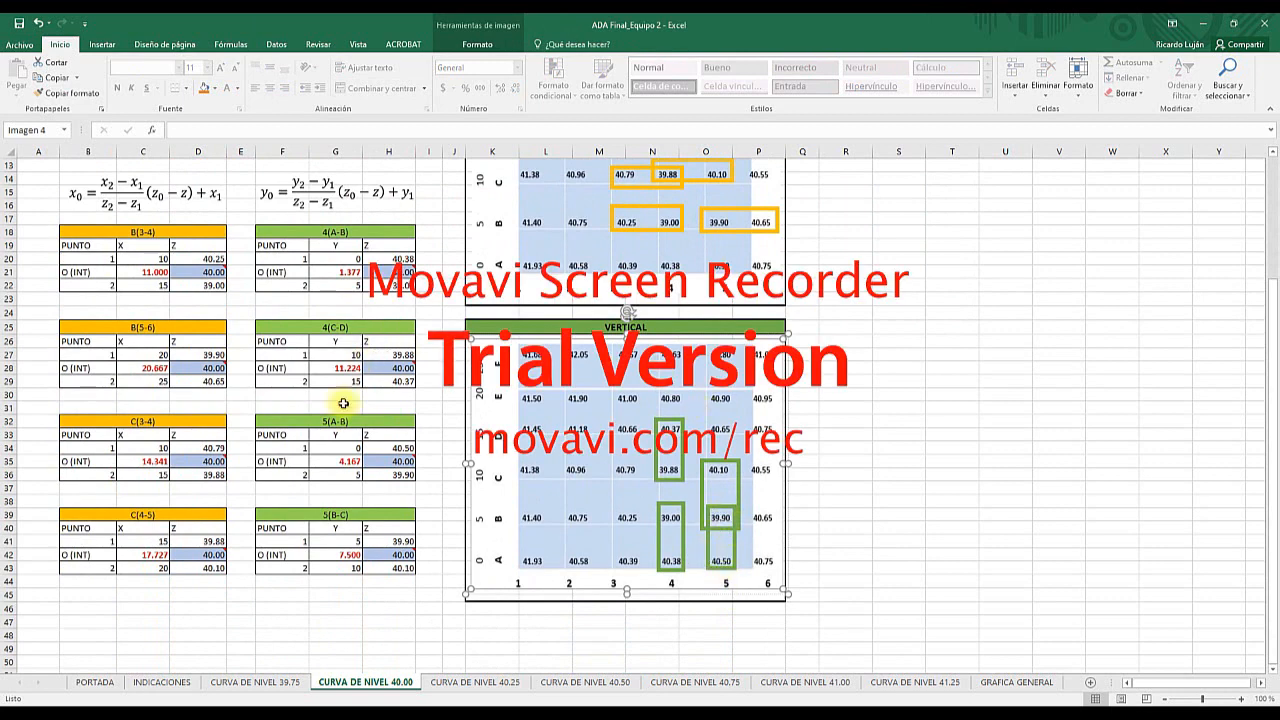
- Confirm the Y value 0 for point 1 and enter 5 for point 2 in the 5(A-B) table
click(349, 451)
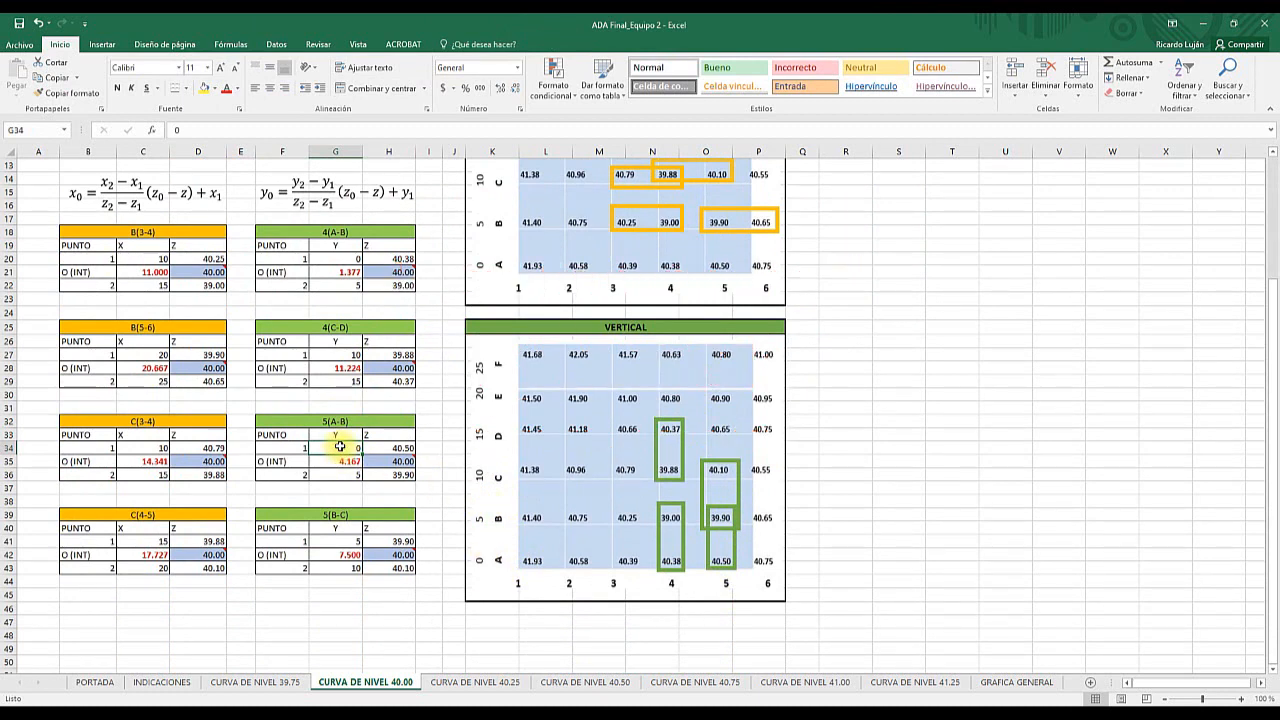
double_click(340, 447)
key(Return)
key(Return)
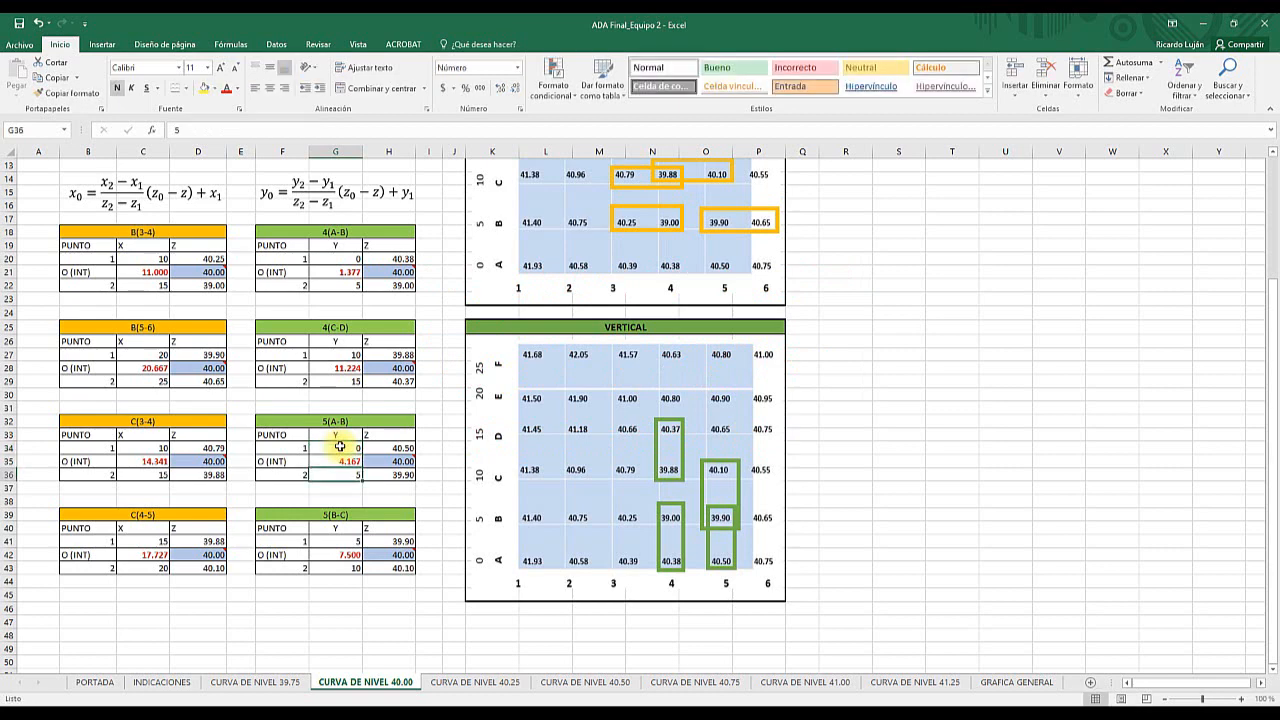
text(5)
key(Return)
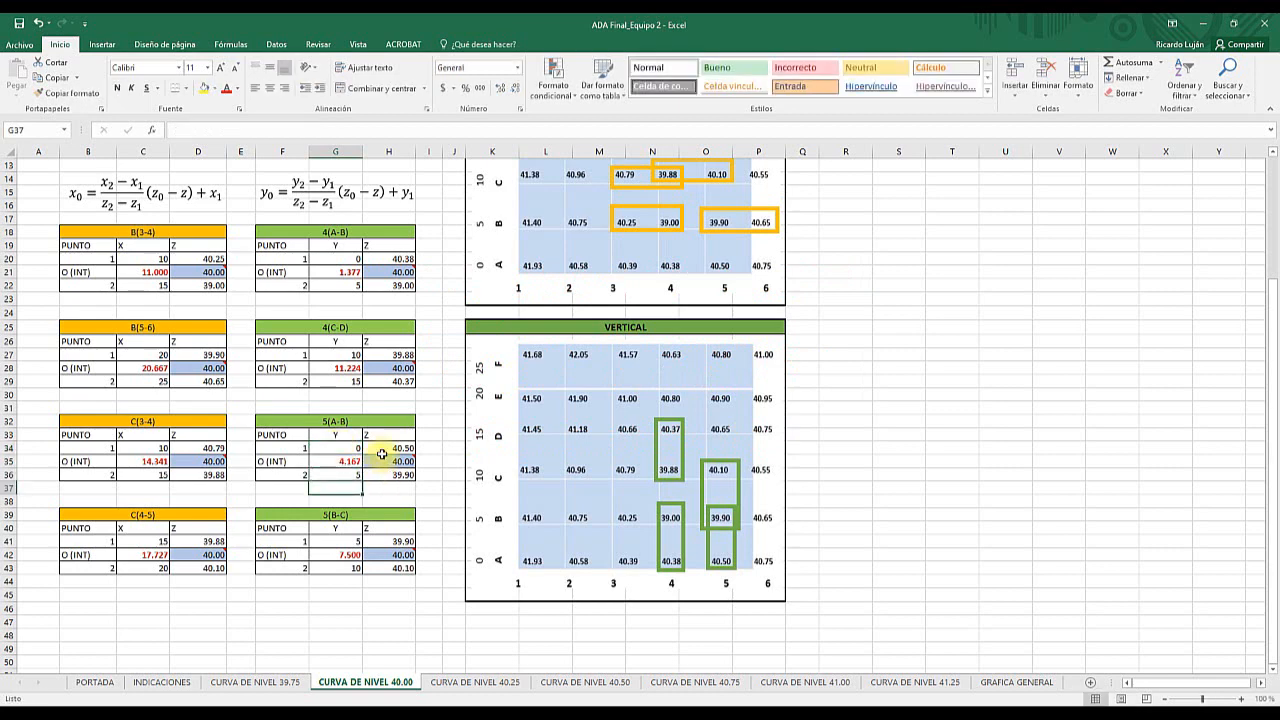
- Inspect the point 1 elevation, the interpolated Y formula and the Y values it uses in the 5(A-B) table
click(387, 448)
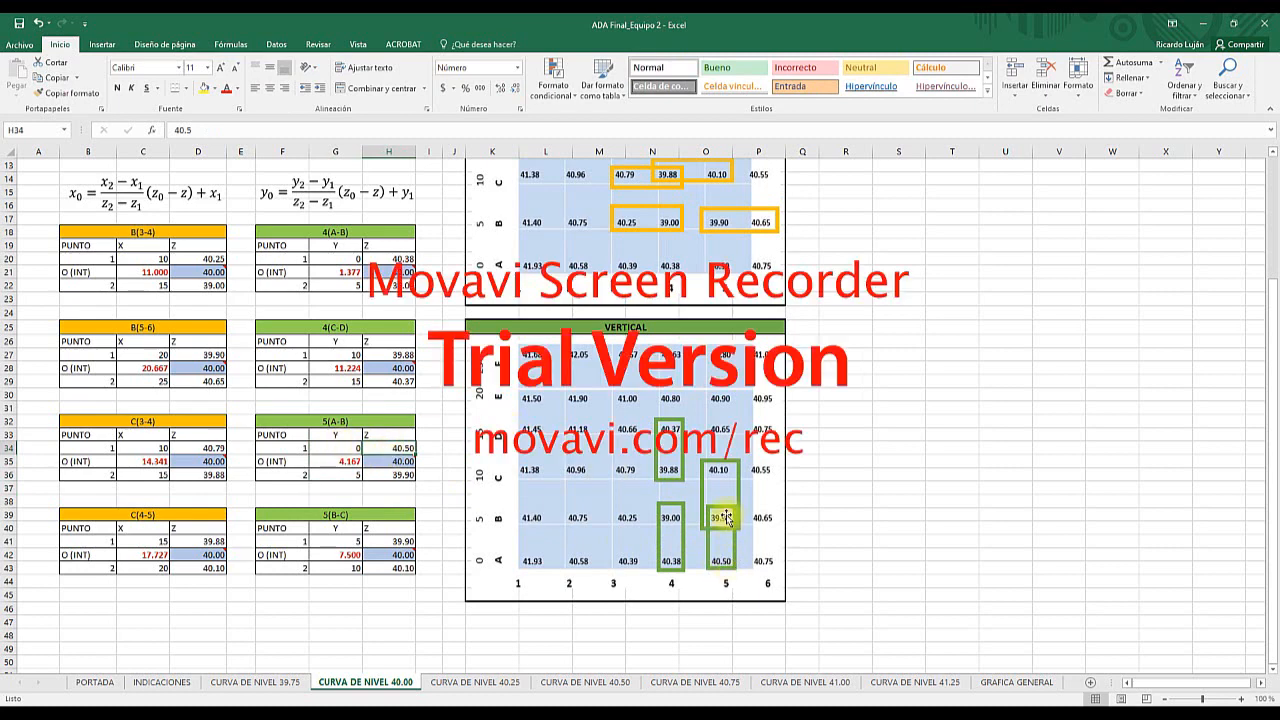
click(350, 461)
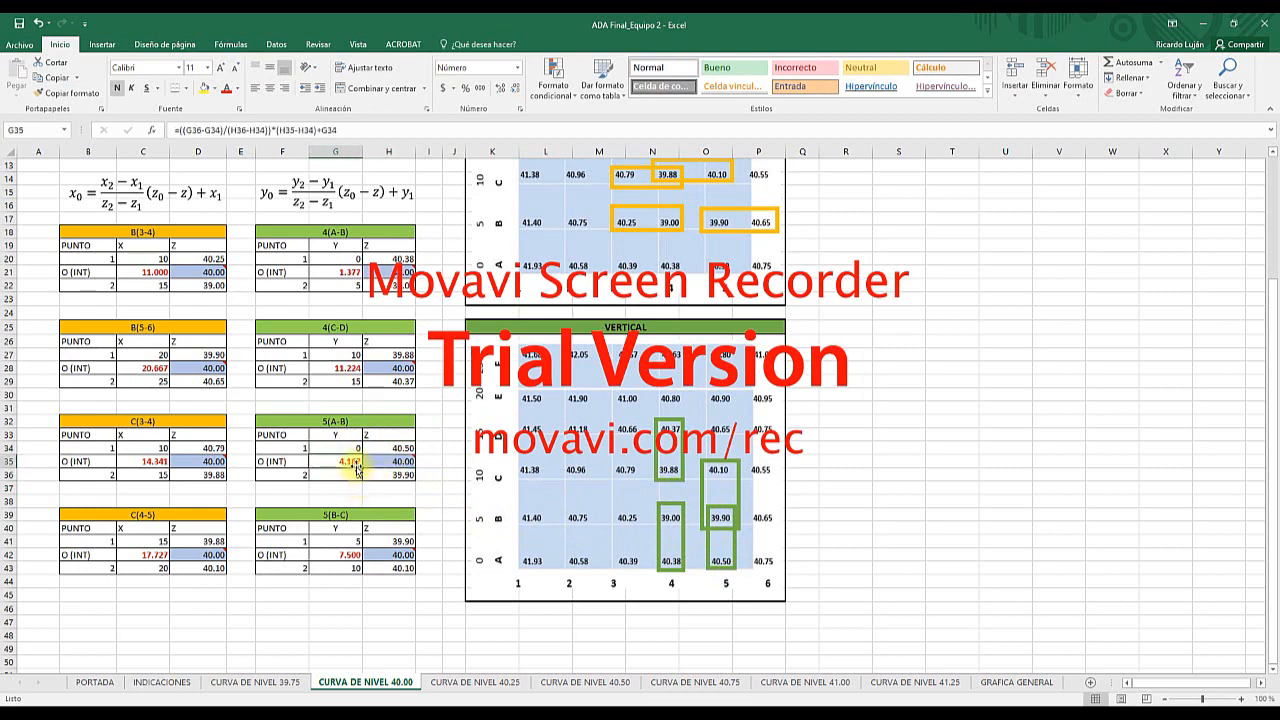
click(350, 448)
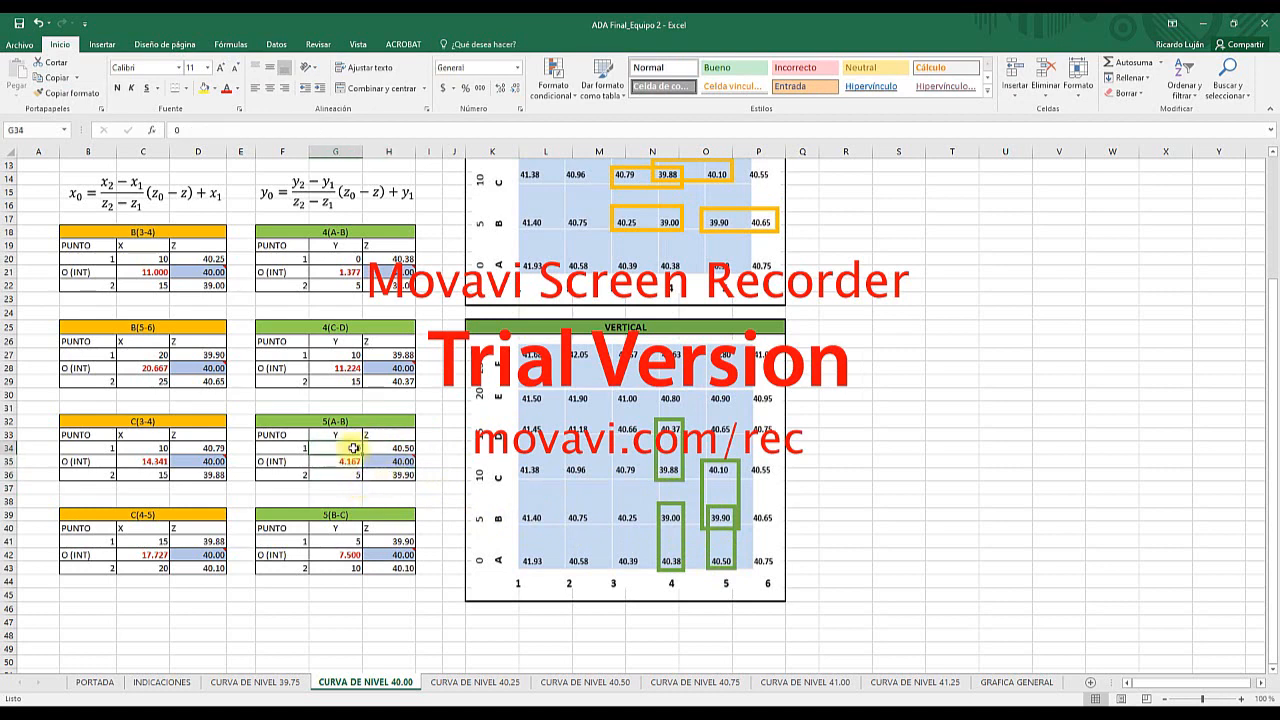
click(350, 476)
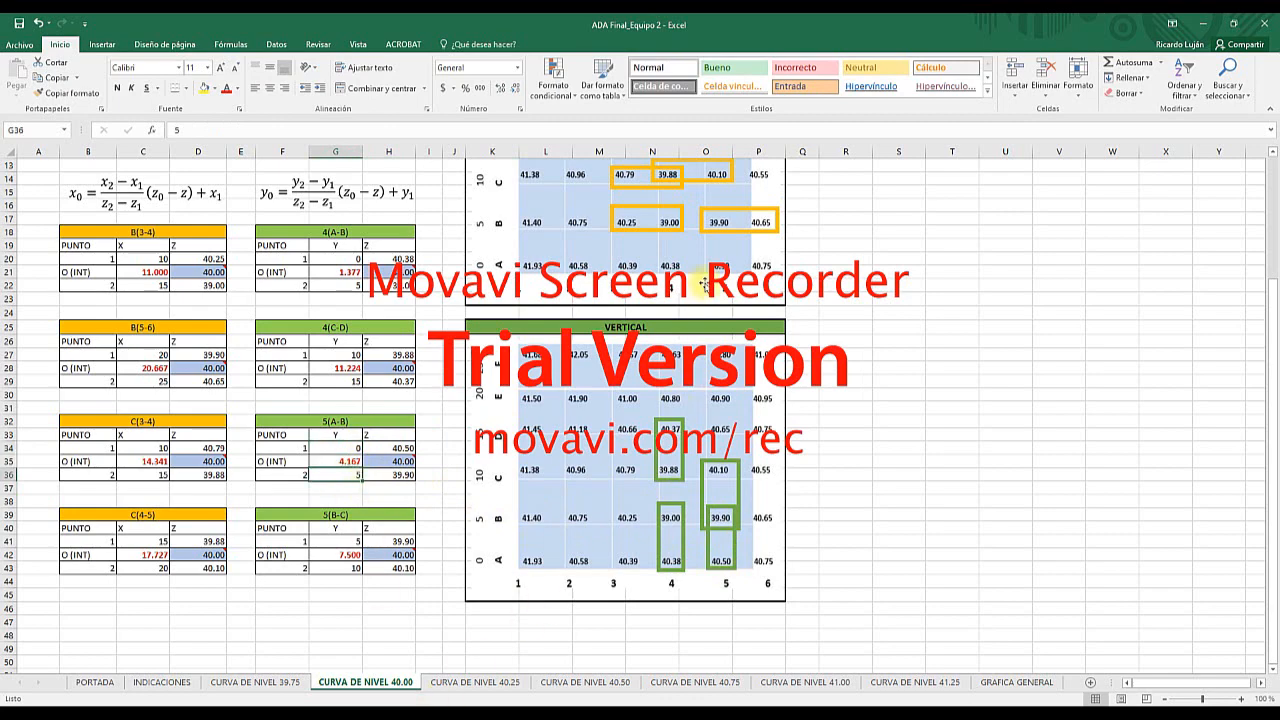
- Review the interpolation list, tables and marked grids on the CURVA DE NIVEL 40.50 sheet
click(615, 683)
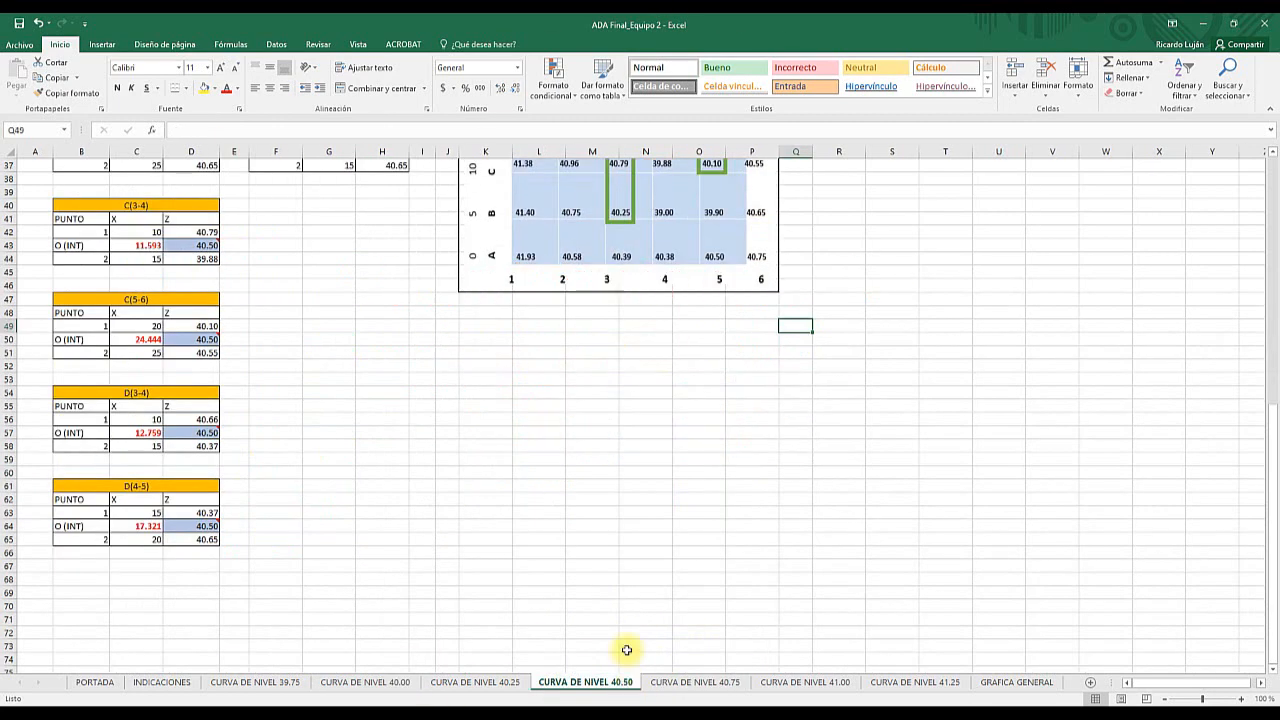
scroll(484, 318, up, 5)
scroll(484, 318, up, 7)
click(663, 294)
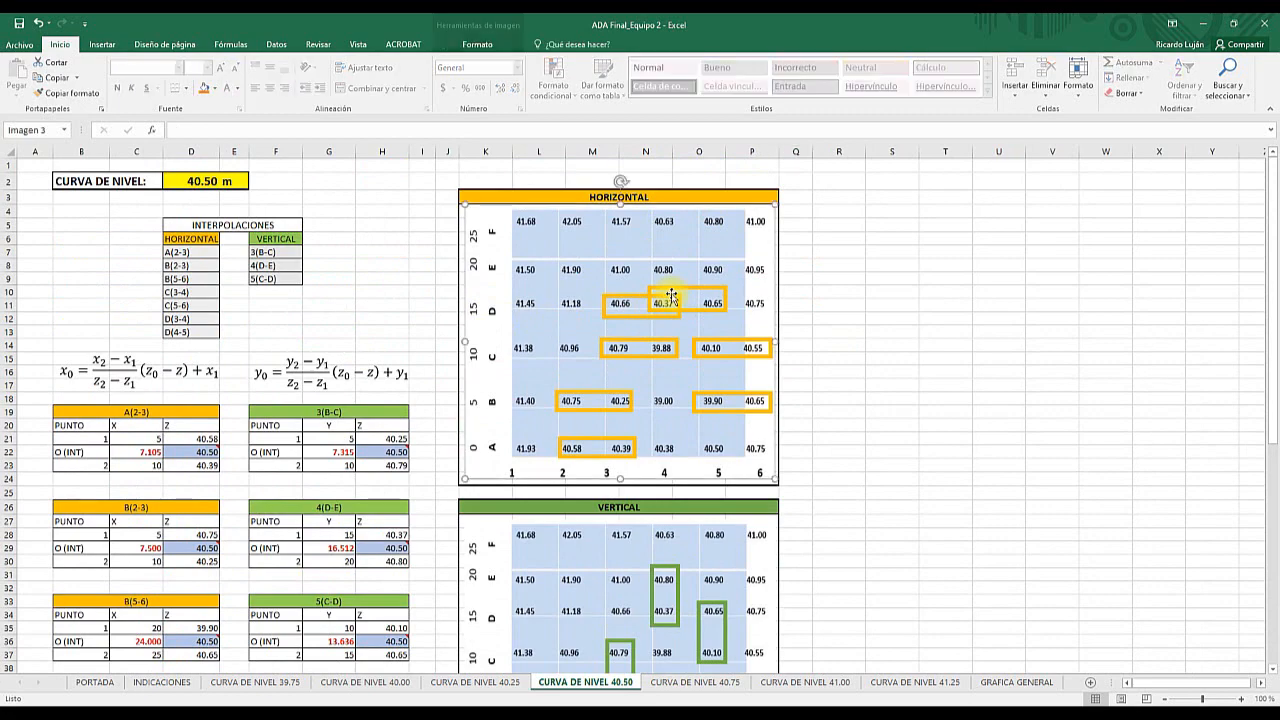
click(832, 254)
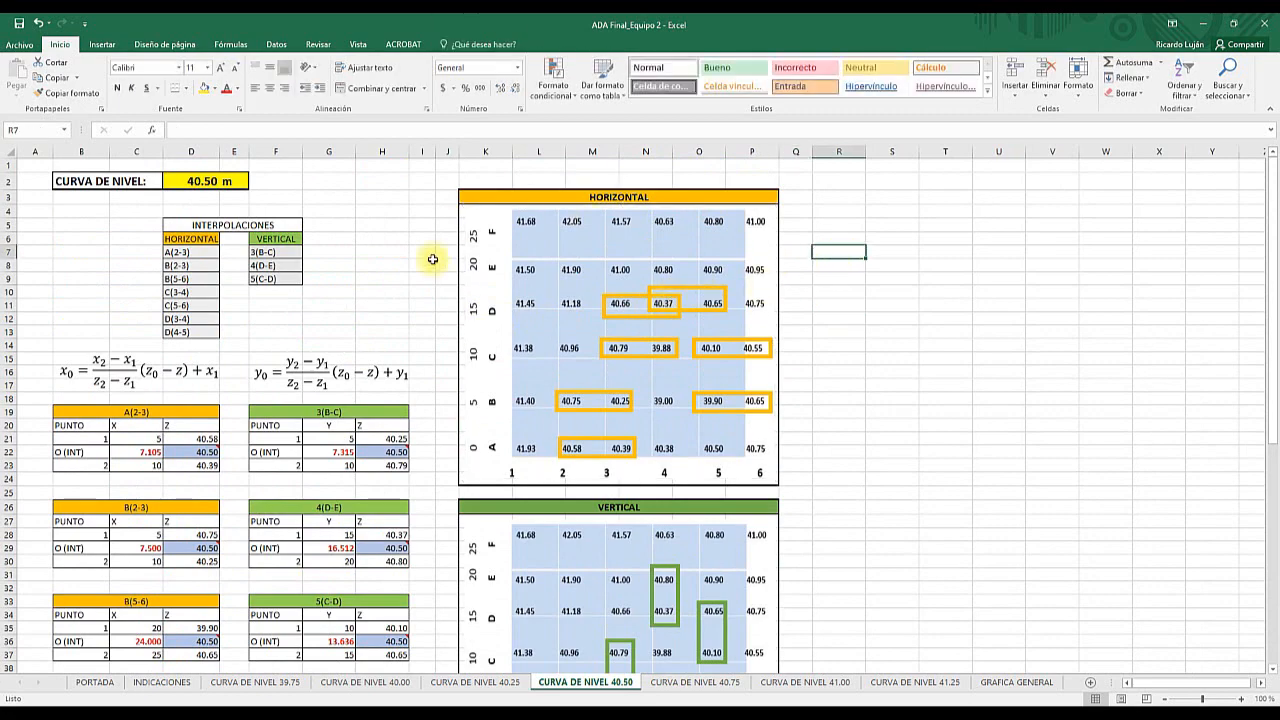
scroll(337, 420, down, 1)
click(337, 364)
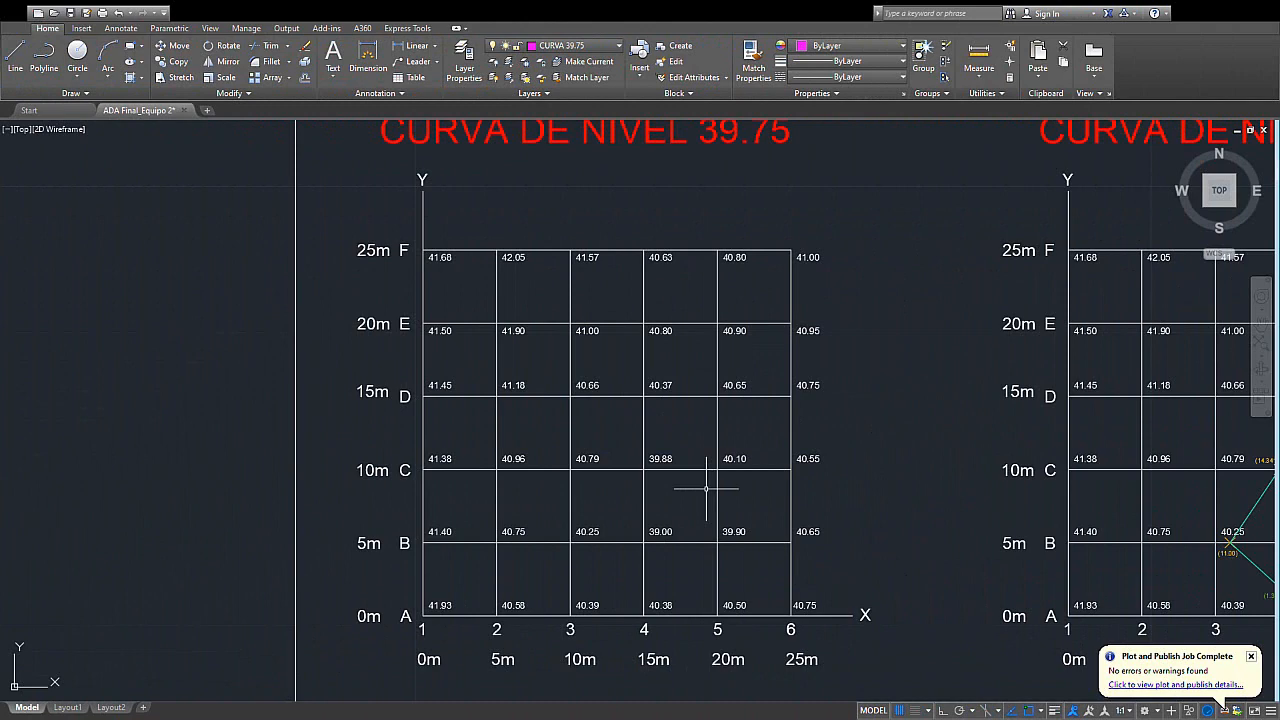
- Switch to the AutoCAD drawing and draw a circle of radius 12 centred where row B meets column 1 on the CURVA DE NIVEL 39.75 grid
middle_drag(663, 469, 662, 482)
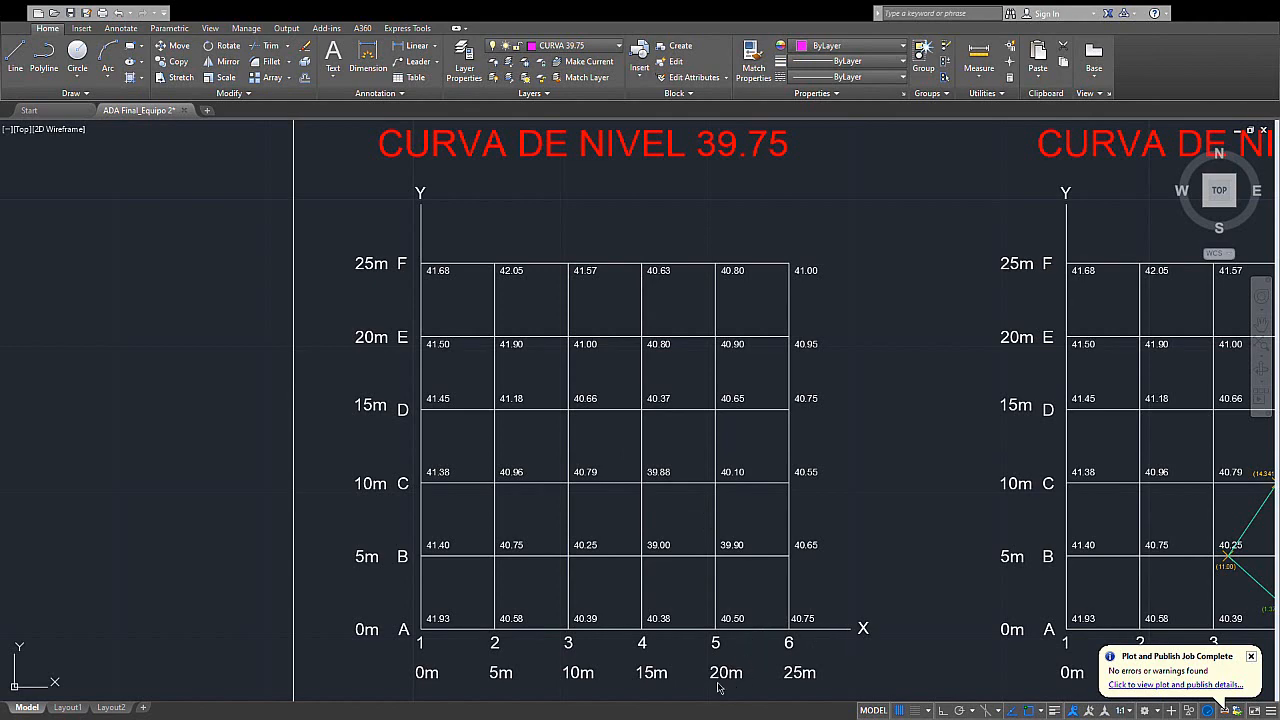
mouse_move(496, 596)
middle_down()
mouse_move(488, 538)
mouse_move(421, 517)
mouse_move(398, 545)
middle_up()
scroll(486, 537, up, 2)
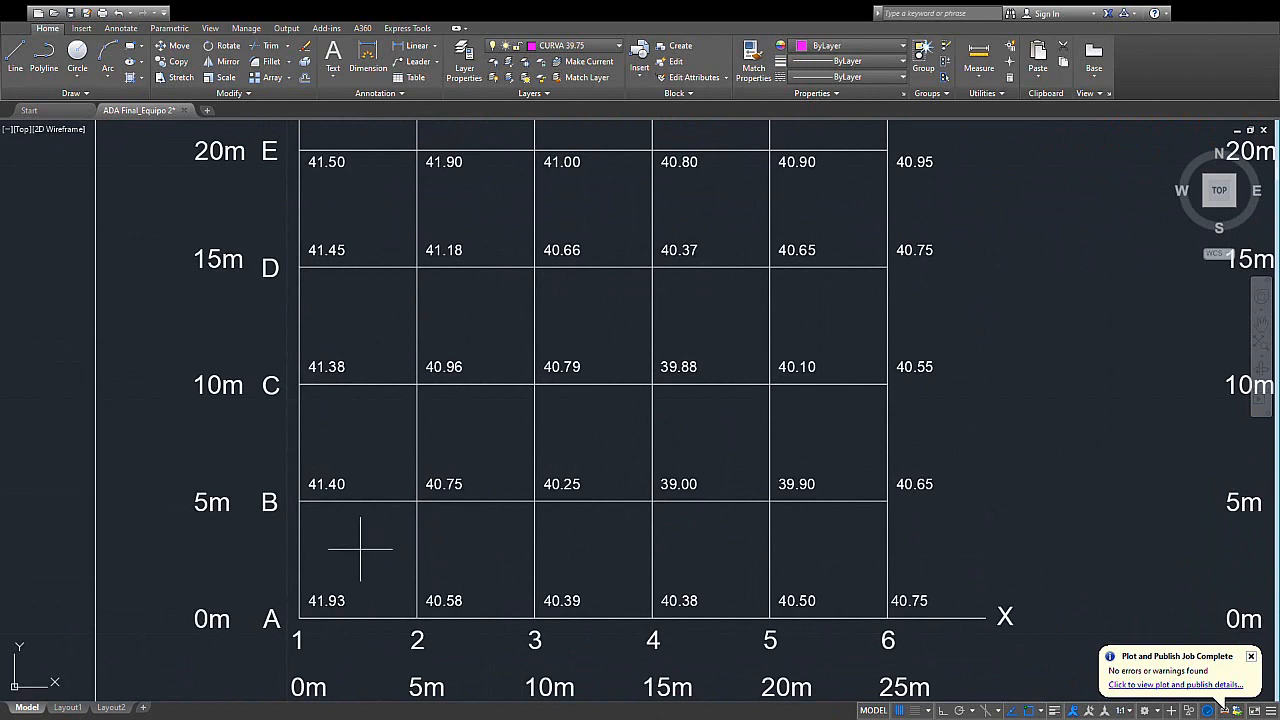
scroll(315, 509, up, 2)
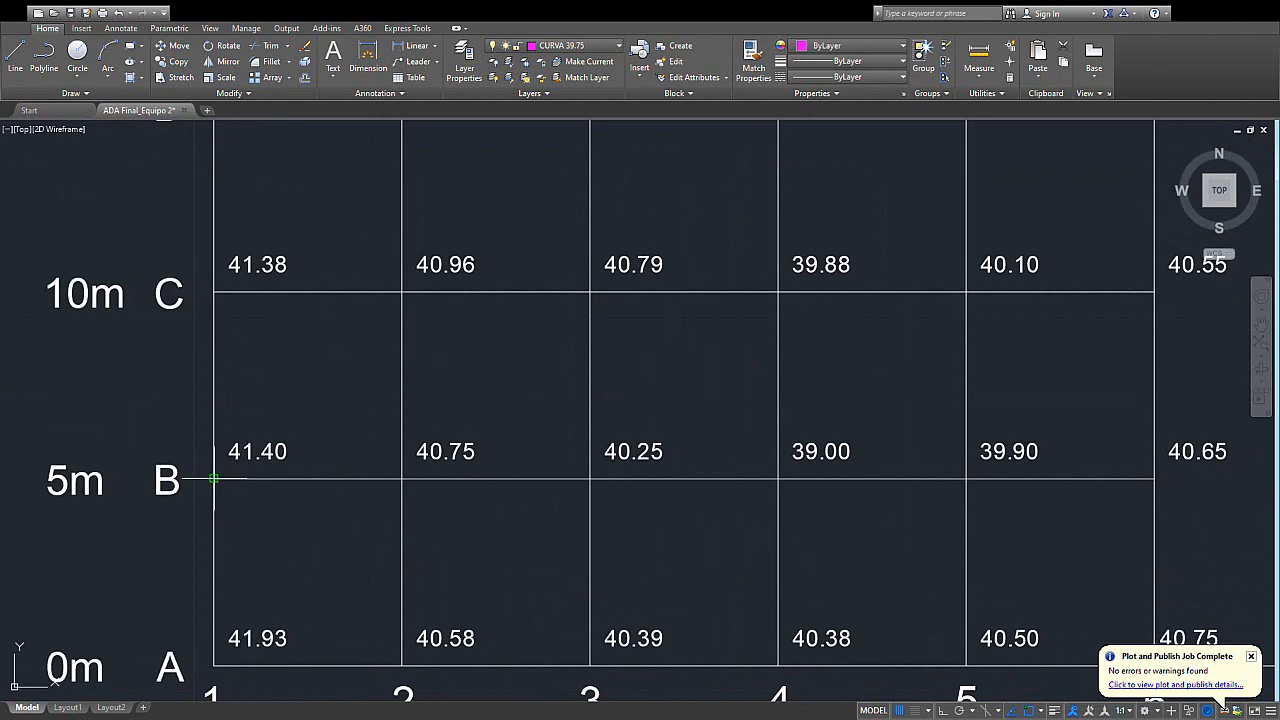
click(214, 480)
scroll(309, 540, down, 2)
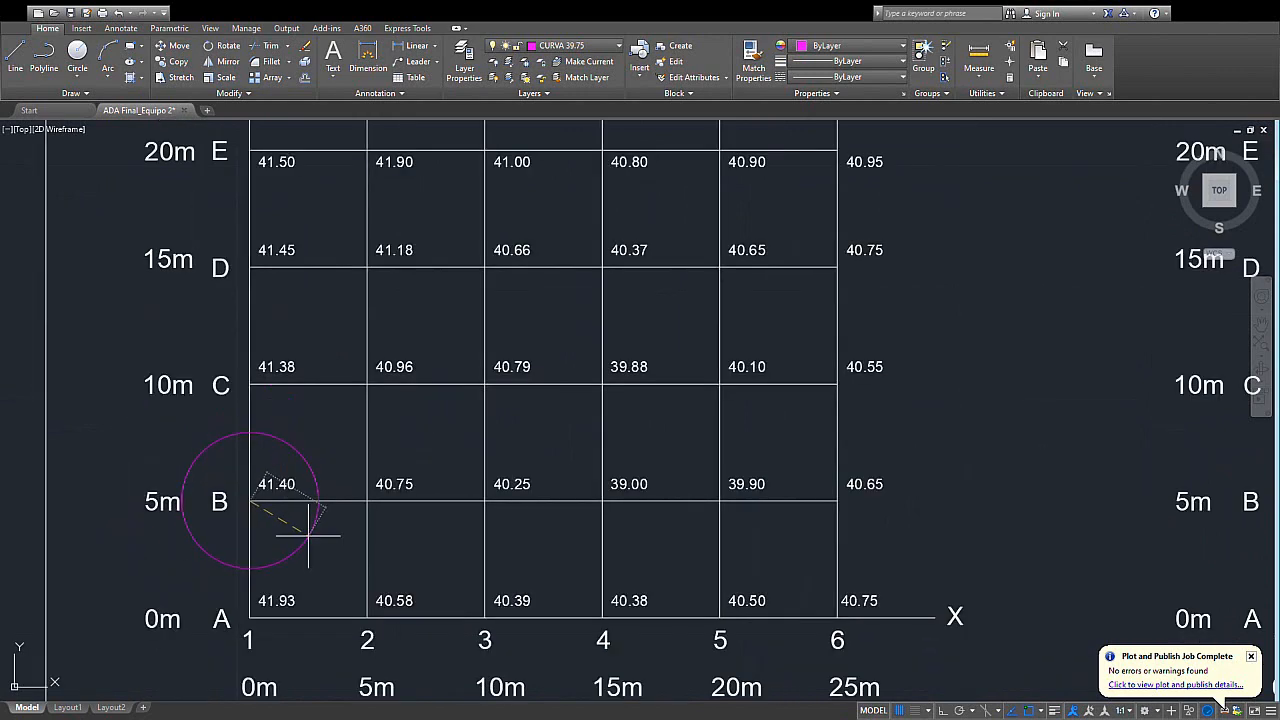
middle_drag(311, 543, 359, 553)
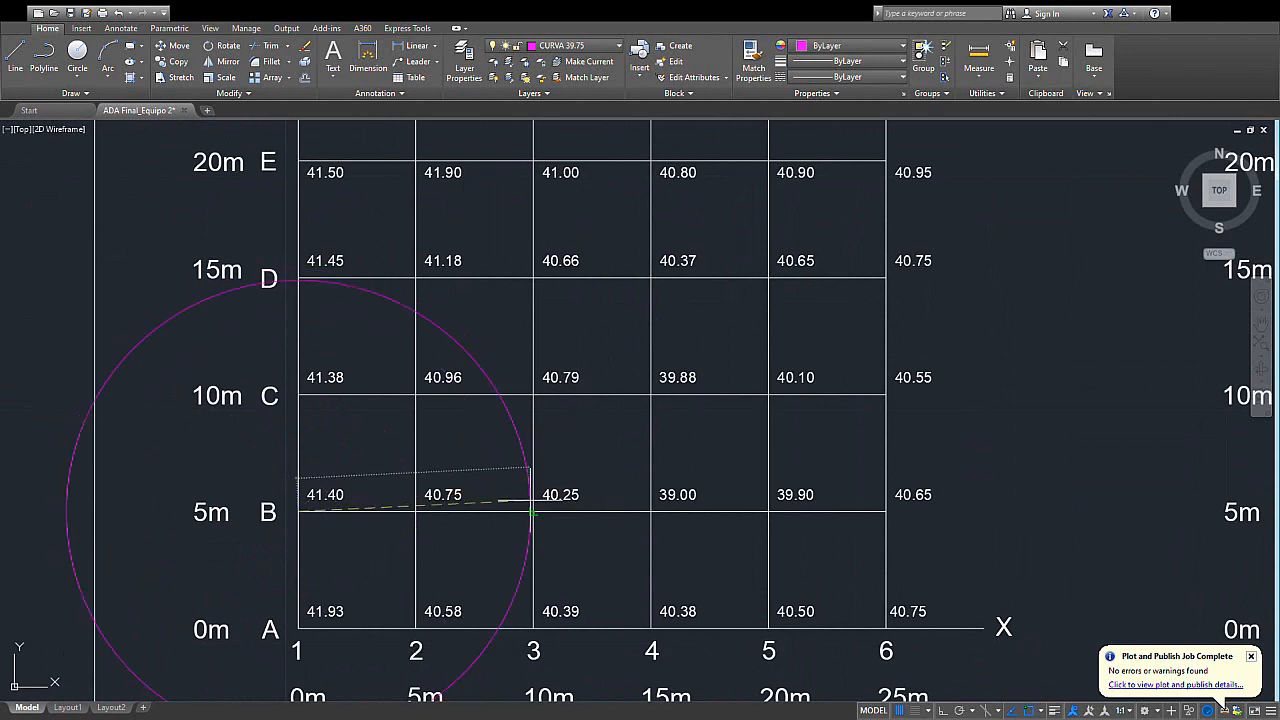
text(12)
key(Return)
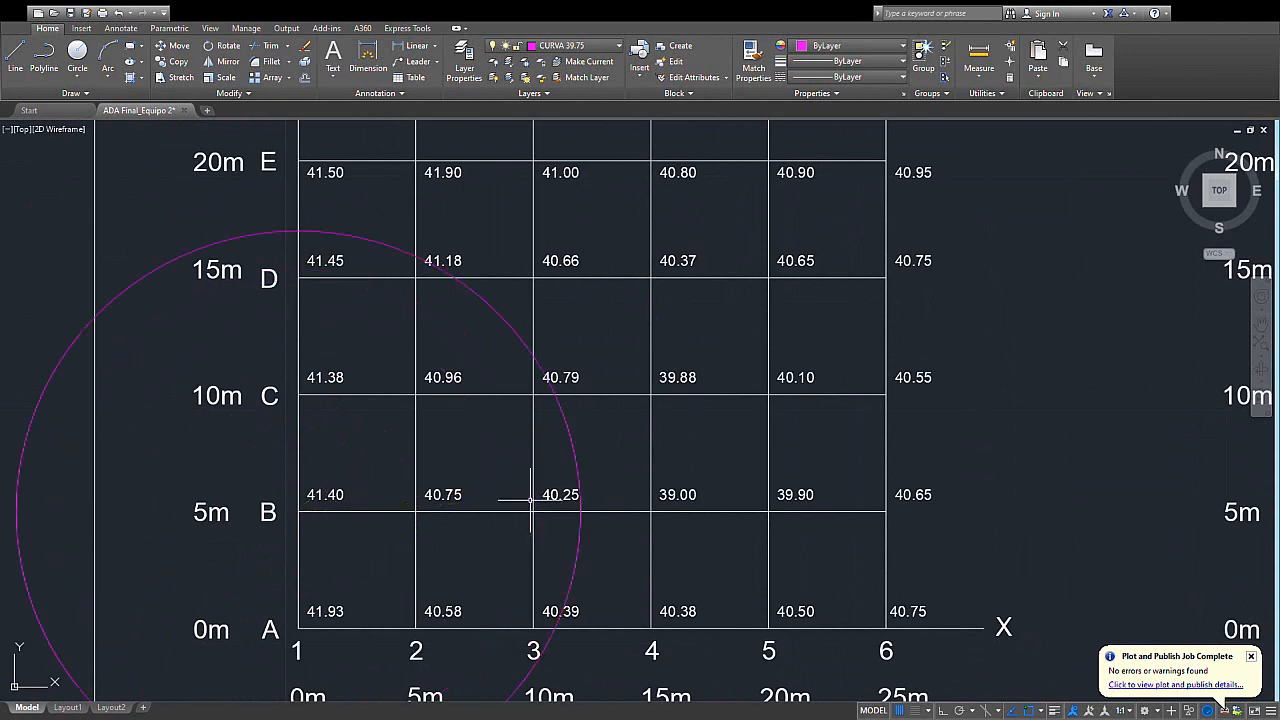
- Examine where the circle crosses row B between columns 3 and 4, relative to the metre scale along the X axis
middle_drag(531, 500, 551, 454)
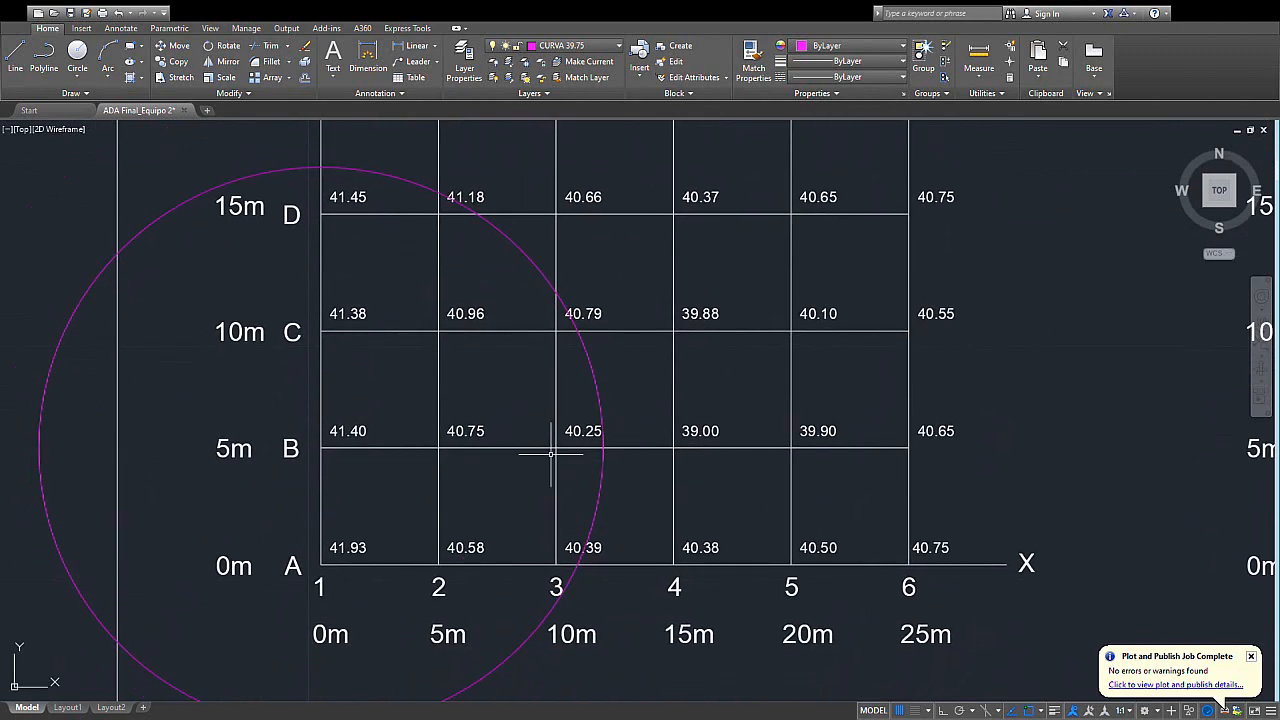
scroll(567, 458, up, 2)
middle_drag(50, 472, 296, 469)
middle_drag(568, 467, 254, 470)
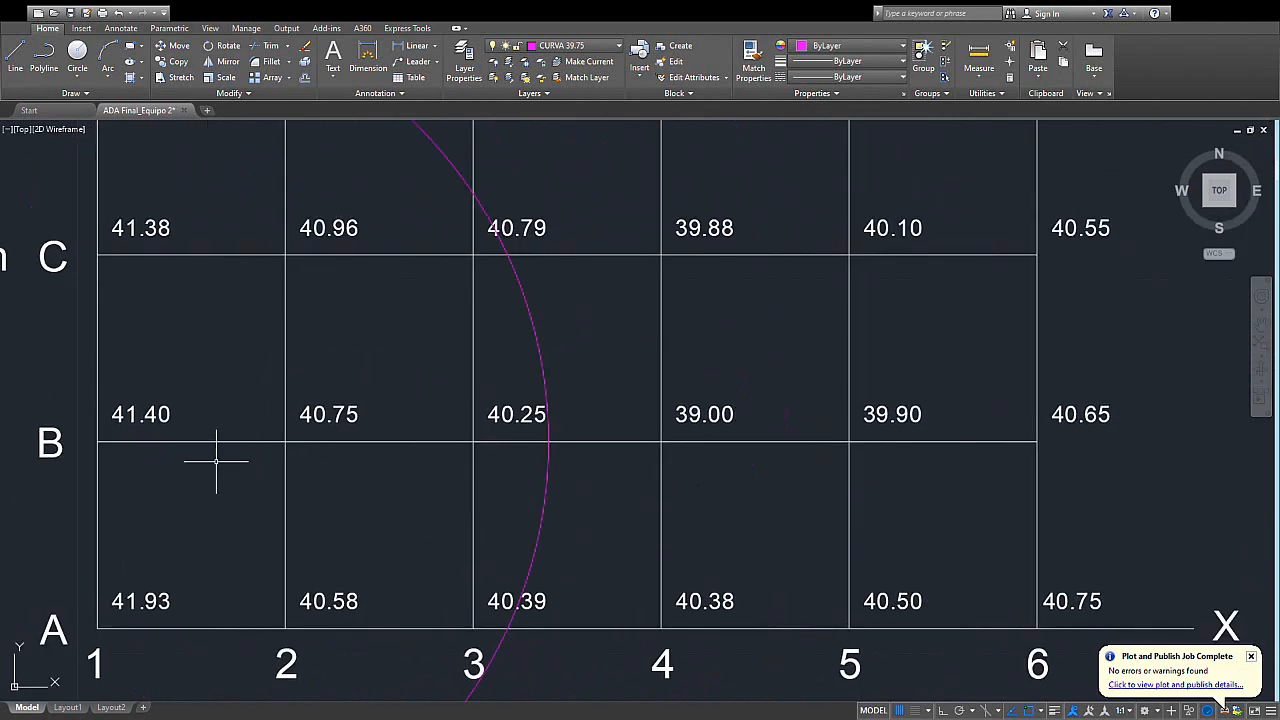
scroll(531, 434, up, 2)
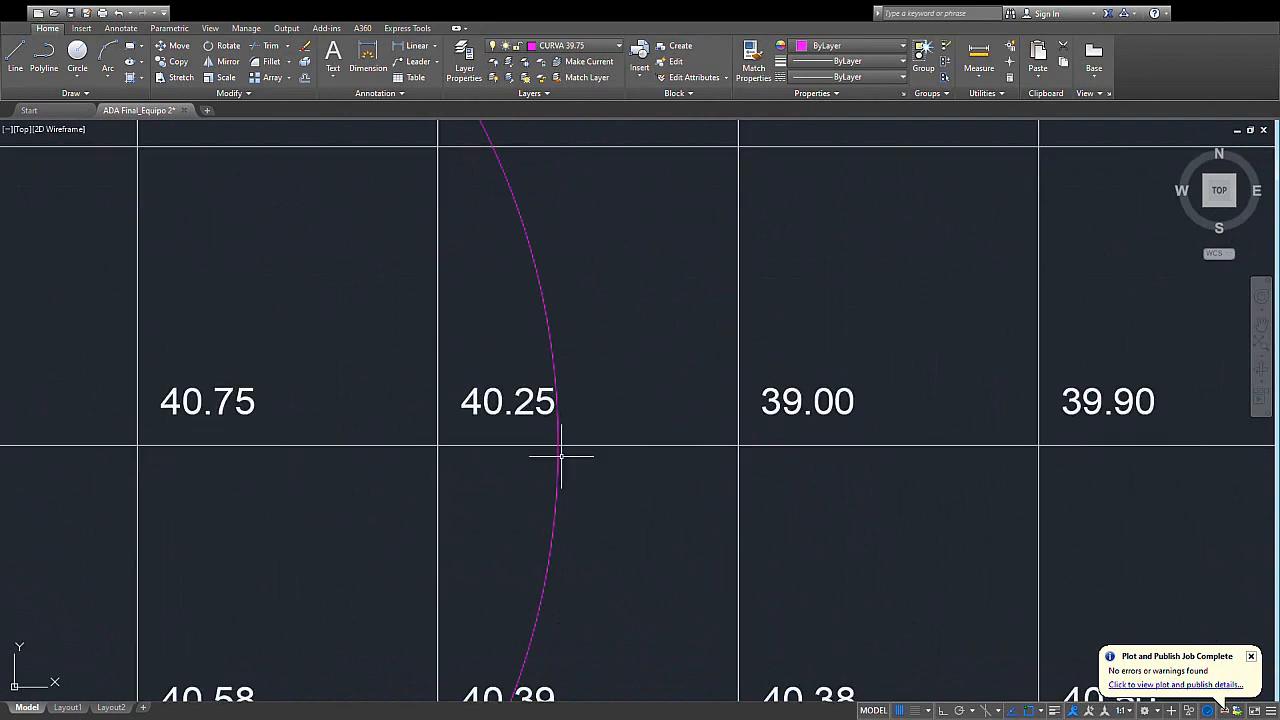
scroll(561, 456, down, 2)
mouse_move(543, 474)
middle_down()
mouse_move(531, 477)
mouse_move(567, 416)
middle_up()
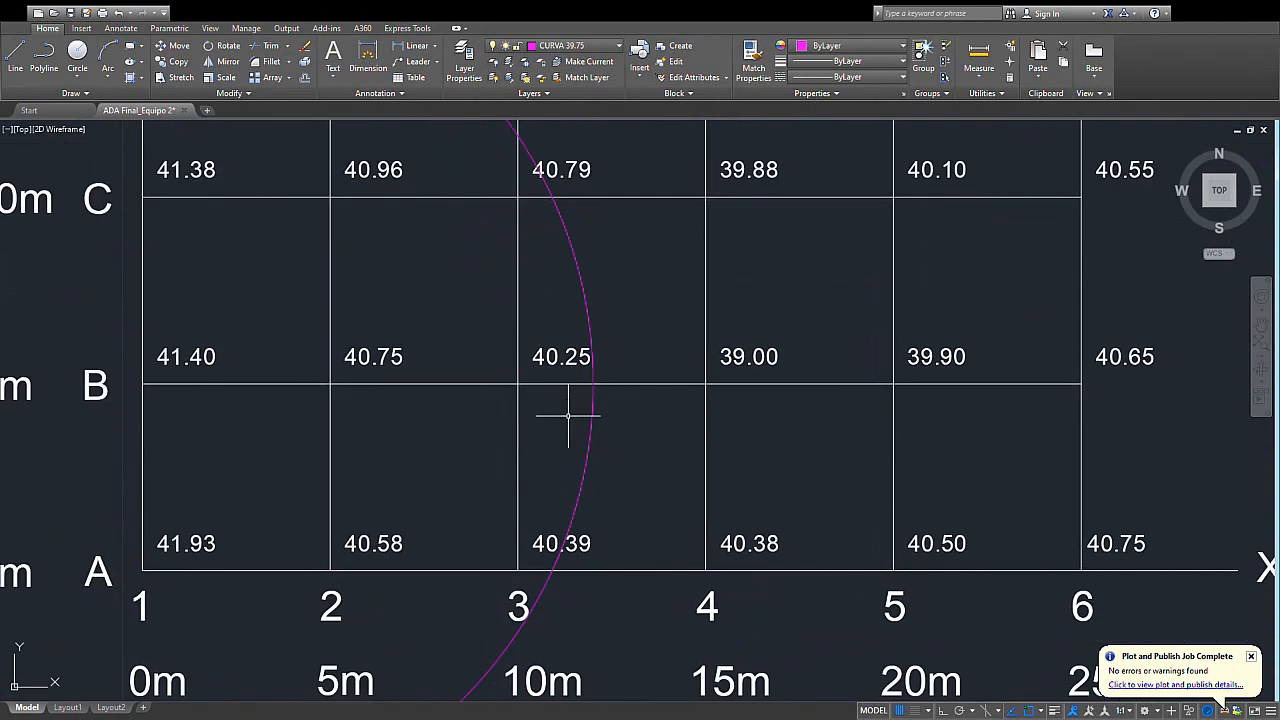
mouse_move(554, 503)
middle_down()
mouse_move(563, 434)
mouse_move(580, 471)
mouse_move(581, 436)
middle_up()
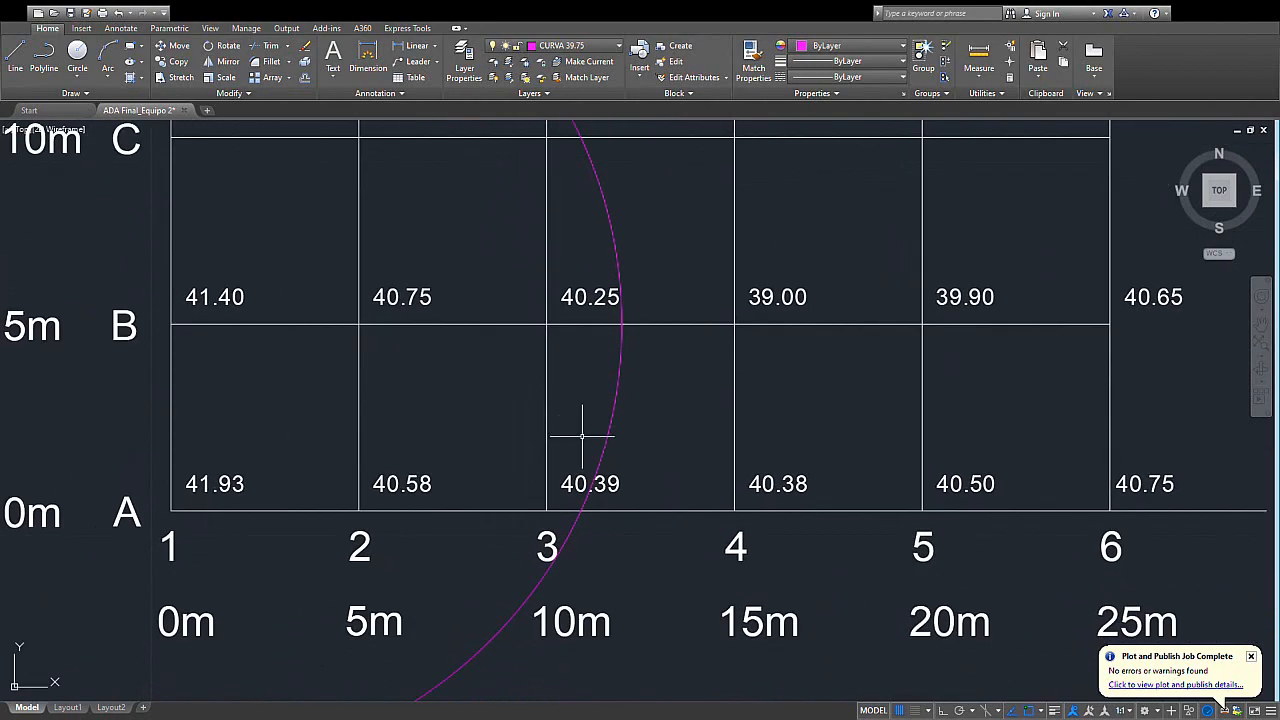
middle_drag(285, 424, 317, 465)
mouse_move(314, 553)
middle_down()
mouse_move(328, 537)
mouse_move(281, 472)
middle_up()
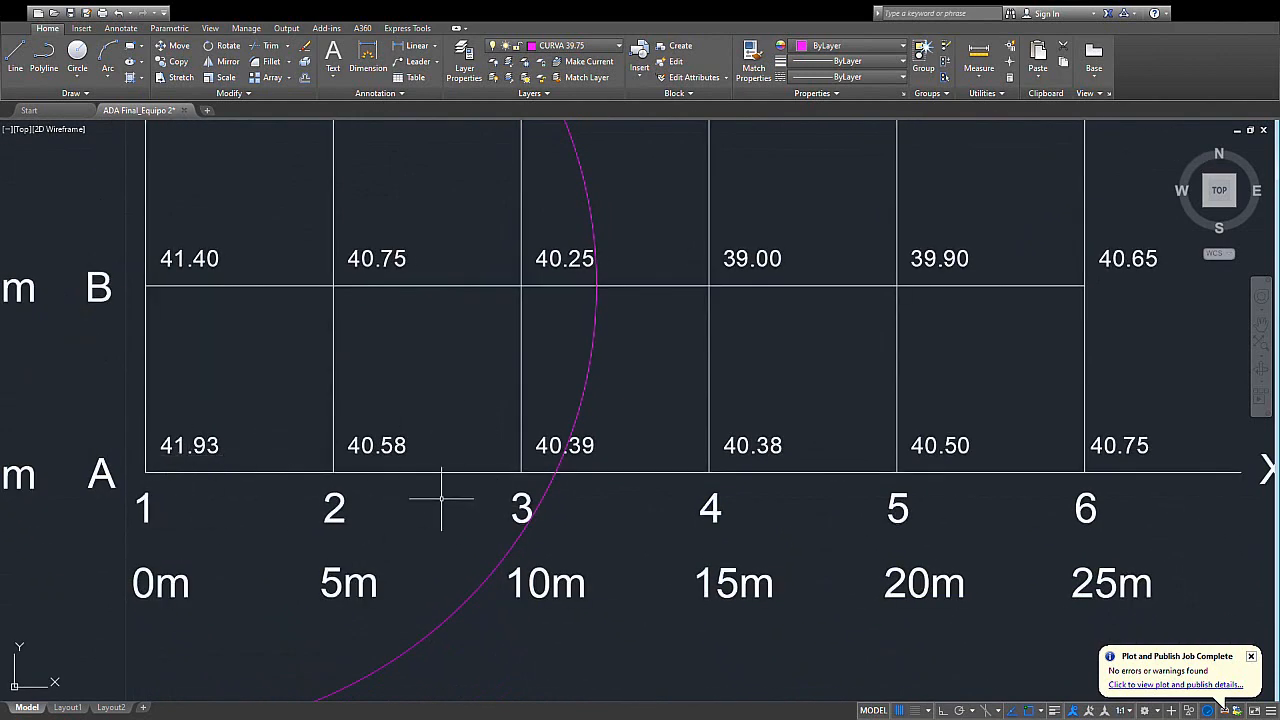
middle_drag(441, 498, 463, 557)
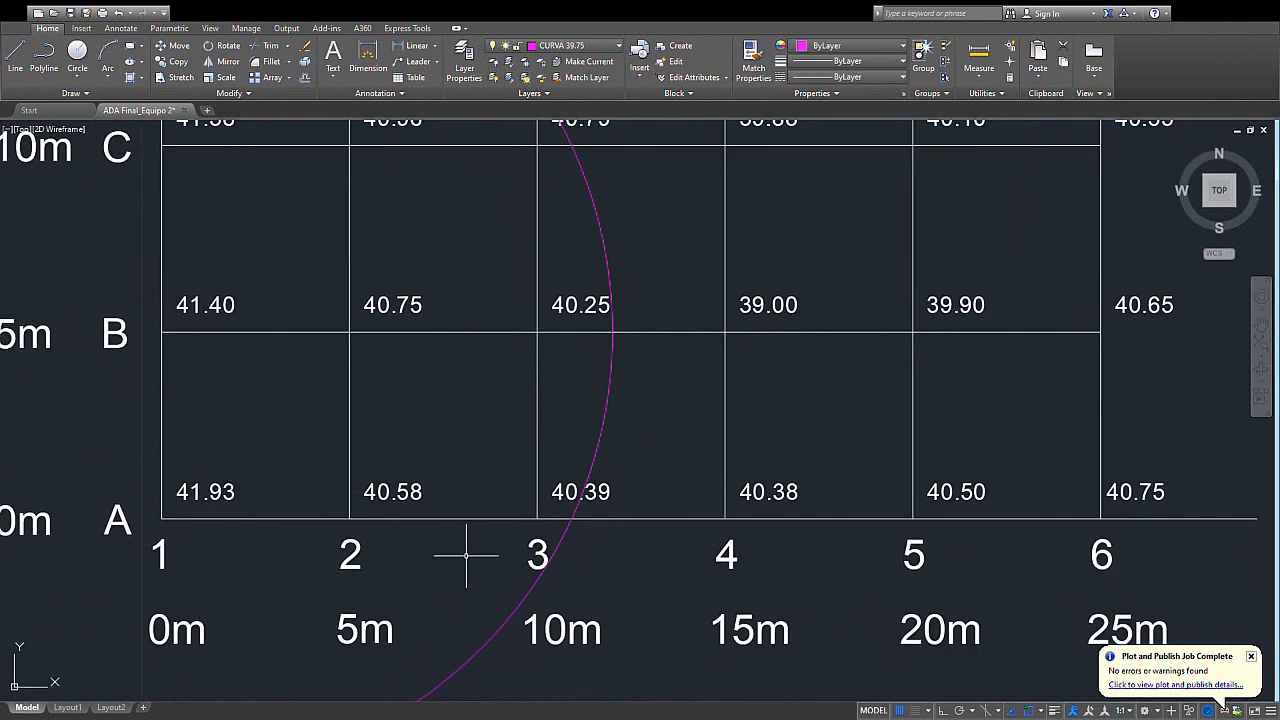
middle_drag(441, 500, 449, 537)
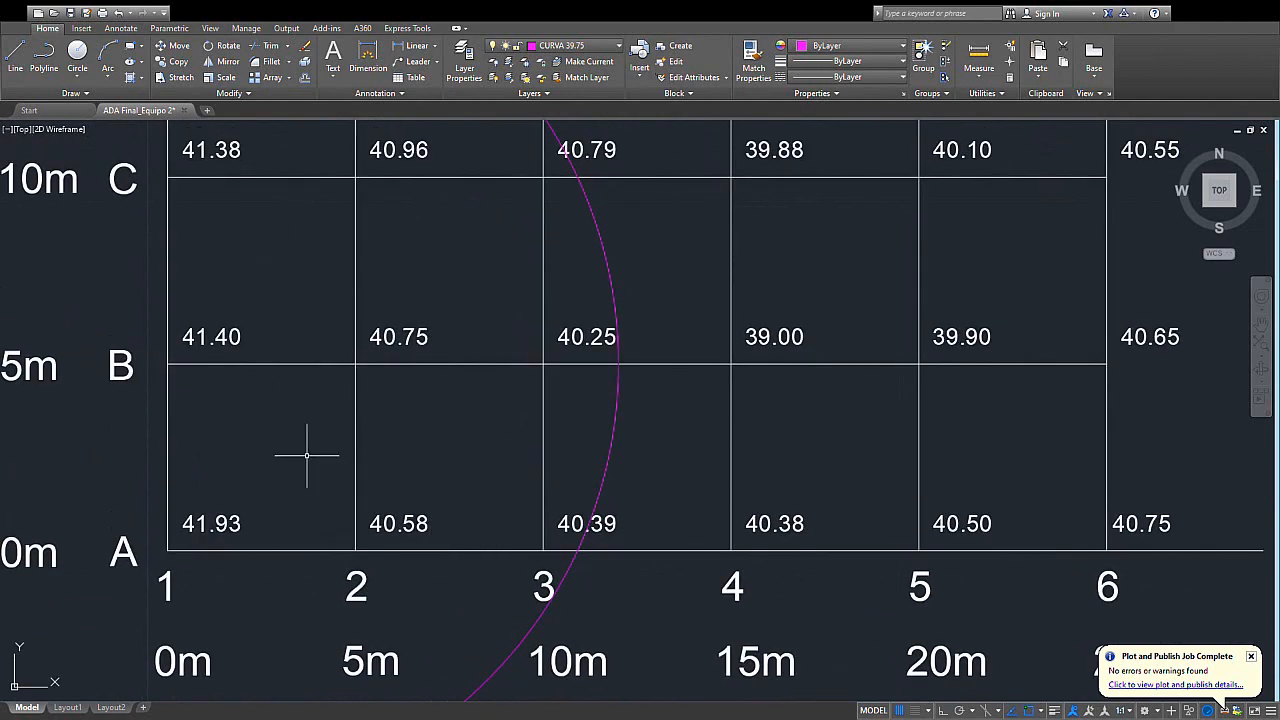
- Measure the distance along row B from column 3 to the circle
middle_drag(533, 473, 507, 402)
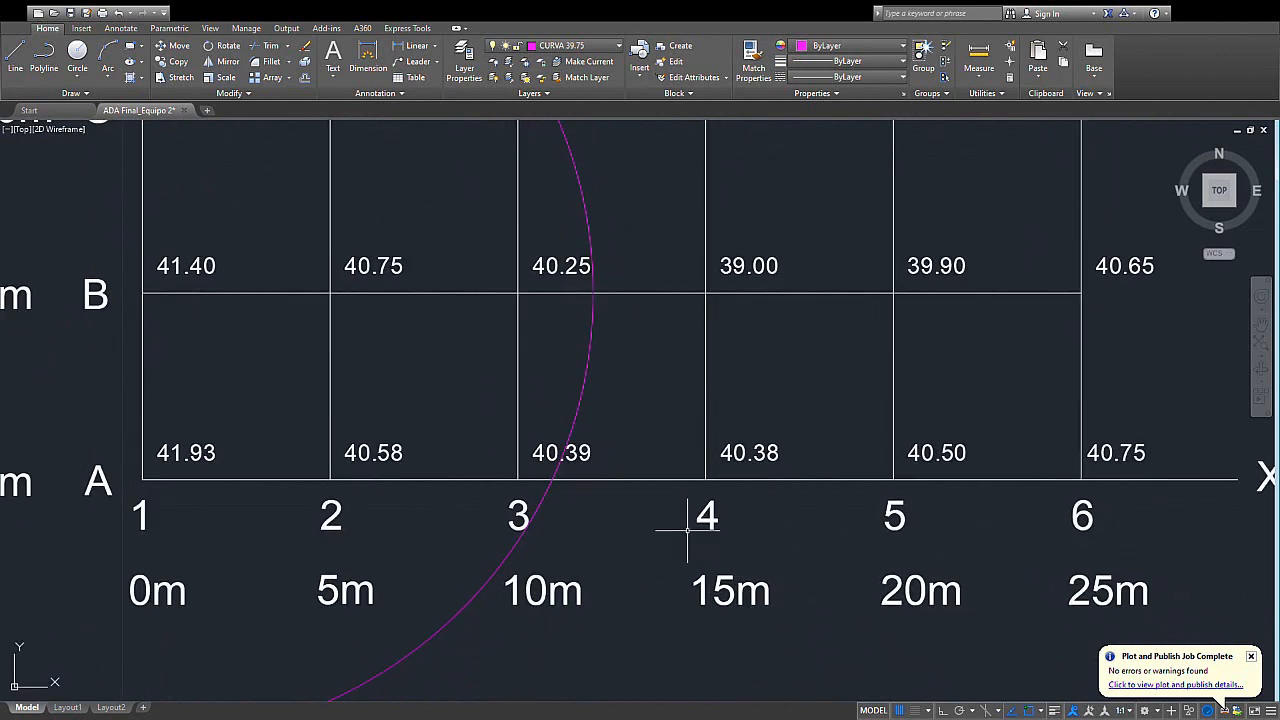
mouse_move(552, 362)
middle_down()
mouse_move(606, 437)
mouse_move(590, 409)
mouse_move(592, 432)
middle_up()
scroll(591, 402, up, 2)
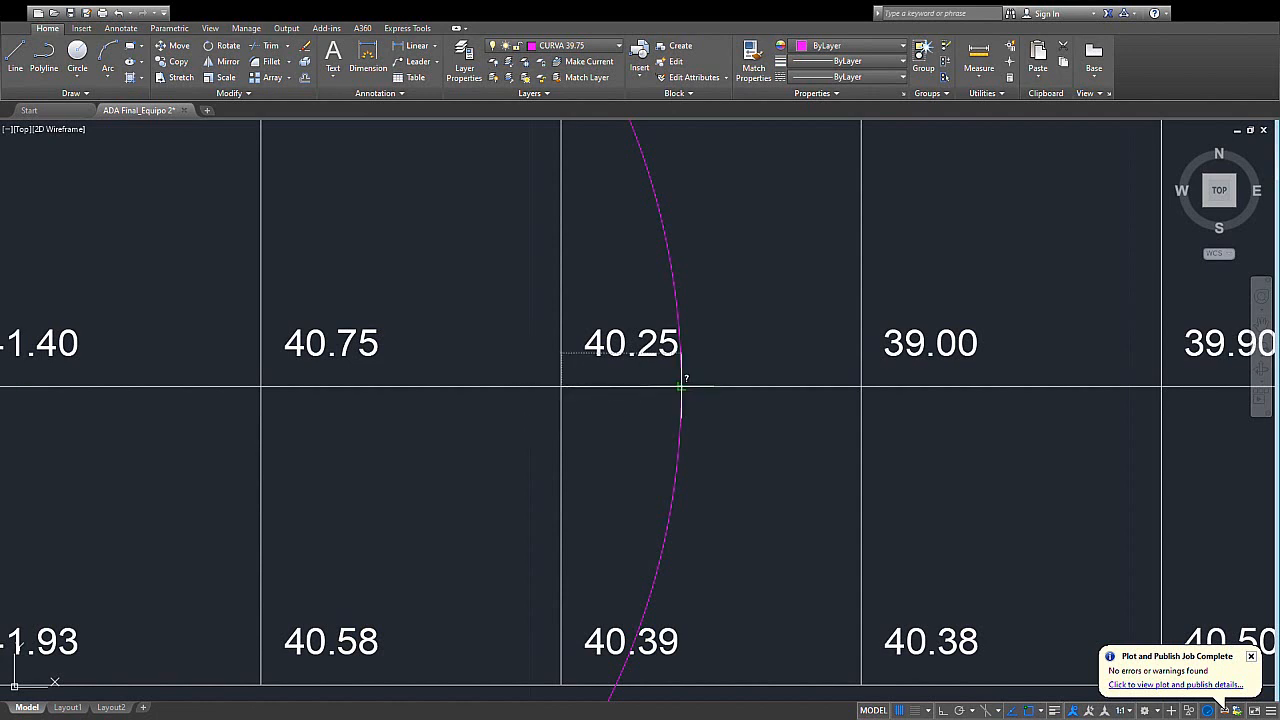
scroll(681, 386, down, 2)
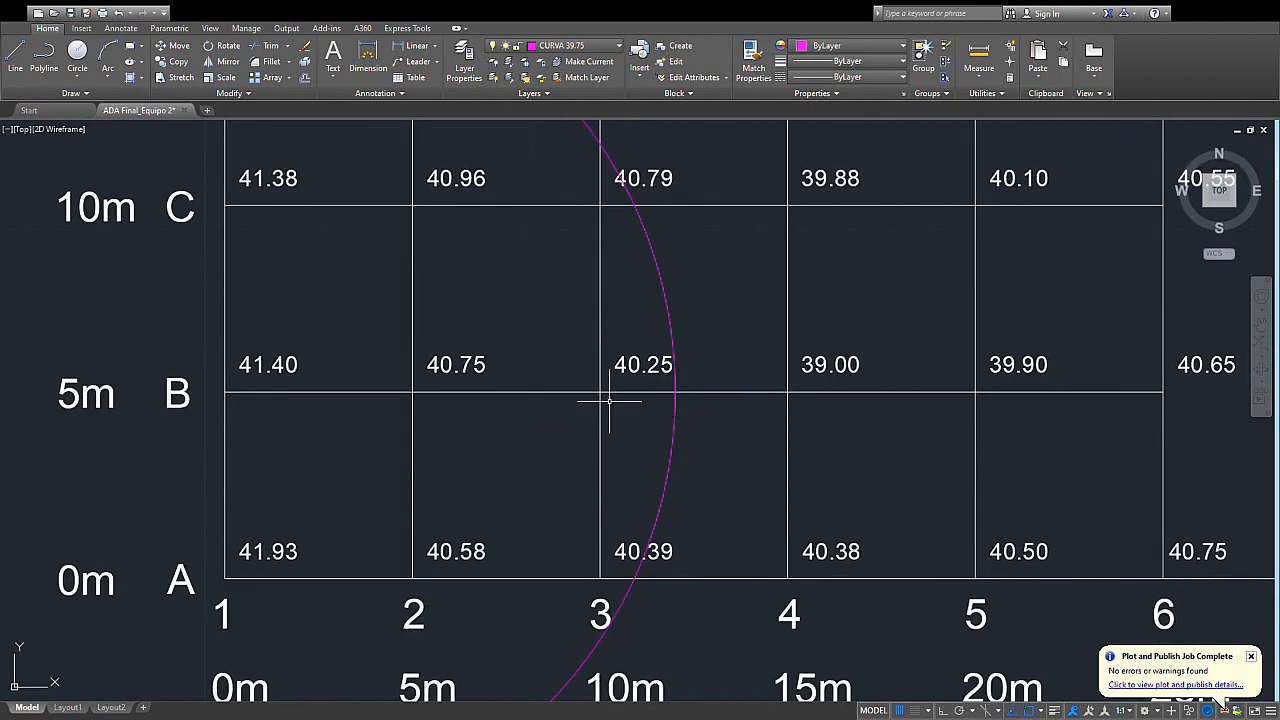
middle_drag(531, 435, 460, 441)
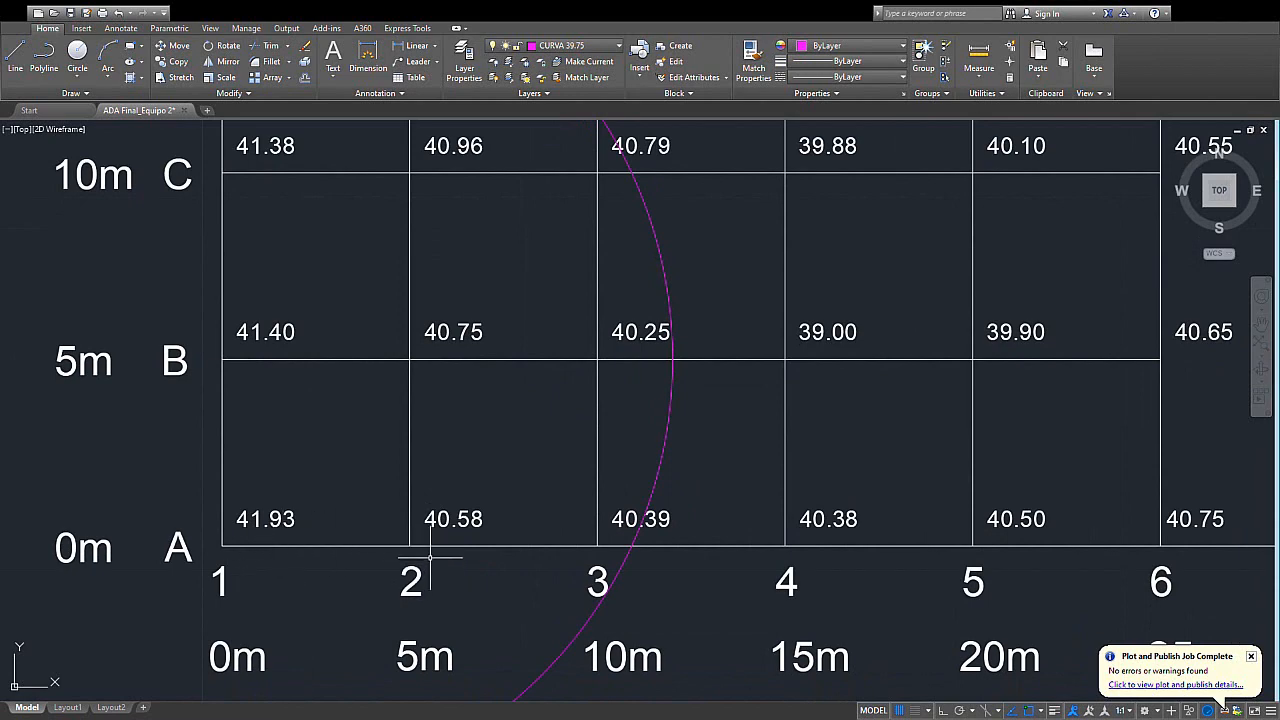
middle_drag(647, 360, 627, 420)
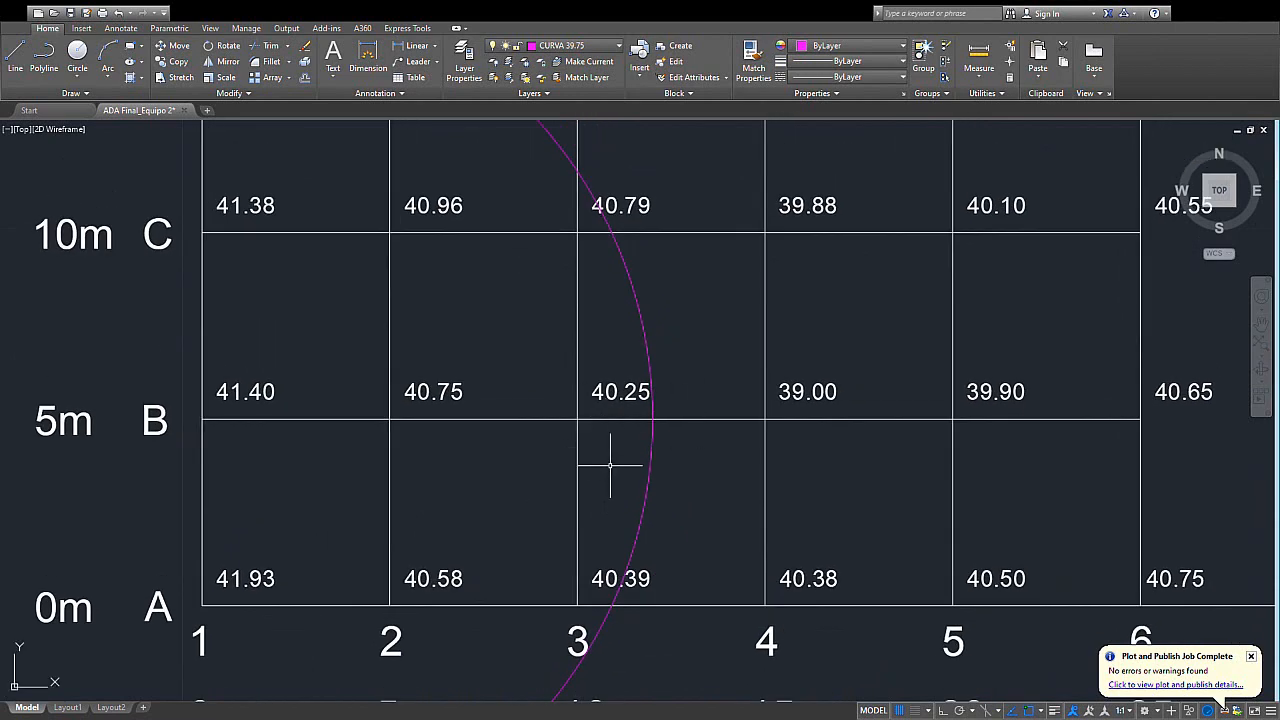
middle_drag(686, 557, 735, 612)
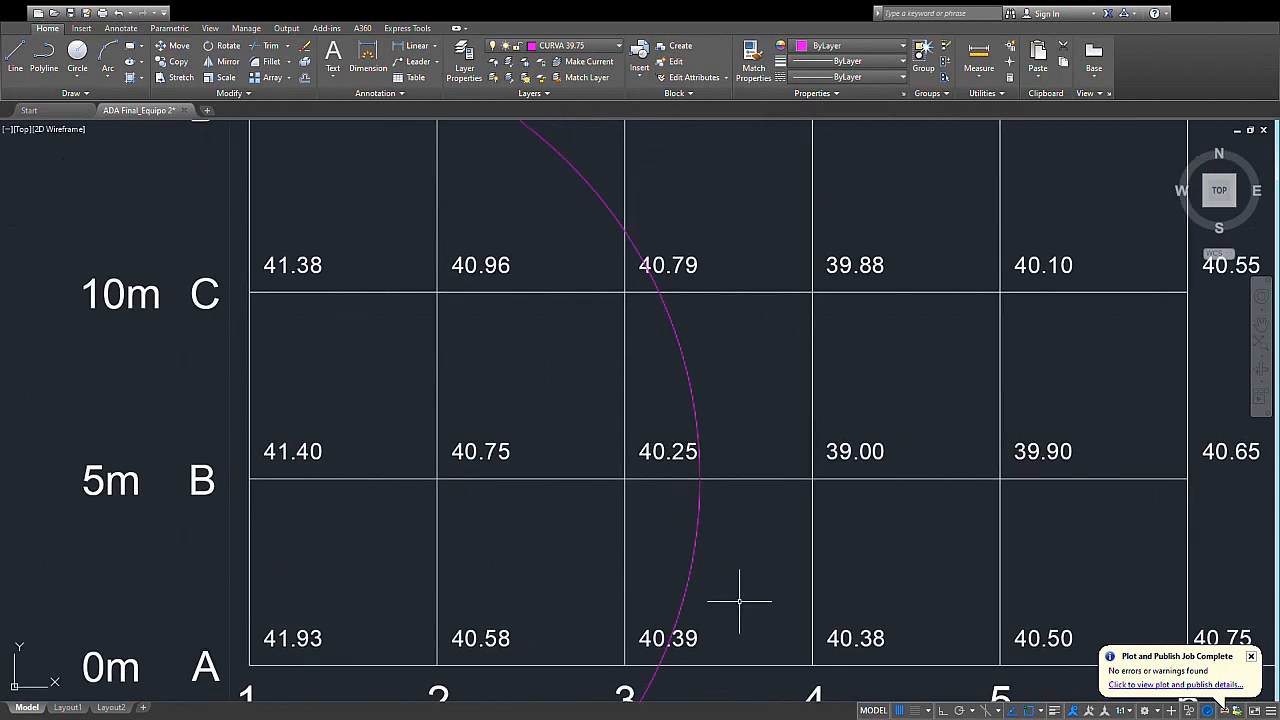
- Move the (12.00) point marker and its label onto the 39.75 grid, where the circle crosses row B between columns 3 and 4
scroll(712, 488, down, 2)
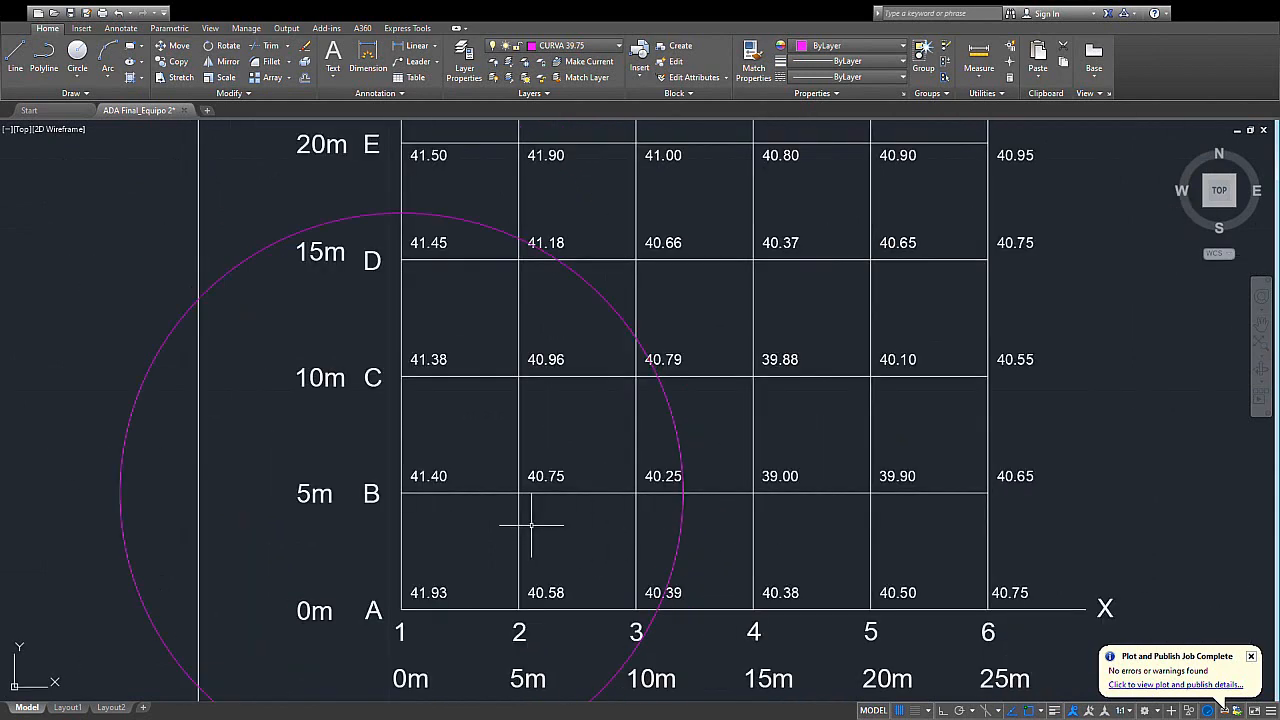
middle_drag(514, 531, 721, 505)
scroll(512, 561, down, 2)
middle_drag(512, 561, 797, 449)
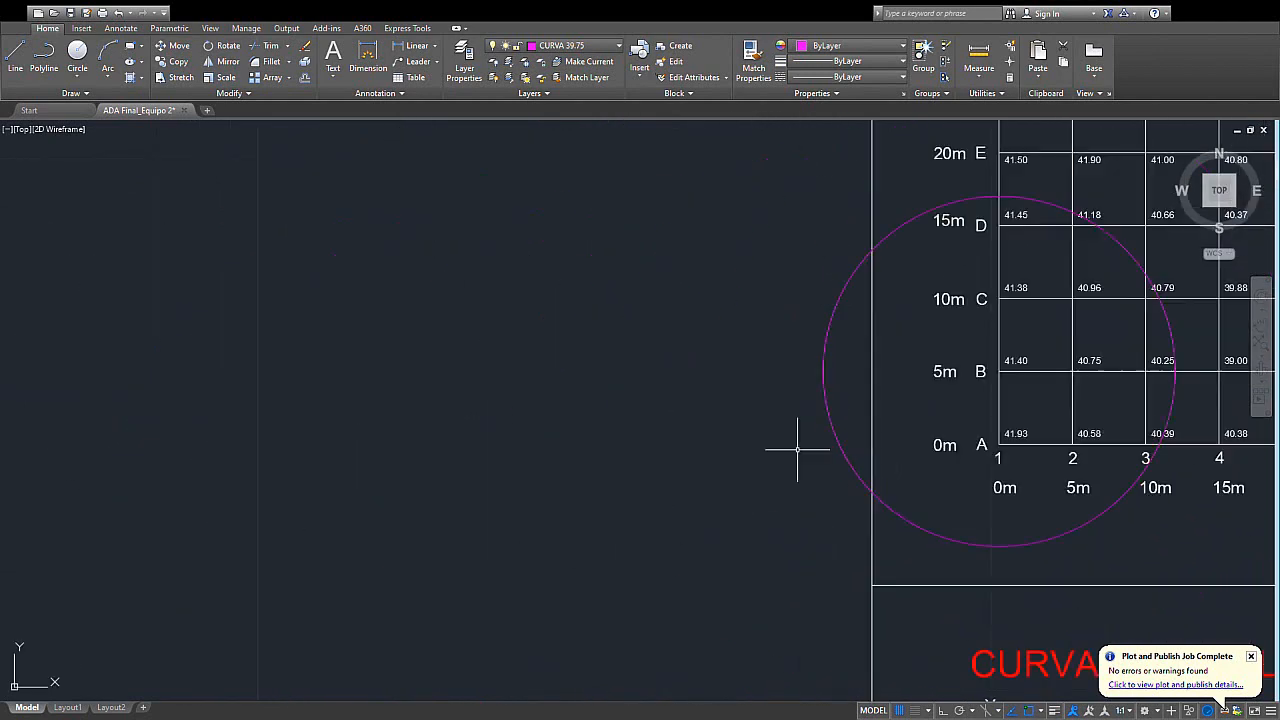
mouse_move(928, 235)
middle_down()
mouse_move(748, 429)
mouse_move(682, 543)
middle_up()
middle_drag(425, 125, 495, 296)
scroll(410, 247, up, 3)
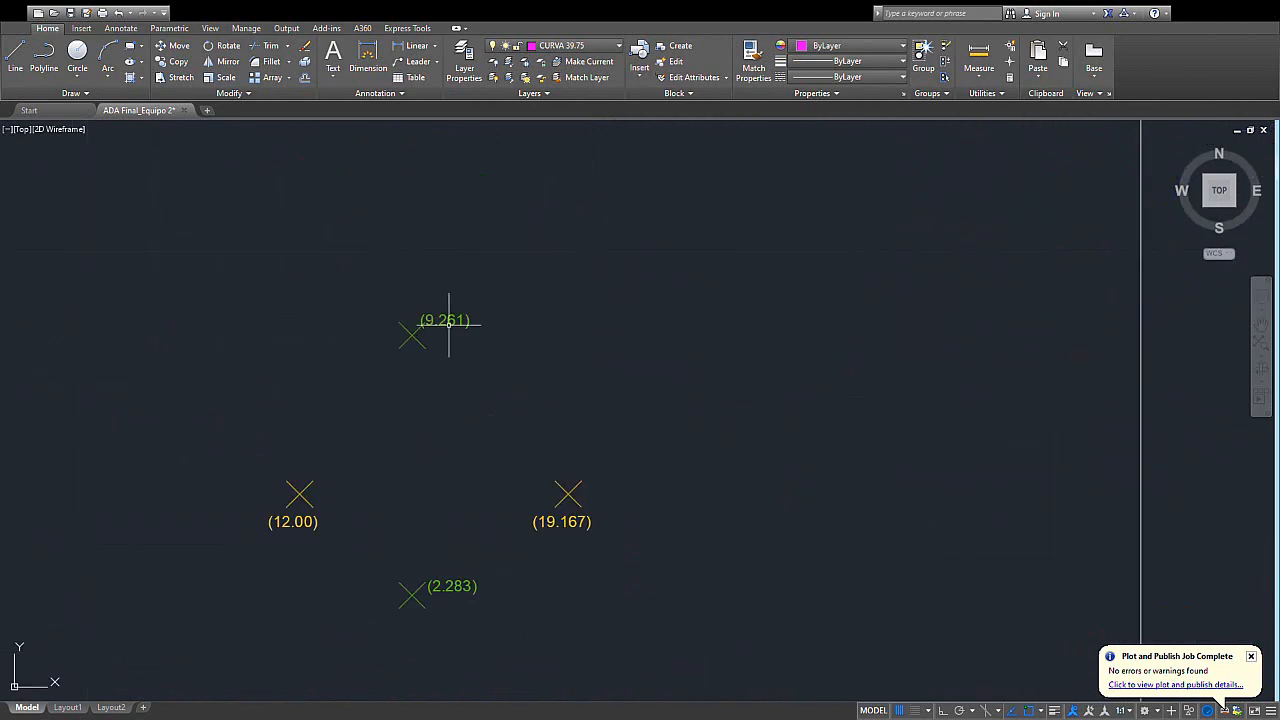
middle_drag(489, 498, 527, 387)
click(416, 332)
click(248, 458)
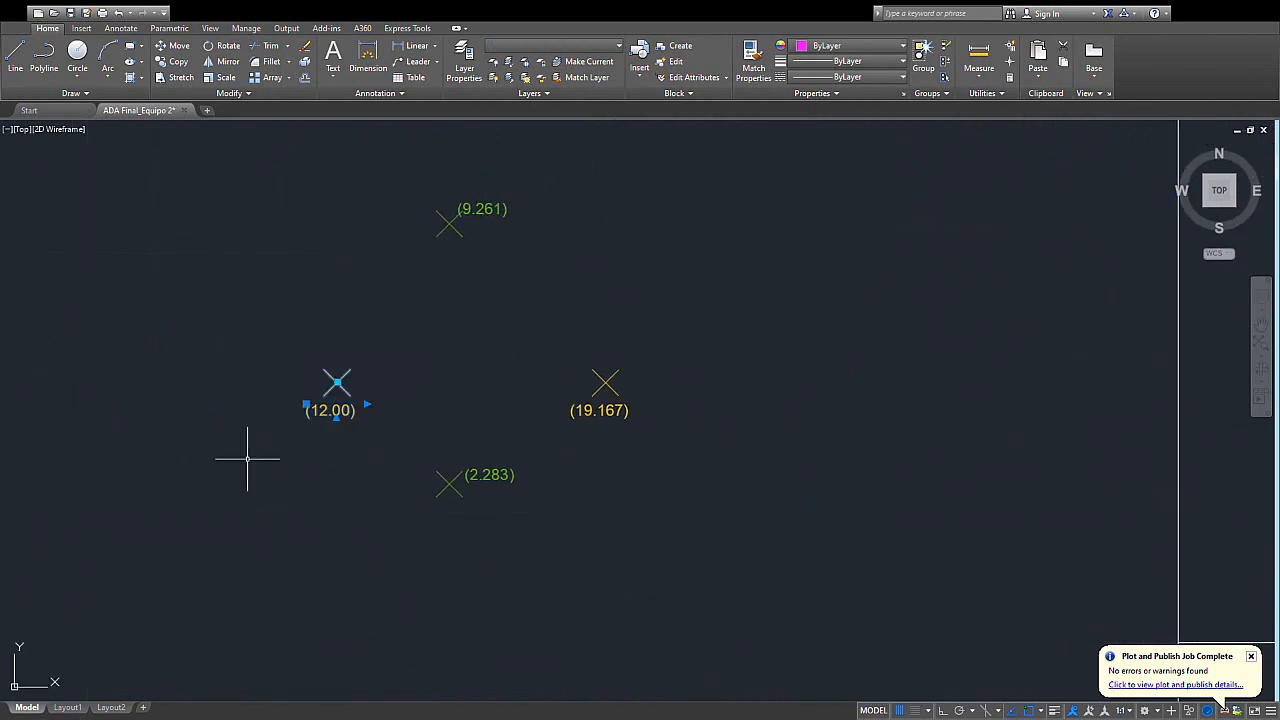
key(m)
key(Return)
scroll(337, 394, up, 2)
click(338, 374)
scroll(603, 496, down, 4)
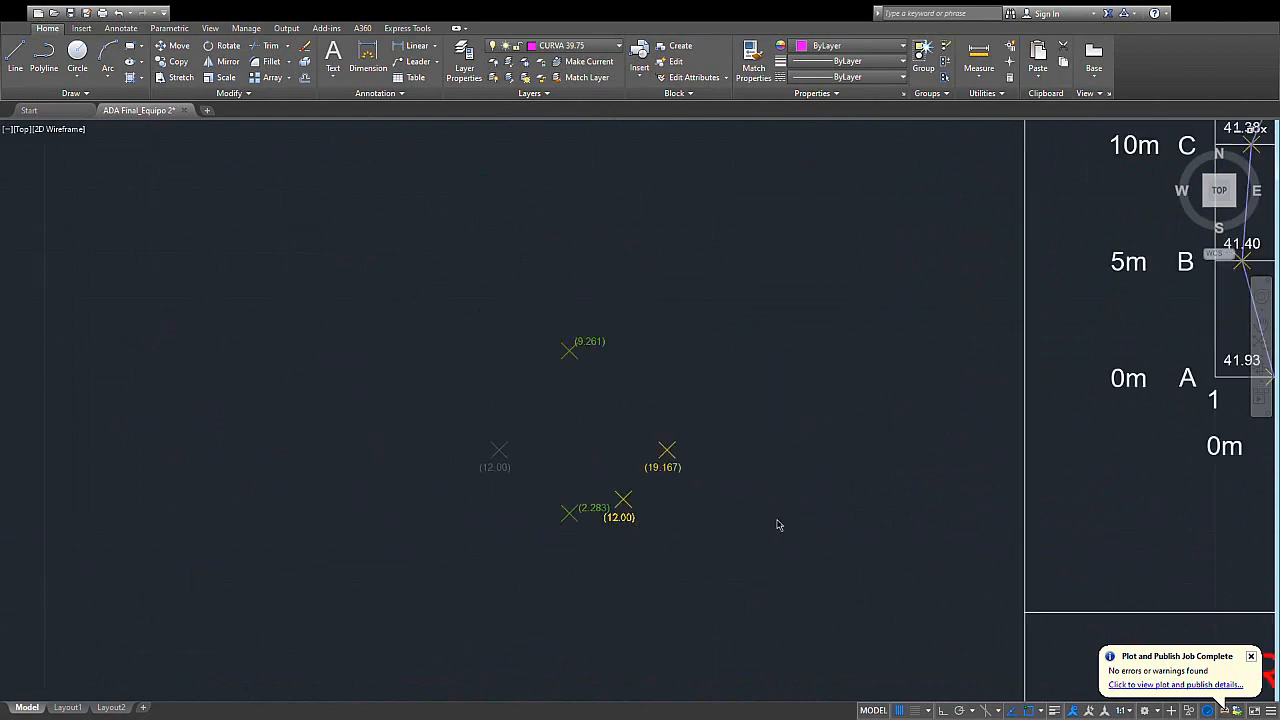
scroll(777, 526, down, 2)
middle_drag(1065, 682, 445, 177)
scroll(605, 495, up, 4)
middle_drag(600, 491, 628, 397)
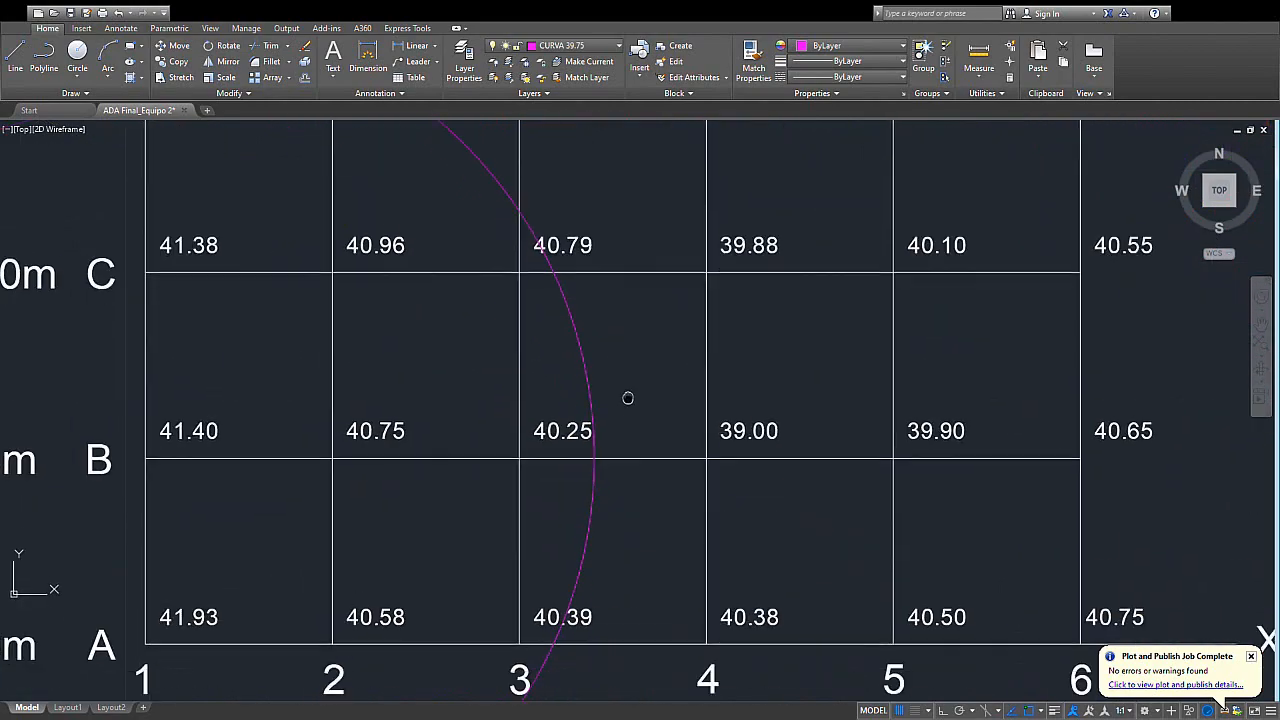
click(592, 450)
middle_drag(592, 450, 752, 433)
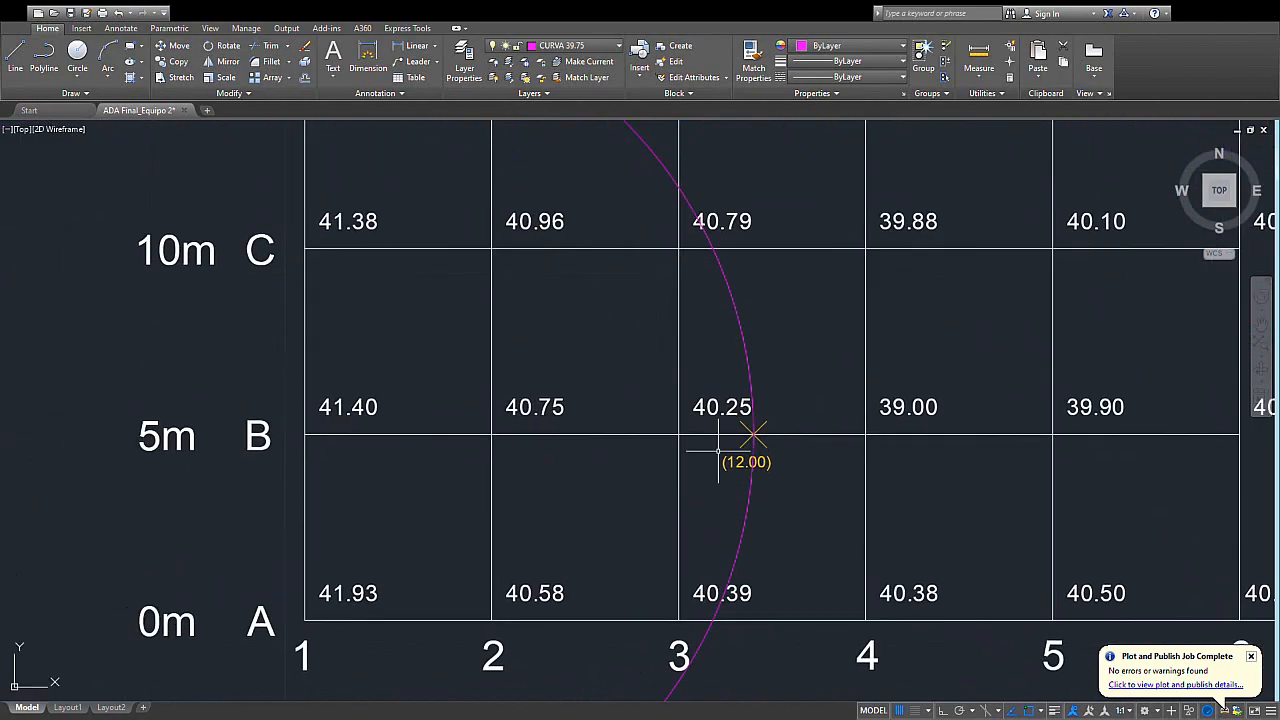
click(739, 357)
key(Escape)
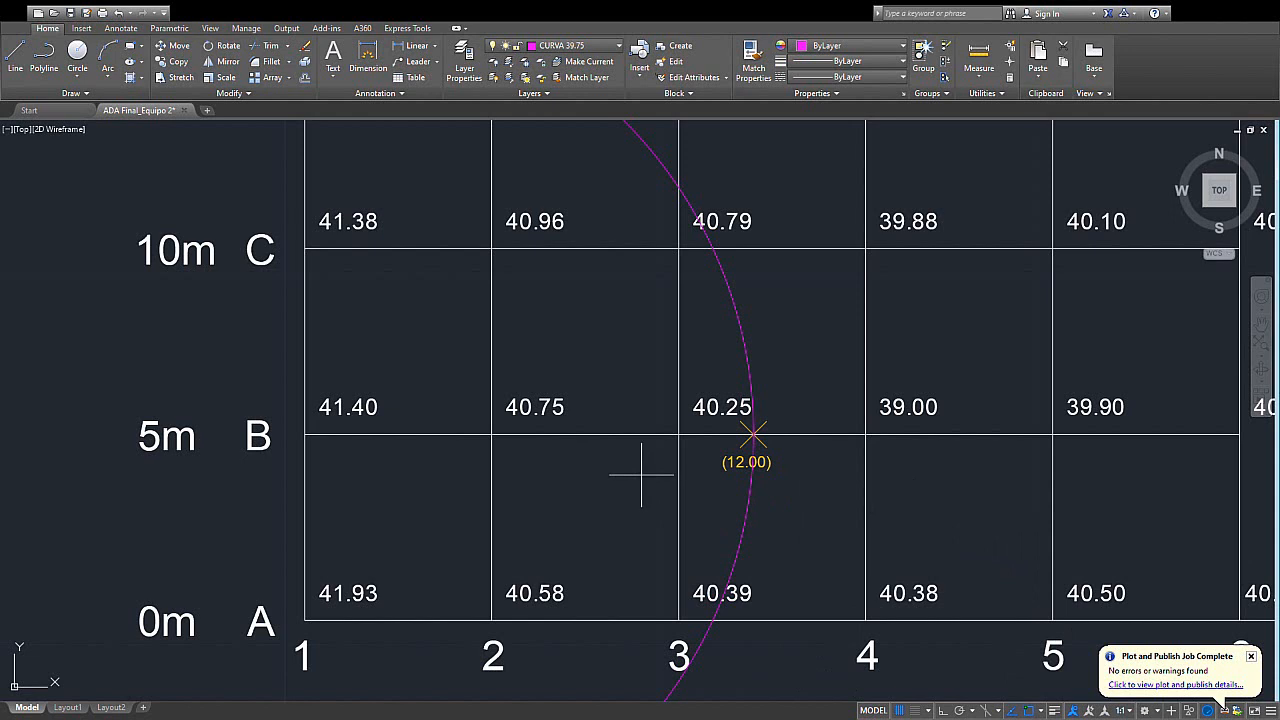
- Draw a circle of radius 19.167 centred where row B meets column 1 on the 39.75 grid
click(305, 434)
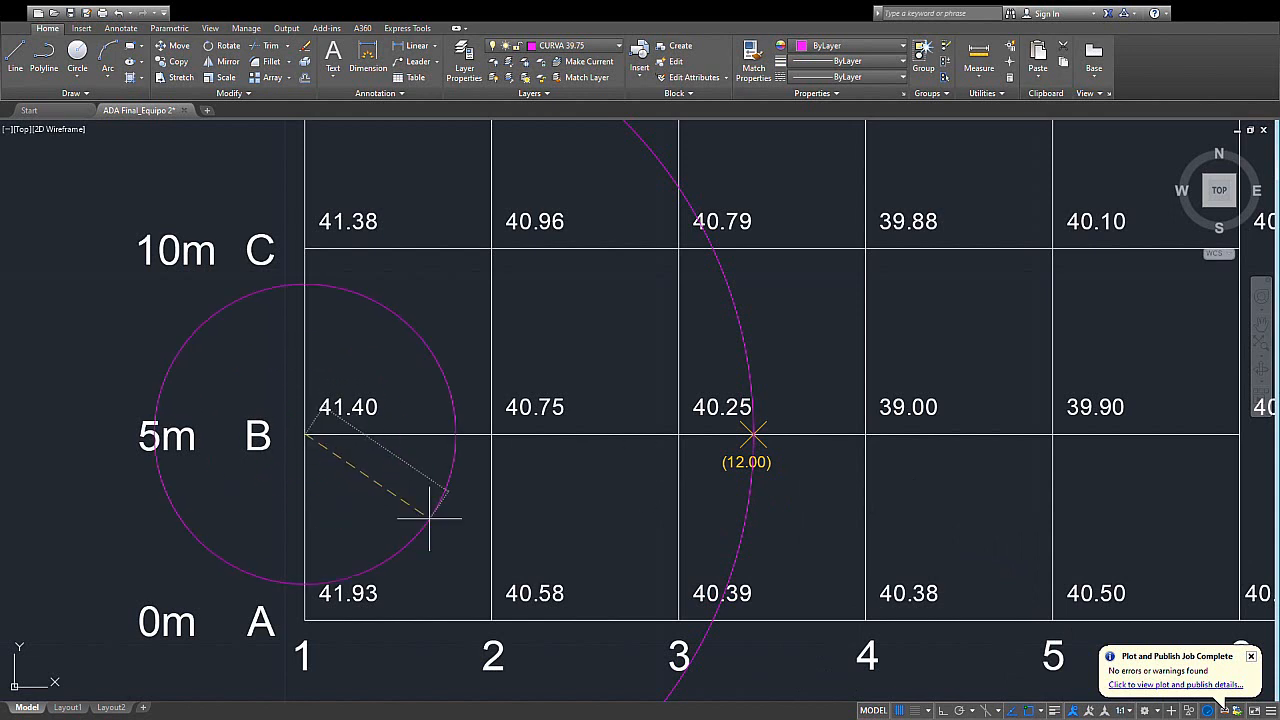
key(Escape)
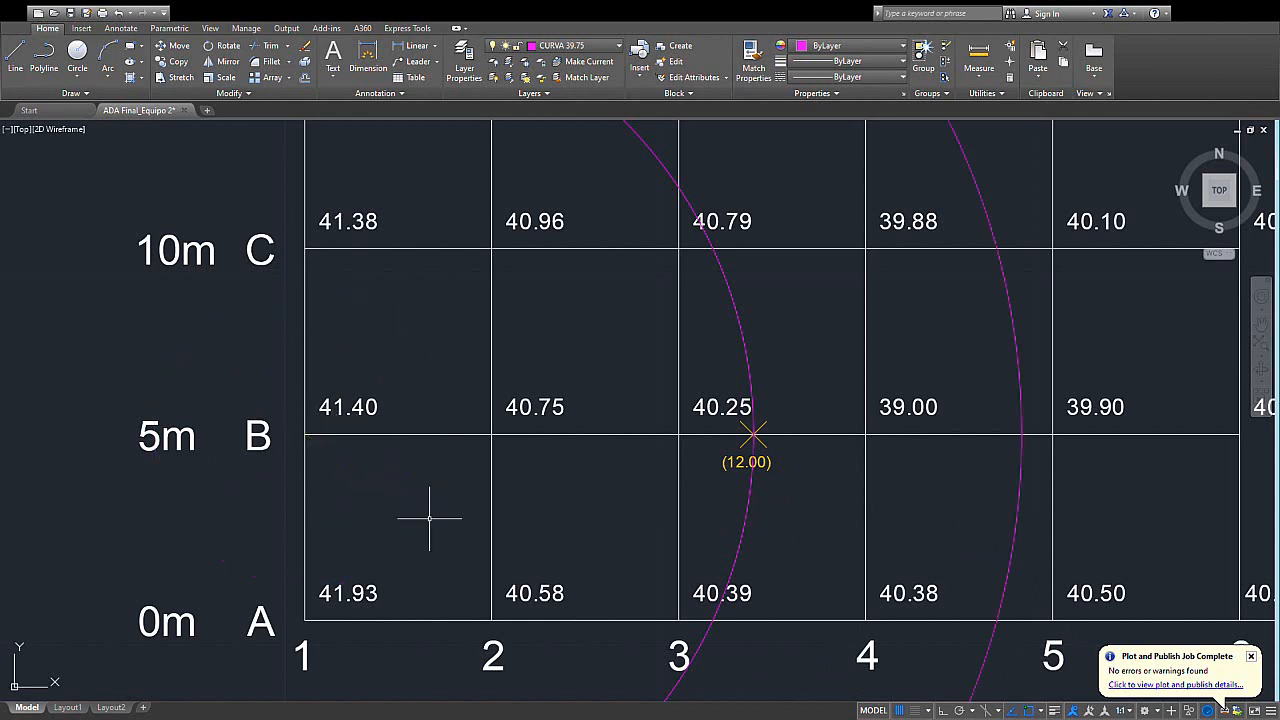
middle_drag(959, 466, 808, 443)
middle_drag(848, 484, 824, 493)
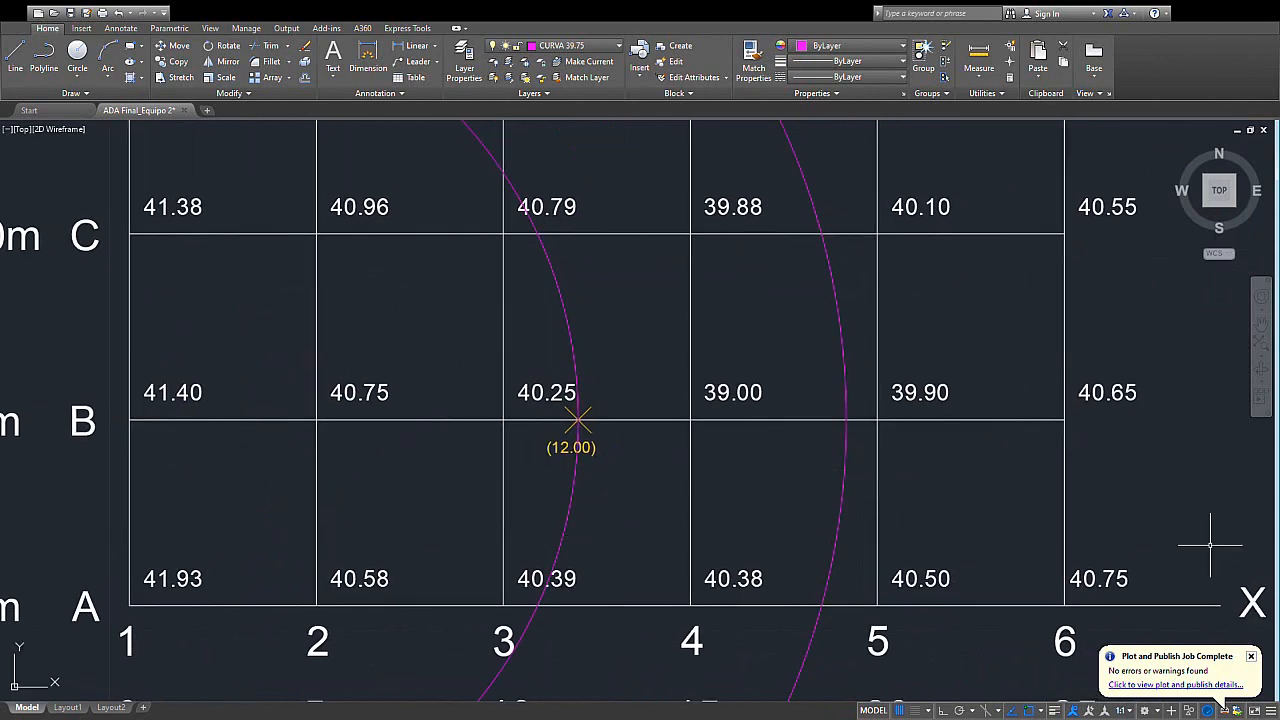
middle_drag(760, 469, 731, 438)
middle_drag(888, 461, 880, 427)
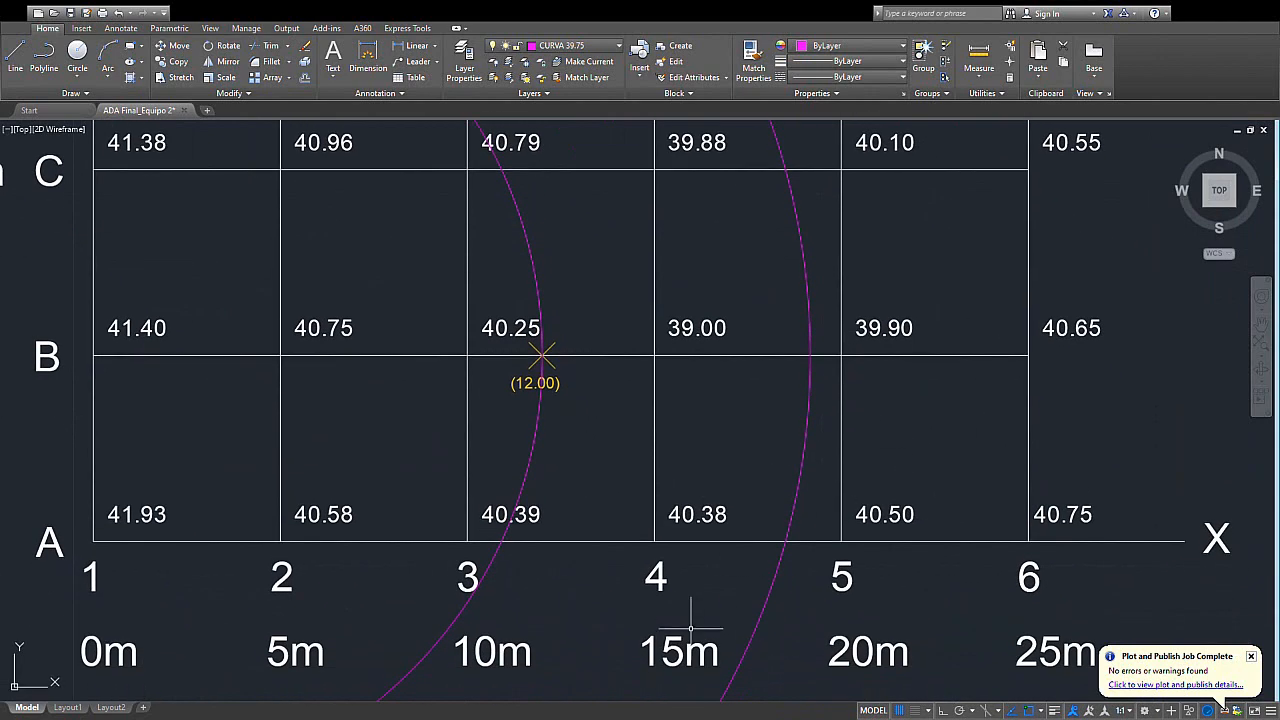
- Move the (19.167) point marker and its label to where the larger circle crosses row B between columns 4 and 5
scroll(778, 384, down, 2)
middle_drag(778, 384, 890, 615)
middle_drag(604, 212, 842, 615)
scroll(738, 377, down, 2)
scroll(595, 374, up, 3)
click(595, 387)
click(438, 563)
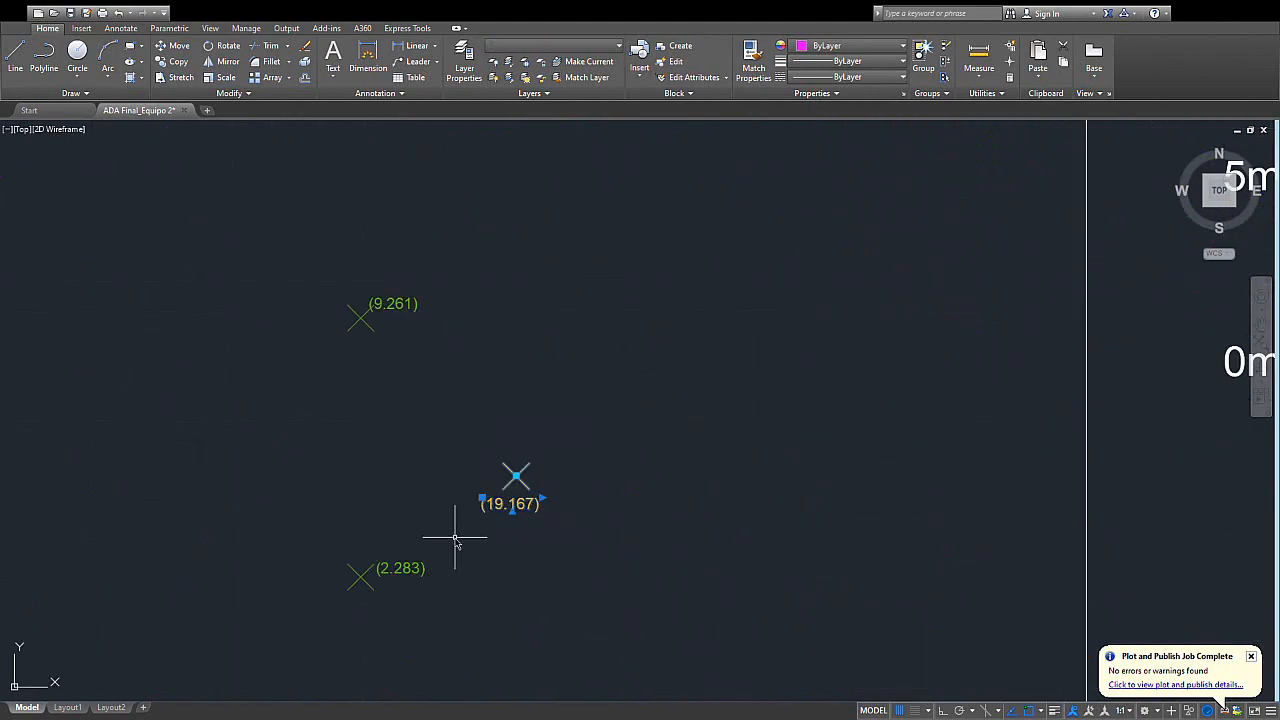
key(Escape)
scroll(481, 514, up, 4)
click(571, 412)
scroll(662, 500, down, 5)
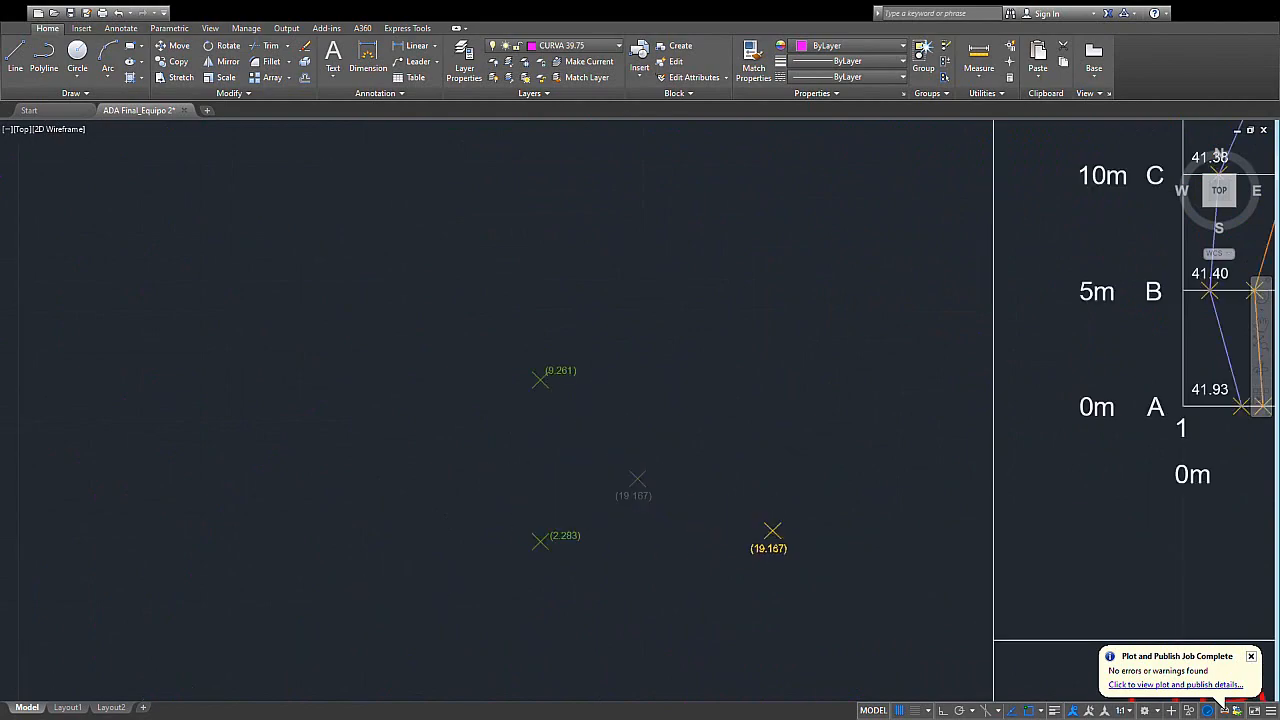
middle_drag(910, 660, 637, 424)
scroll(639, 426, up, 2)
scroll(714, 410, up, 2)
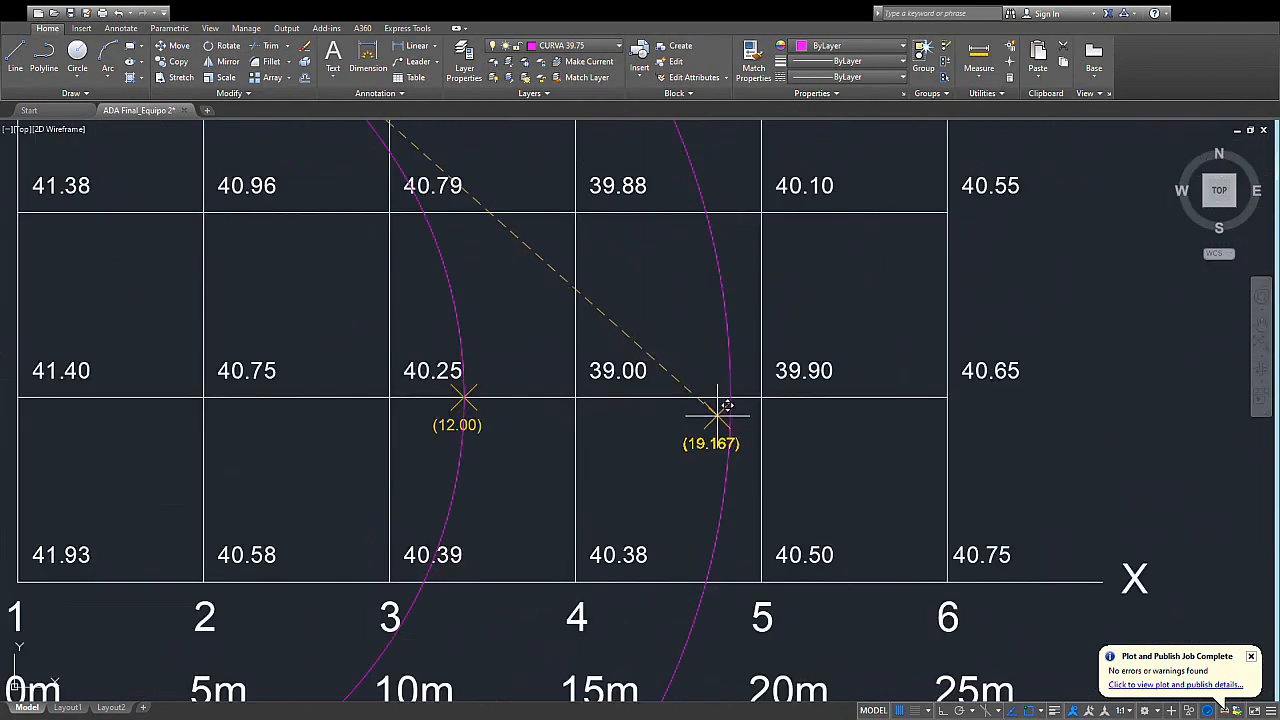
click(730, 394)
middle_drag(651, 480, 707, 534)
- Delete the two construction circles centred where row B meets column 1
click(782, 363)
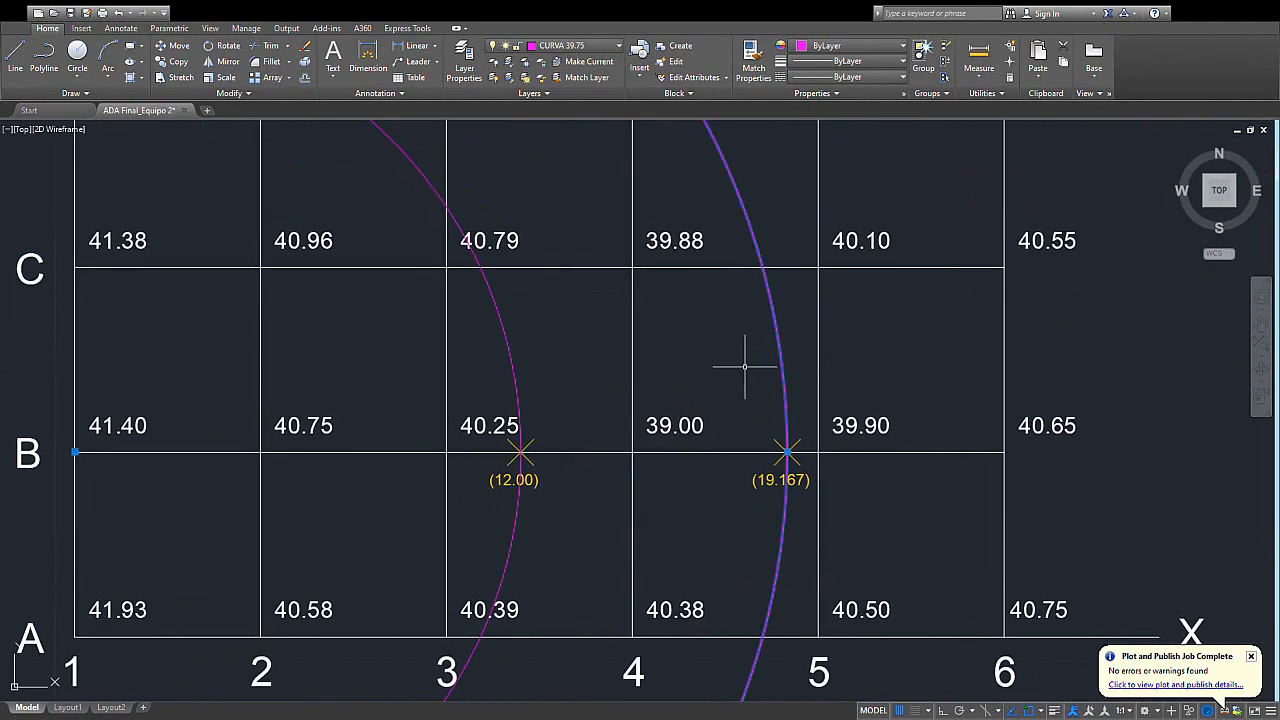
click(512, 365)
key(Delete)
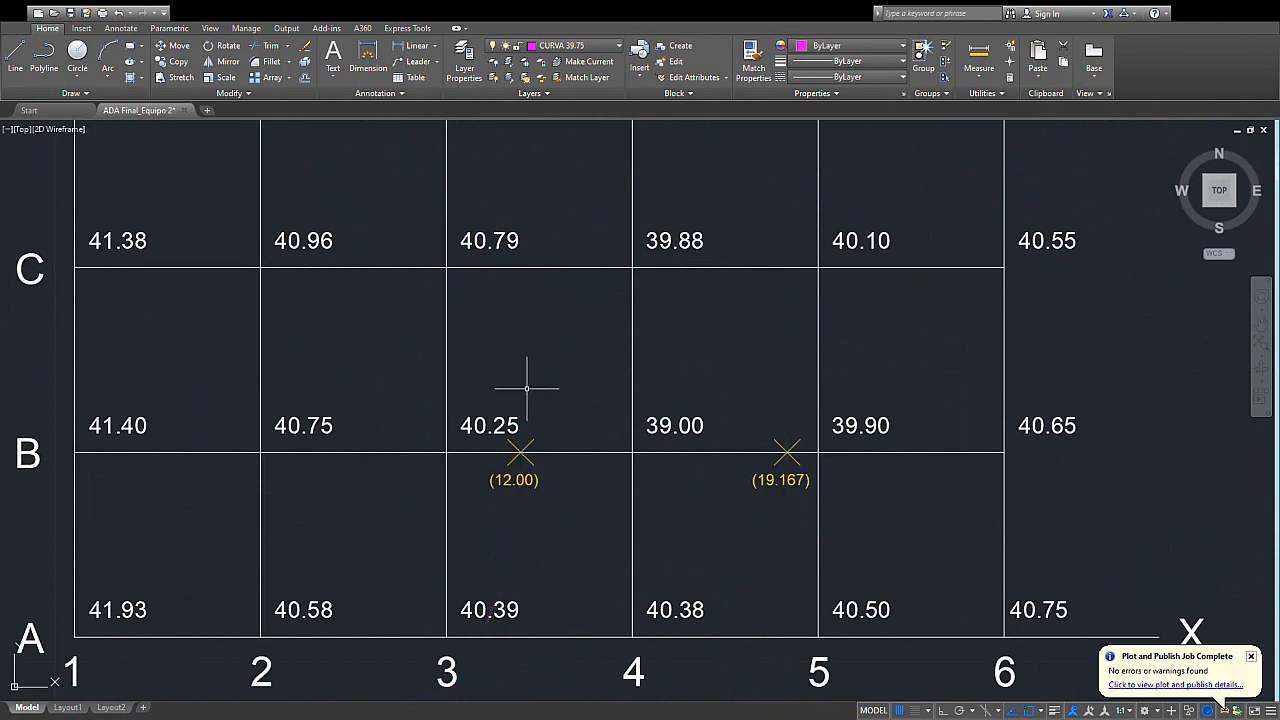
- Draw a circle of radius 2.283 centred where row A meets column 4 on the 39.75 grid
middle_drag(611, 434, 651, 394)
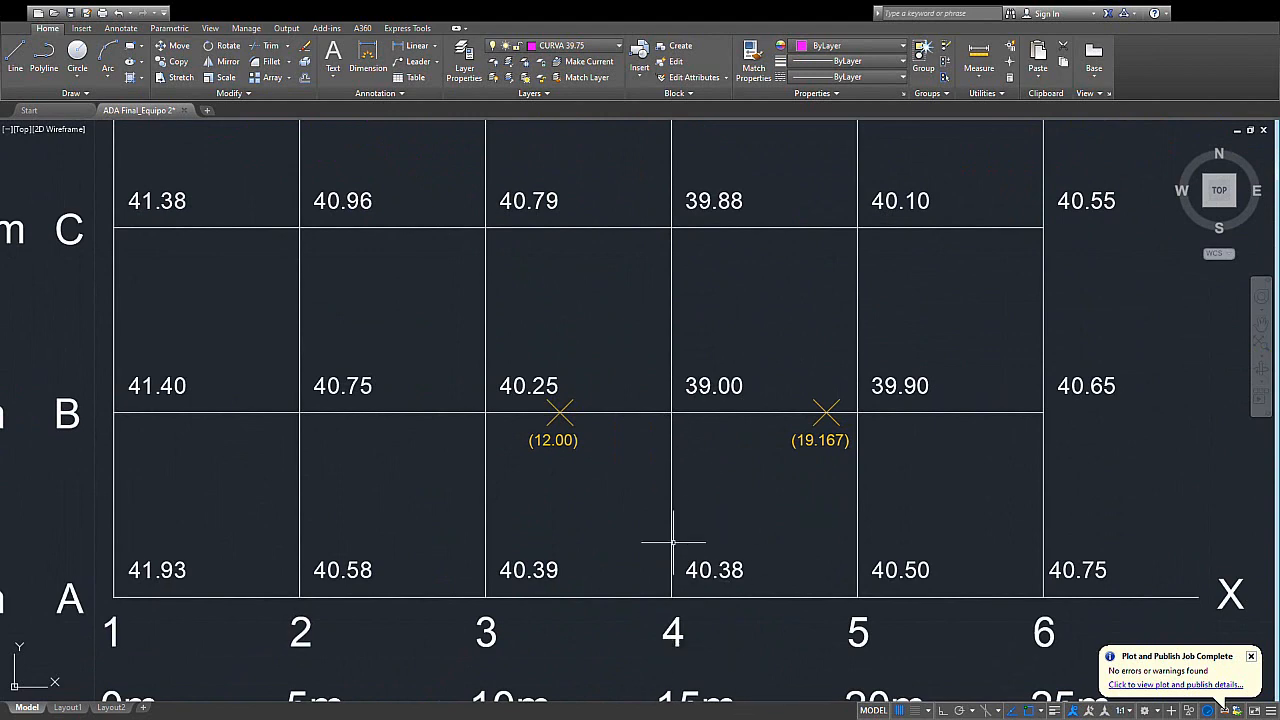
middle_drag(676, 521, 686, 546)
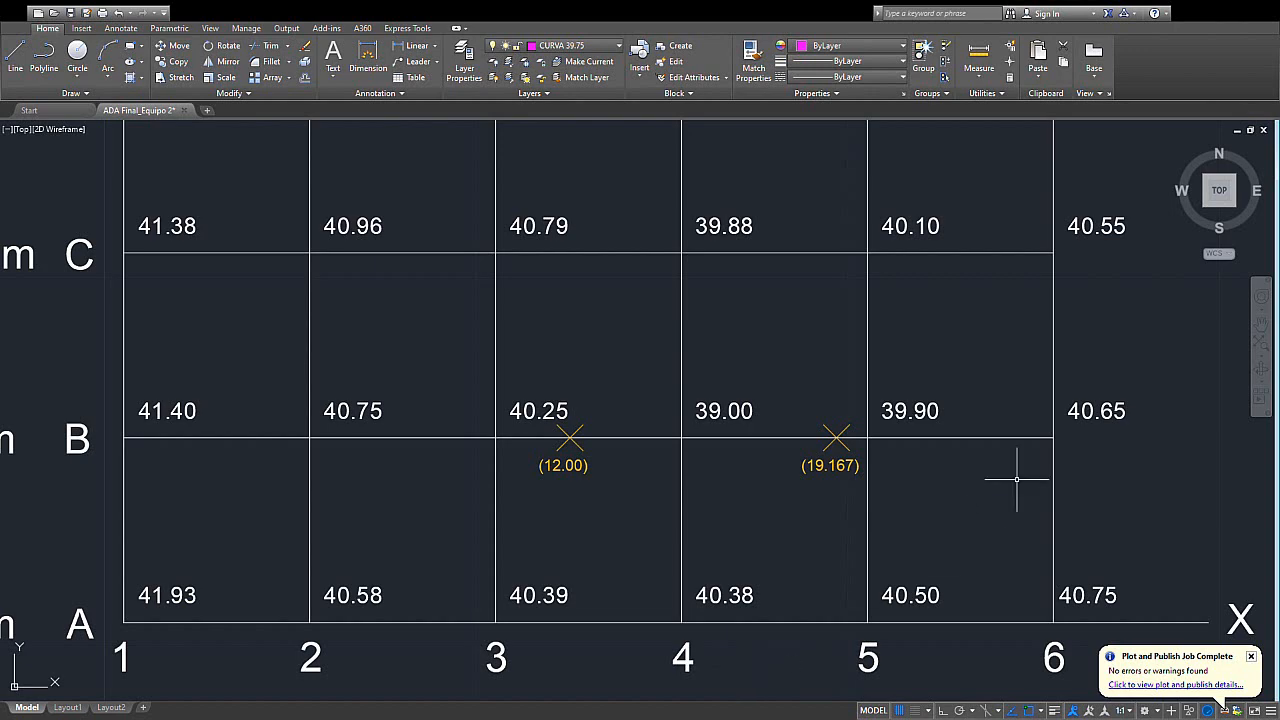
middle_drag(625, 581, 637, 545)
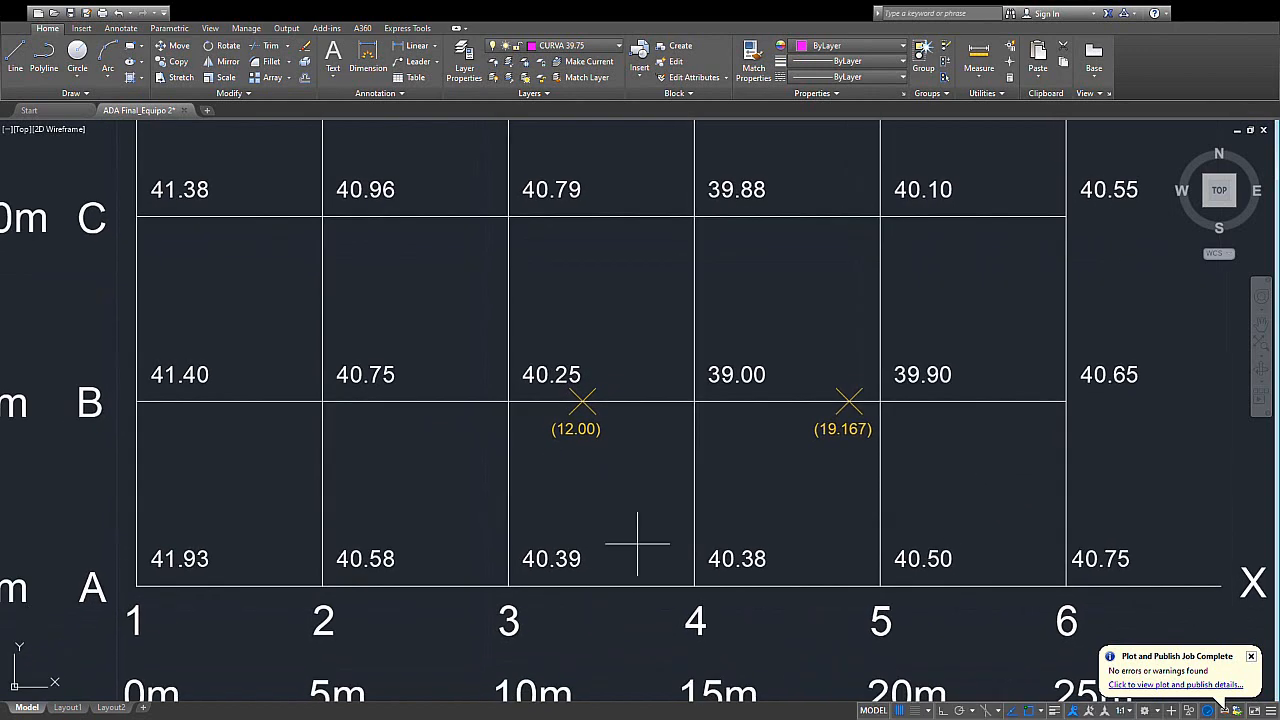
scroll(637, 545, up, 2)
click(723, 591)
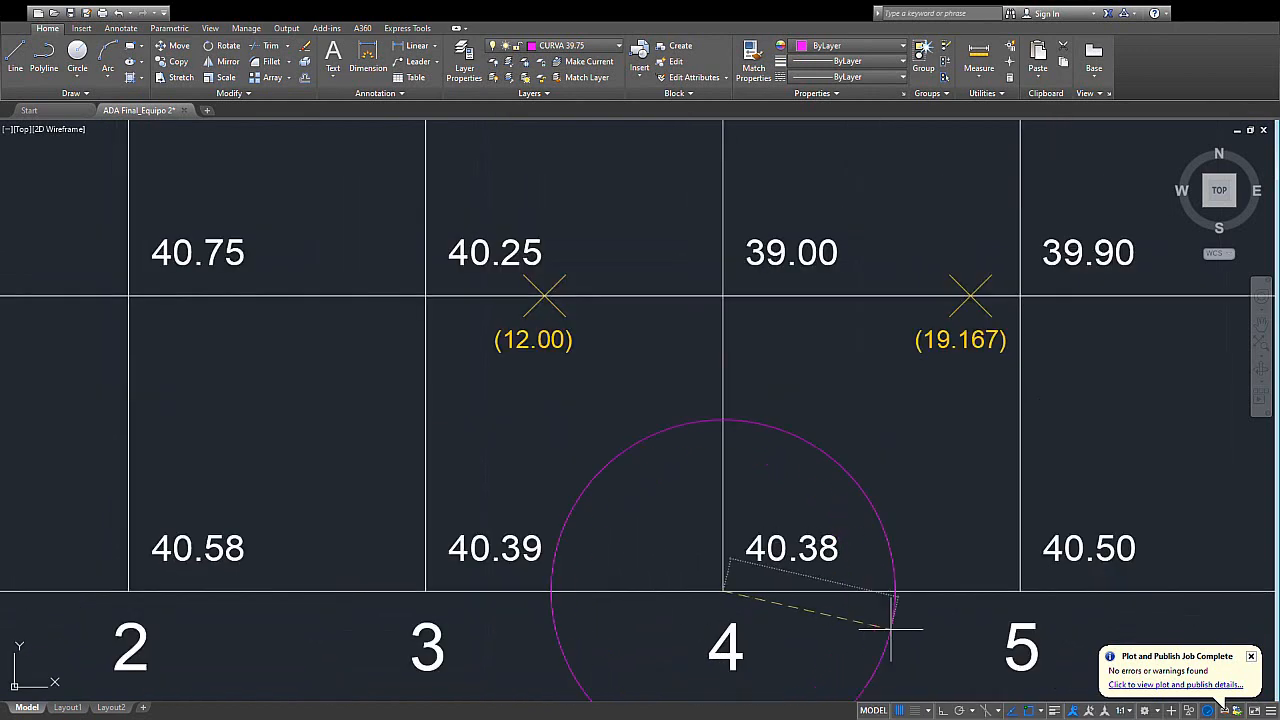
key(Return)
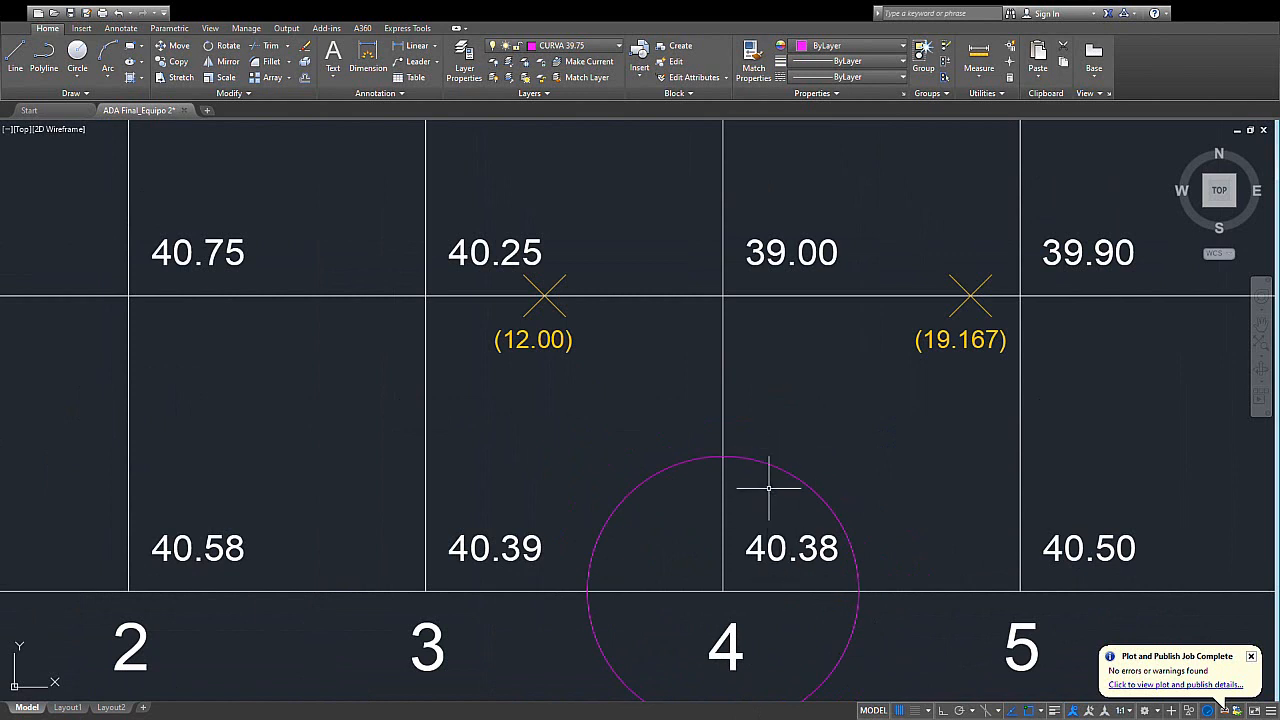
- Draw a concentric circle of radius 9.261 from the intersection of row A and column 4
key(Return)
click(723, 591)
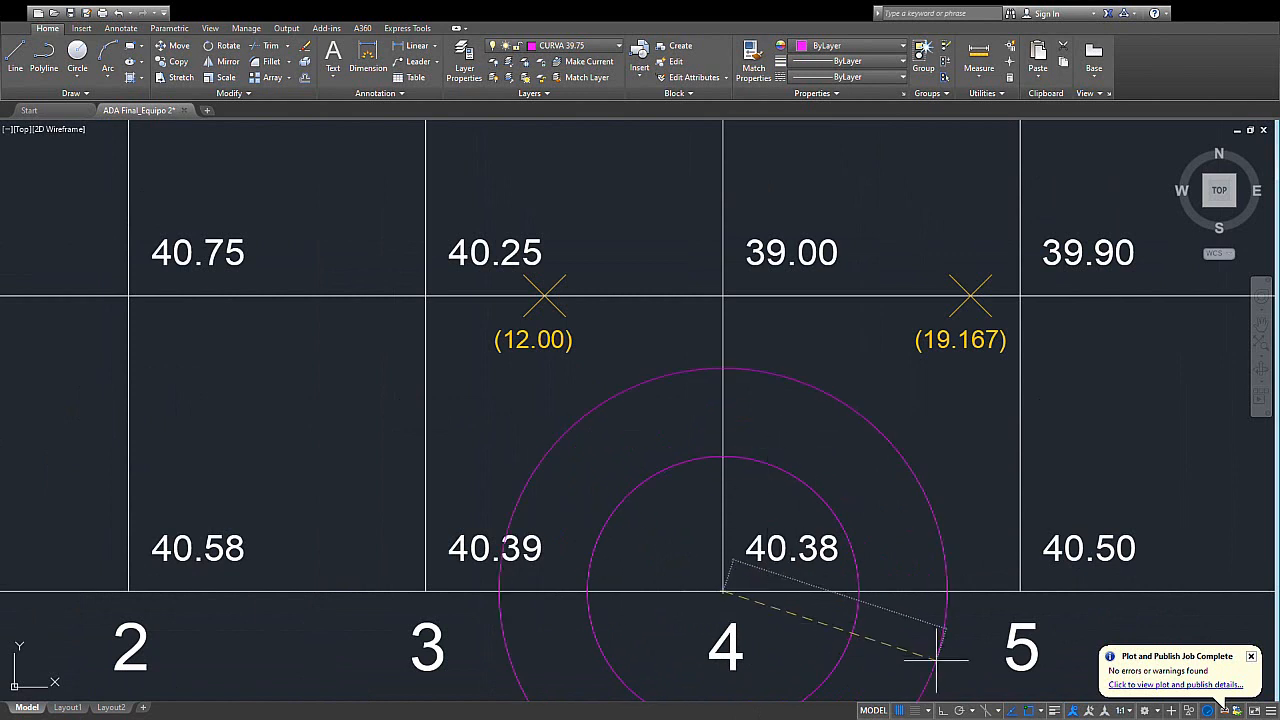
text(9.261)
key(Return)
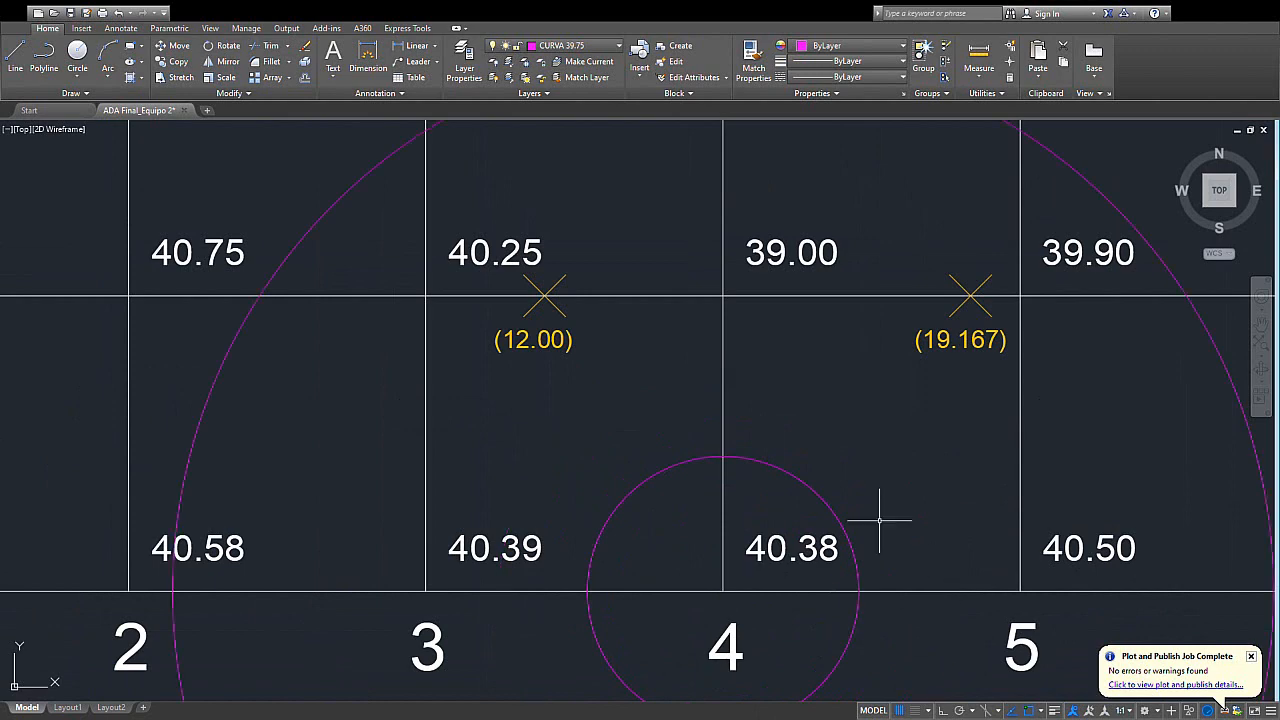
scroll(720, 460, down, 4)
middle_drag(705, 455, 577, 458)
scroll(586, 411, up, 2)
scroll(634, 457, up, 2)
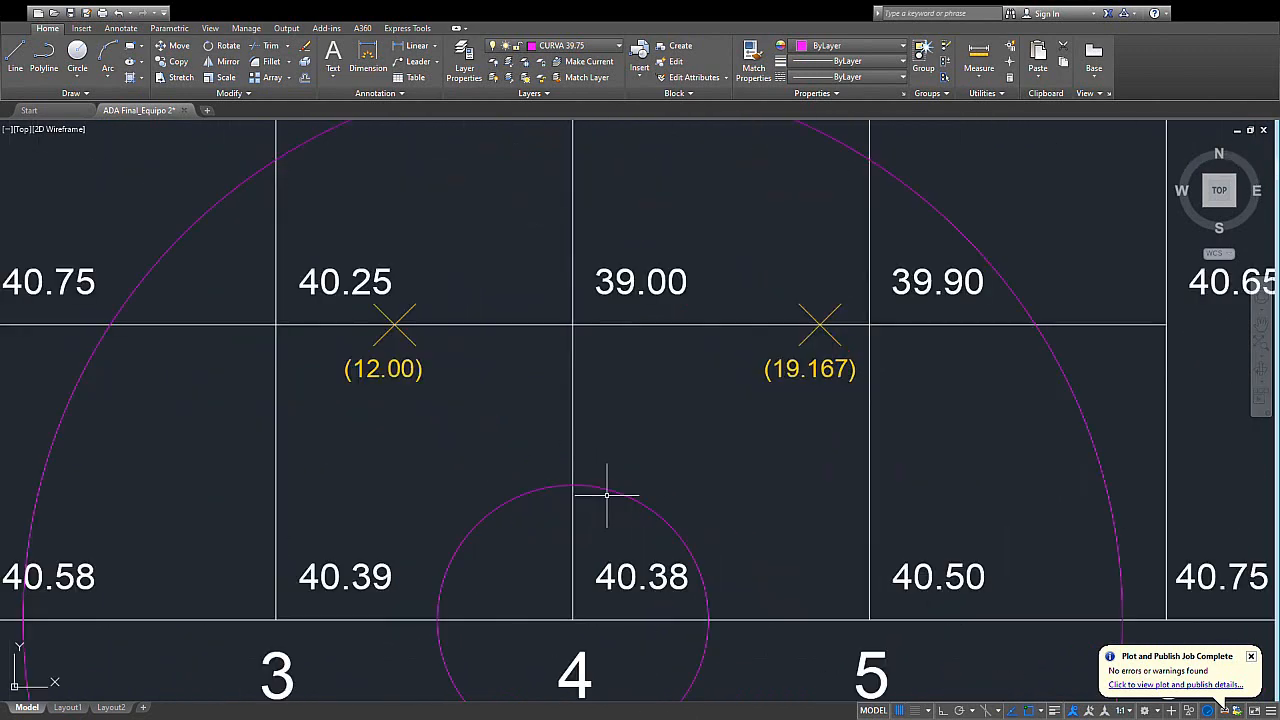
middle_drag(610, 526, 611, 459)
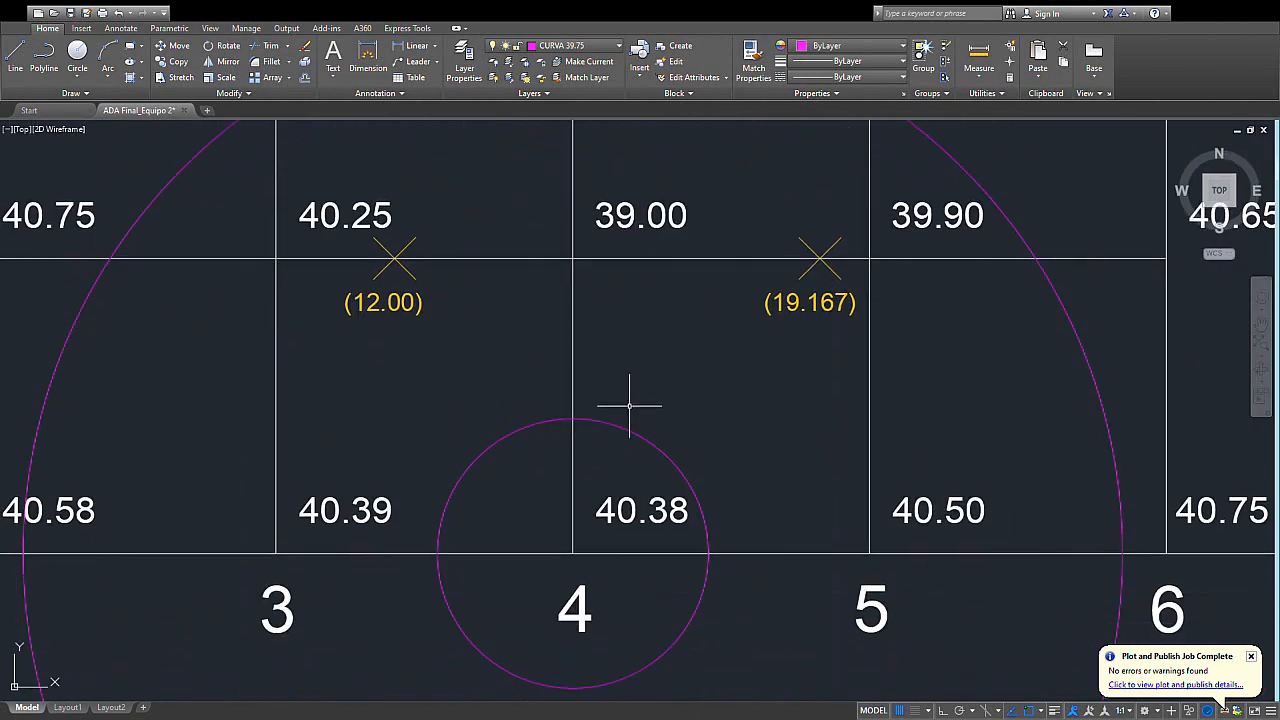
middle_drag(589, 379, 595, 421)
scroll(594, 421, down, 2)
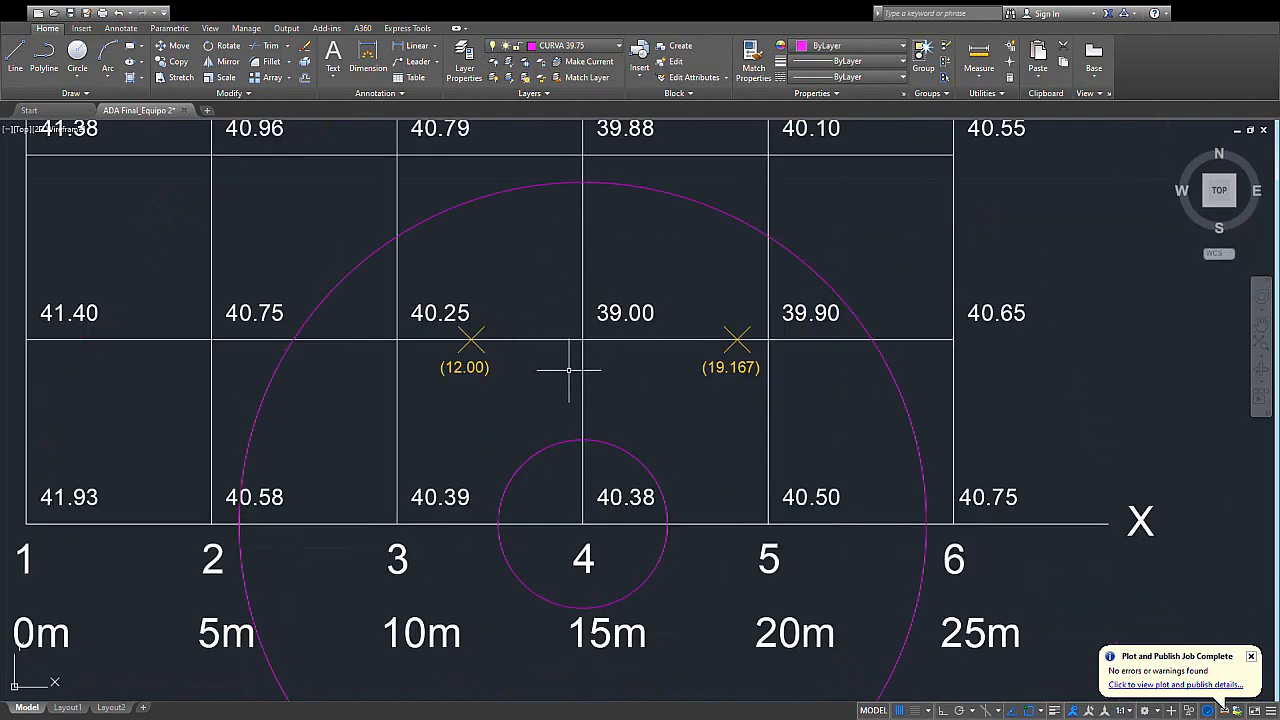
- Move the (2.283) and (9.261) point markers with their labels together onto column 4, at the tops of the two circles
scroll(477, 334, down, 4)
mouse_move(477, 334)
middle_down()
mouse_move(487, 307)
mouse_move(591, 341)
middle_up()
scroll(591, 341, down, 2)
middle_drag(471, 282, 723, 506)
scroll(505, 194, up, 4)
drag(527, 250, 377, 519)
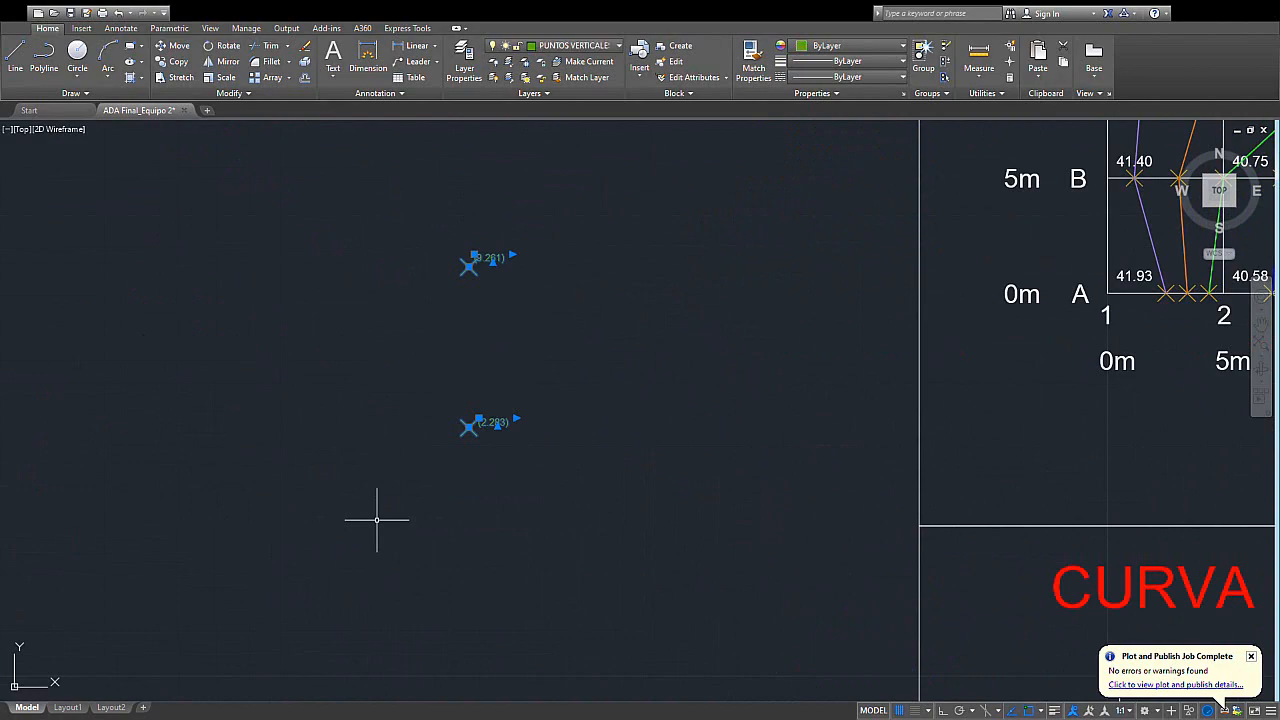
text(m)
key(Return)
scroll(501, 463, up, 4)
click(403, 376)
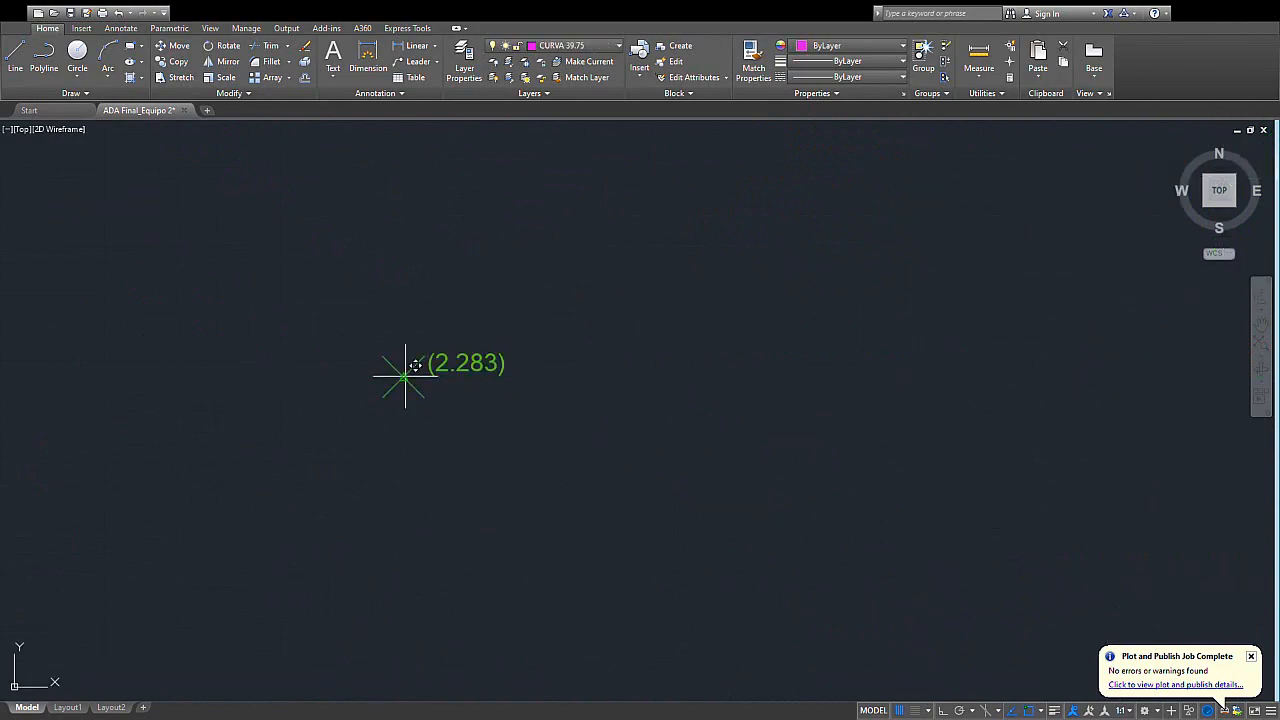
scroll(692, 490, down, 6)
scroll(795, 531, down, 2)
middle_drag(932, 690, 698, 456)
scroll(885, 592, up, 2)
middle_drag(881, 587, 724, 504)
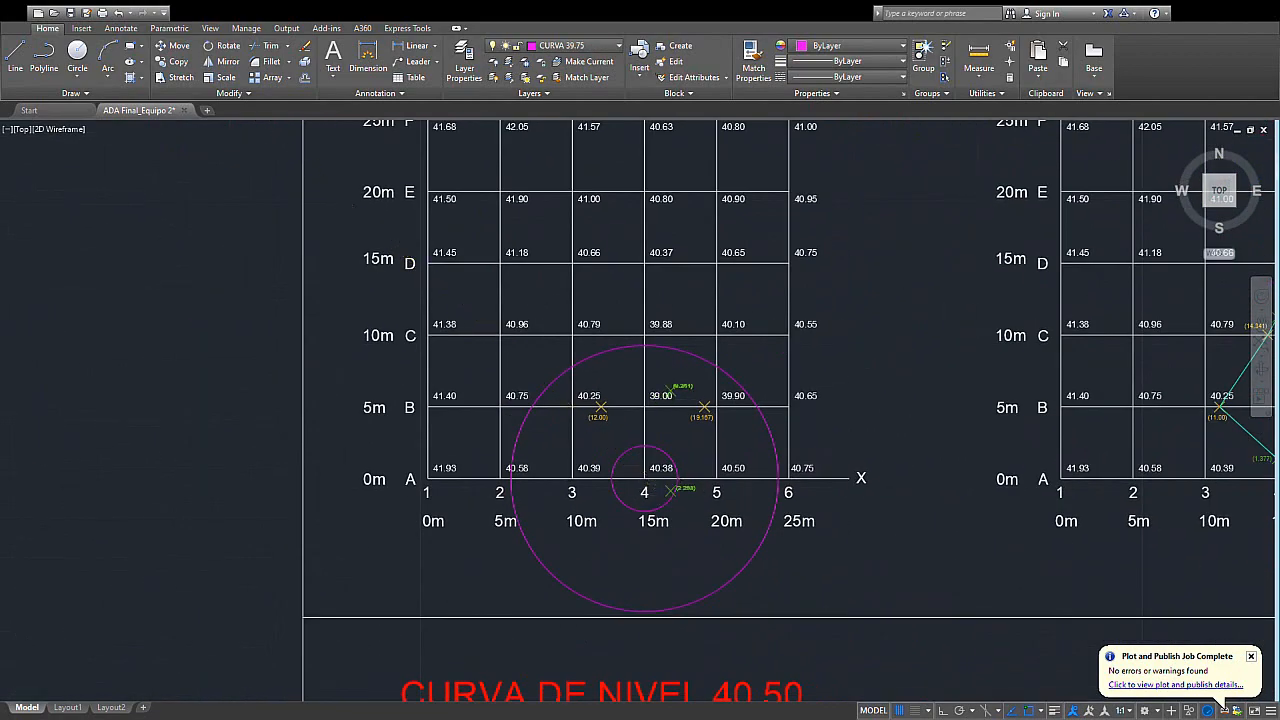
scroll(661, 480, up, 4)
click(625, 393)
middle_drag(625, 393, 646, 502)
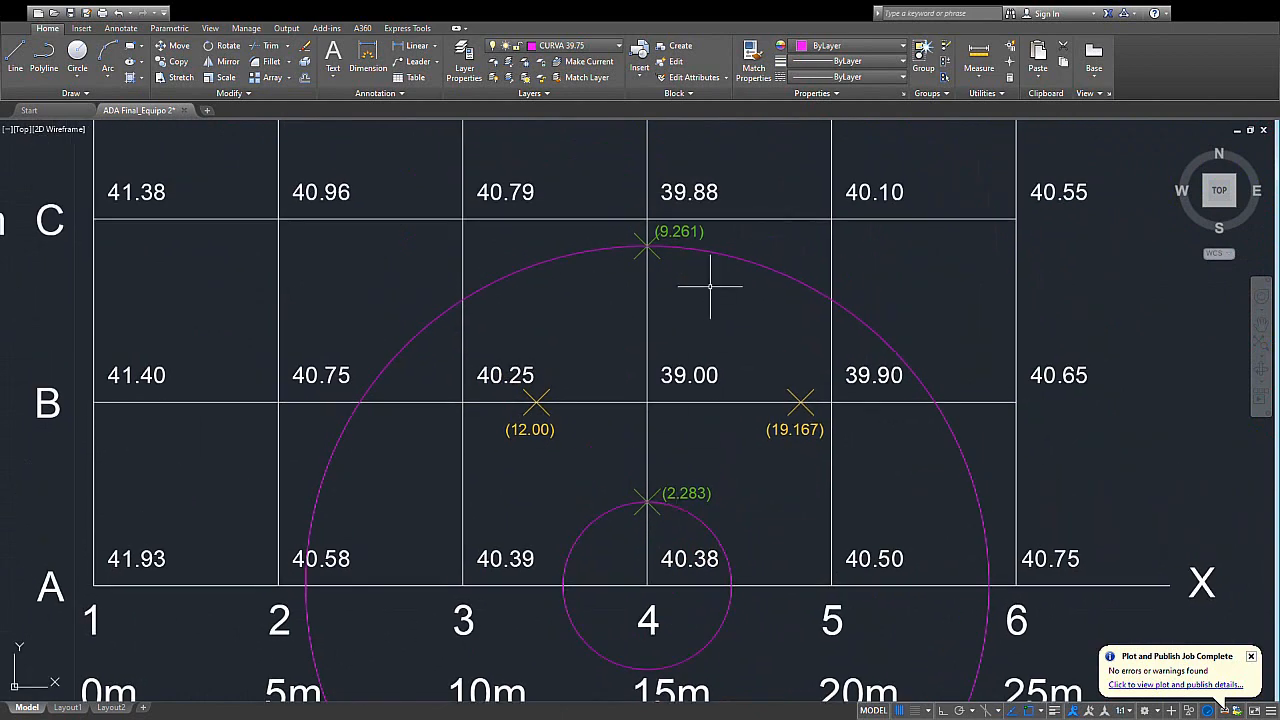
- Delete the two construction circles centred where row A meets column 4 on the 39.75 grid
middle_drag(709, 286, 705, 240)
click(878, 297)
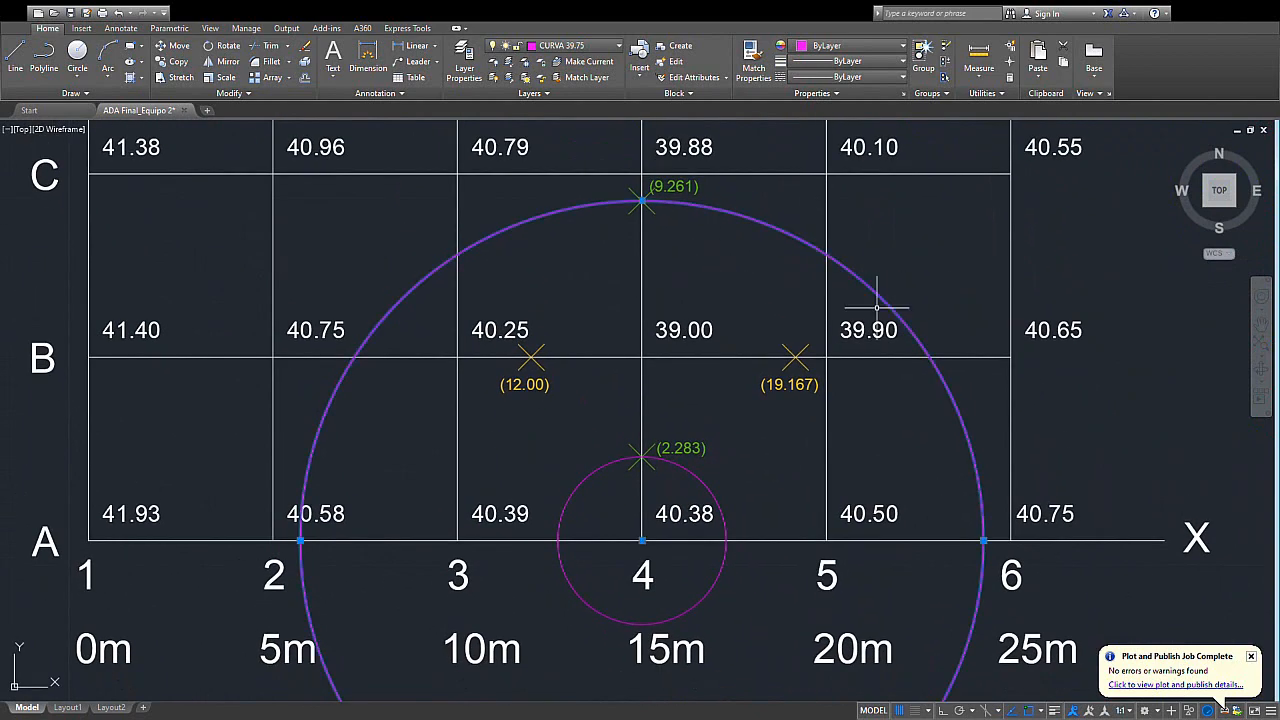
click(704, 491)
key(Delete)
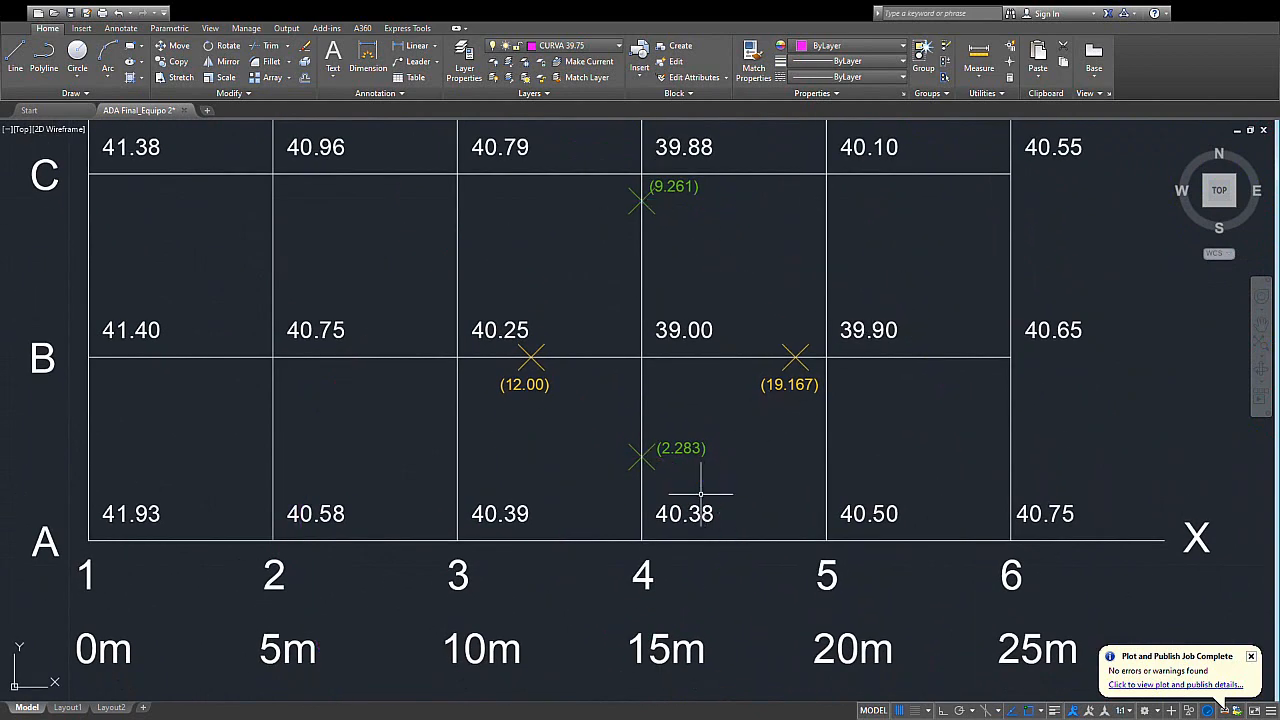
- Draw the 39.75 contour as a closed outline through the (12.00), (2.283), (19.167) and (9.261) points, returning to (12.00)
middle_drag(704, 491, 666, 429)
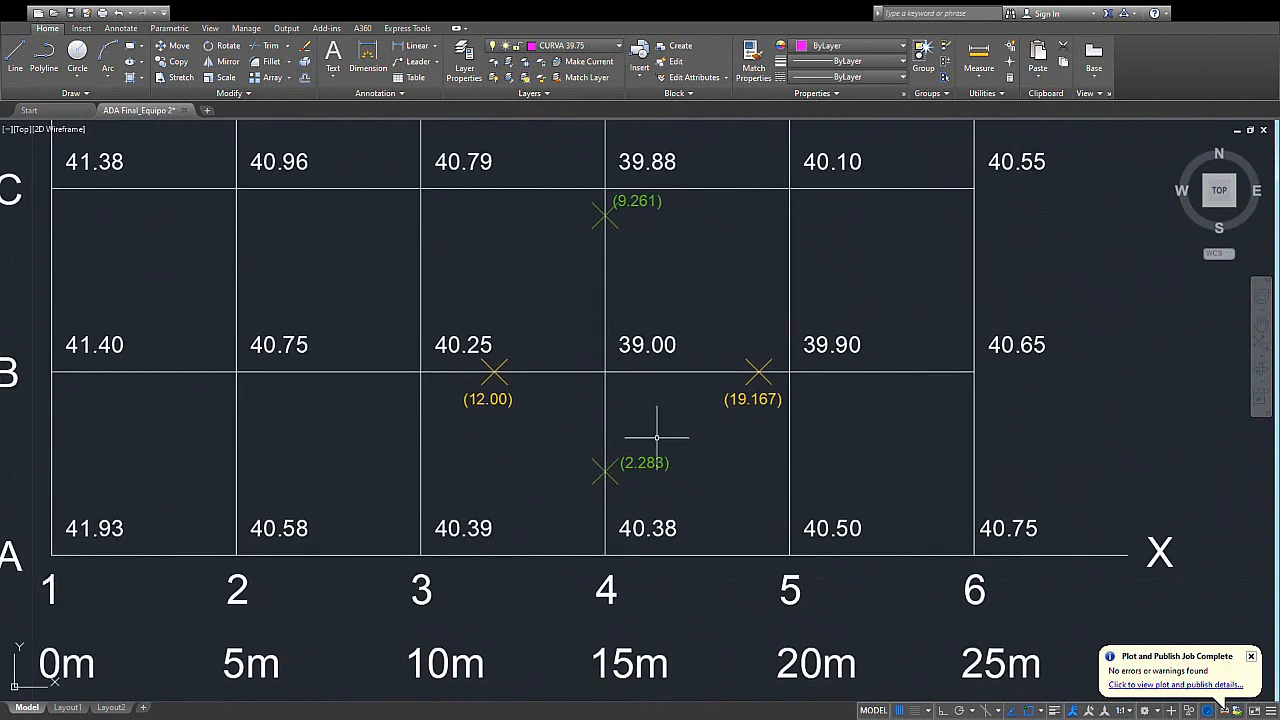
middle_drag(580, 337, 636, 472)
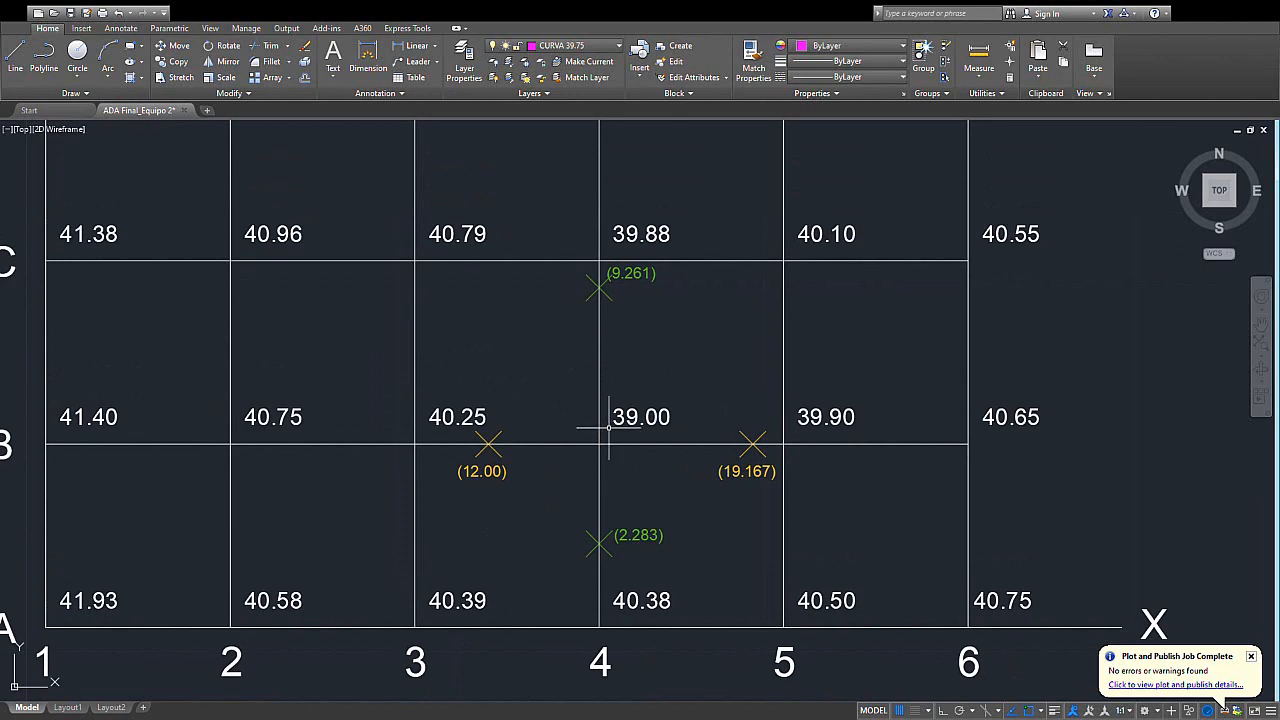
scroll(608, 427, down, 5)
middle_drag(668, 245, 668, 328)
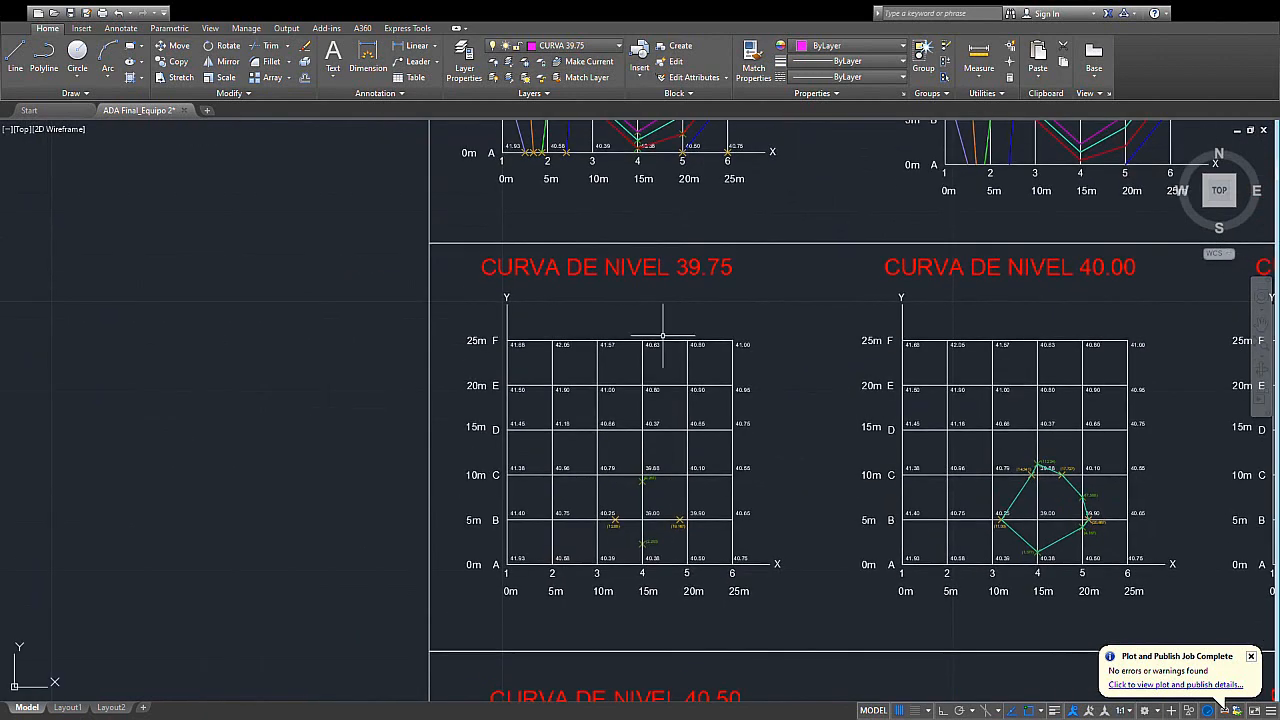
middle_drag(691, 456, 700, 348)
scroll(640, 425, up, 4)
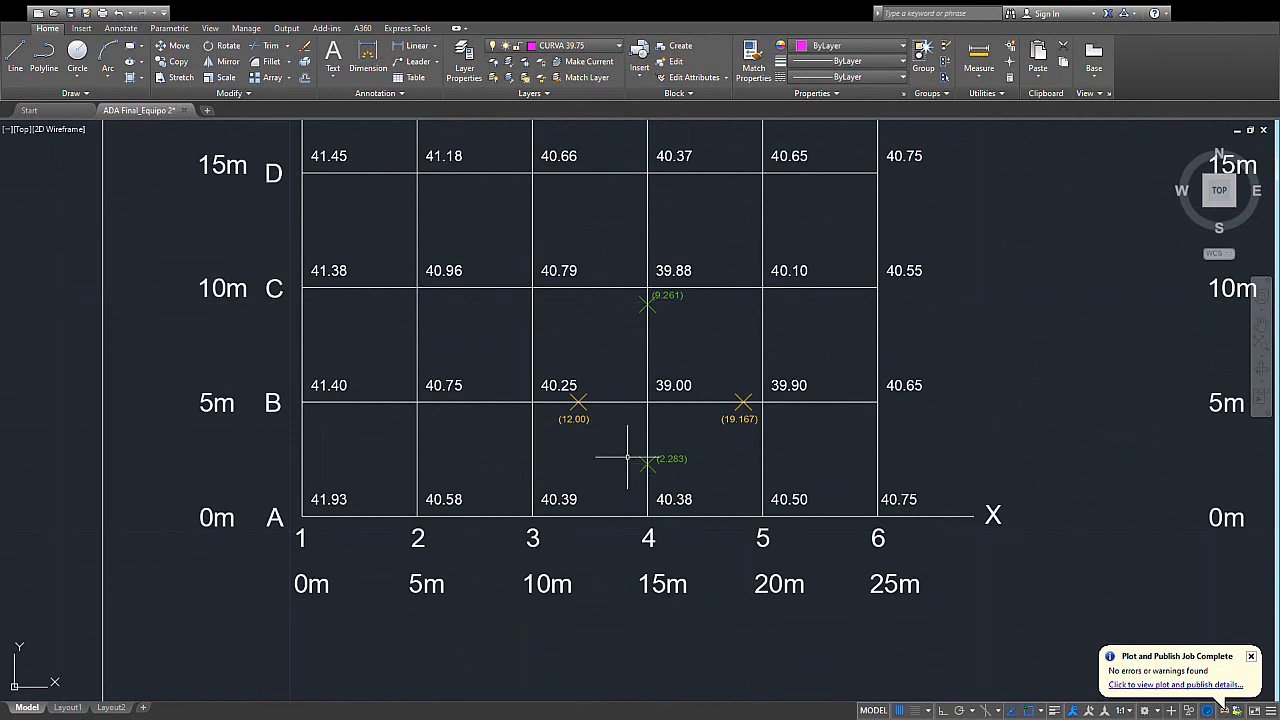
scroll(627, 457, up, 3)
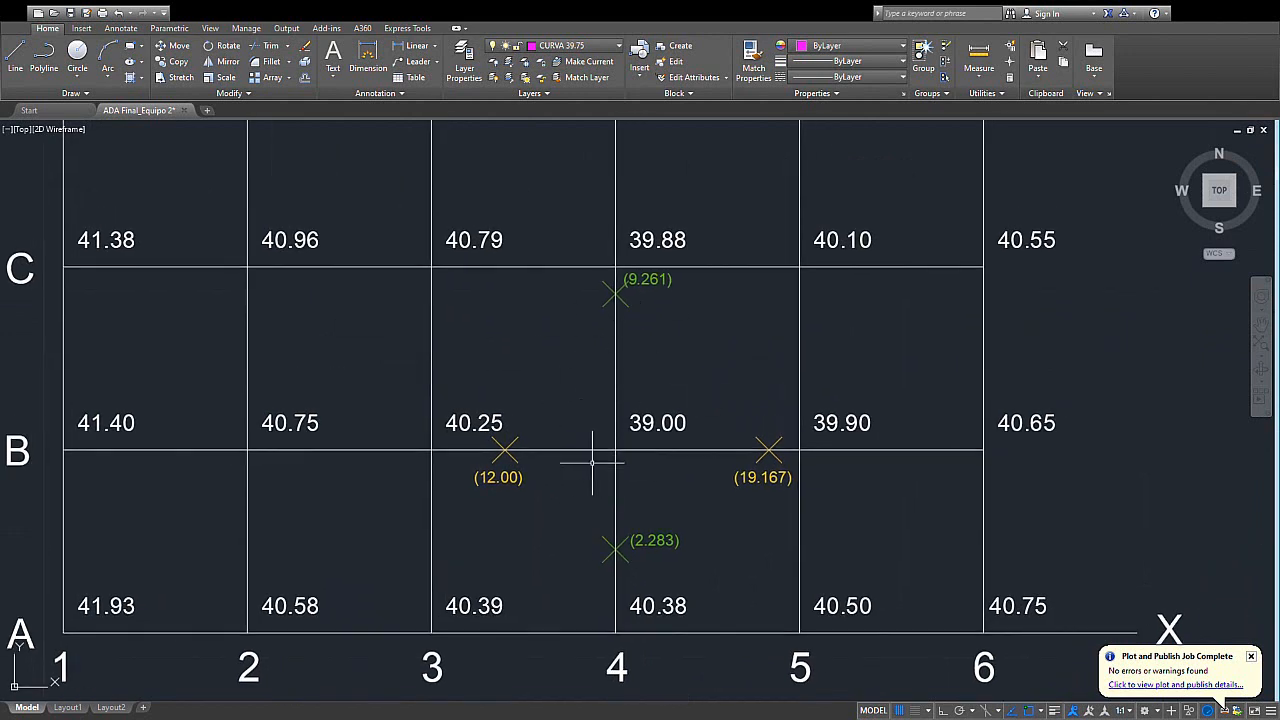
middle_drag(534, 336, 521, 344)
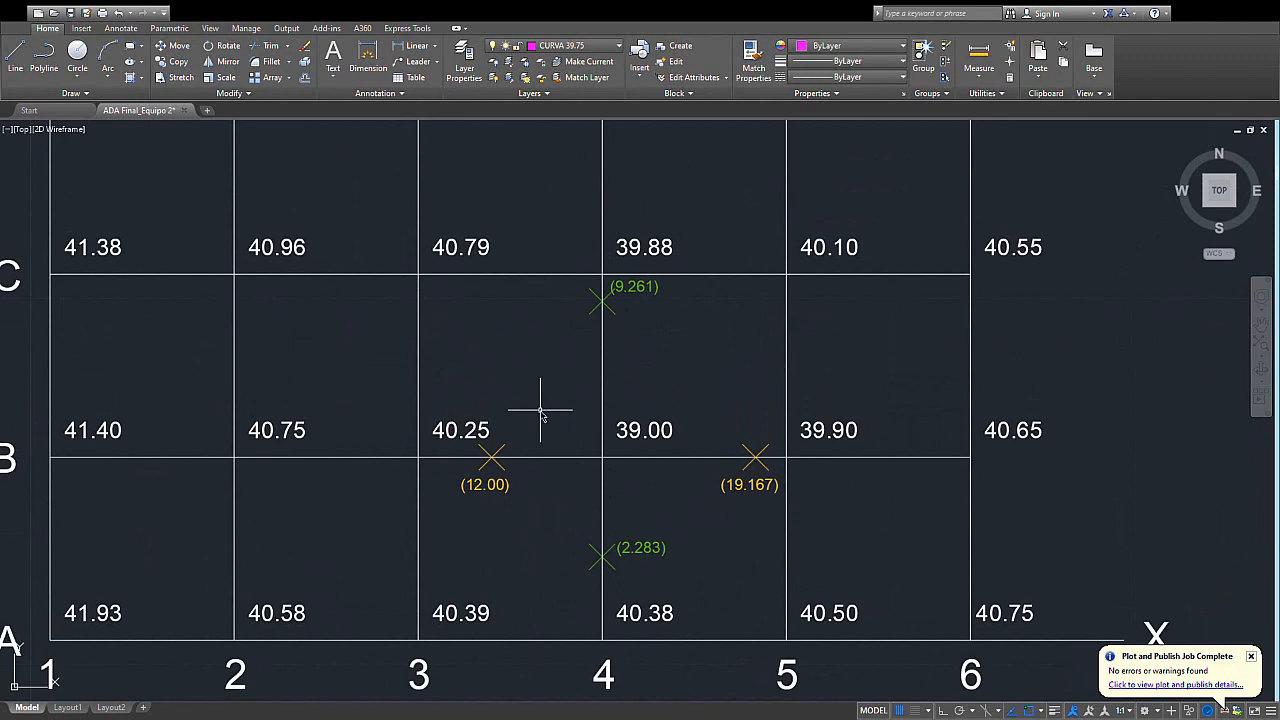
scroll(567, 467, up, 2)
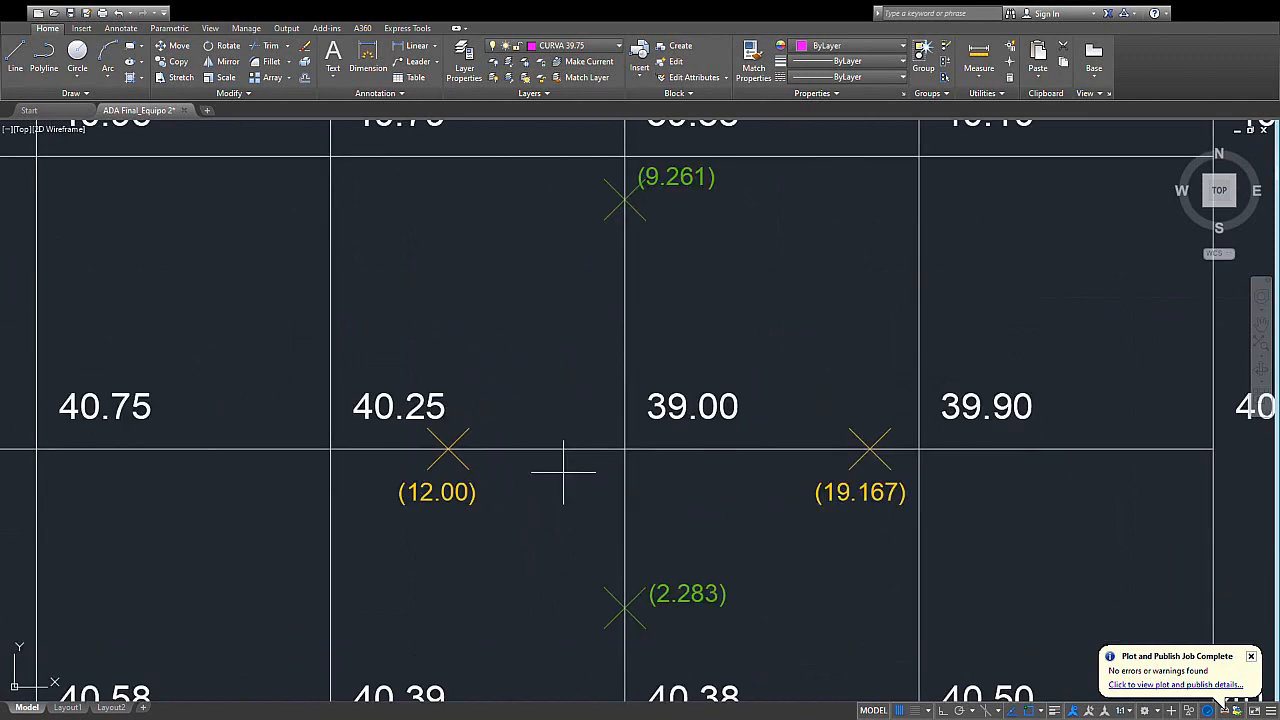
click(448, 450)
click(625, 605)
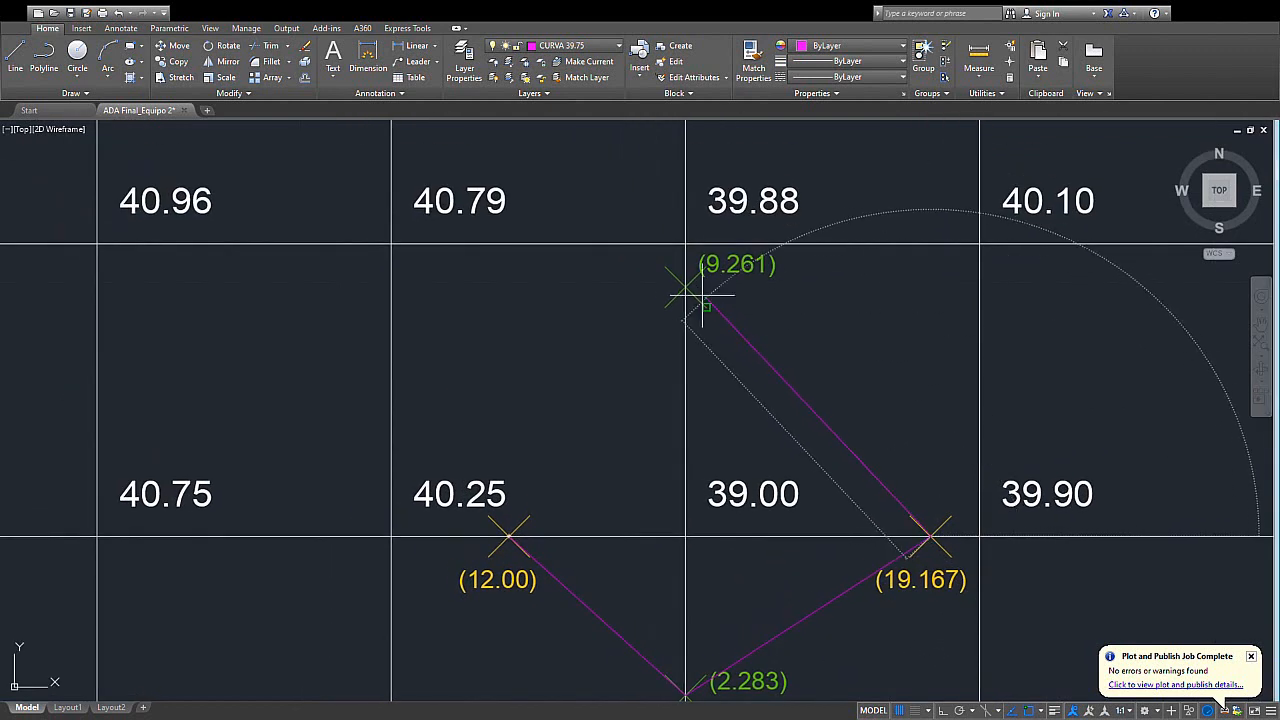
click(686, 285)
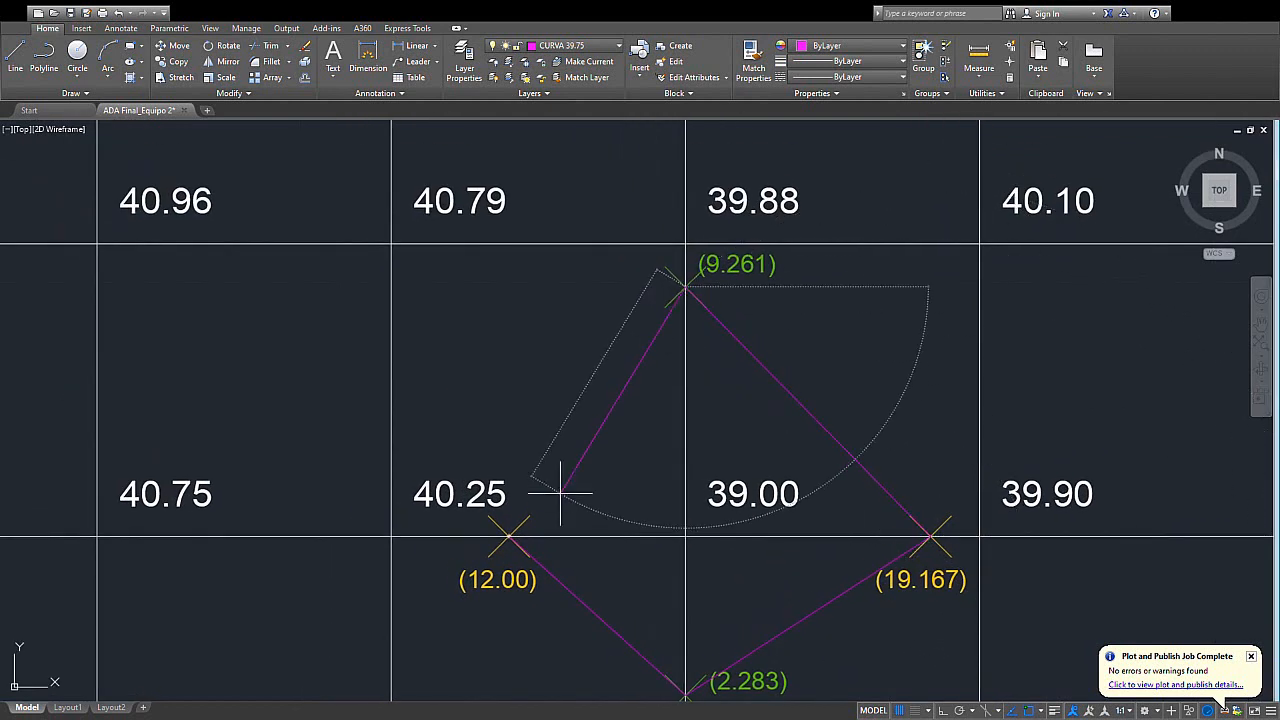
click(509, 536)
key(Escape)
- Examine the outline drawn on the CURVA DE NIVEL 39.75 grid, close up and against the whole grid
middle_drag(673, 447, 596, 341)
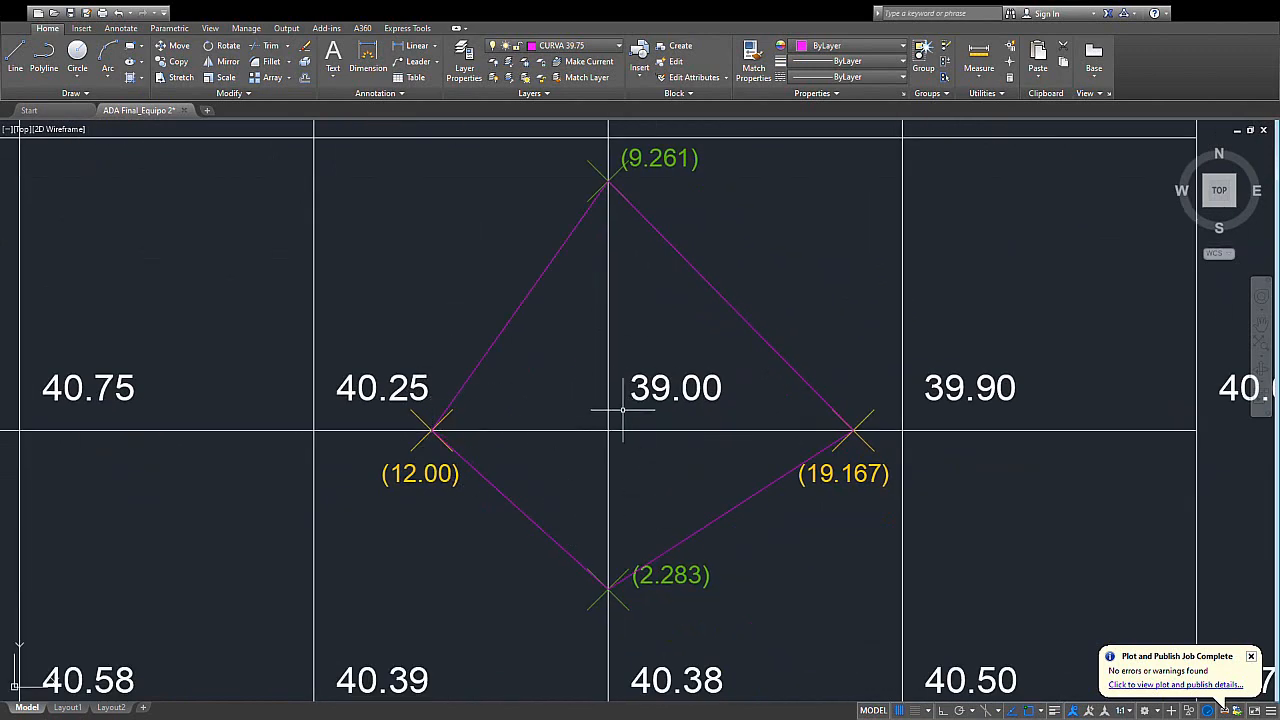
middle_drag(613, 425, 589, 457)
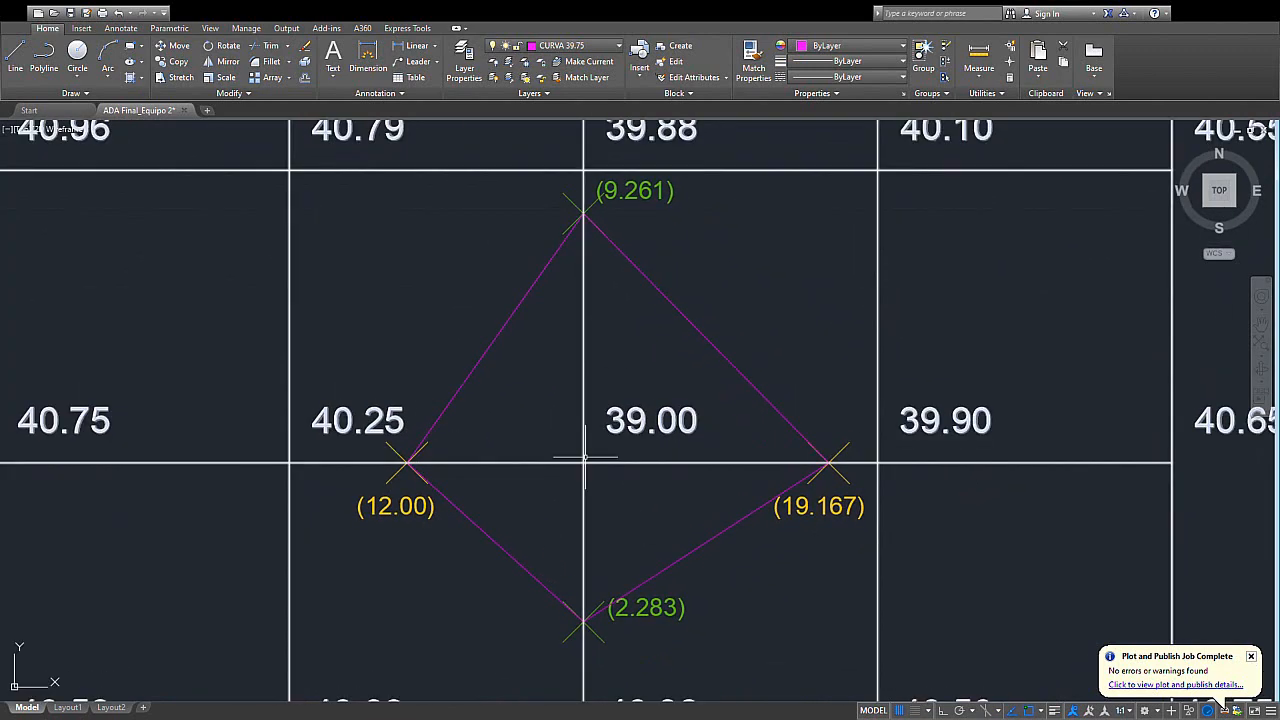
scroll(574, 380, down, 4)
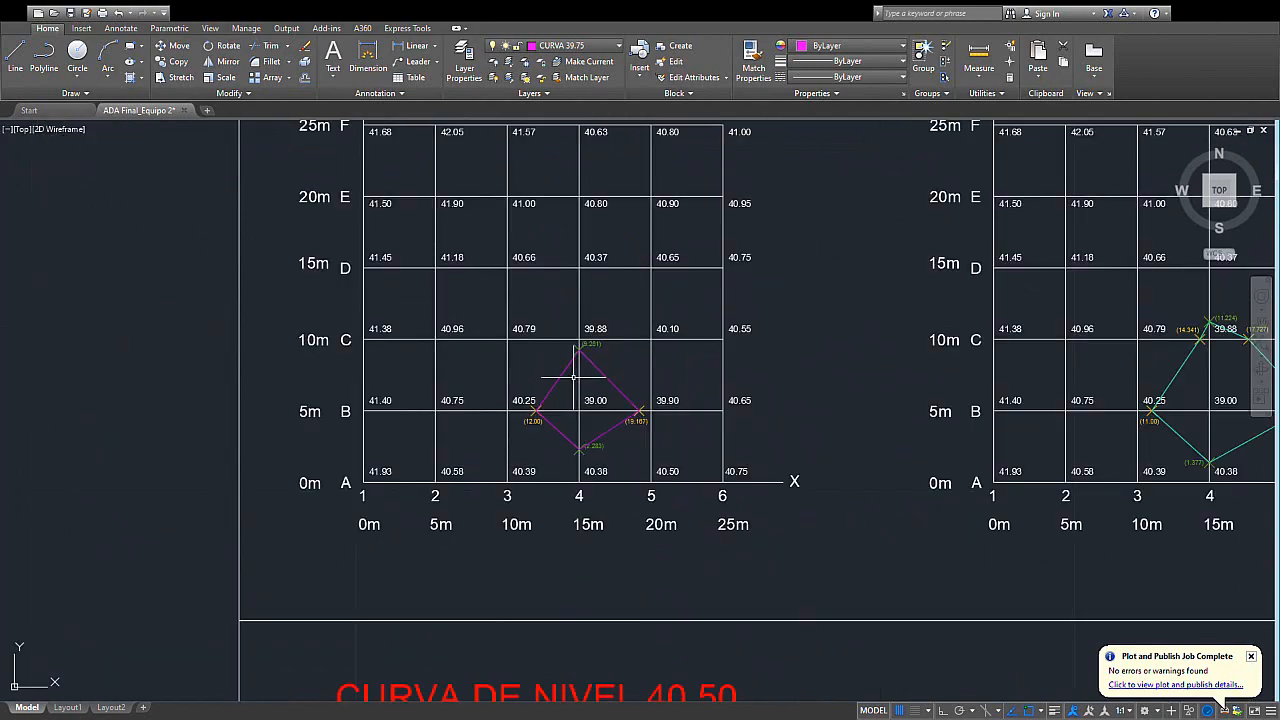
middle_drag(577, 362, 593, 495)
scroll(597, 314, up, 1)
middle_drag(677, 452, 673, 366)
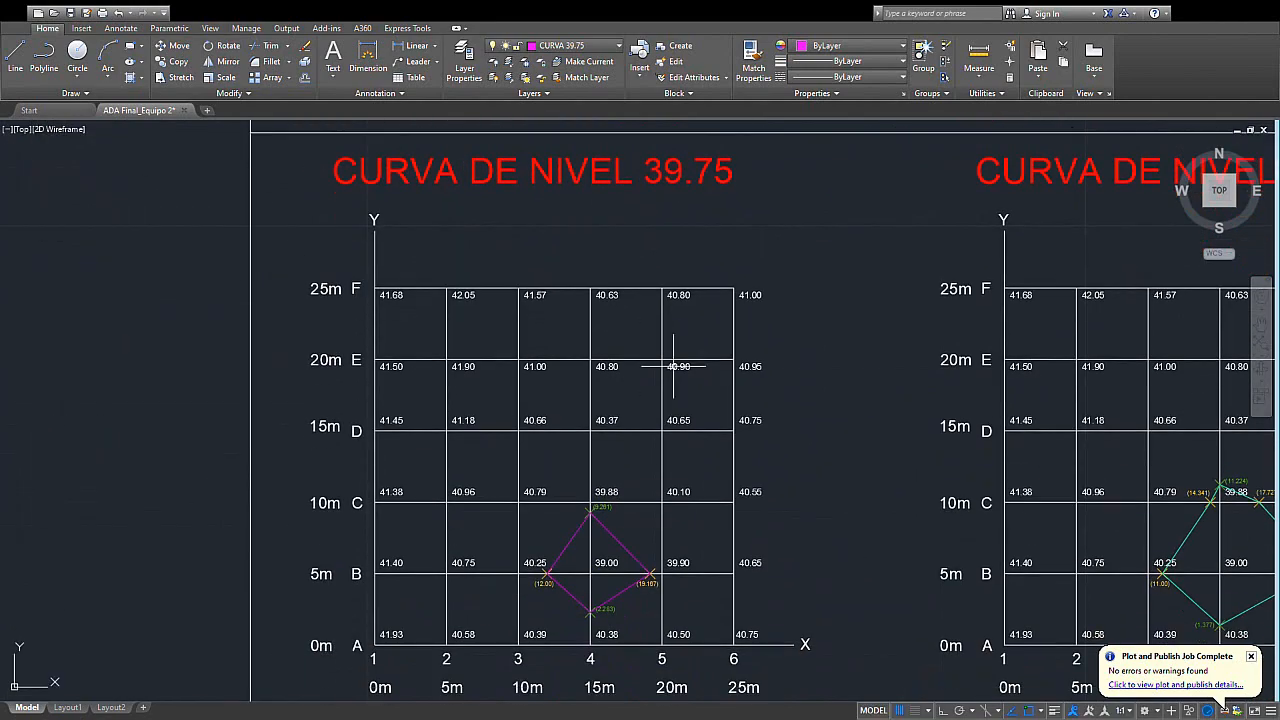
mouse_move(668, 574)
middle_down()
mouse_move(676, 538)
mouse_move(705, 554)
mouse_move(737, 544)
middle_up()
scroll(634, 545, up, 2)
scroll(707, 545, down, 1)
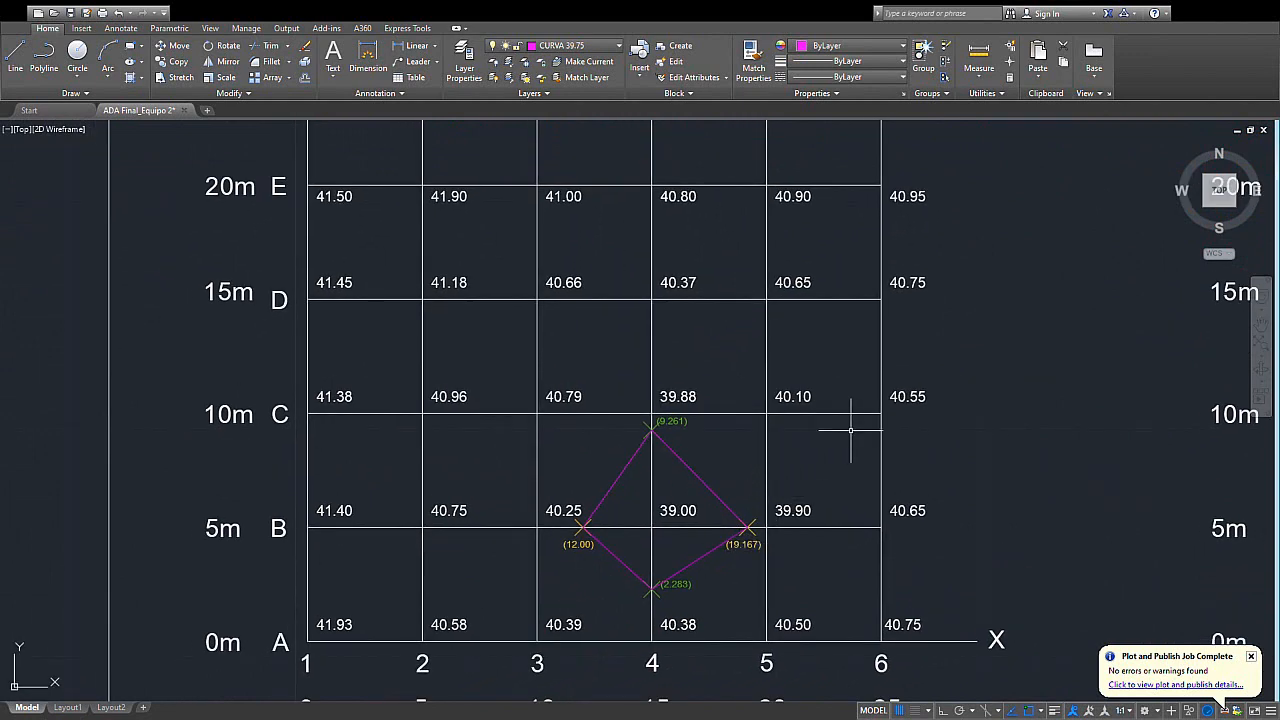
- Examine the neighbouring CURVA DE NIVEL 40.00 grid, following how its contour connects the interpolated points
middle_drag(894, 412, 686, 457)
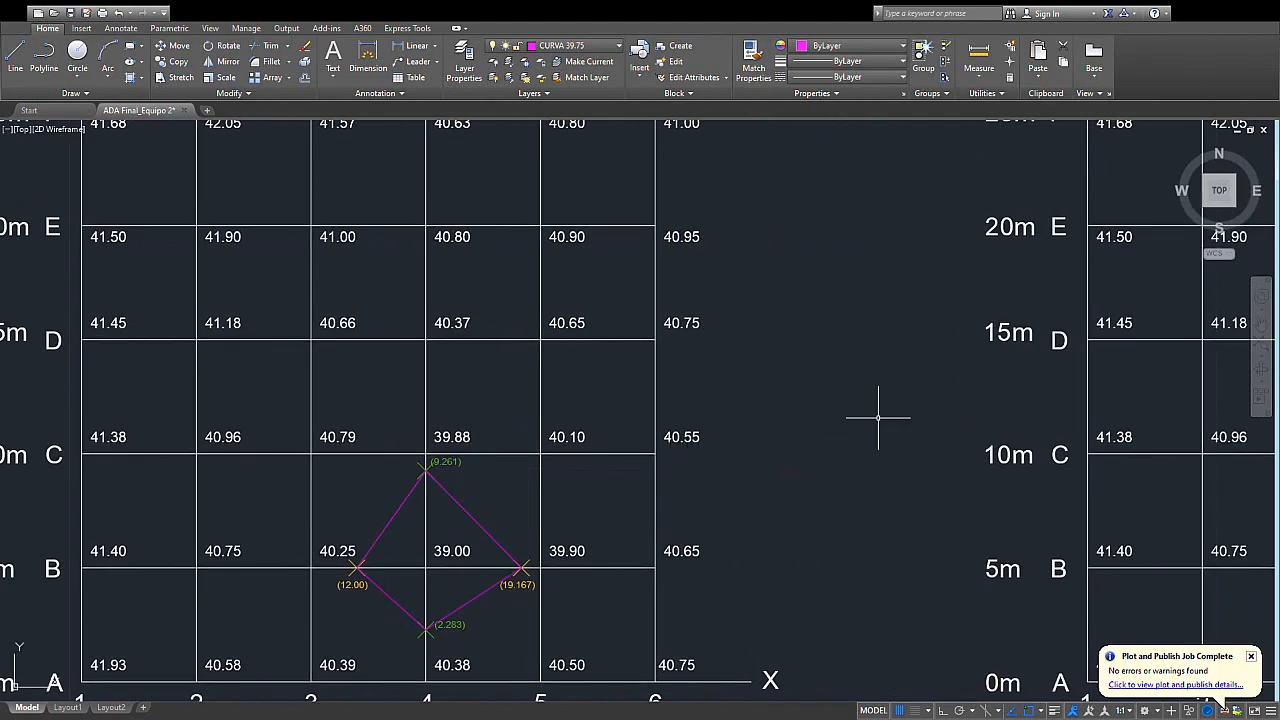
mouse_move(893, 406)
middle_down()
mouse_move(666, 474)
mouse_move(562, 488)
middle_up()
middle_drag(1068, 391, 806, 460)
scroll(838, 443, down, 2)
middle_drag(927, 449, 831, 480)
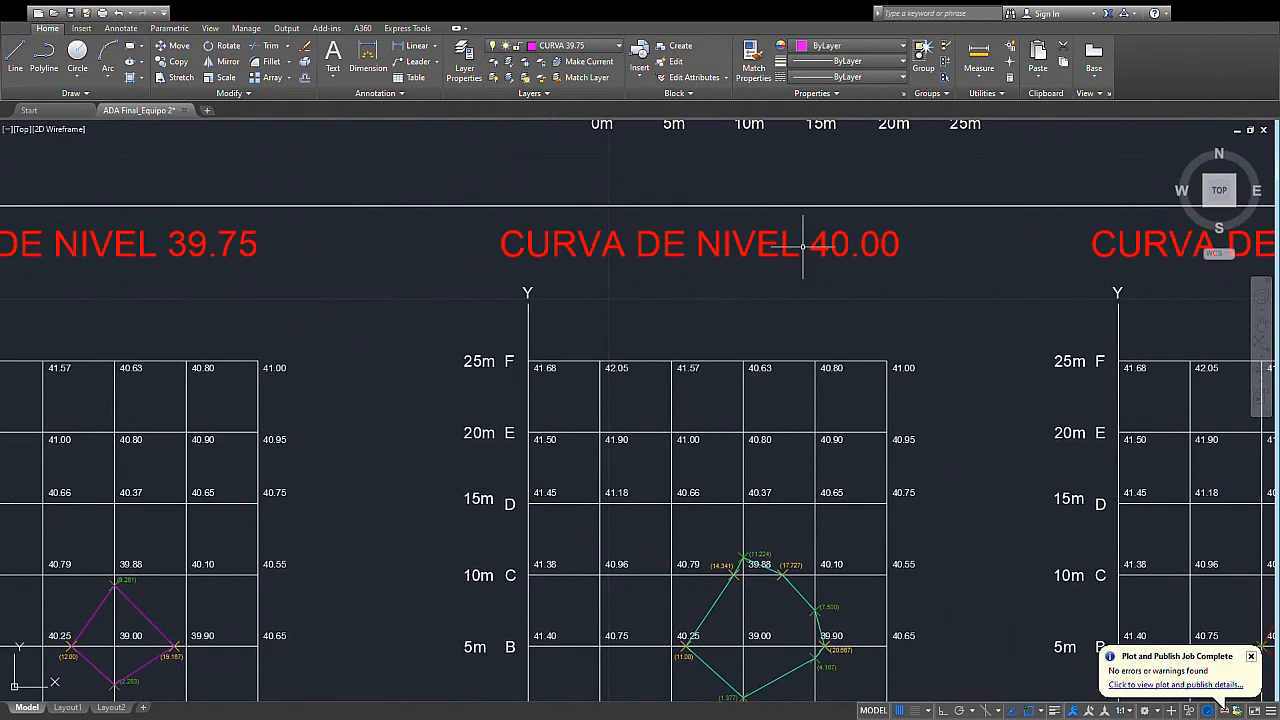
middle_drag(877, 373, 855, 333)
middle_drag(831, 417, 826, 351)
scroll(752, 544, up, 2)
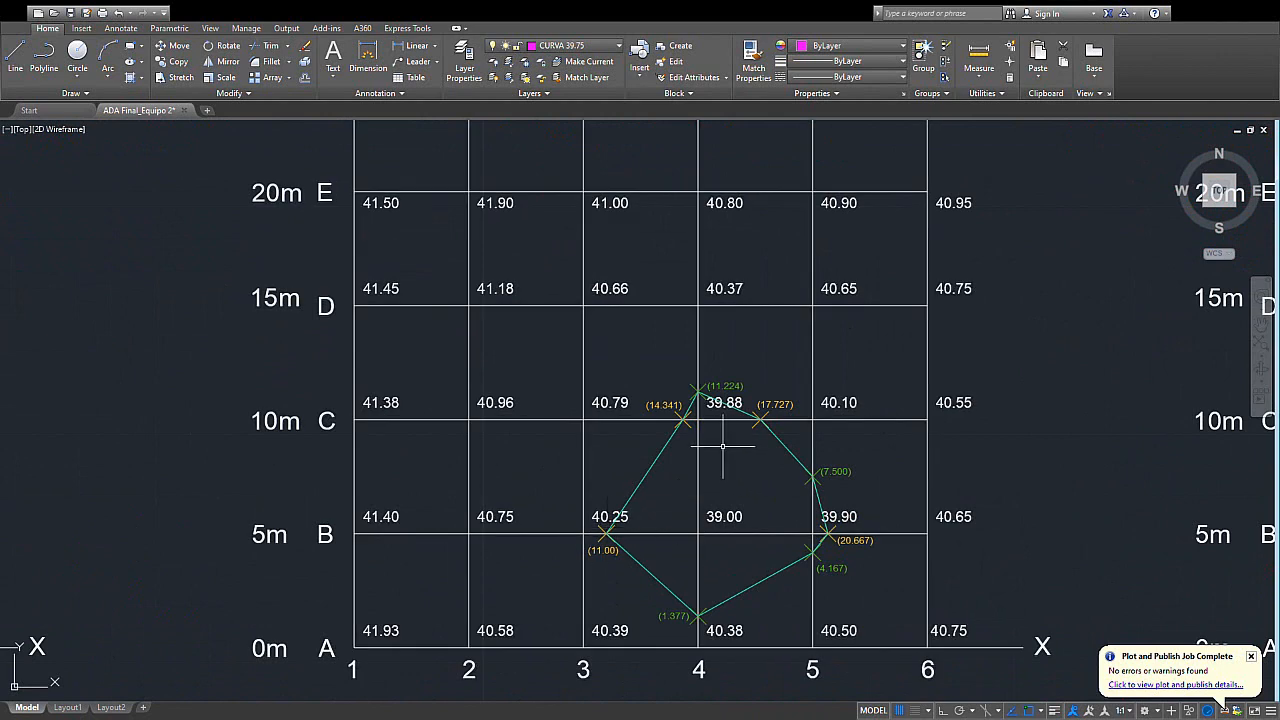
middle_drag(745, 522, 638, 483)
scroll(582, 551, up, 2)
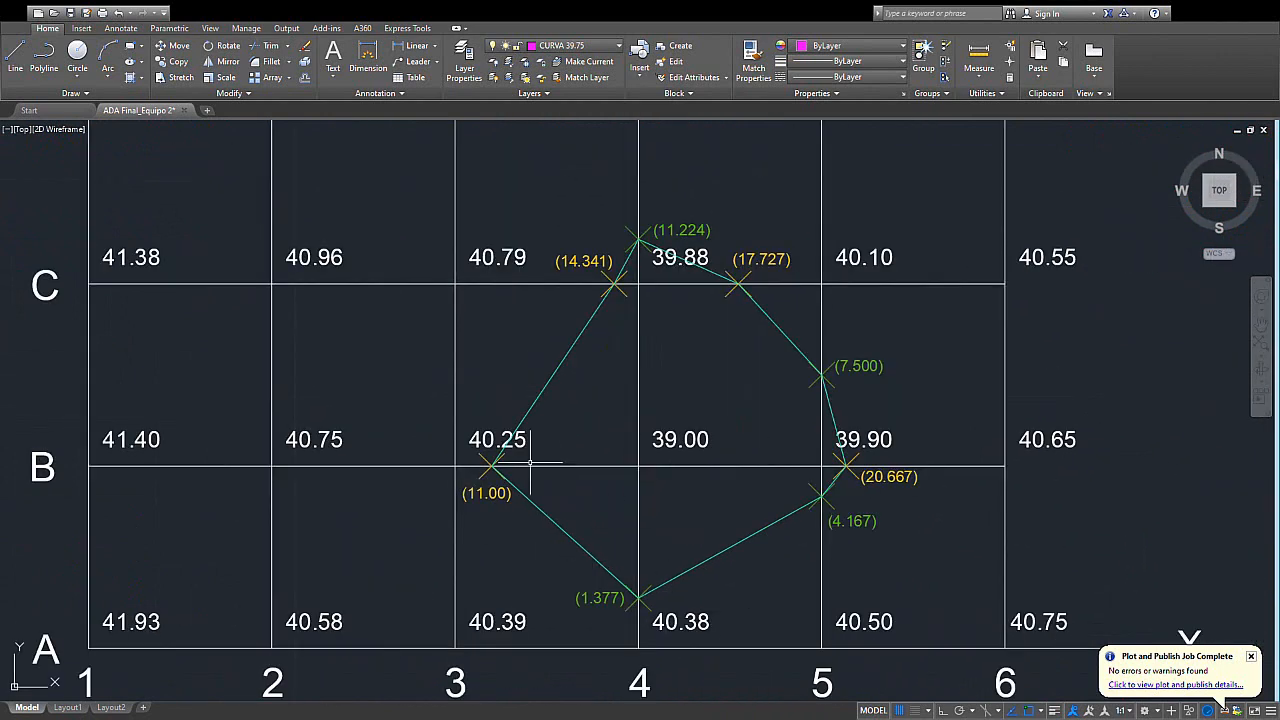
middle_drag(753, 493, 746, 530)
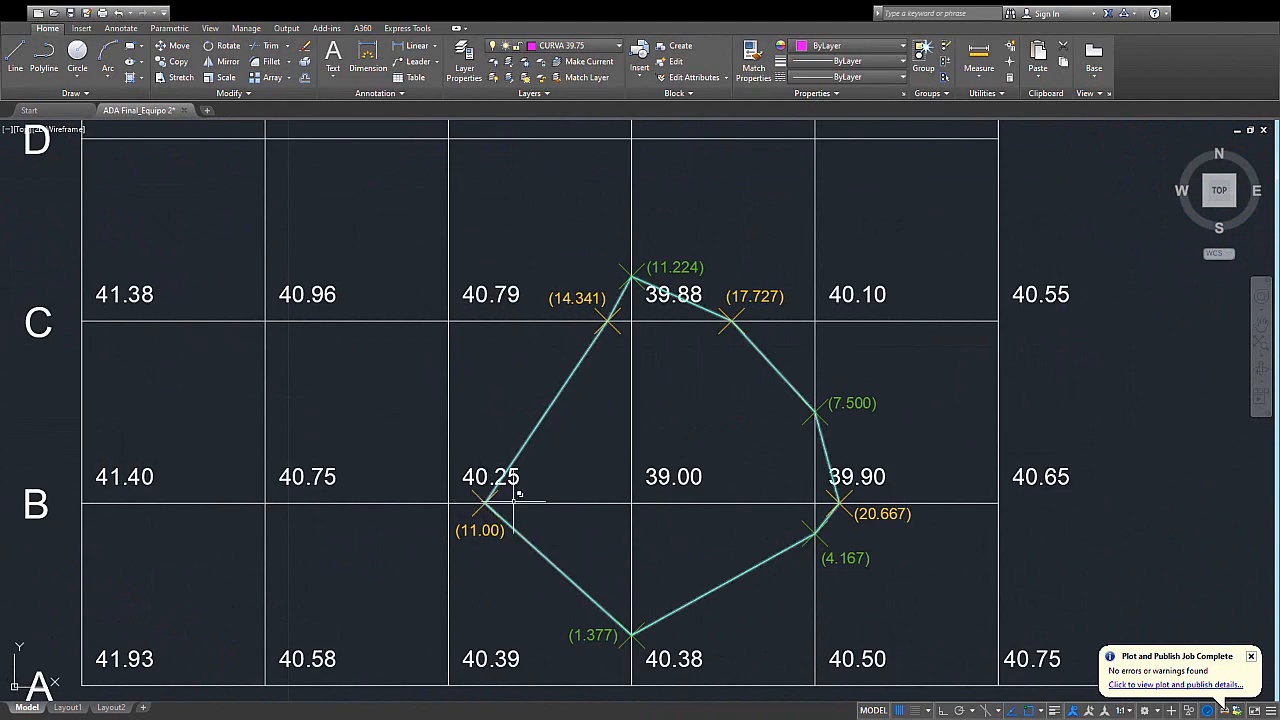
scroll(669, 531, down, 3)
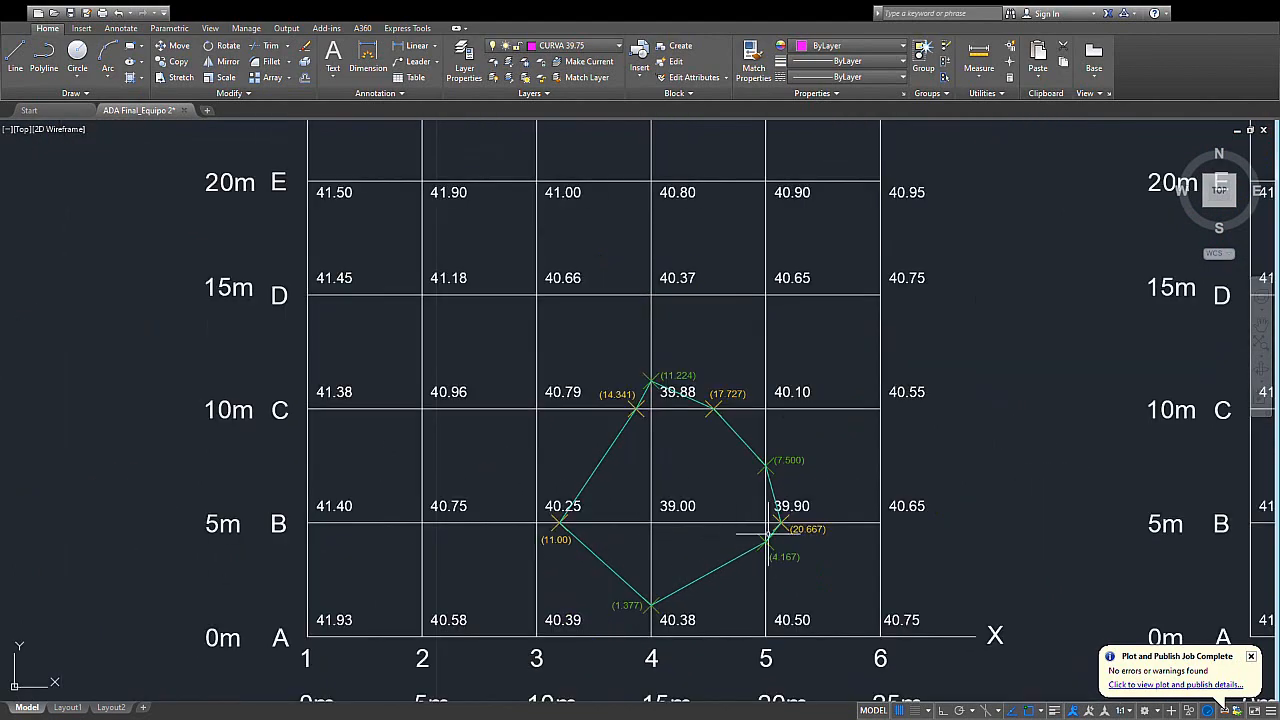
- Examine the contour and its interpolated points on the CURVA DE NIVEL 40.25 grid
middle_drag(1083, 507, 582, 526)
scroll(723, 528, down, 4)
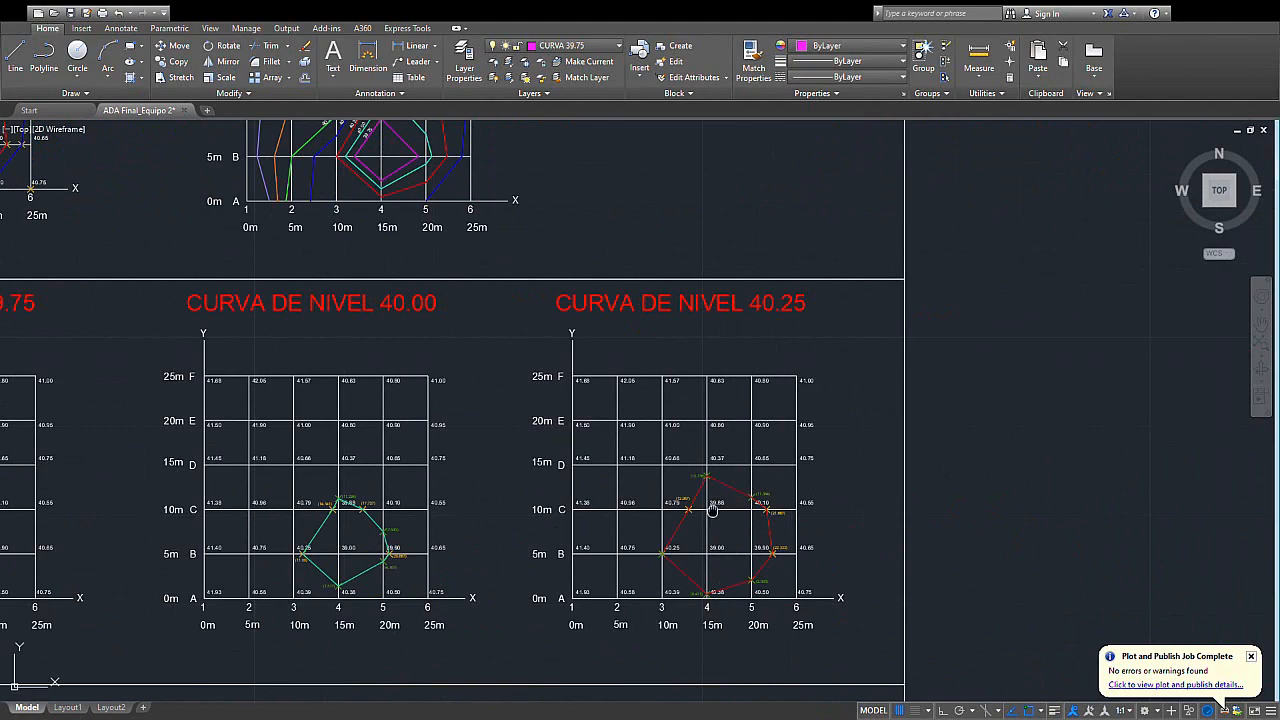
middle_drag(712, 512, 710, 484)
scroll(720, 532, up, 2)
scroll(717, 543, up, 2)
scroll(717, 552, down, 6)
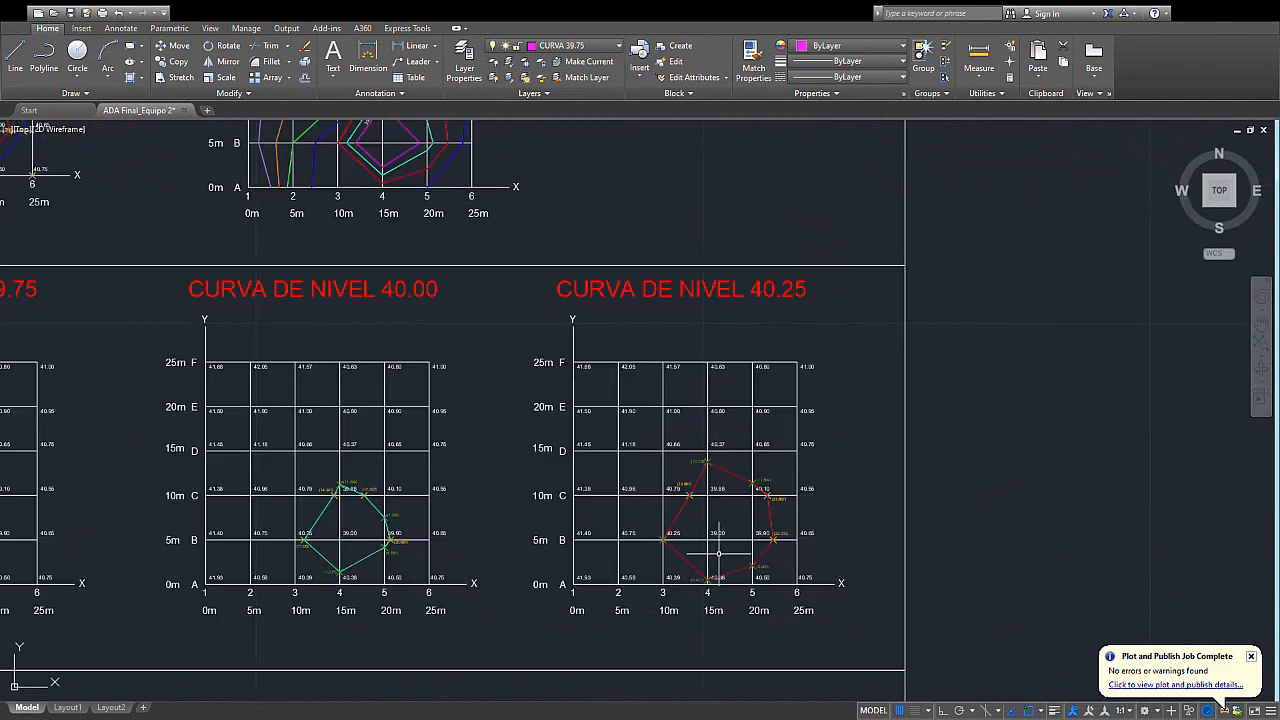
- Examine the CURVA DE NIVEL 40.50 grid, tracing the contour through its points and checking where it meets row A
middle_drag(676, 563, 845, 419)
middle_drag(710, 525, 861, 424)
scroll(591, 482, up, 4)
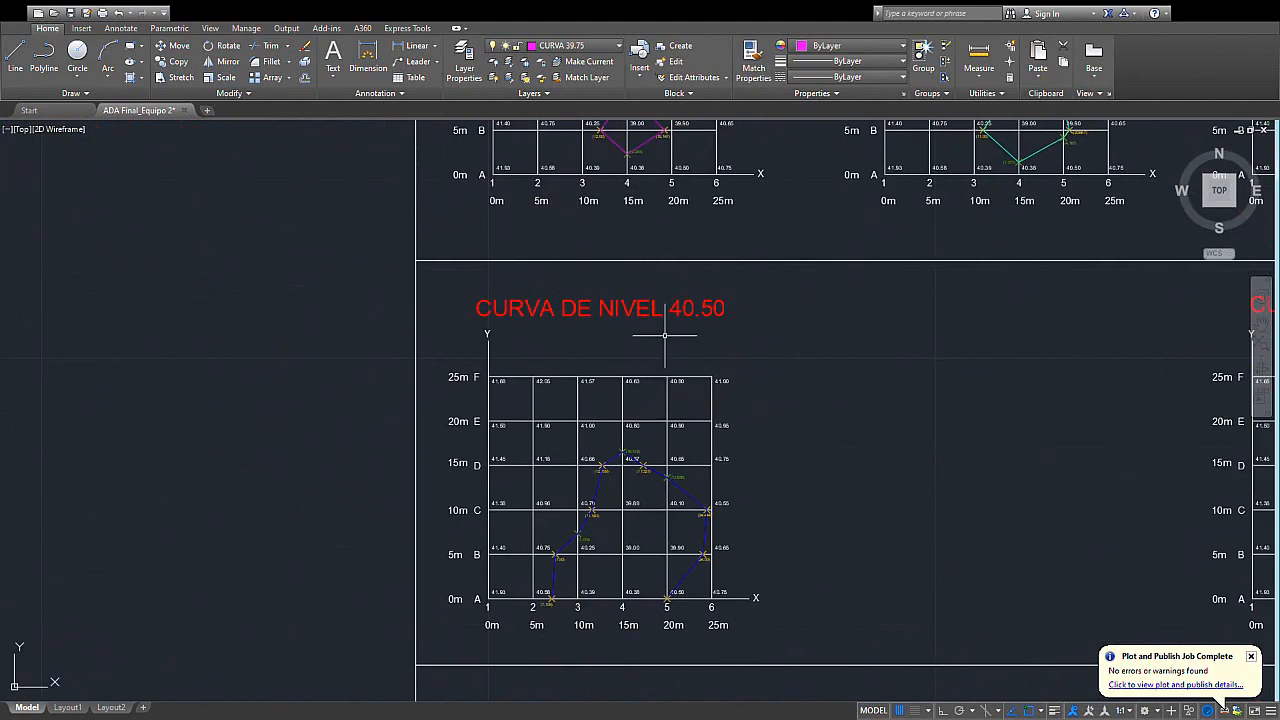
middle_drag(640, 433, 680, 333)
middle_drag(670, 538, 699, 487)
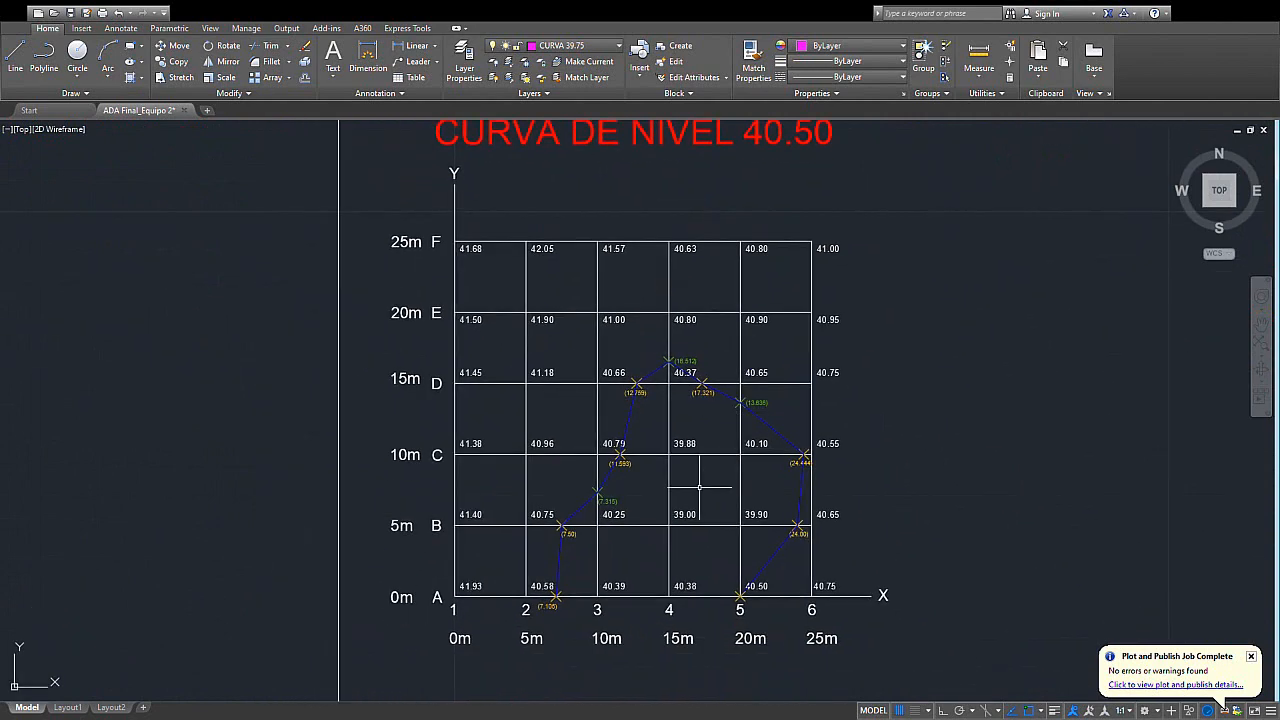
scroll(699, 487, up, 2)
middle_drag(675, 593, 691, 525)
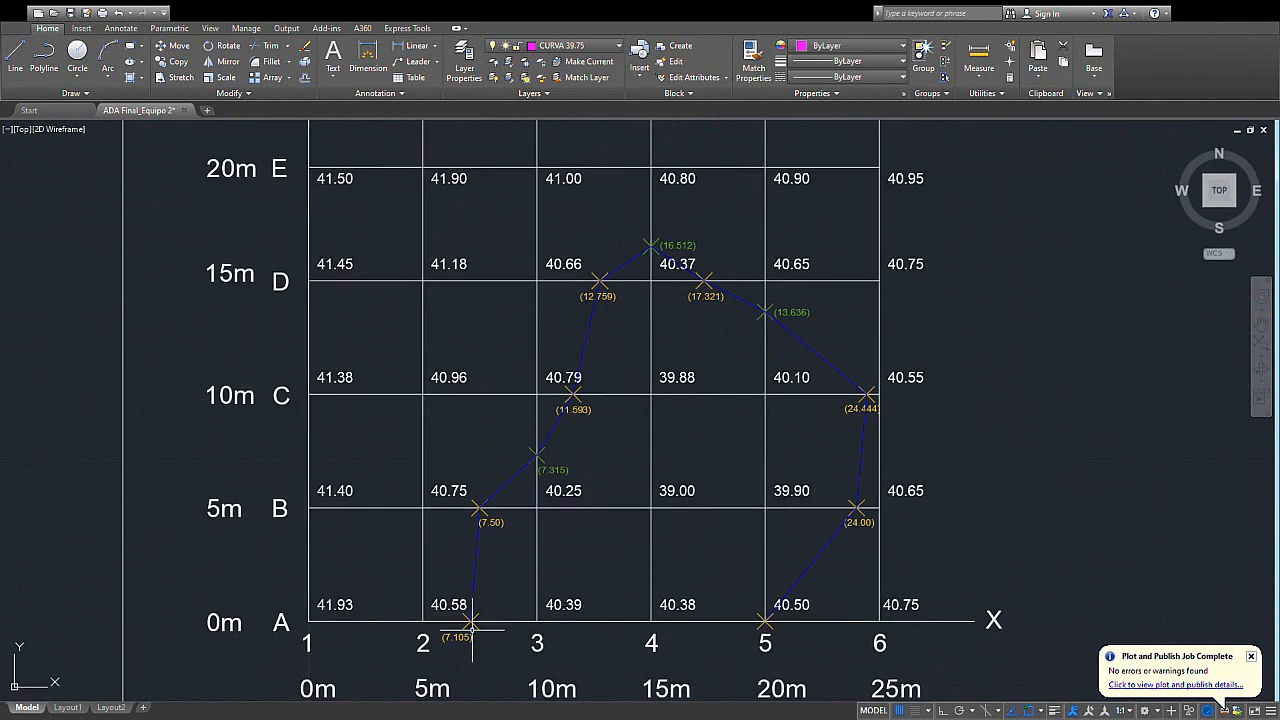
scroll(550, 625, up, 2)
scroll(566, 597, down, 2)
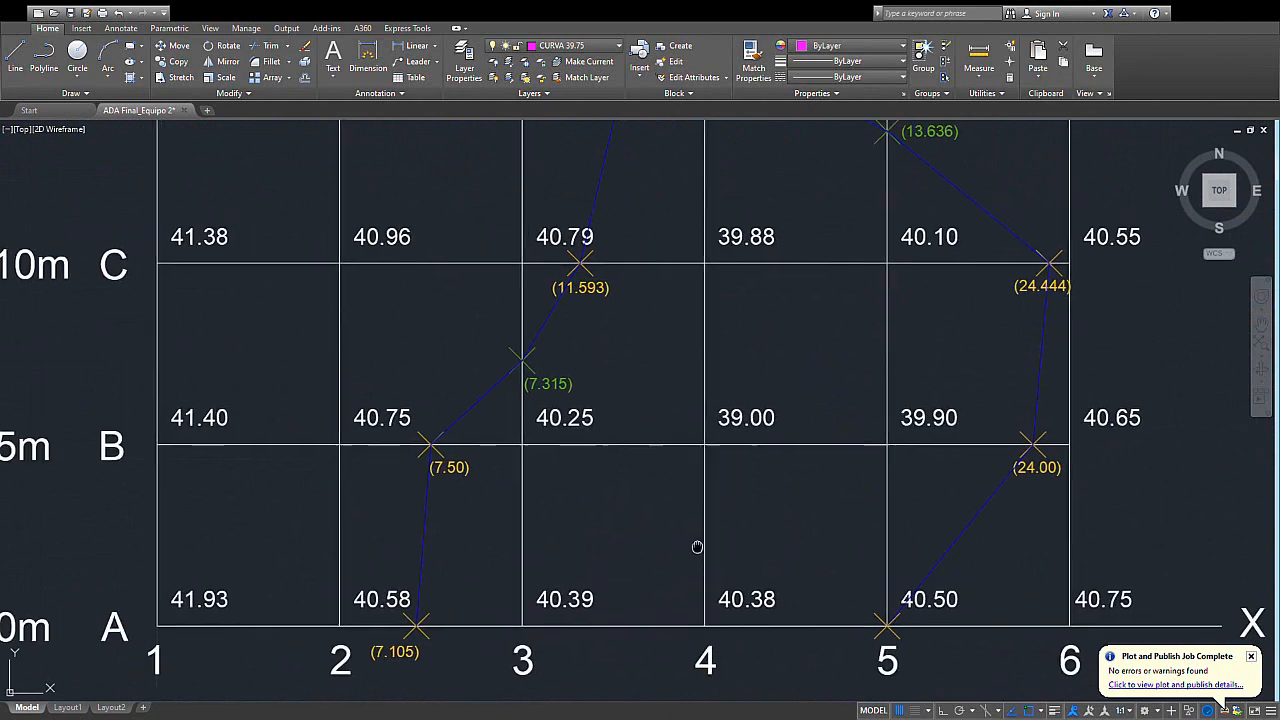
scroll(600, 610, up, 2)
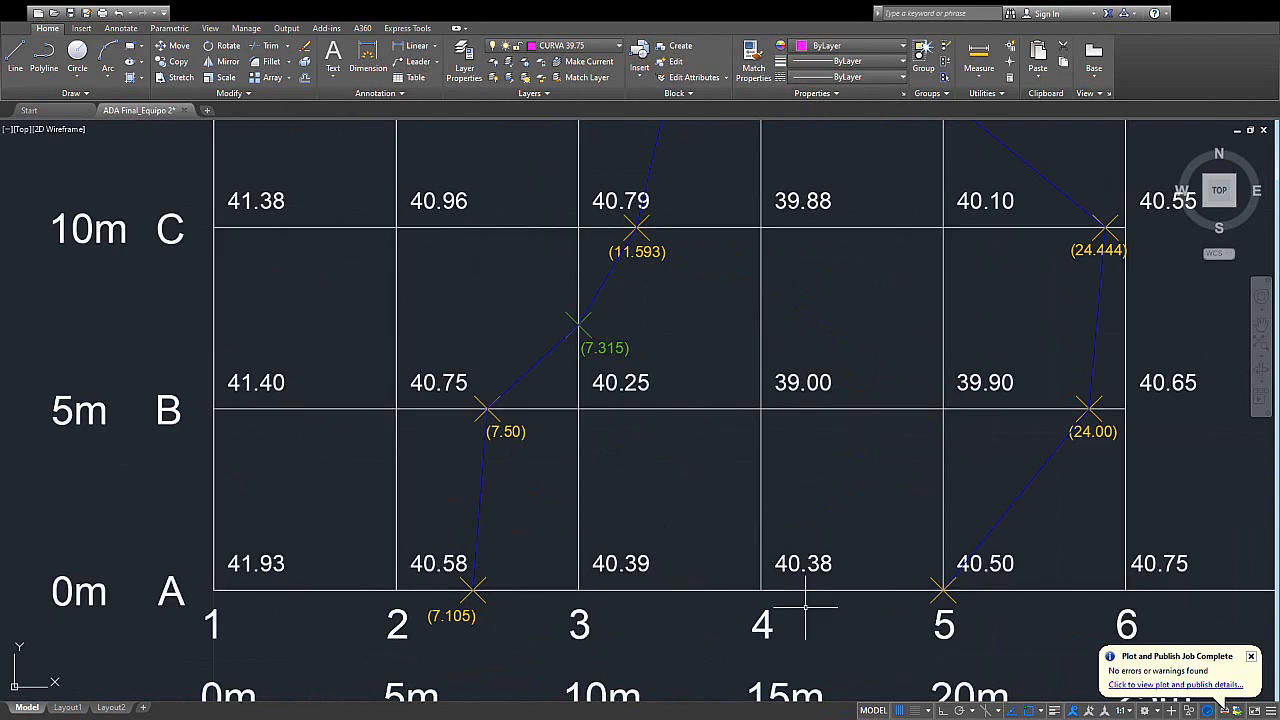
scroll(724, 557, down, 3)
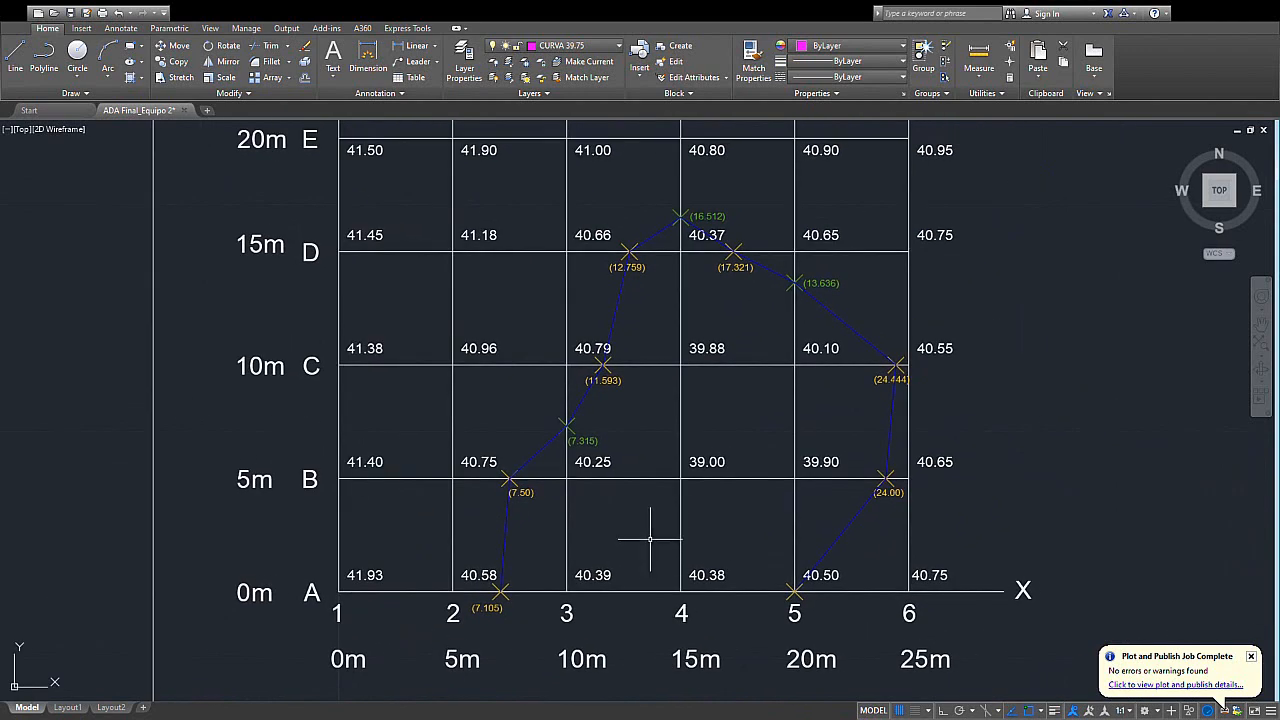
scroll(674, 473, down, 2)
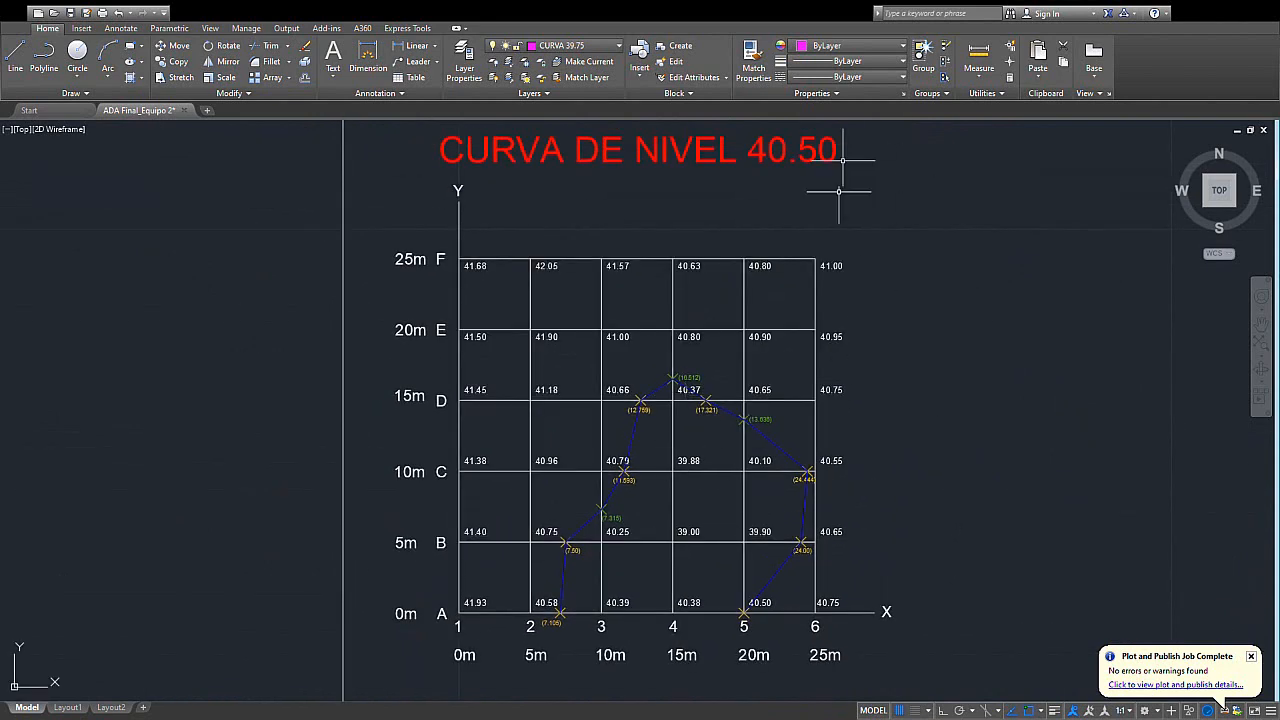
scroll(662, 540, up, 3)
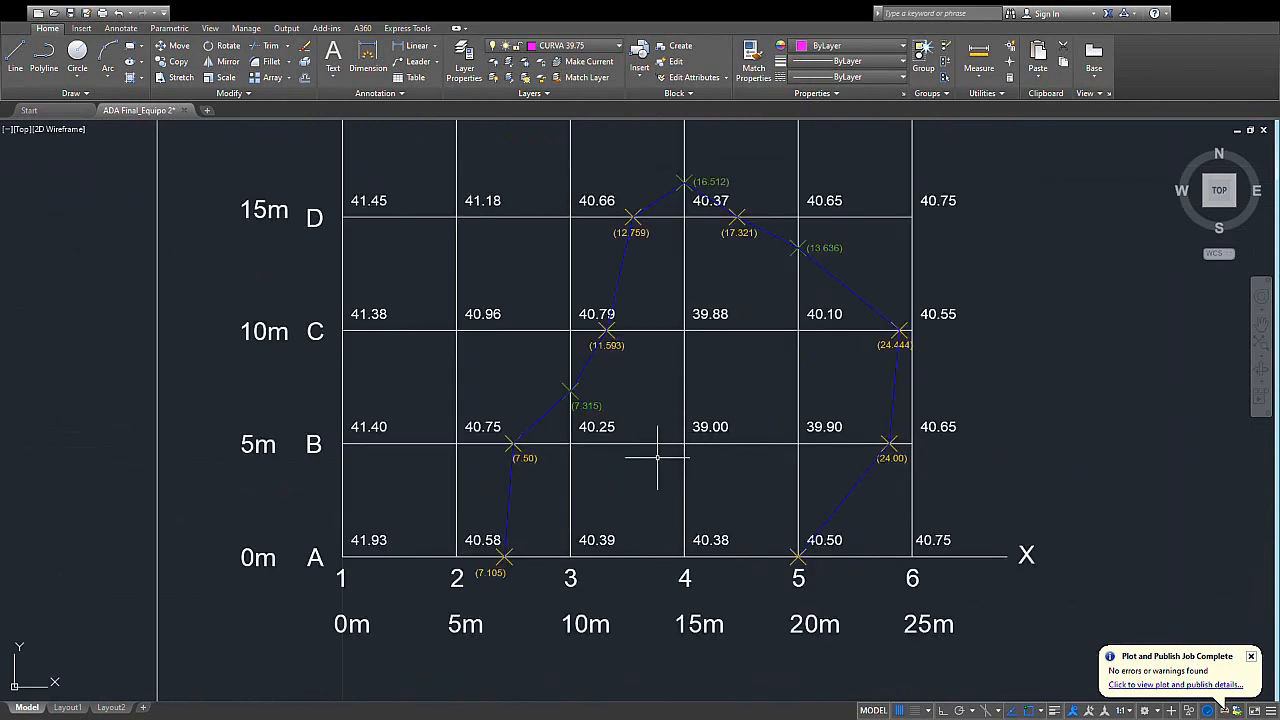
middle_drag(657, 457, 654, 505)
middle_drag(833, 525, 851, 553)
middle_drag(756, 473, 733, 395)
mouse_move(524, 567)
middle_down()
mouse_move(511, 536)
mouse_move(493, 535)
mouse_move(511, 586)
middle_up()
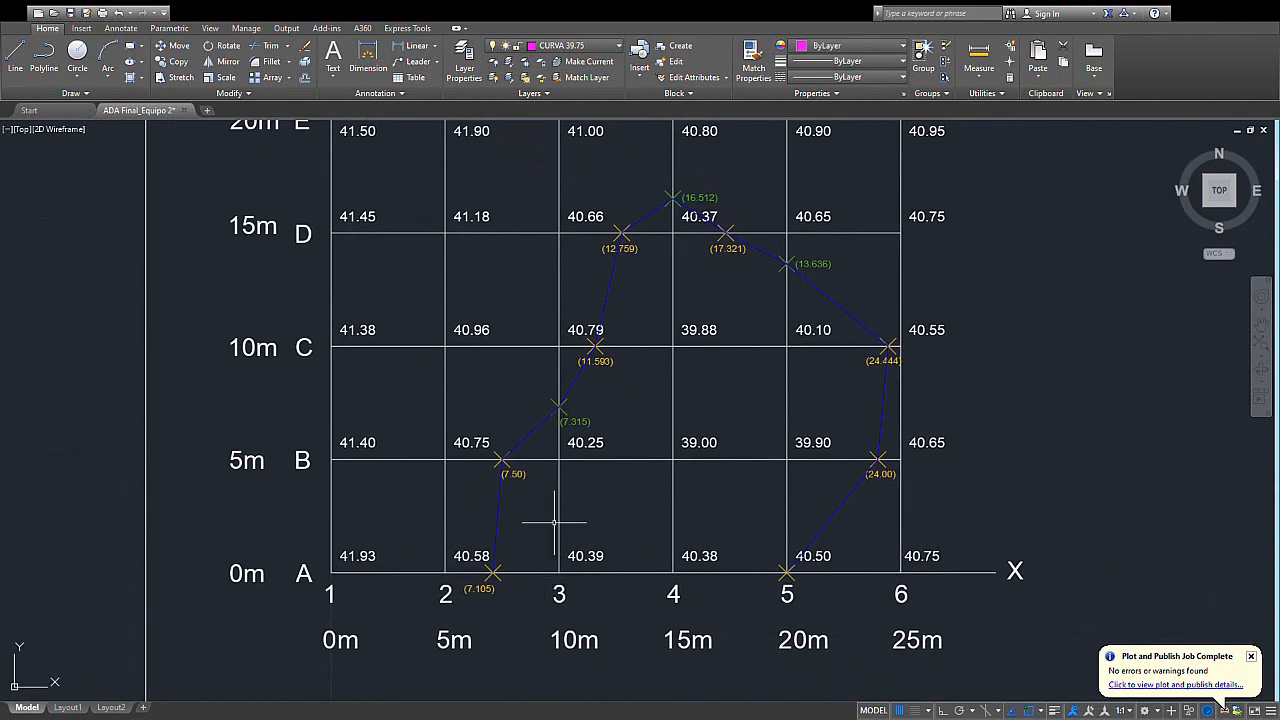
middle_drag(641, 583, 598, 543)
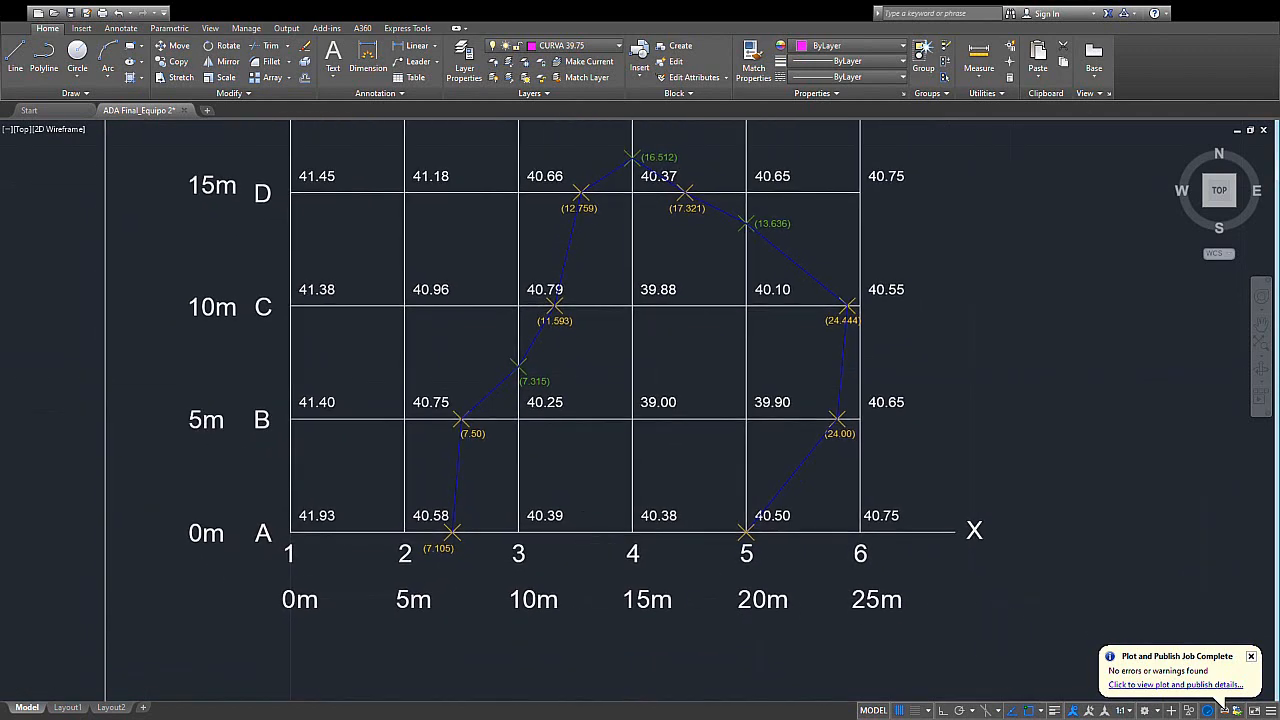
scroll(587, 547, down, 2)
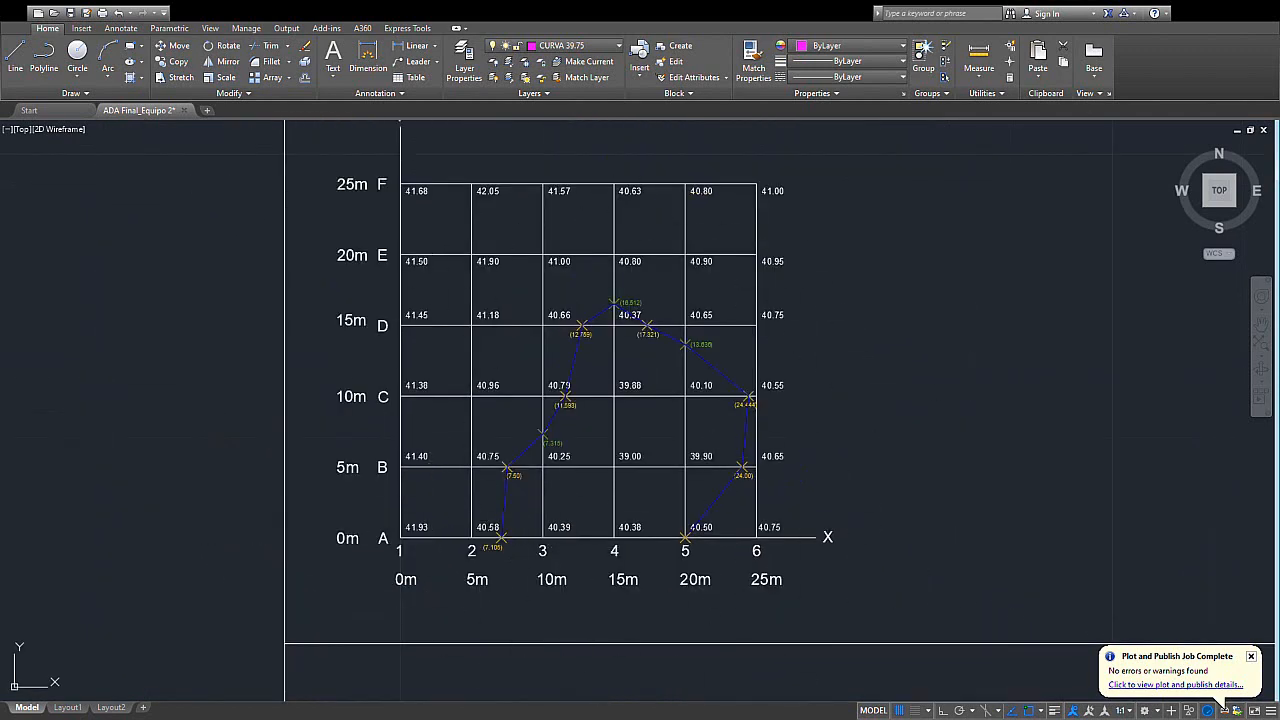
- Examine the open stretch of the 40.50 contour along row A, between the (7.105) point and column 5
middle_drag(543, 581, 539, 557)
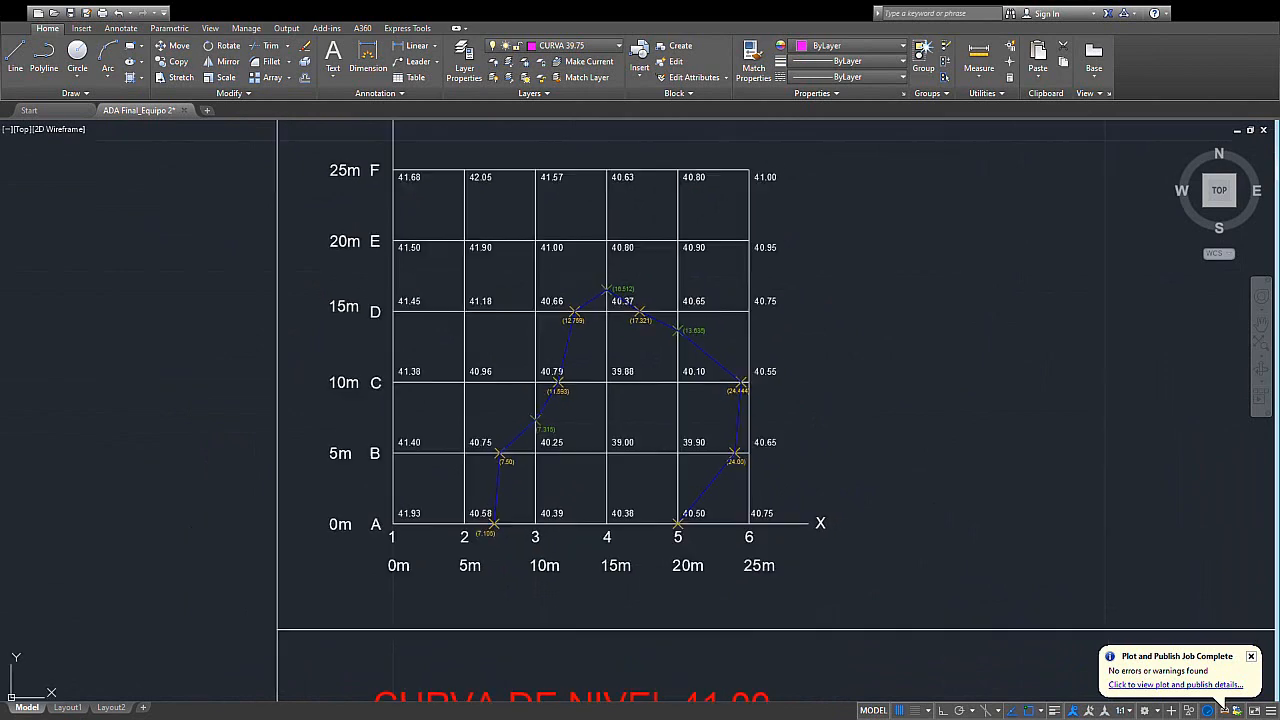
scroll(596, 521, up, 2)
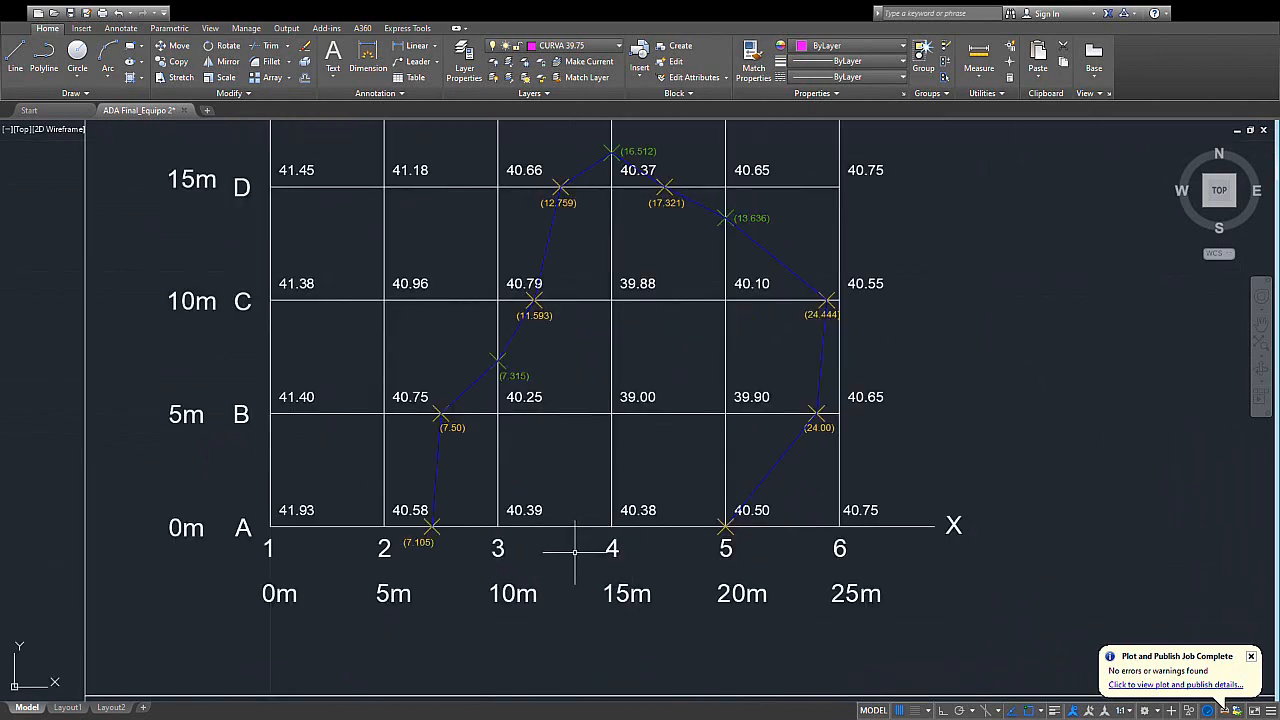
middle_drag(575, 563, 569, 579)
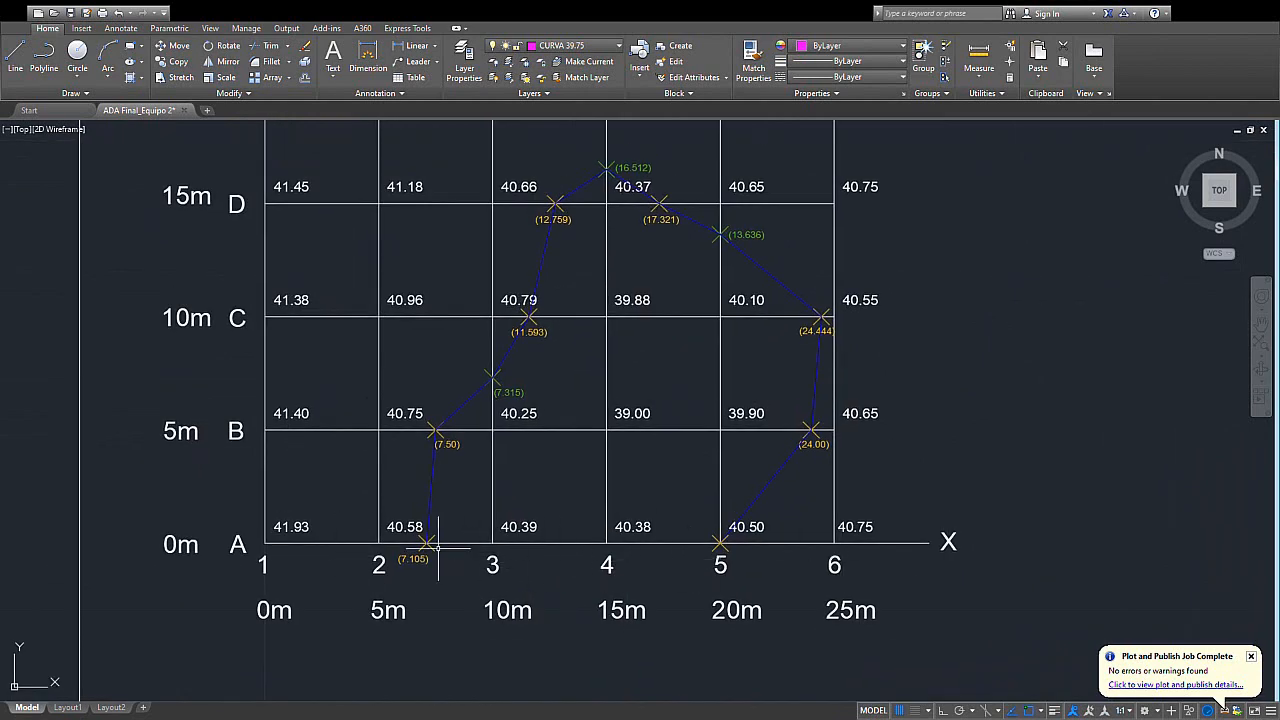
middle_drag(606, 563, 614, 597)
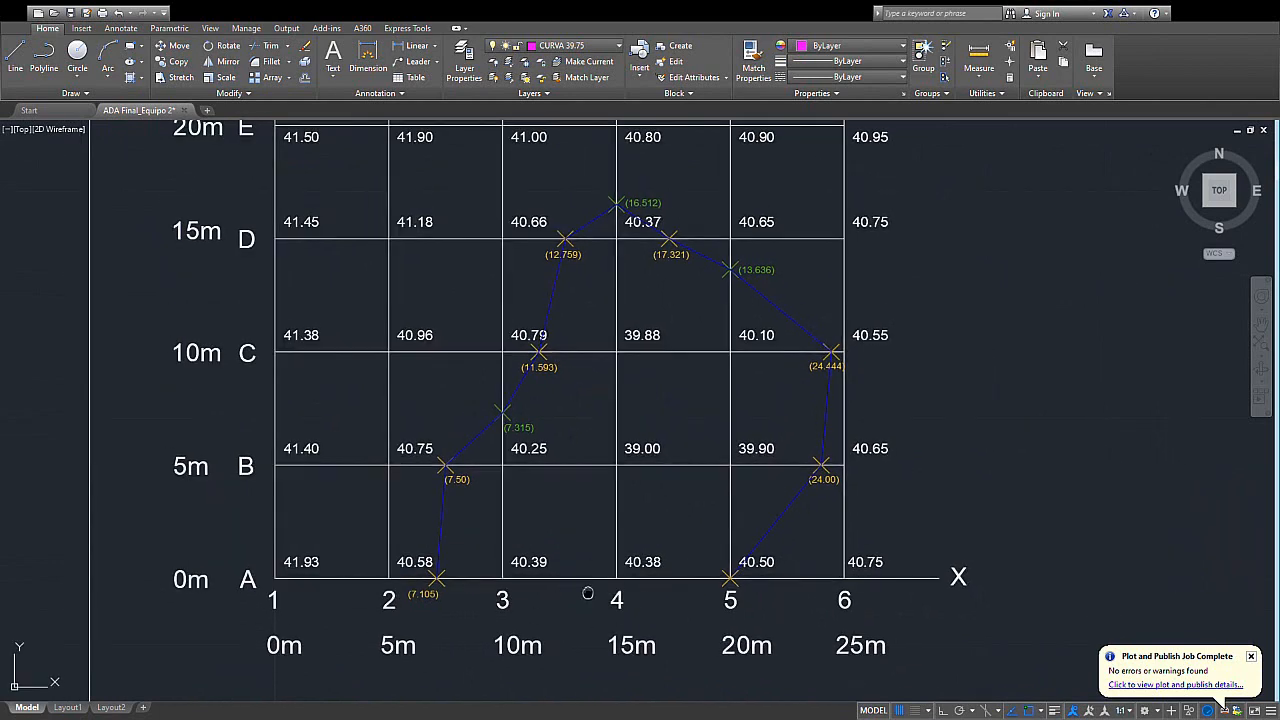
middle_drag(700, 588, 703, 580)
middle_drag(622, 583, 614, 603)
middle_drag(687, 588, 678, 571)
mouse_move(666, 506)
middle_down()
mouse_move(648, 522)
mouse_move(726, 571)
middle_up()
scroll(663, 467, down, 2)
middle_drag(661, 469, 677, 549)
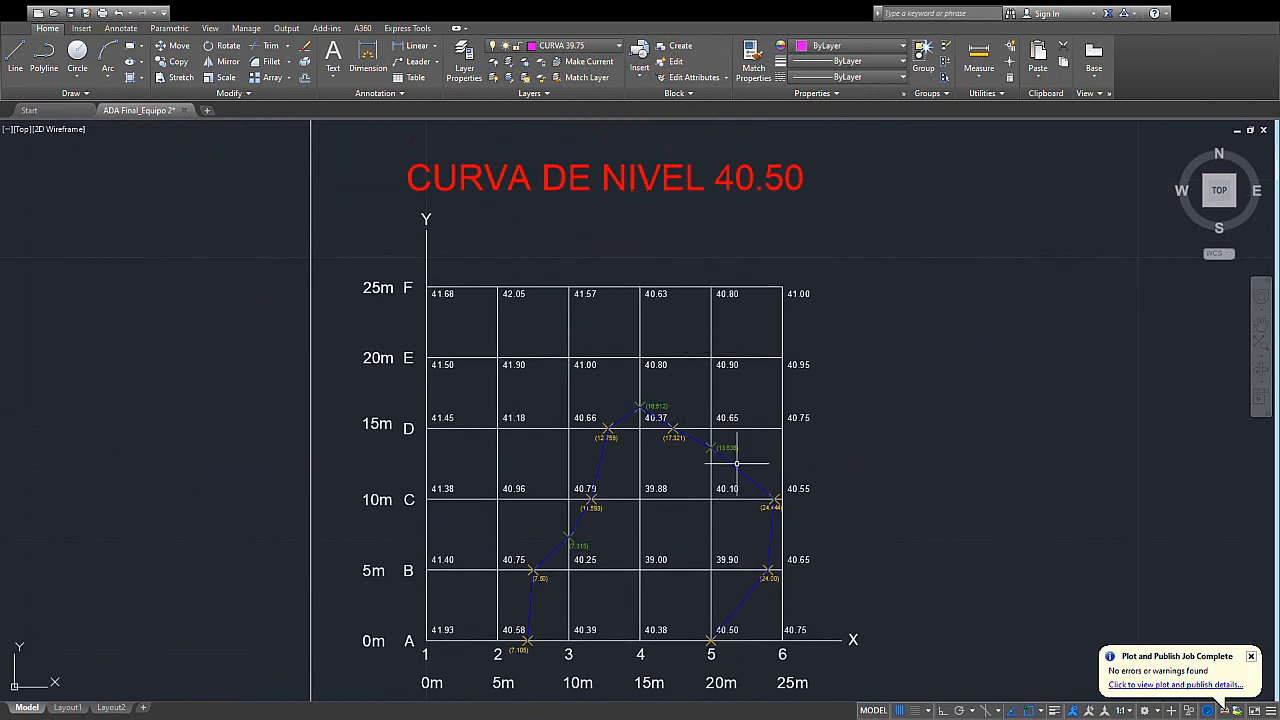
- Examine the contour's point at the 40.50 elevation on A5, close up and against the whole grid
middle_drag(737, 463, 711, 381)
scroll(711, 573, up, 4)
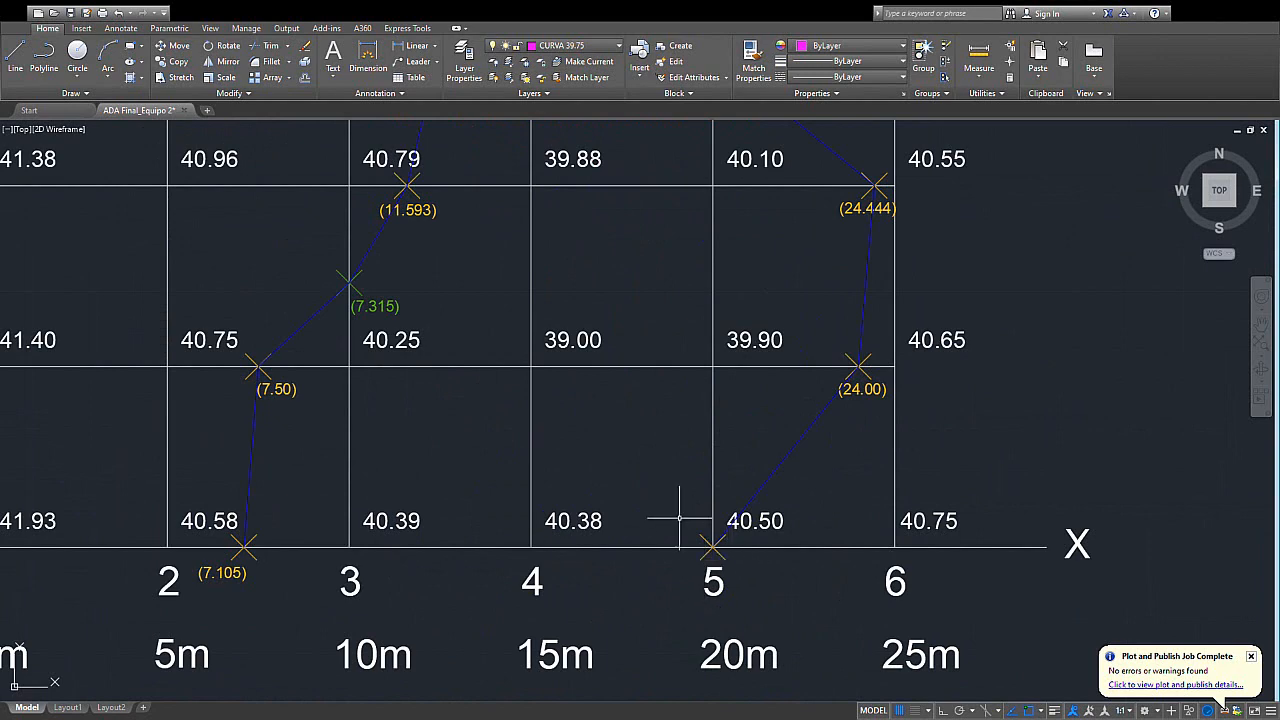
scroll(810, 525, up, 2)
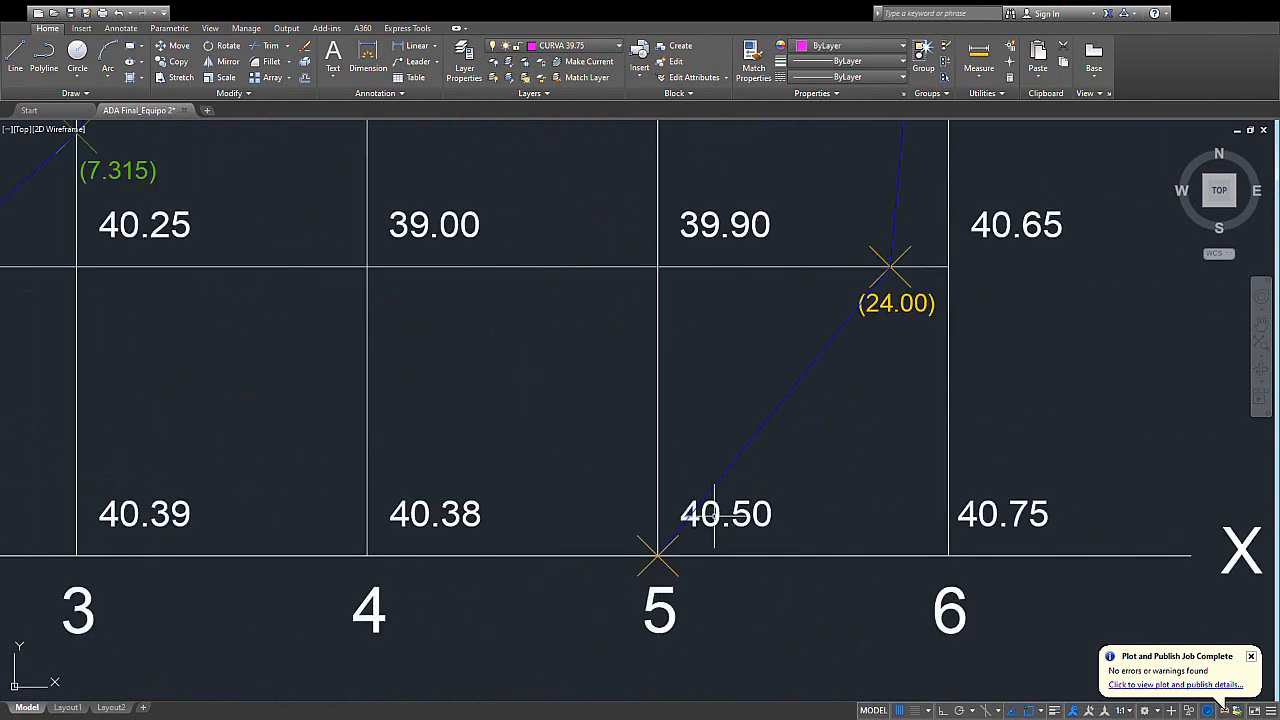
scroll(713, 513, down, 2)
middle_drag(766, 534, 806, 570)
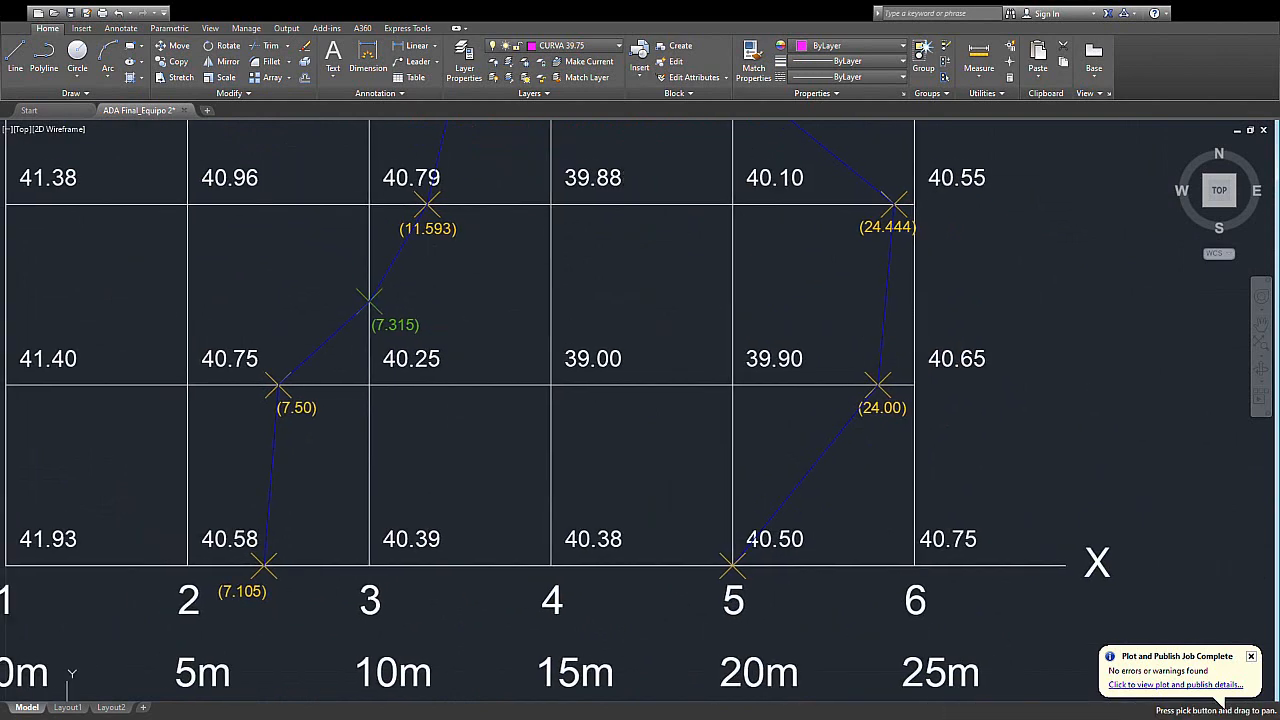
scroll(719, 502, down, 2)
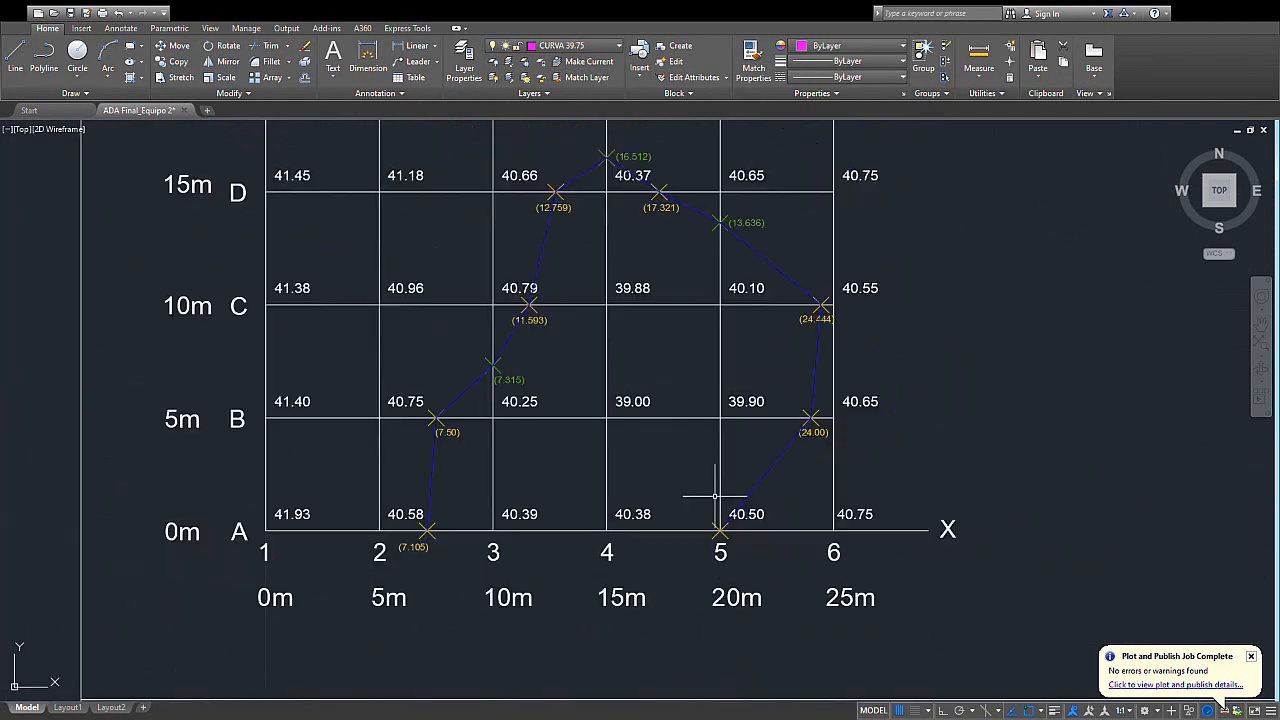
mouse_move(704, 465)
middle_down()
mouse_move(731, 525)
mouse_move(721, 539)
middle_up()
scroll(721, 539, down, 2)
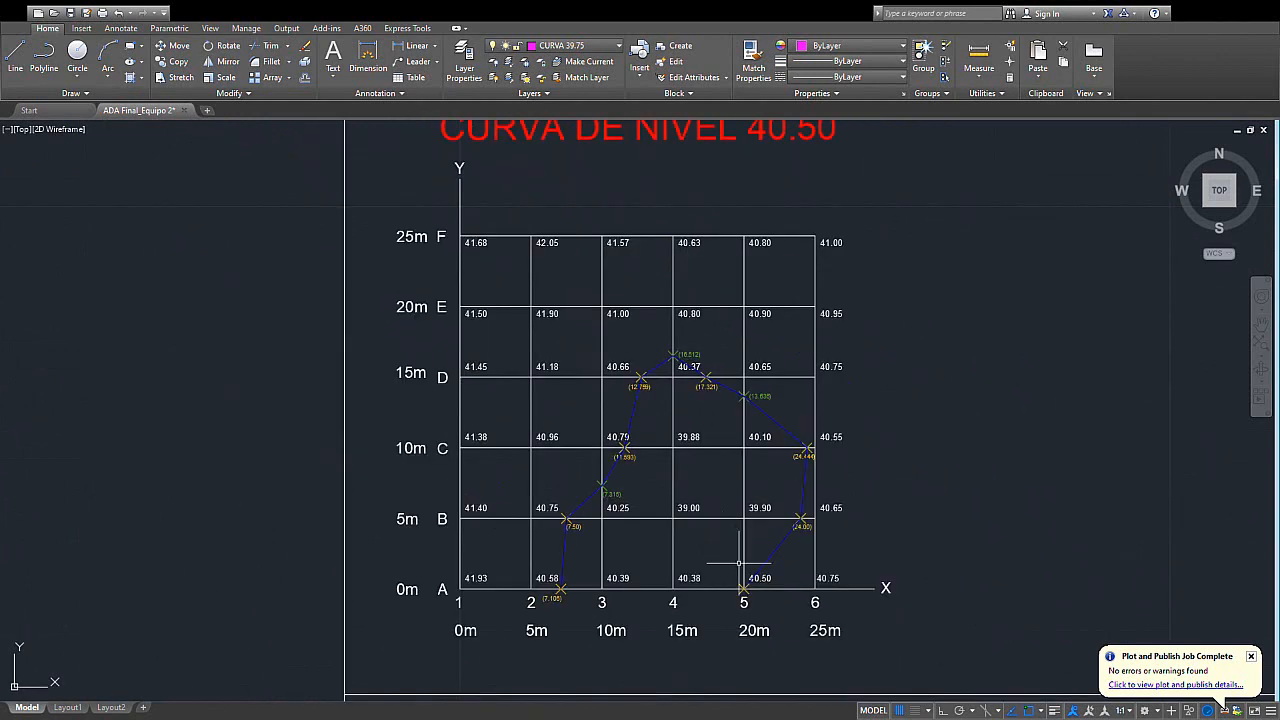
- Examine the 40.50 contour's segment between A5 and the (24.00) point on row B, comparing it with the surrounding elevations
scroll(742, 575, up, 2)
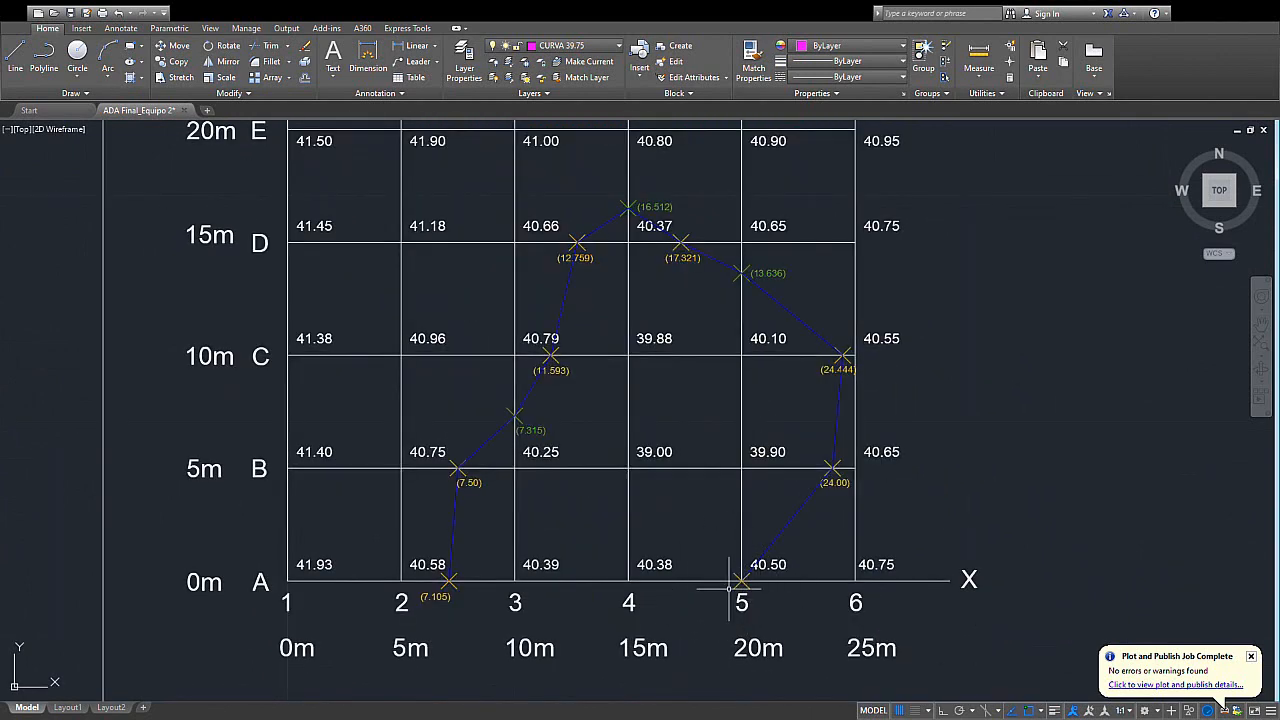
middle_drag(728, 588, 690, 570)
scroll(700, 545, up, 2)
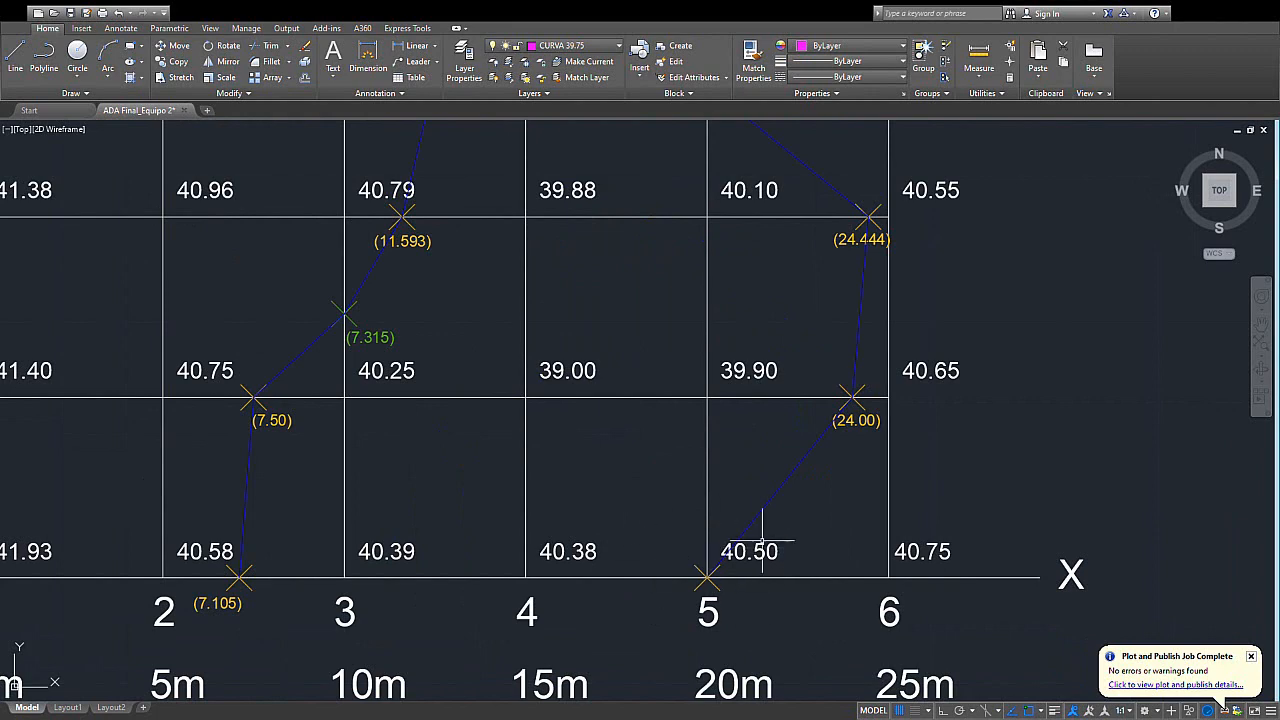
scroll(700, 452, down, 2)
middle_drag(820, 466, 775, 437)
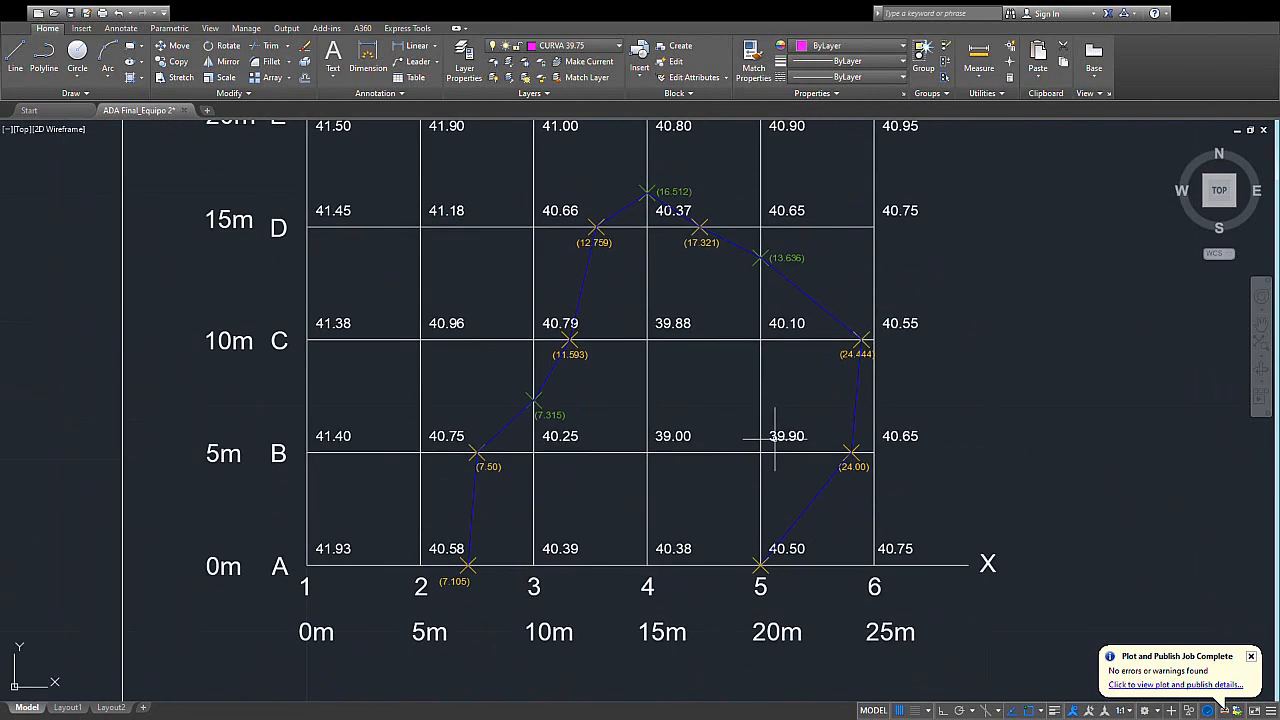
scroll(721, 511, up, 2)
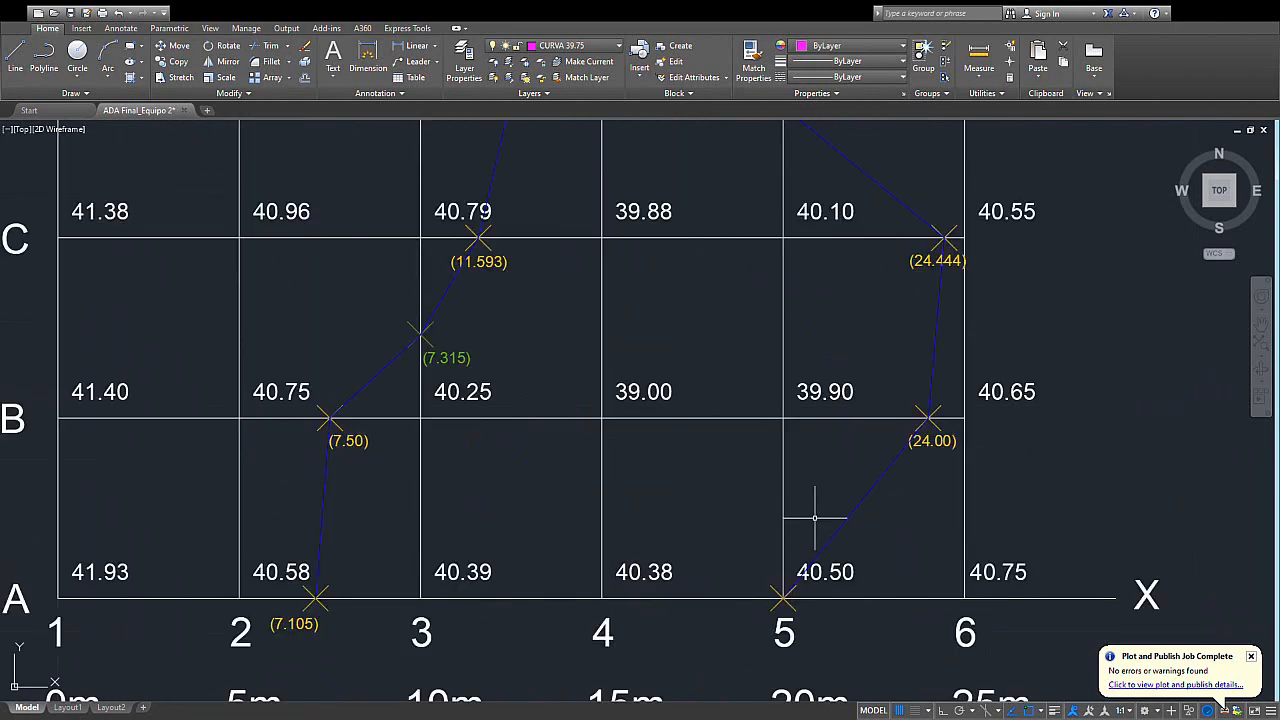
scroll(724, 536, down, 2)
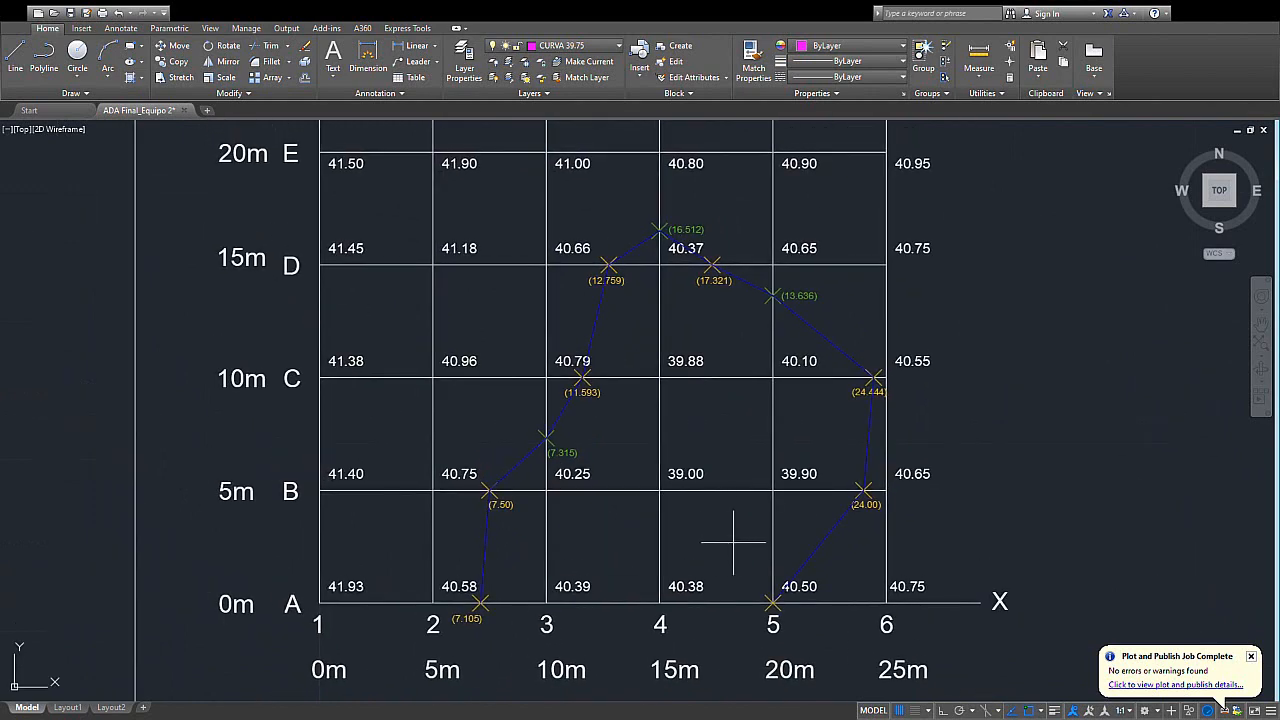
scroll(787, 612, up, 2)
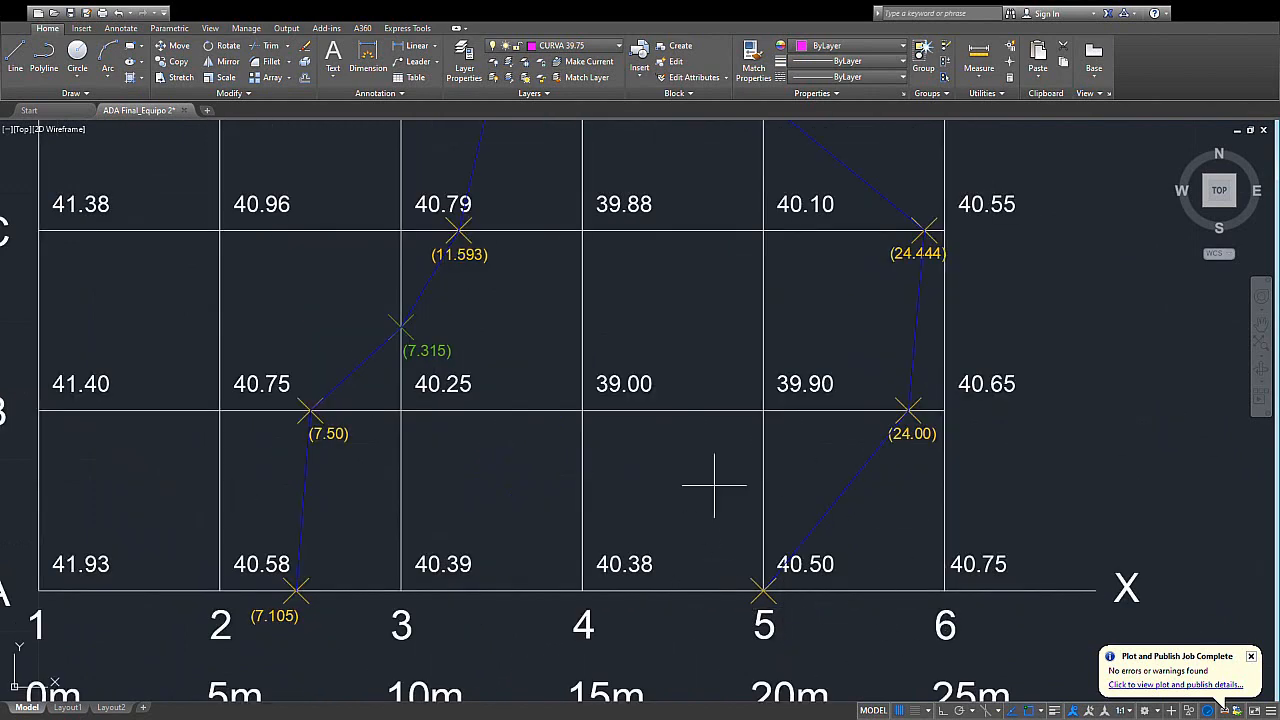
middle_drag(764, 592, 722, 570)
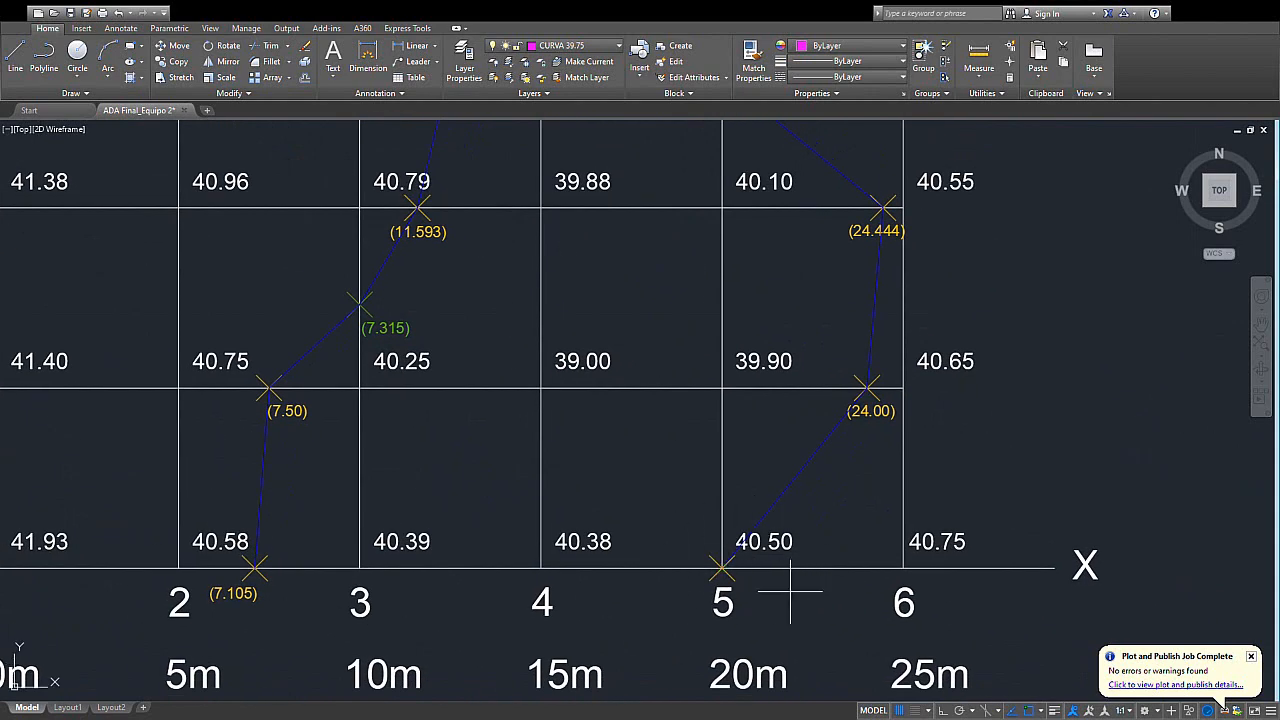
scroll(726, 522, down, 4)
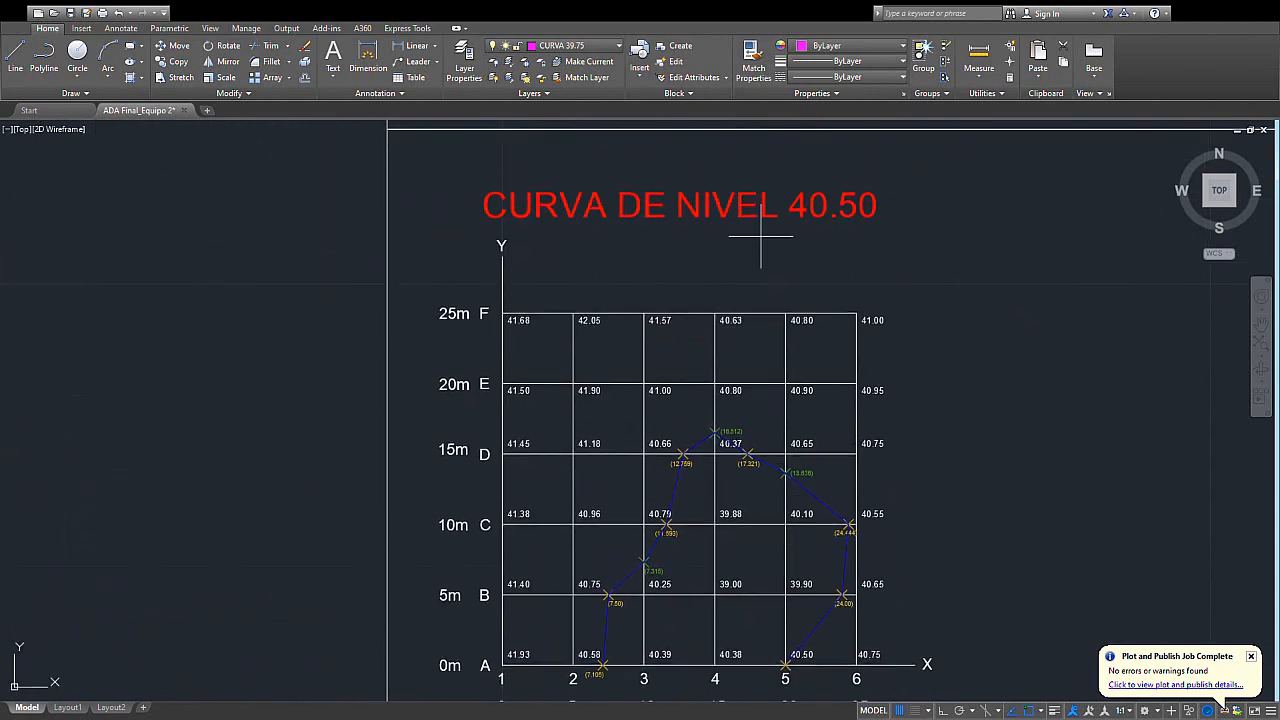
middle_drag(771, 471, 793, 333)
scroll(818, 513, up, 3)
middle_drag(747, 473, 769, 527)
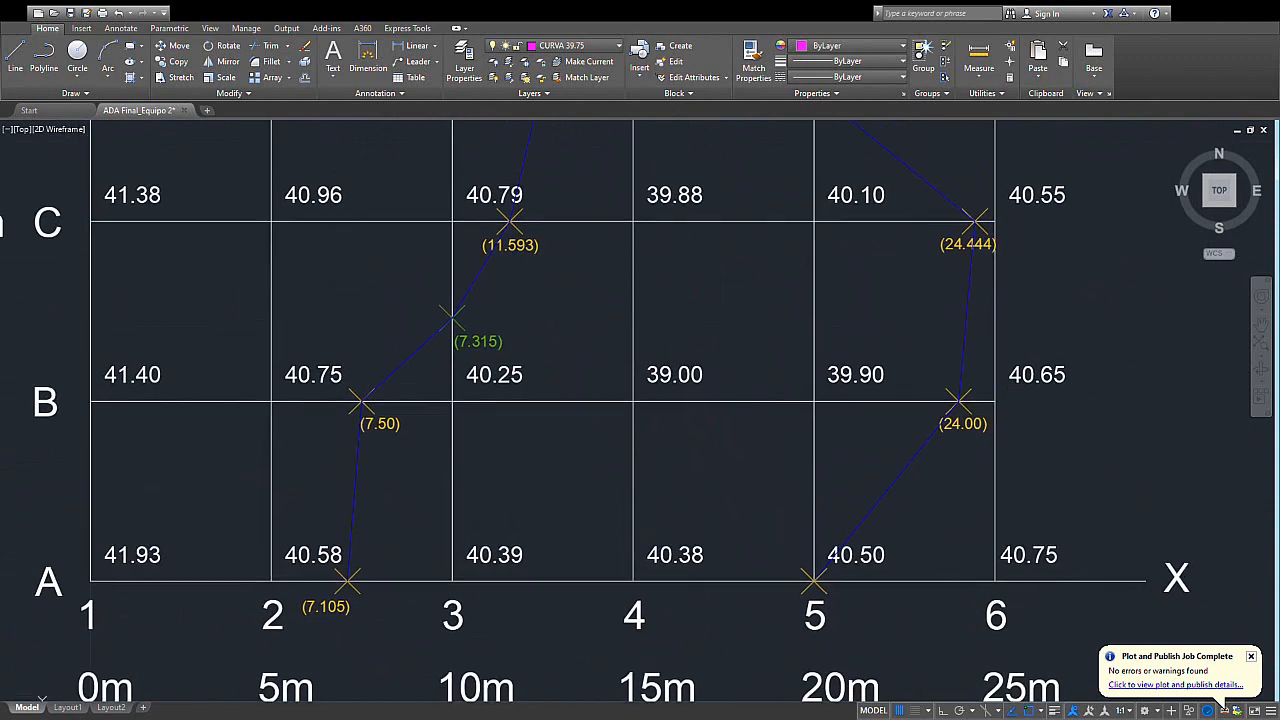
- Draw a straight line from the (24.00) point on row B to the (7.105) point on row A in the 40.50 grid
scroll(935, 418, up, 2)
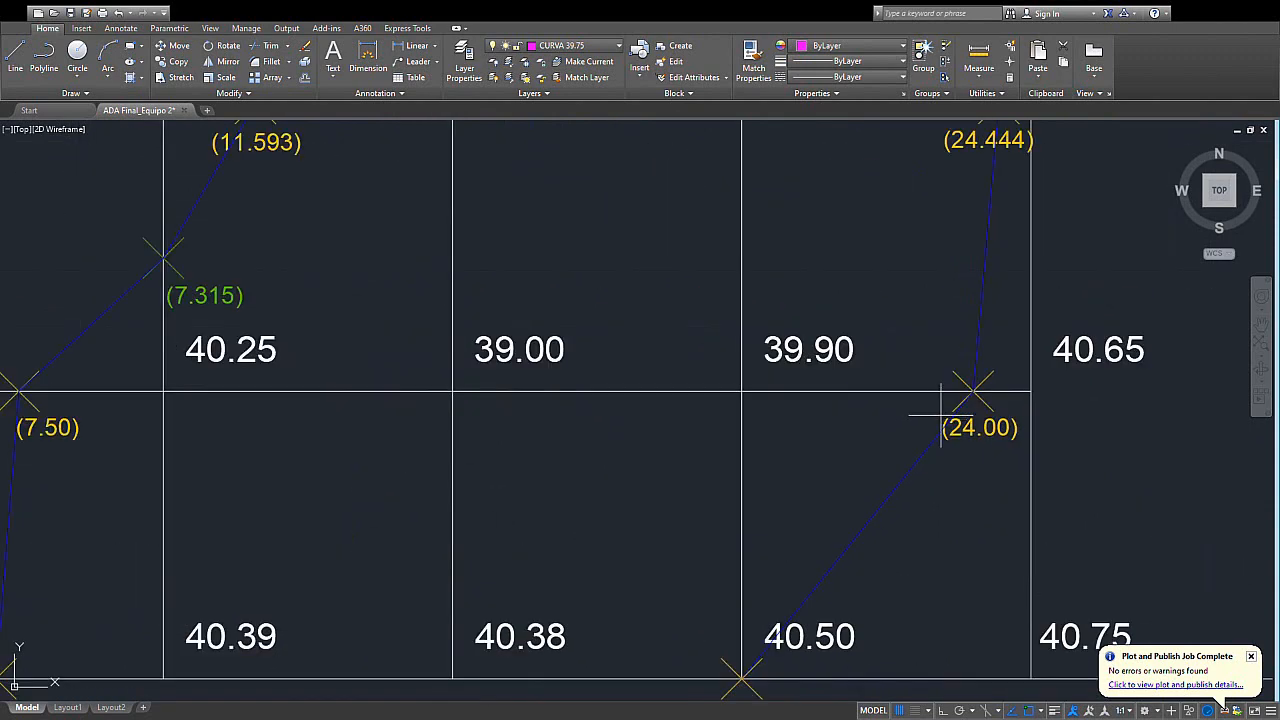
click(974, 391)
mouse_move(620, 514)
middle_down()
mouse_move(827, 446)
mouse_move(825, 564)
middle_up()
scroll(827, 446, down, 2)
scroll(438, 546, up, 2)
click(434, 545)
scroll(614, 471, down, 2)
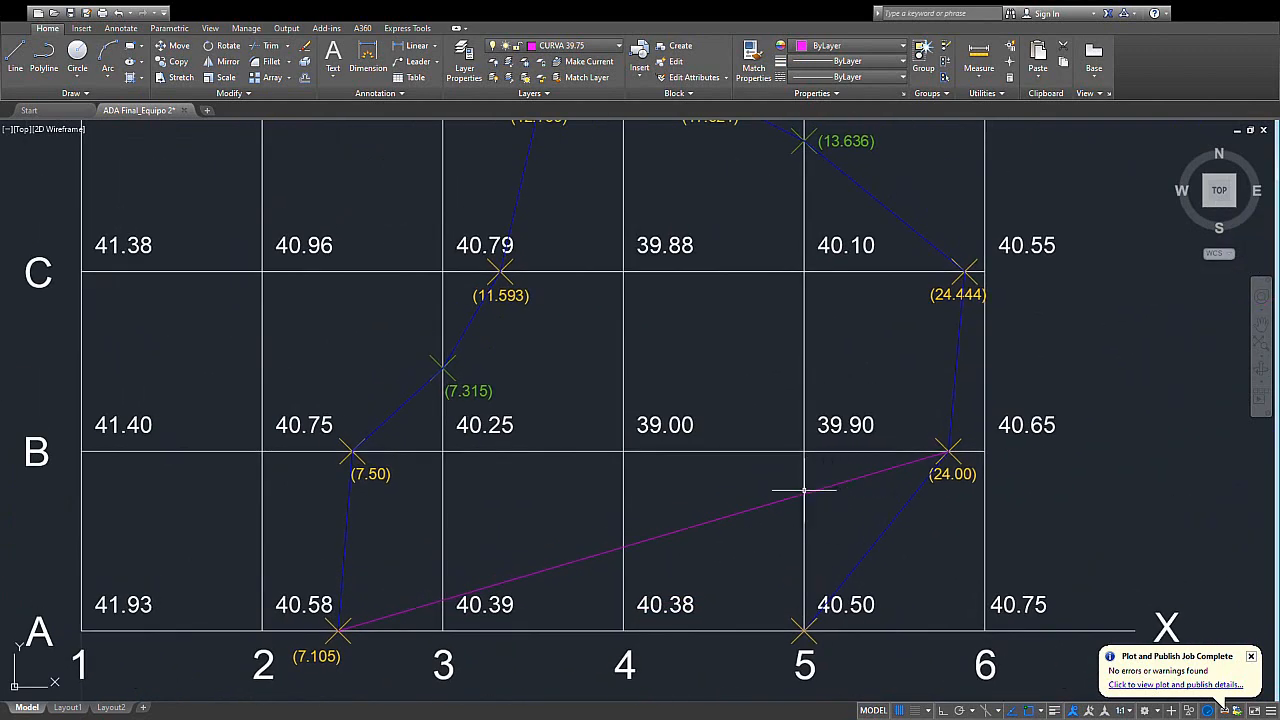
scroll(804, 491, down, 2)
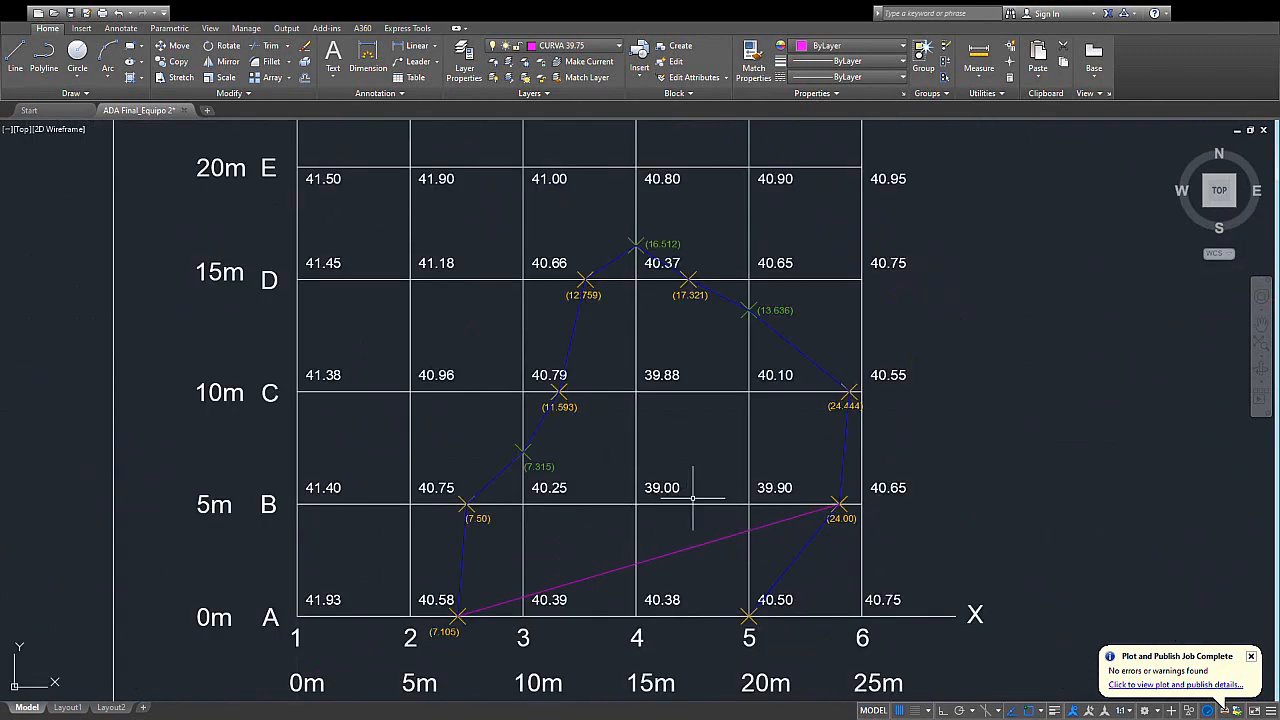
- Examine the new straight line against the rest of the 40.50 contour
click(742, 530)
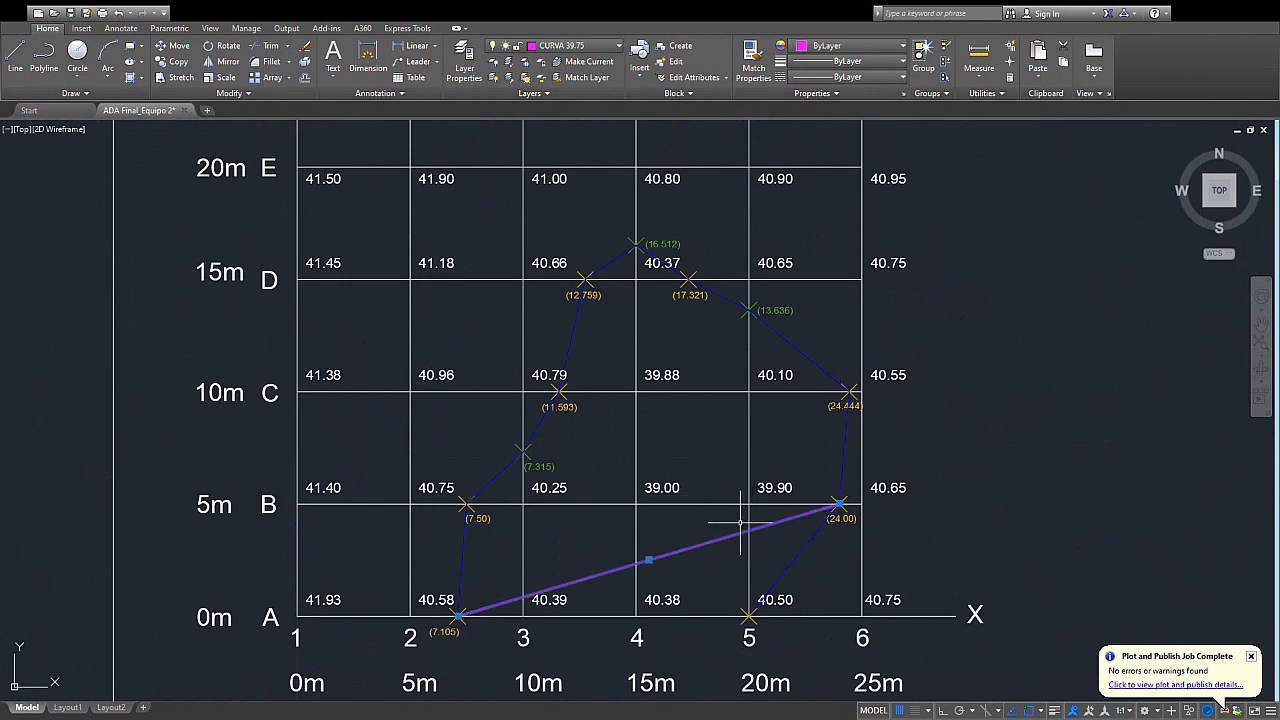
middle_drag(740, 522, 747, 542)
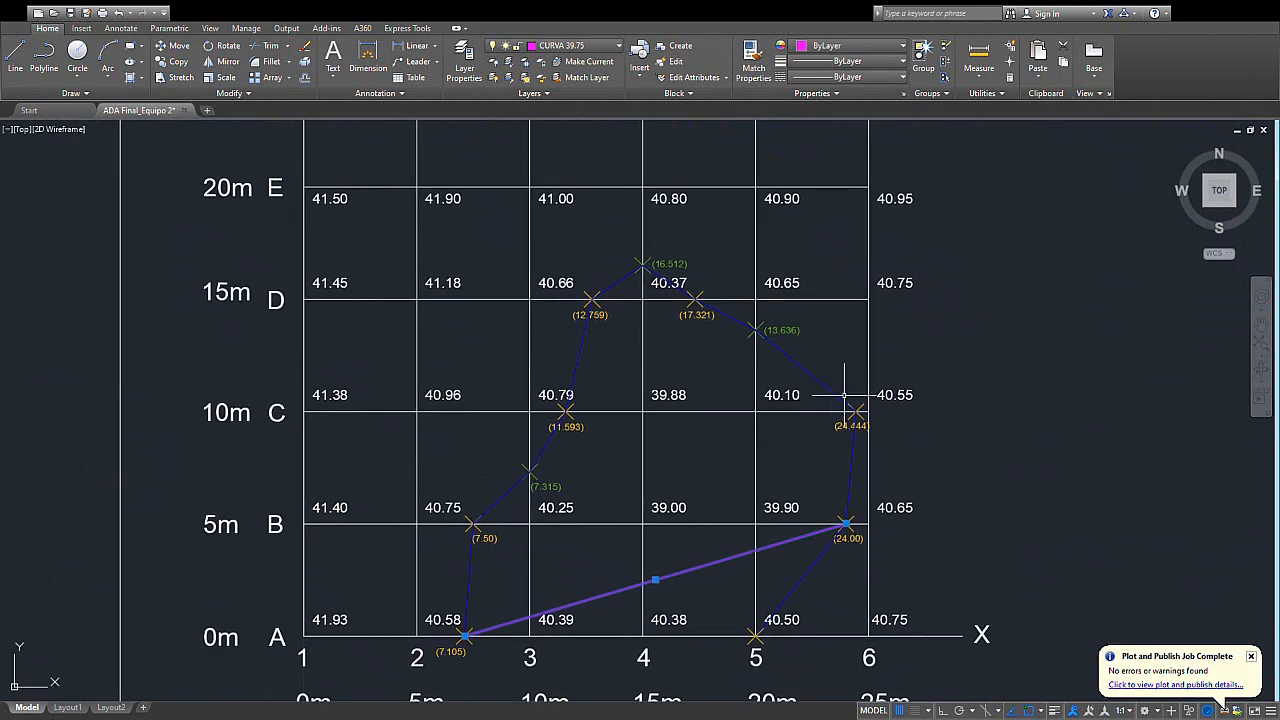
scroll(850, 398, down, 2)
mouse_move(829, 401)
middle_down()
mouse_move(766, 415)
mouse_move(780, 421)
mouse_move(781, 397)
mouse_move(799, 410)
middle_up()
scroll(762, 415, up, 2)
key(Escape)
scroll(815, 430, down, 2)
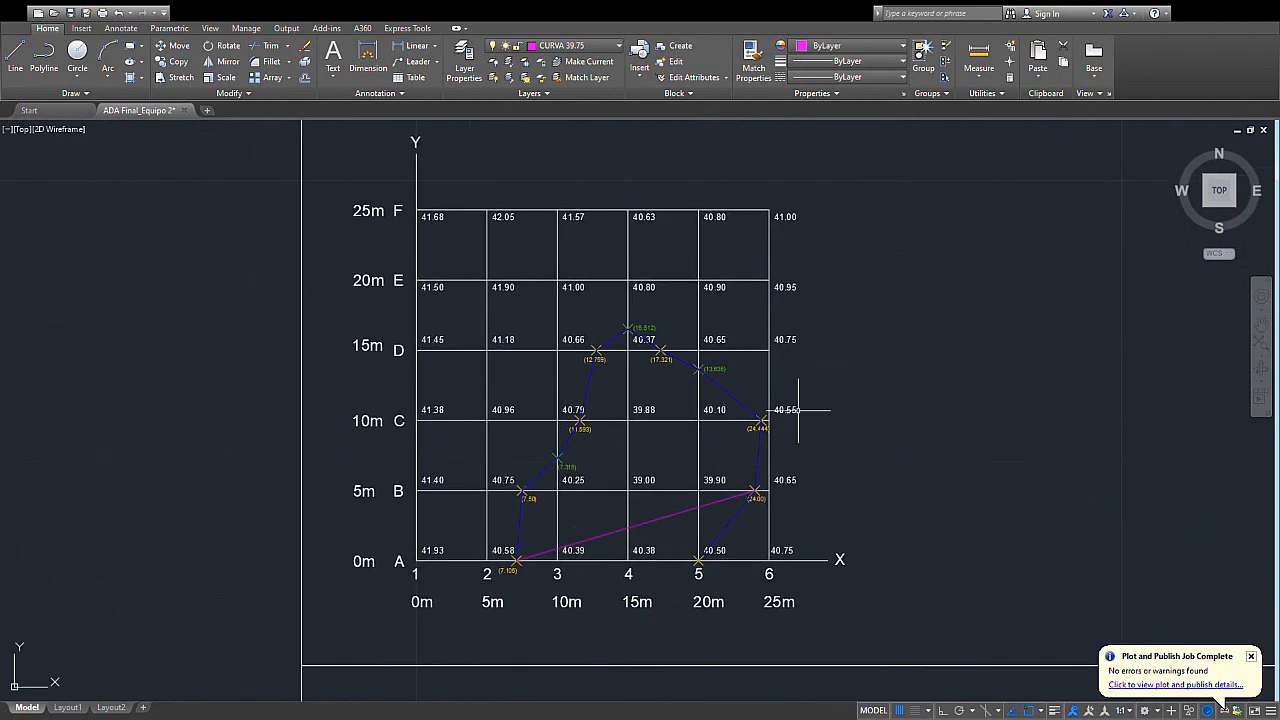
scroll(706, 443, up, 2)
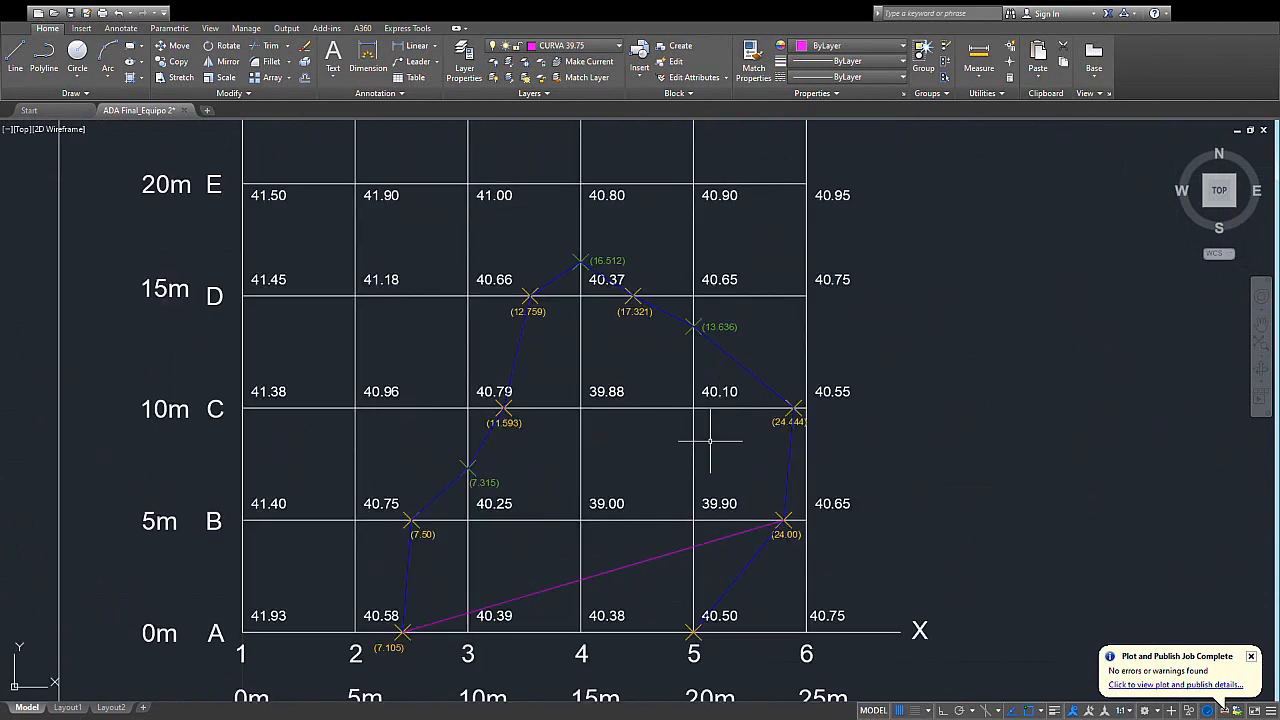
- Copy the 40.50 contour and the straight line onto the CURVA DE NIVEL 40.00 grid, aligning them by grid corner F6
click(760, 378)
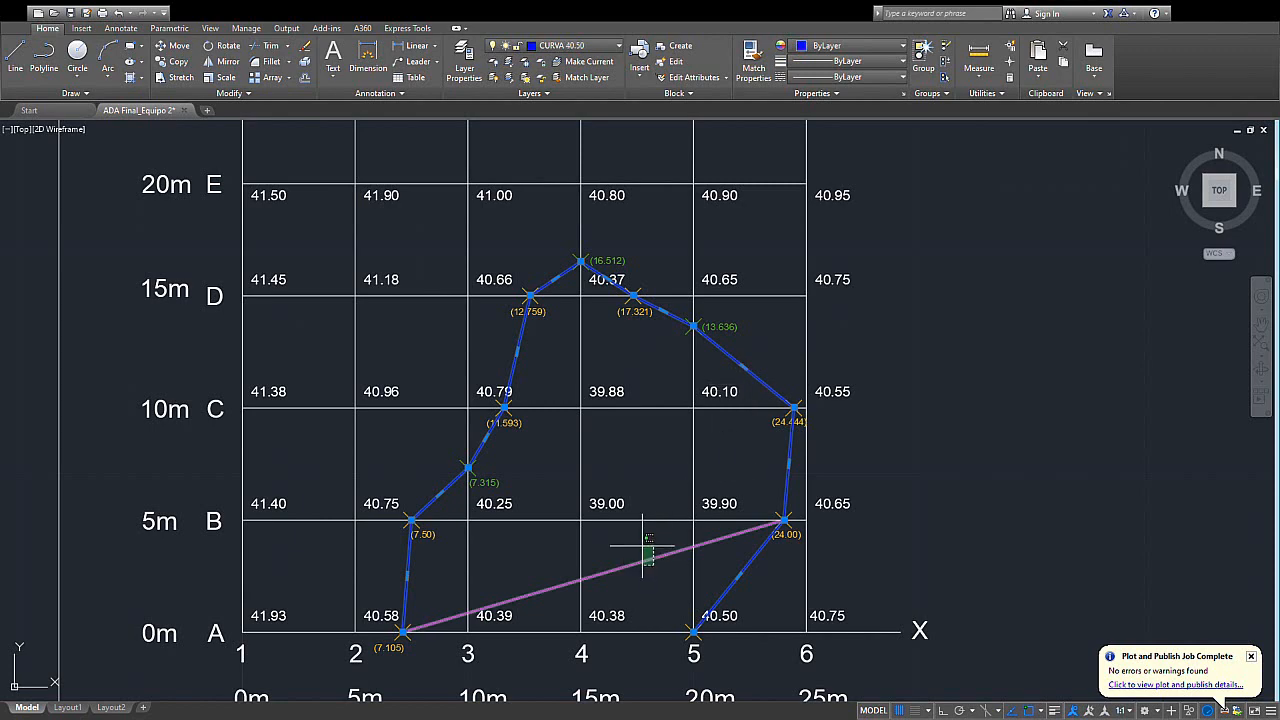
click(643, 548)
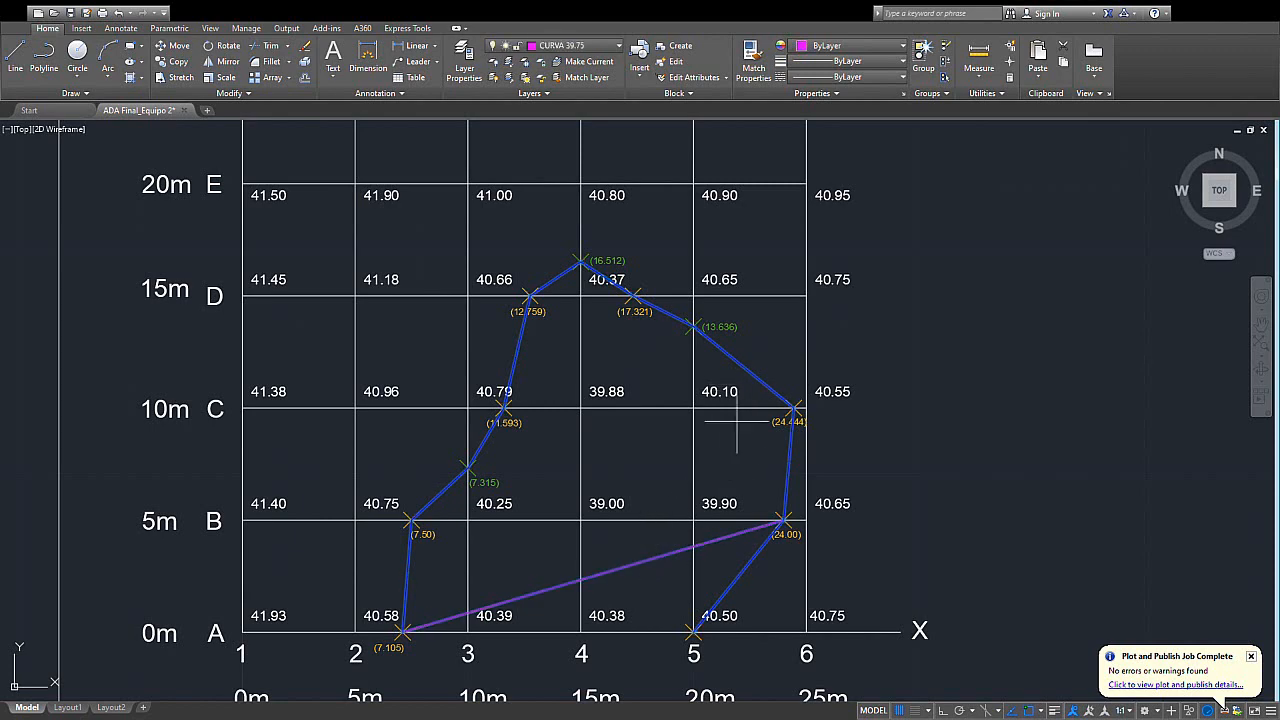
scroll(736, 390, down, 2)
mouse_move(736, 386)
middle_down()
mouse_move(719, 429)
mouse_move(750, 514)
mouse_move(790, 417)
middle_up()
scroll(674, 549, up, 2)
scroll(588, 556, up, 2)
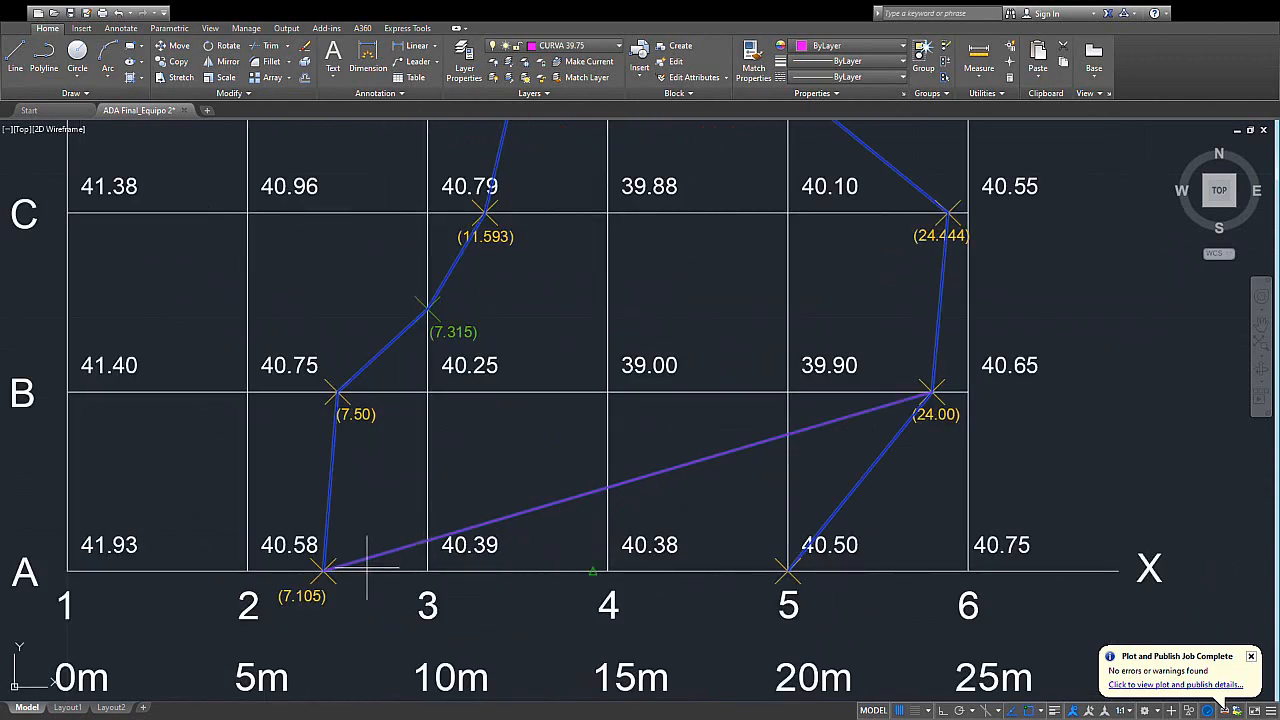
scroll(721, 465, down, 4)
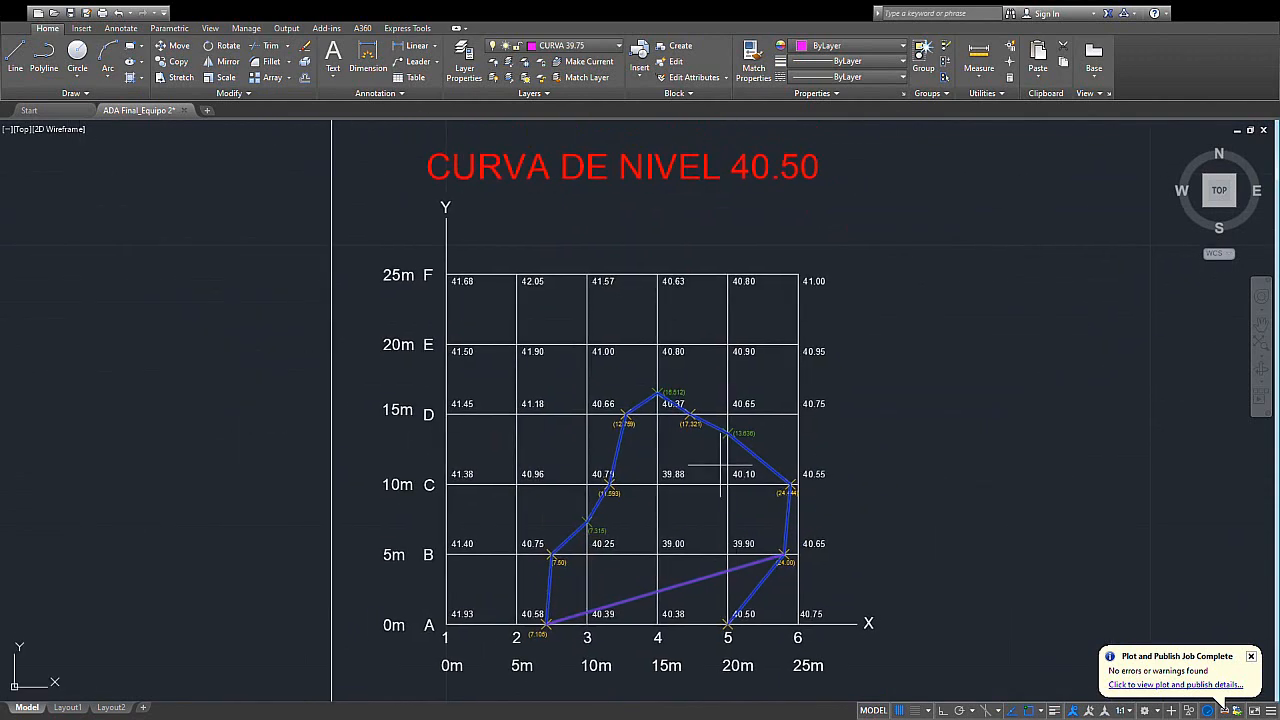
click(798, 275)
scroll(814, 281, down, 2)
middle_drag(814, 281, 567, 617)
middle_drag(733, 455, 617, 544)
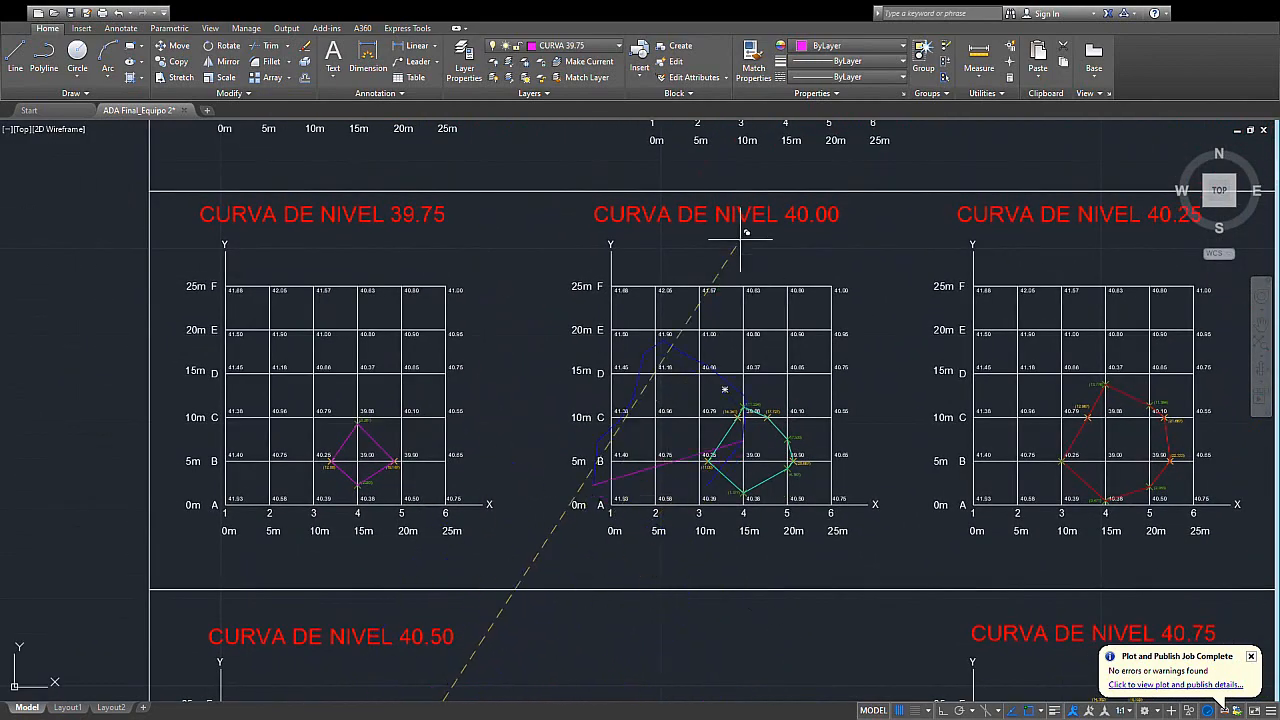
scroll(818, 261, up, 4)
click(851, 325)
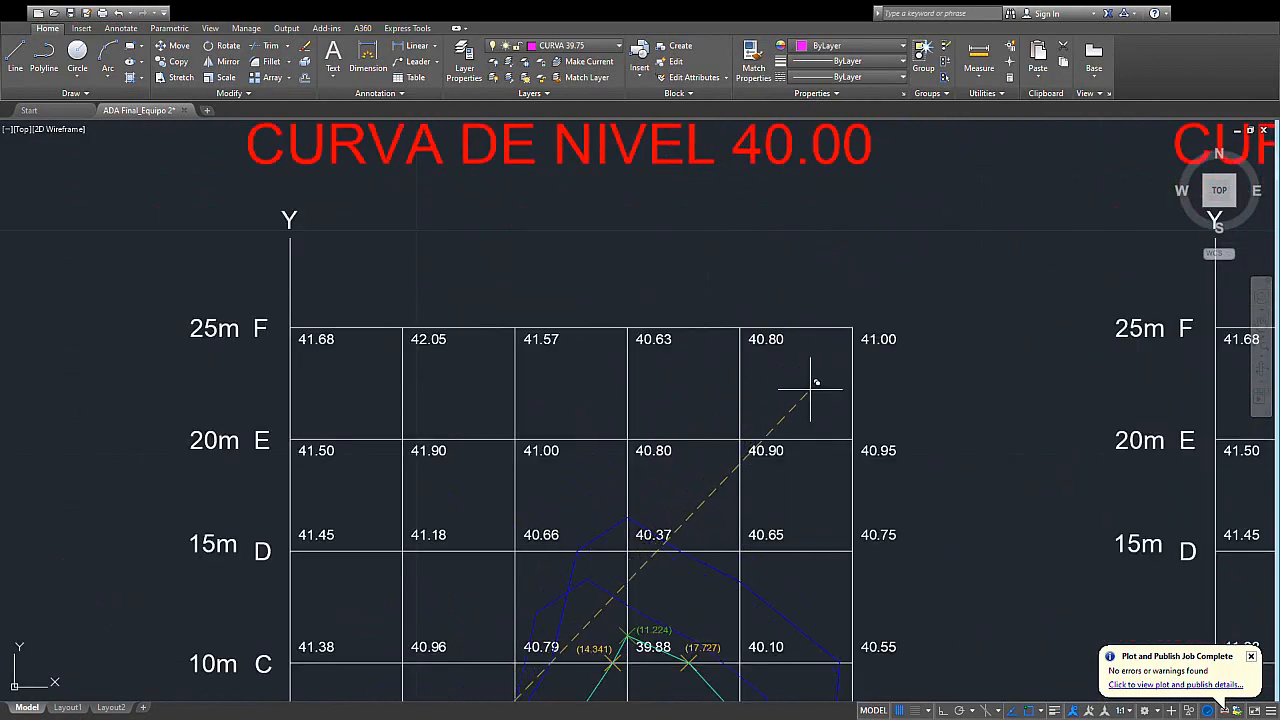
- Examine how the copied 40.50 contour and straight line lie relative to the 40.00 contour around rows A and B
scroll(778, 480, down, 2)
middle_drag(777, 483, 807, 349)
scroll(782, 510, up, 2)
middle_drag(789, 569, 794, 437)
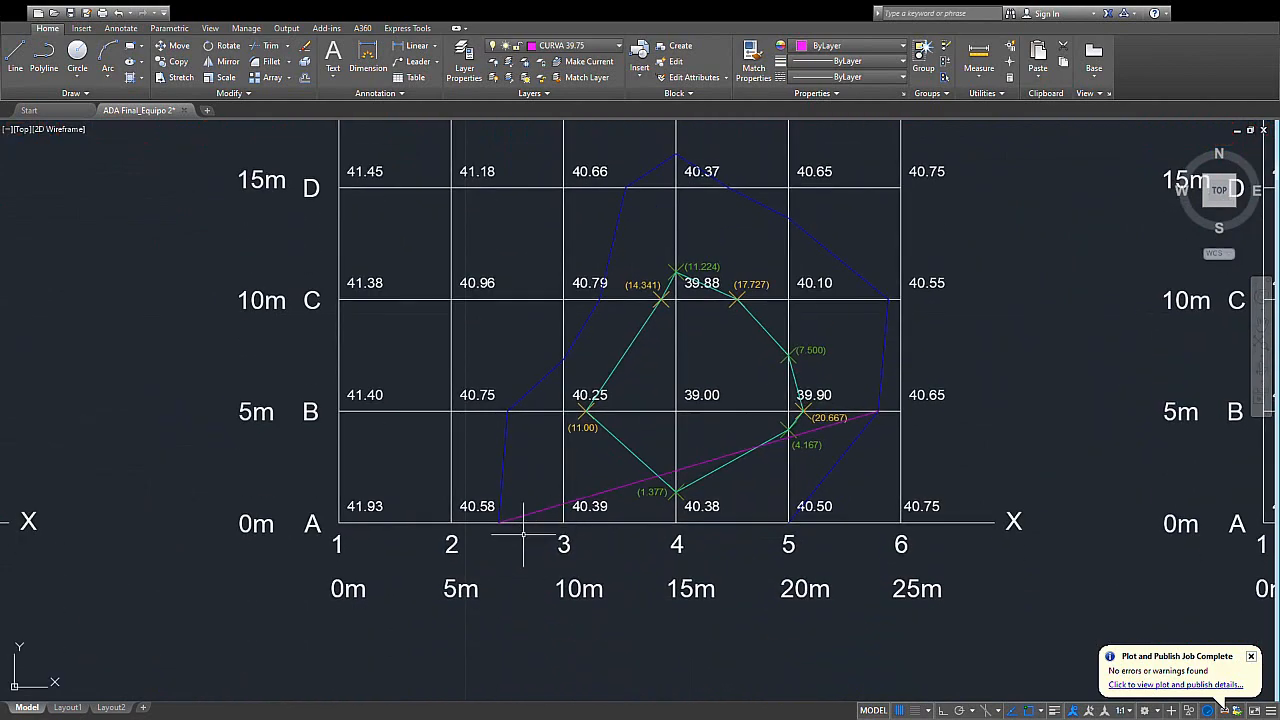
scroll(535, 520, up, 2)
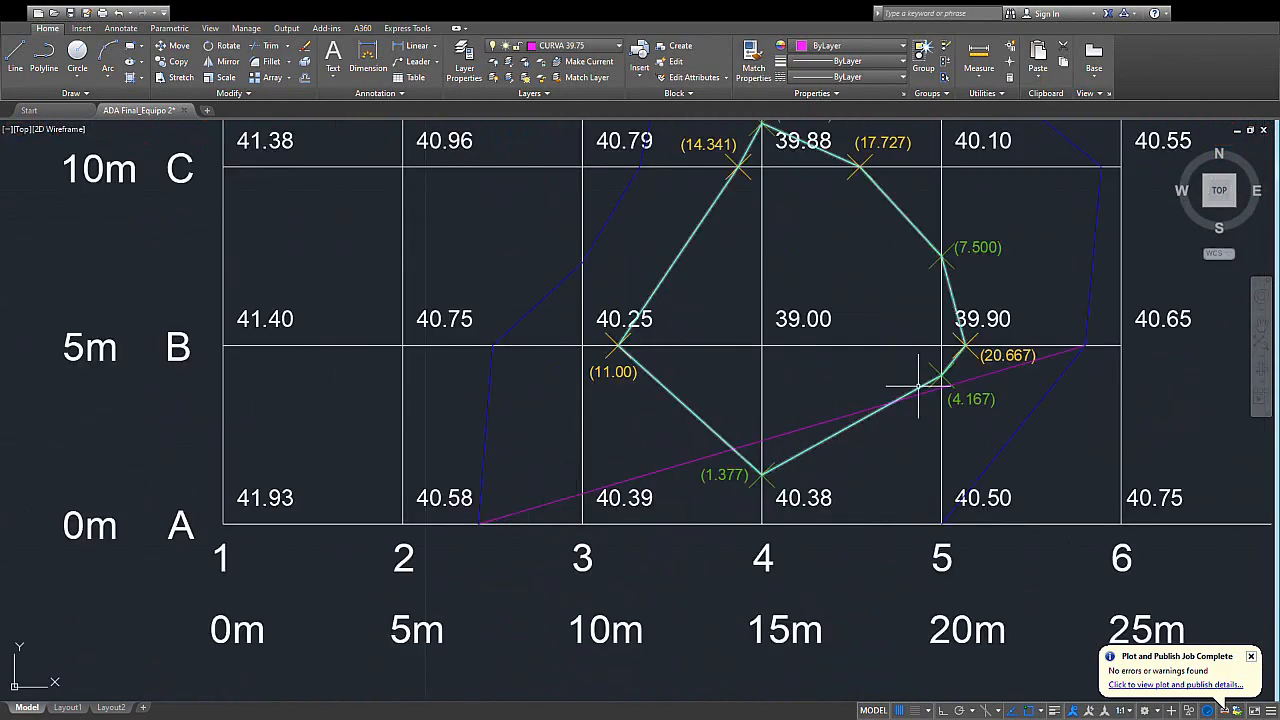
middle_drag(890, 380, 546, 447)
middle_drag(264, 477, 534, 457)
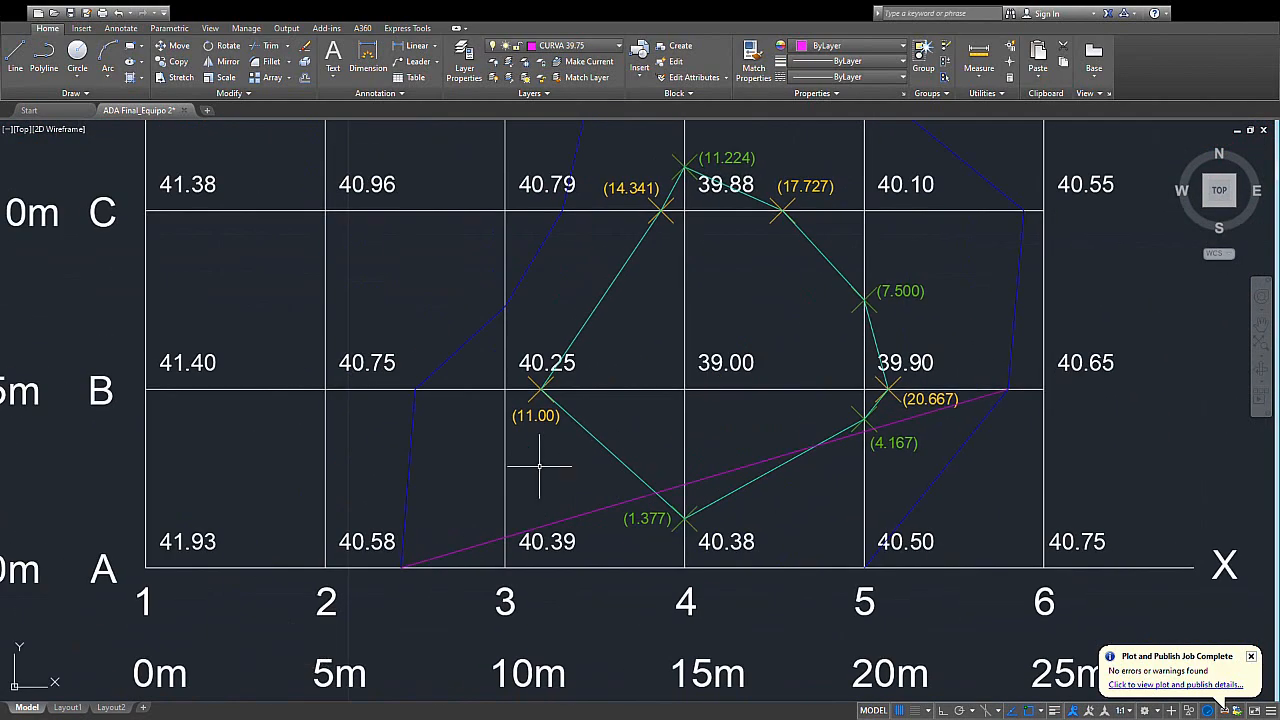
- Compare the straight line overlaid on the 40.00 grid with the 39.75 contour and the original contour in the 40.50 grid
middle_drag(684, 451, 675, 475)
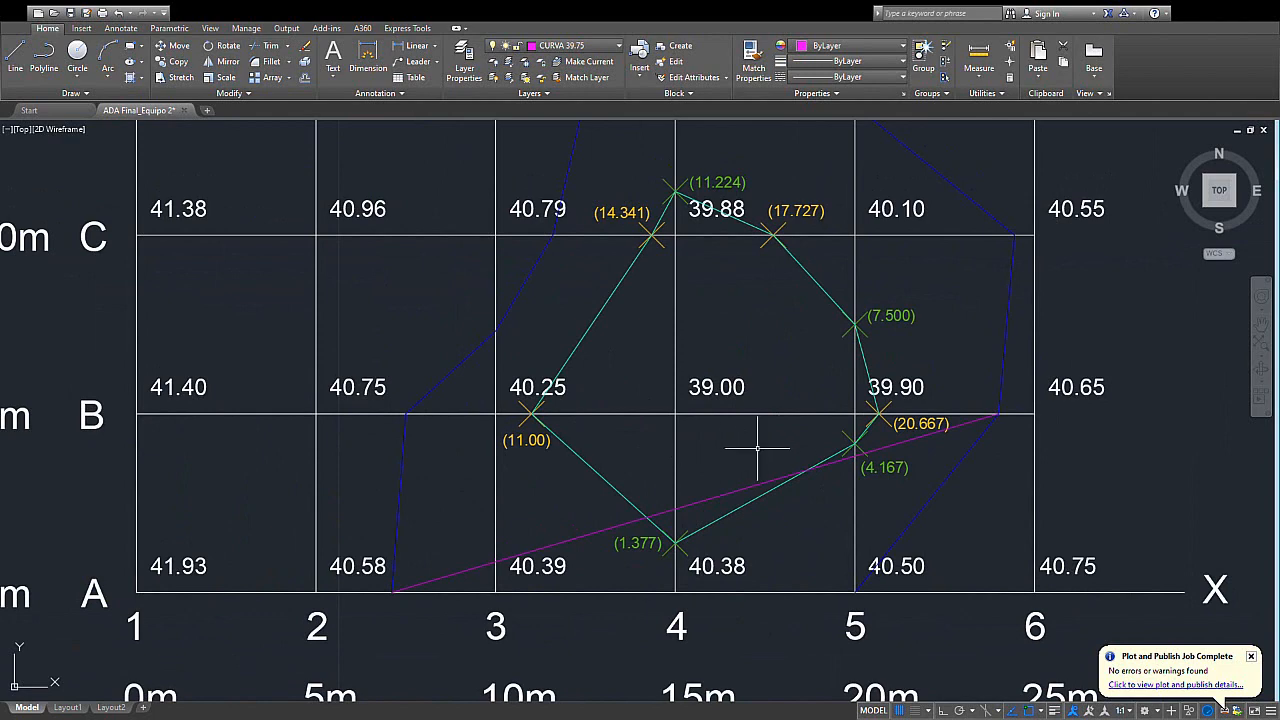
middle_drag(757, 448, 685, 476)
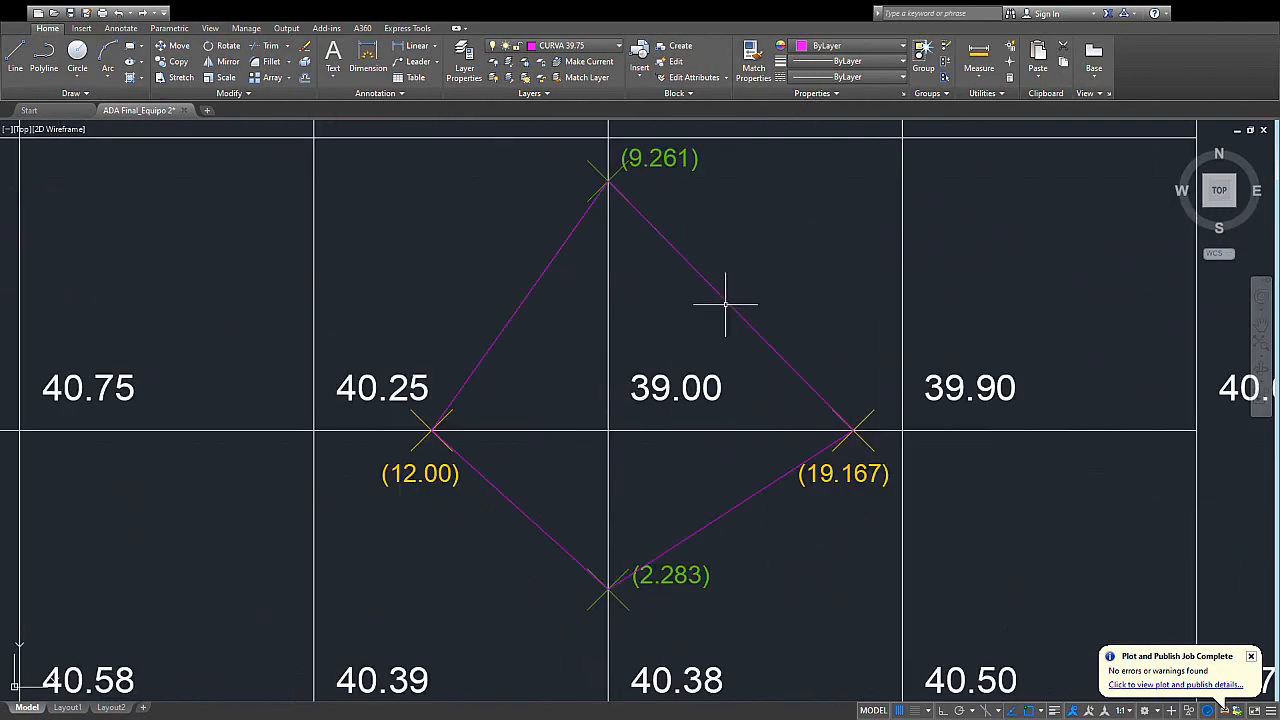
scroll(734, 297, down, 10)
scroll(735, 449, up, 6)
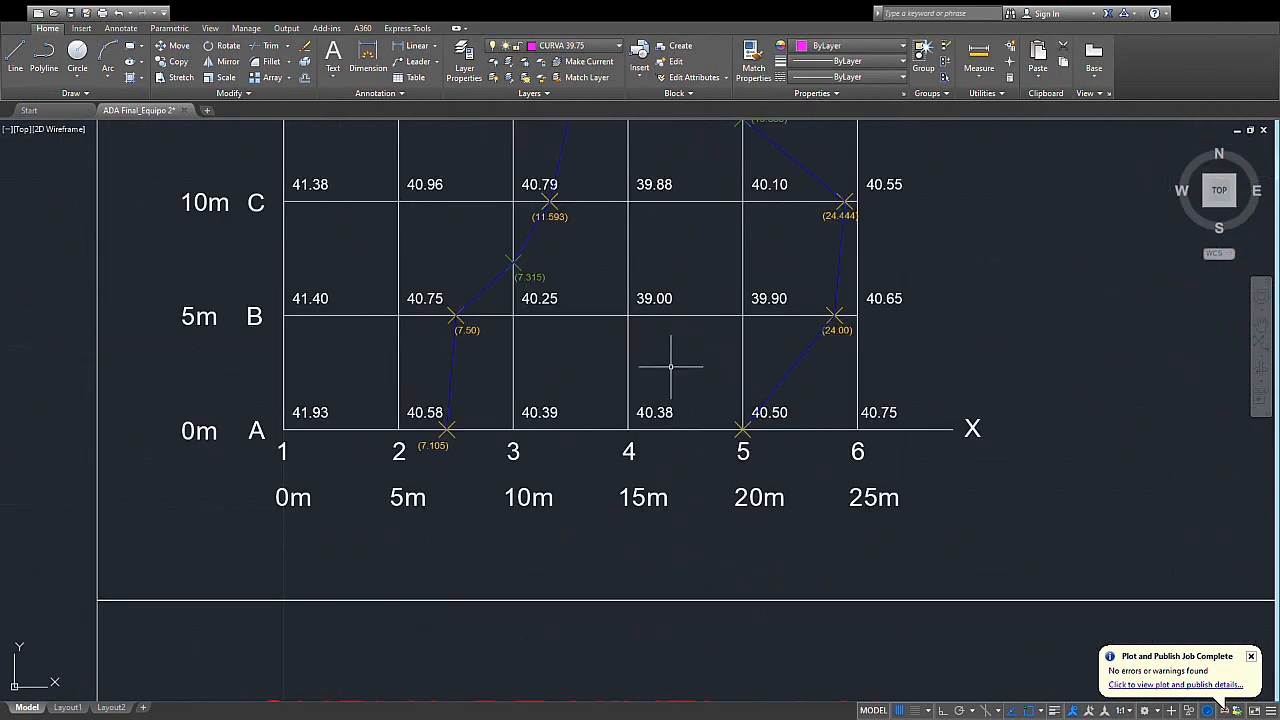
middle_drag(696, 209, 764, 338)
middle_drag(664, 239, 664, 301)
mouse_move(729, 390)
middle_down()
mouse_move(746, 366)
mouse_move(740, 340)
middle_up()
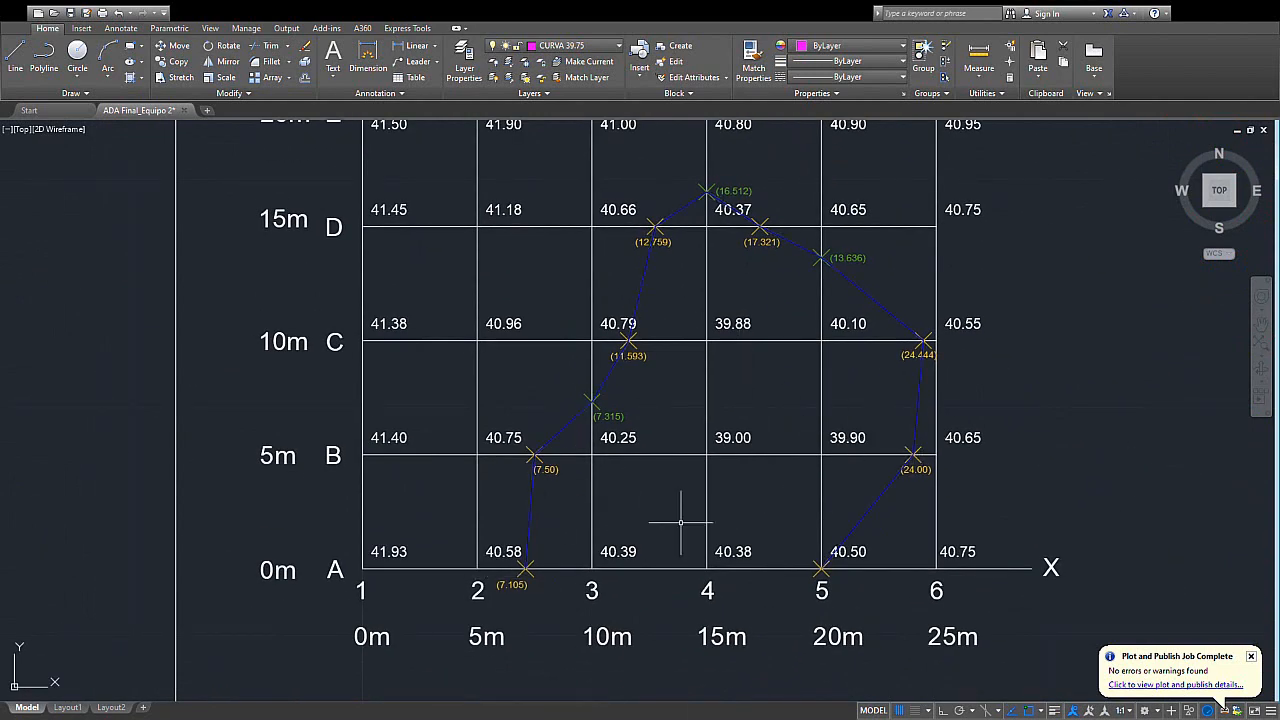
mouse_move(680, 514)
middle_down()
mouse_move(623, 480)
mouse_move(520, 488)
middle_up()
scroll(712, 511, down, 6)
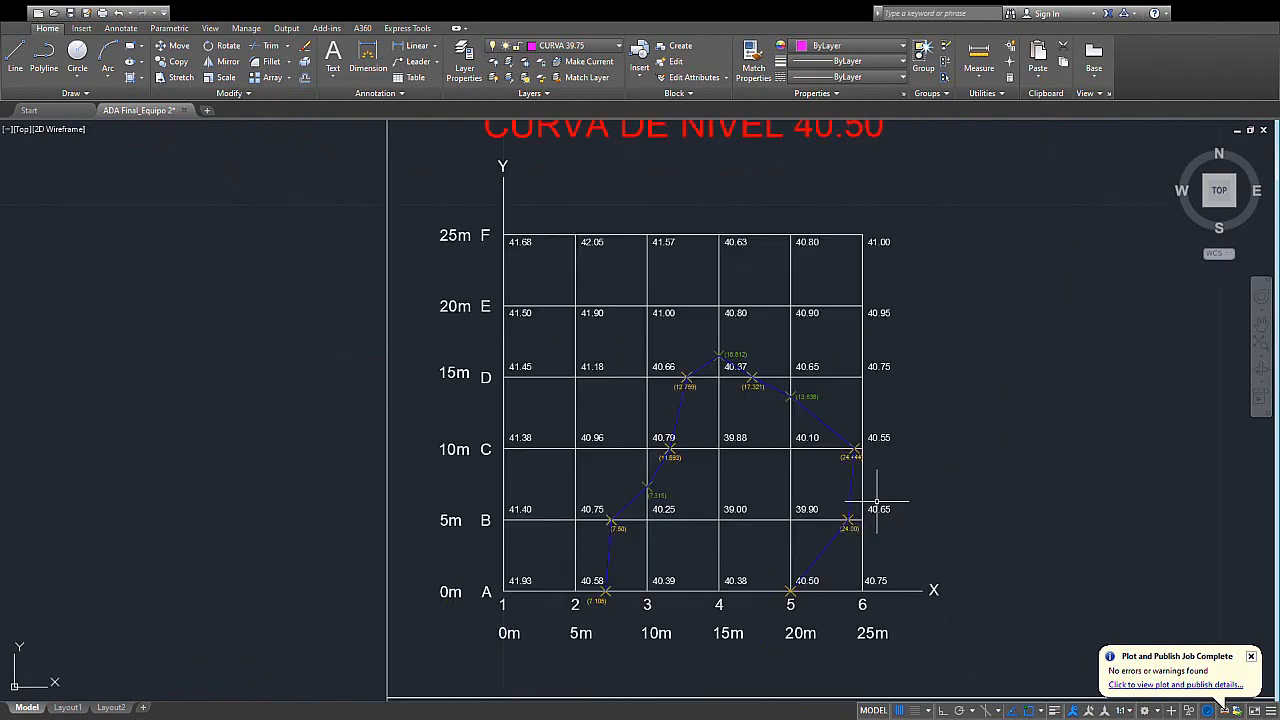
- Examine the 40.75 contour from row F down to row A in the CURVA DE NIVEL 40.75 grid
mouse_move(702, 477)
middle_down()
mouse_move(863, 488)
mouse_move(441, 486)
middle_up()
middle_drag(760, 475, 600, 469)
scroll(813, 365, up, 2)
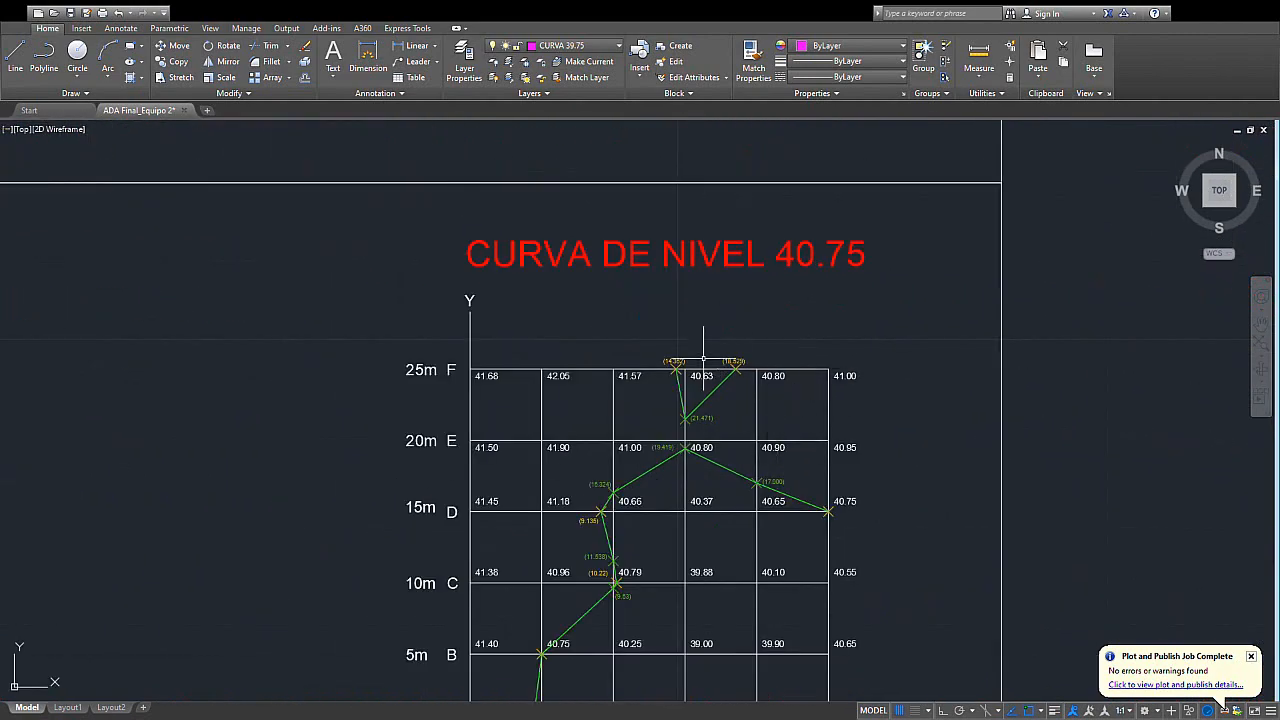
mouse_move(764, 434)
middle_down()
mouse_move(754, 398)
mouse_move(773, 301)
mouse_move(771, 383)
middle_up()
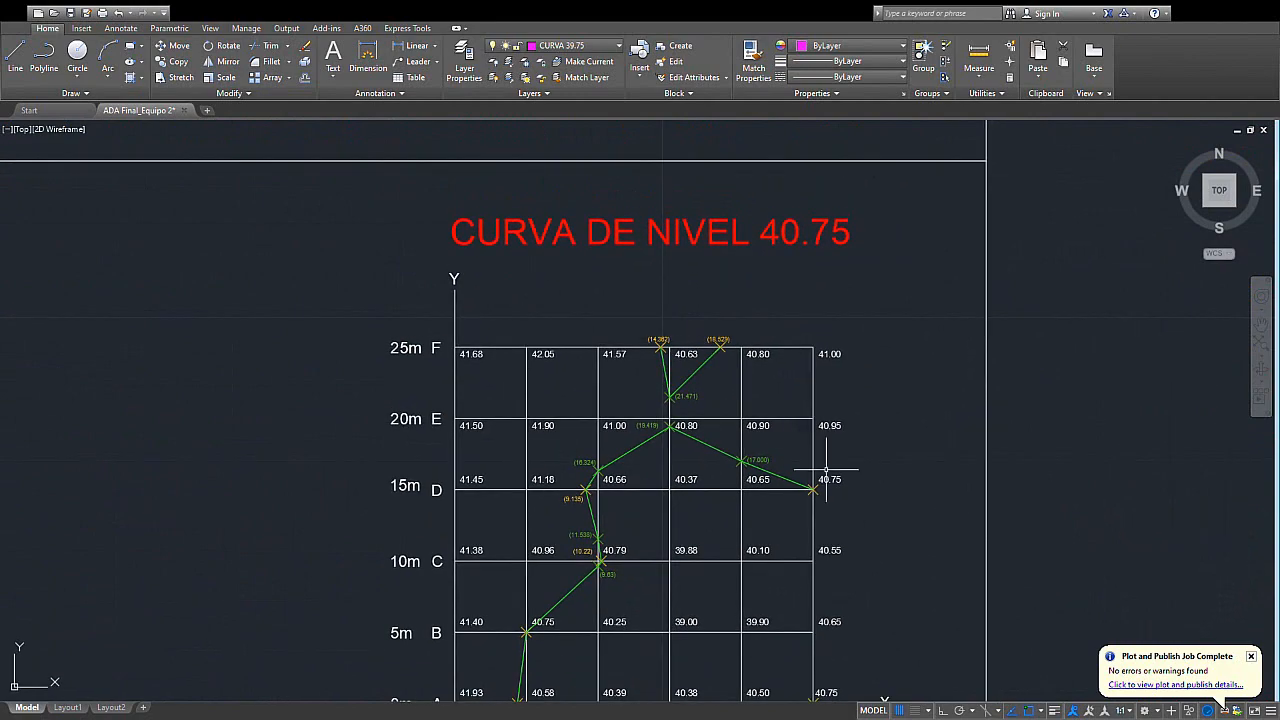
middle_drag(823, 483, 775, 393)
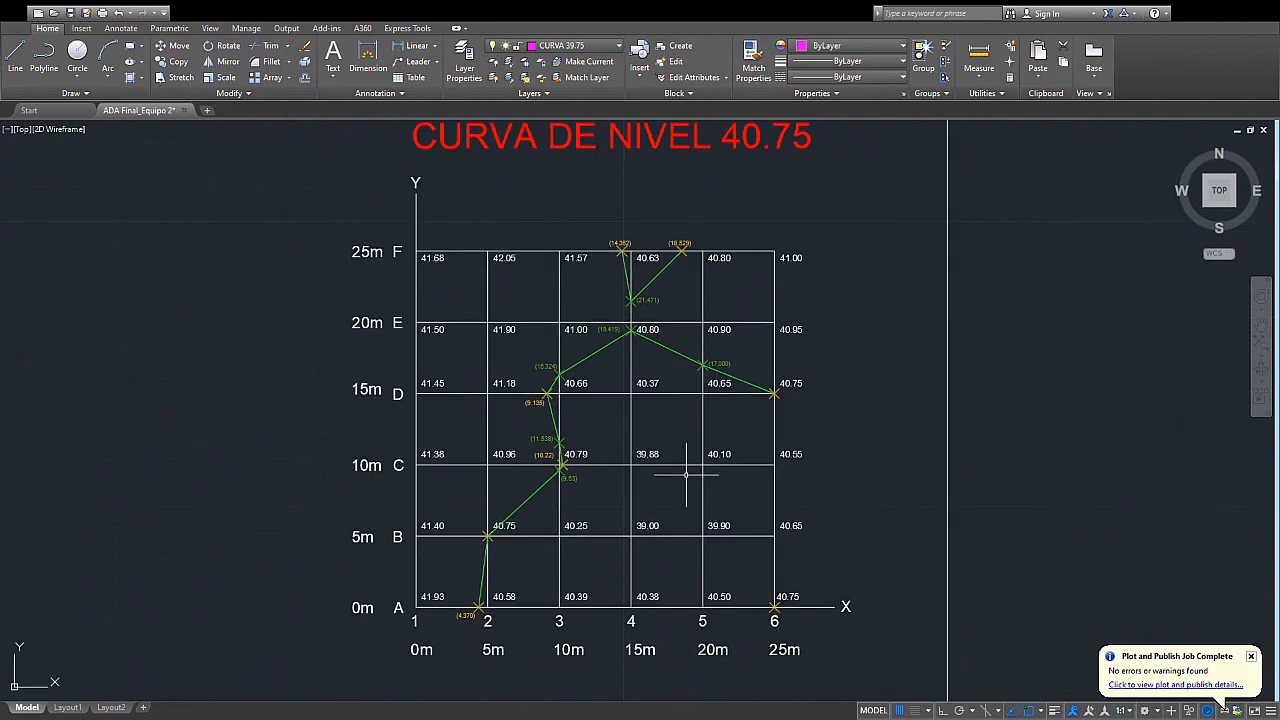
- Examine the 41.00 contour and its isolated corner point at F6 in the CURVA DE NIVEL 41.00 grid
scroll(809, 449, down, 4)
middle_drag(826, 426, 975, 265)
middle_drag(542, 489, 614, 419)
scroll(447, 453, up, 2)
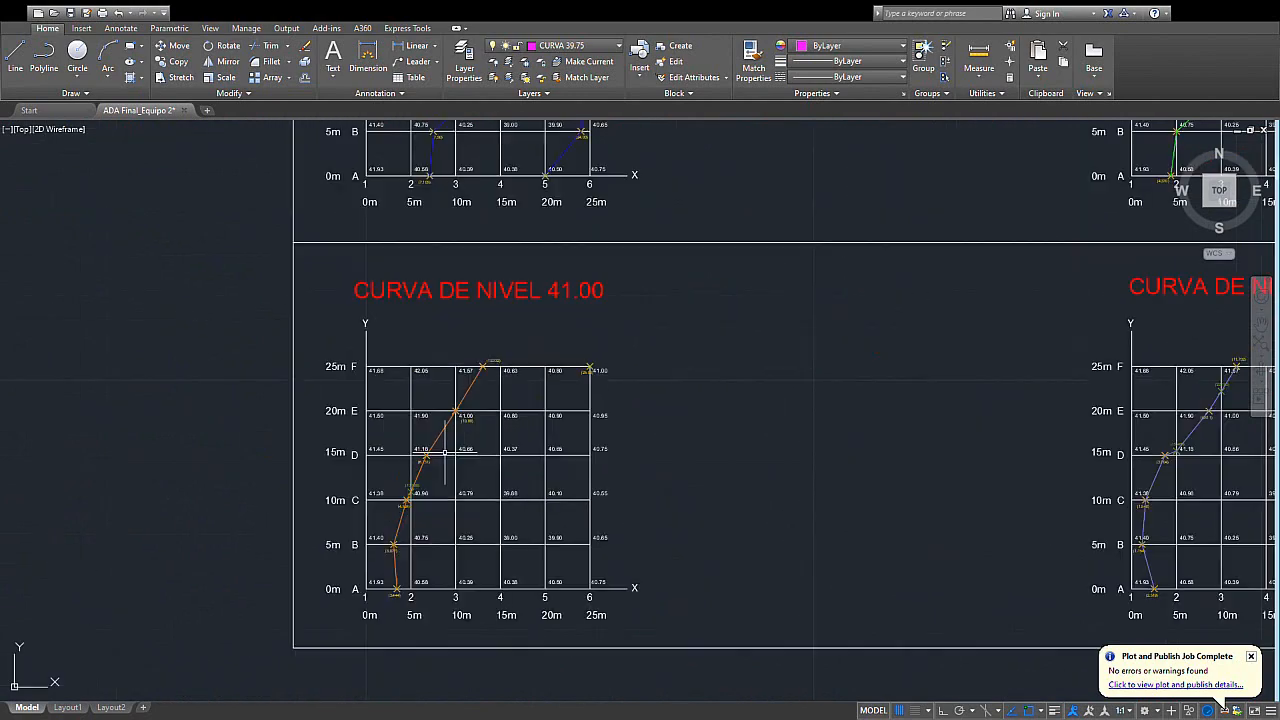
middle_drag(447, 453, 581, 432)
middle_drag(851, 466, 811, 446)
scroll(536, 498, up, 2)
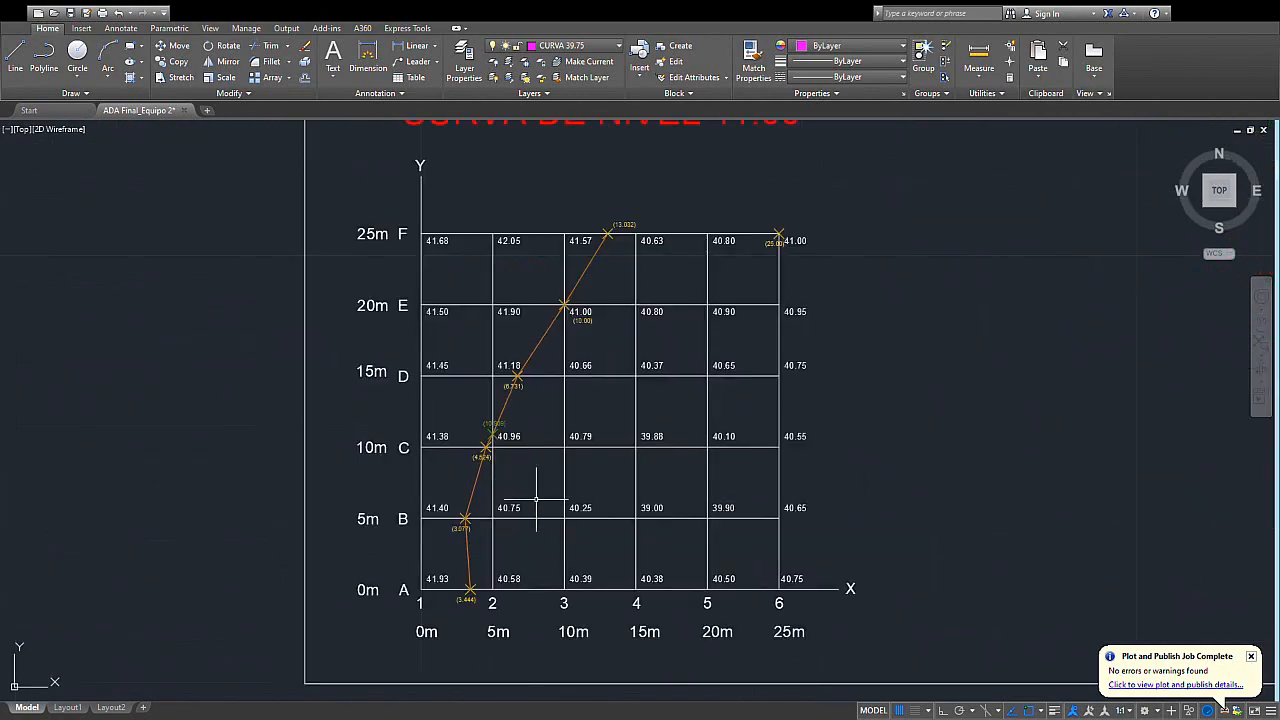
mouse_move(625, 237)
middle_down()
mouse_move(617, 278)
mouse_move(621, 239)
middle_up()
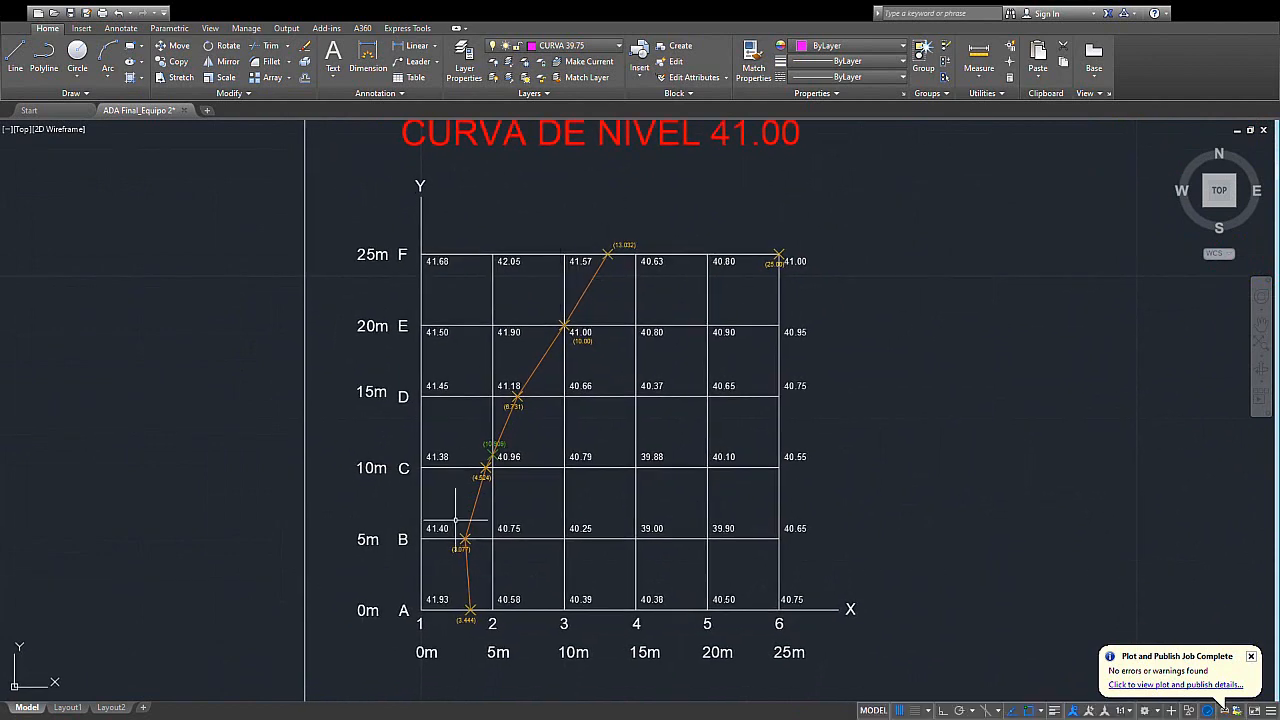
middle_drag(670, 274, 635, 338)
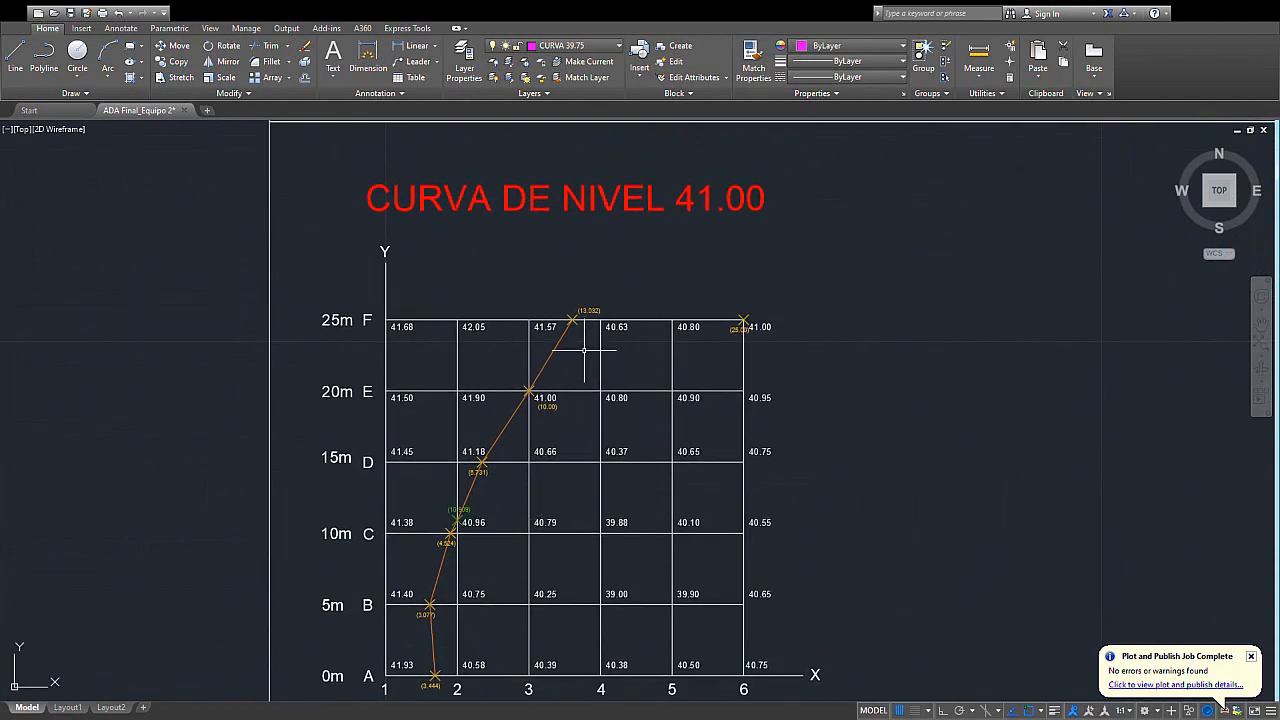
middle_drag(513, 640, 551, 531)
middle_drag(709, 494, 665, 491)
scroll(451, 477, down, 2)
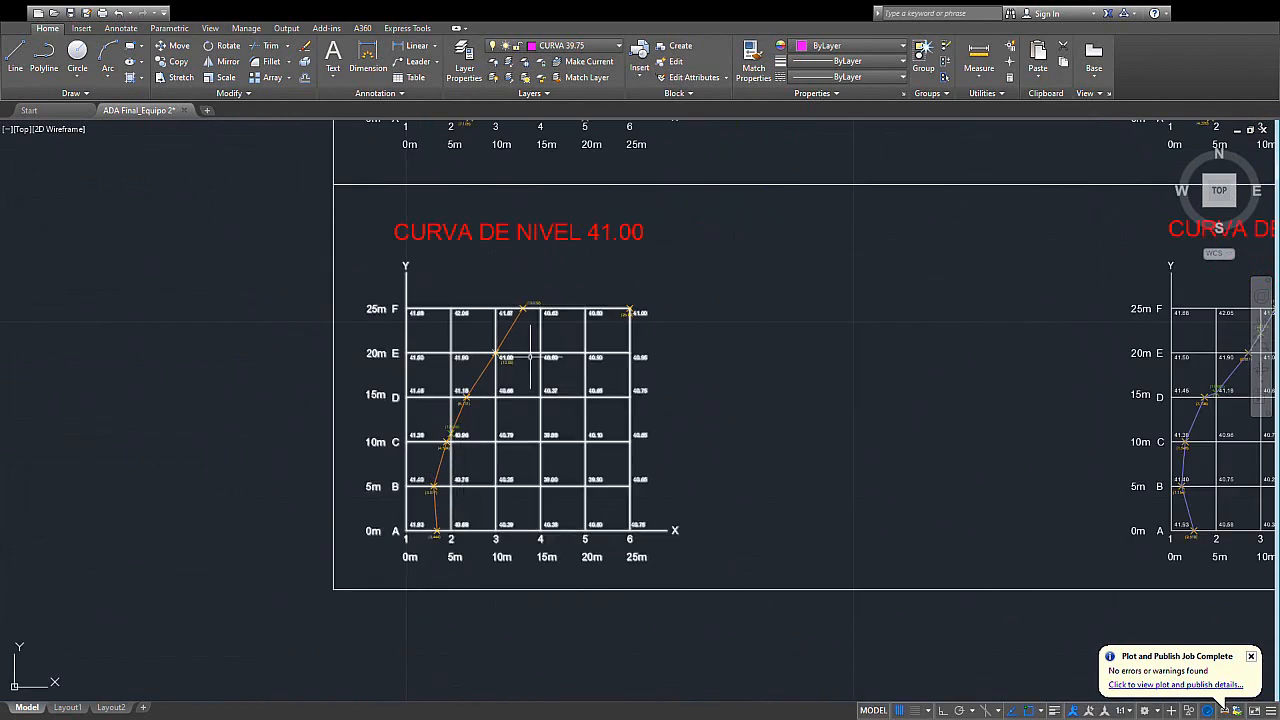
- Review the 41.25 contour and compare it with the 41.00 contour grid
middle_drag(1109, 405, 791, 456)
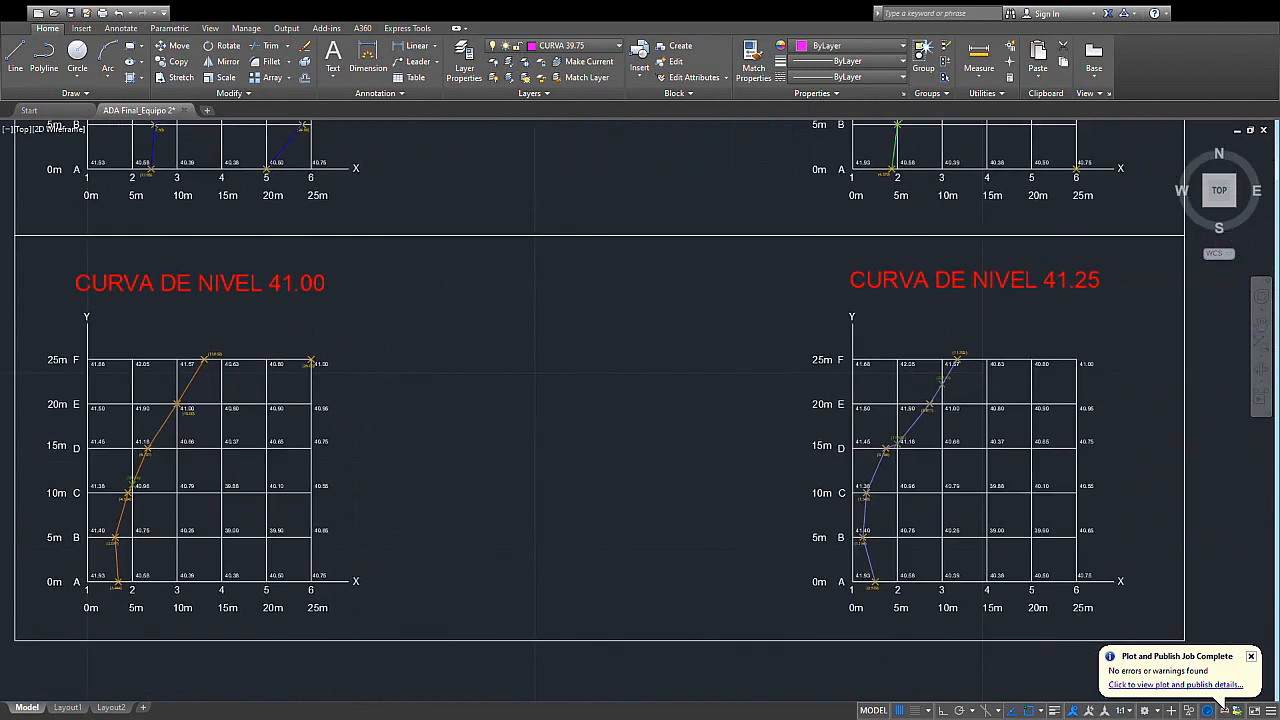
mouse_move(956, 428)
middle_down()
mouse_move(778, 435)
mouse_move(813, 358)
middle_up()
scroll(851, 329, up, 2)
scroll(816, 412, down, 2)
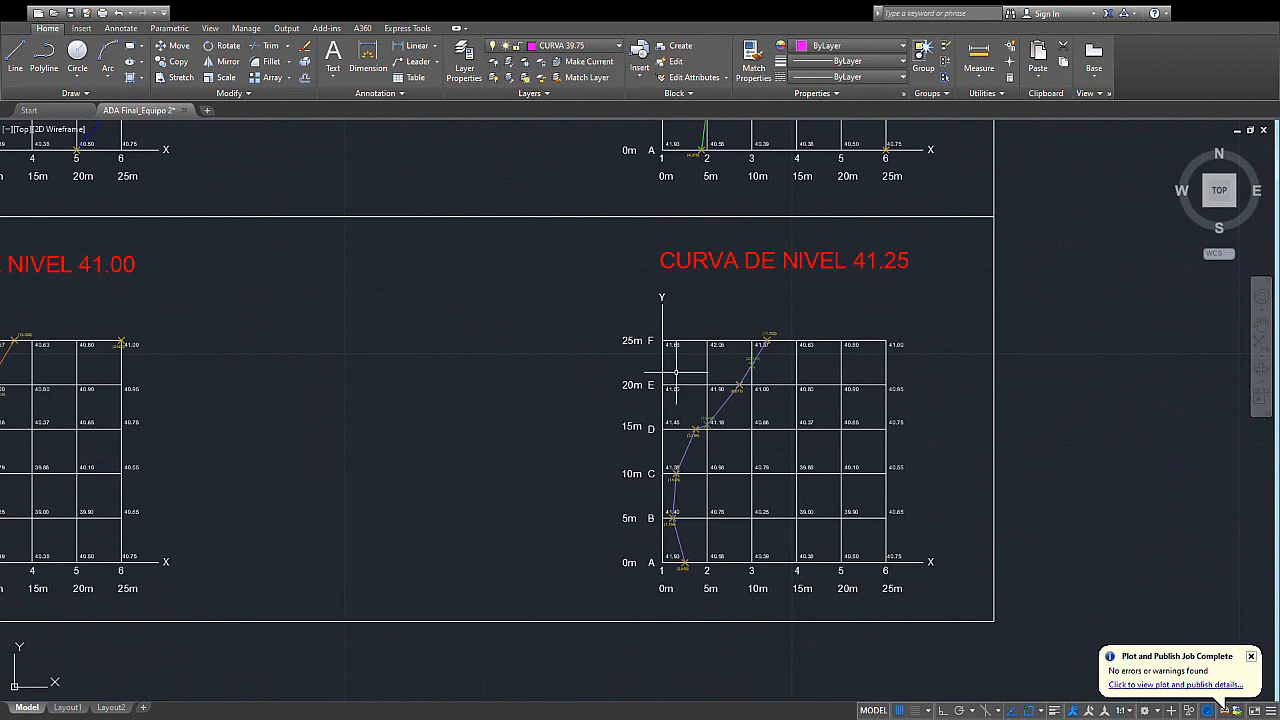
scroll(749, 469, down, 2)
mouse_move(676, 372)
middle_down()
mouse_move(749, 469)
mouse_move(742, 456)
mouse_move(736, 590)
middle_up()
middle_drag(700, 486, 670, 321)
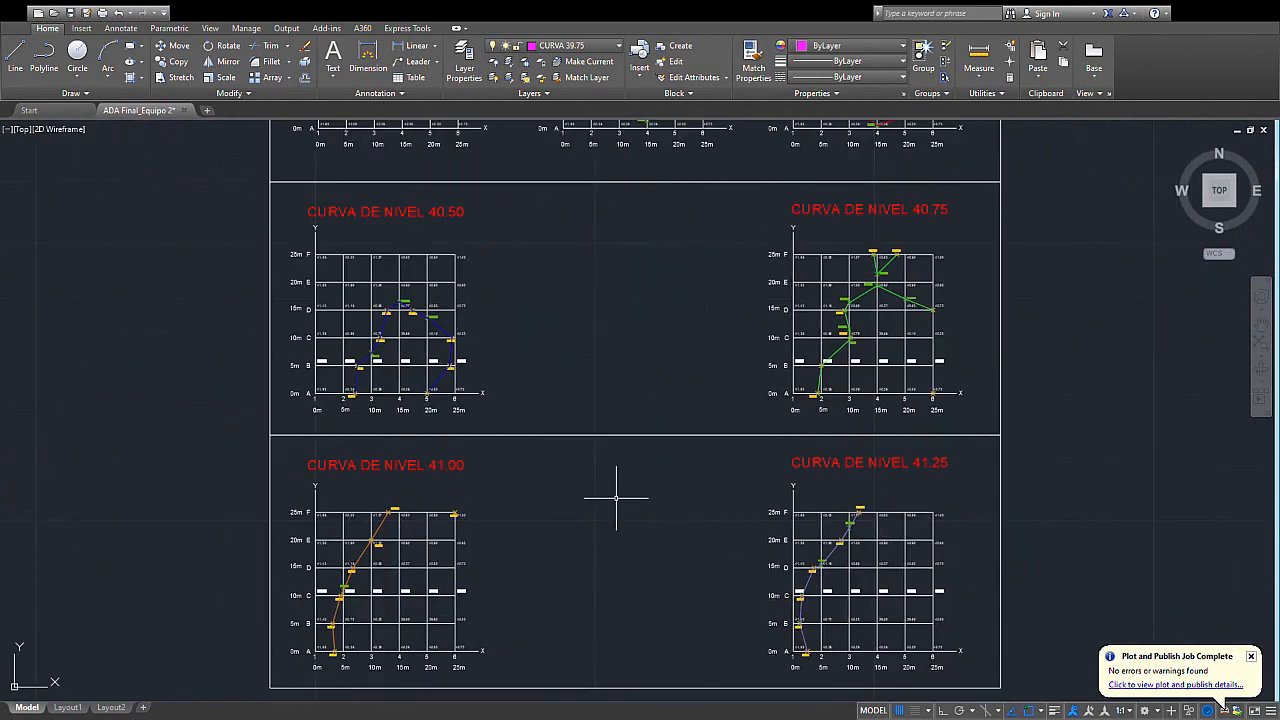
scroll(333, 573, up, 4)
middle_drag(400, 586, 401, 531)
scroll(406, 523, down, 2)
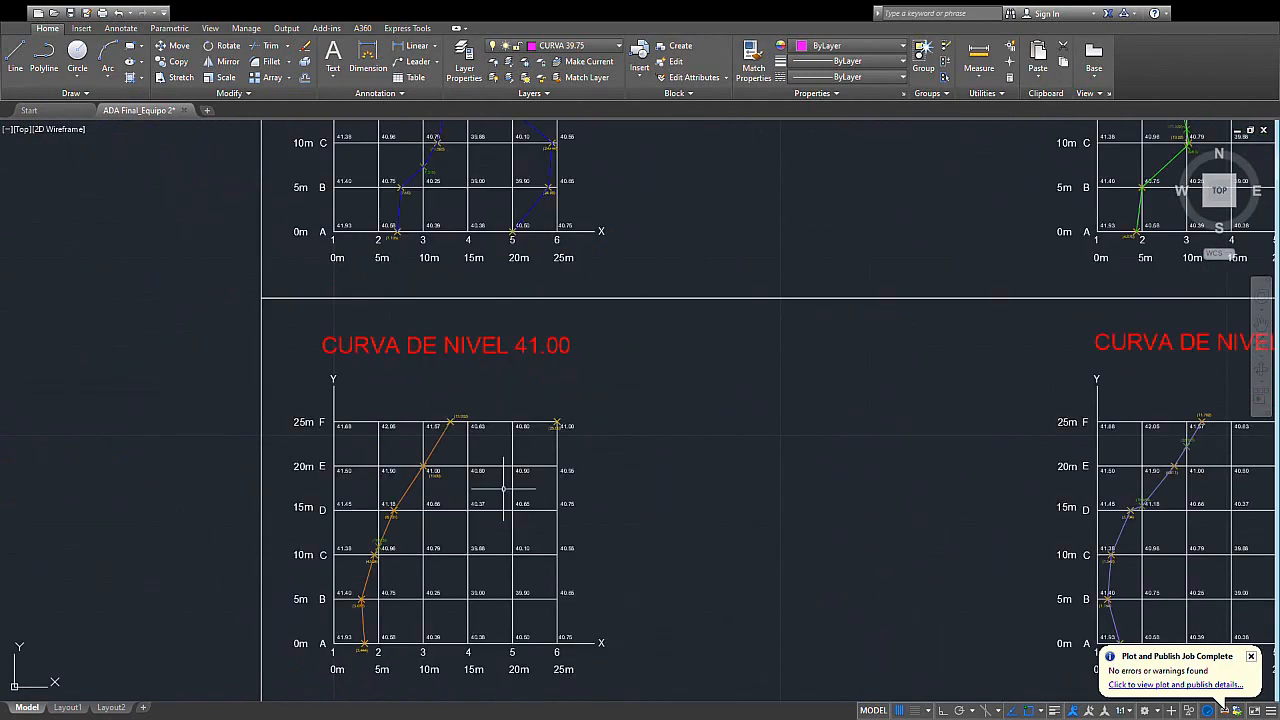
- Examine all the contours together with their legend in the first CURVA DE NIVEL GENERAL grid
scroll(453, 367, down, 2)
middle_drag(463, 320, 546, 561)
middle_drag(549, 290, 597, 564)
middle_drag(597, 357, 601, 581)
scroll(593, 436, up, 2)
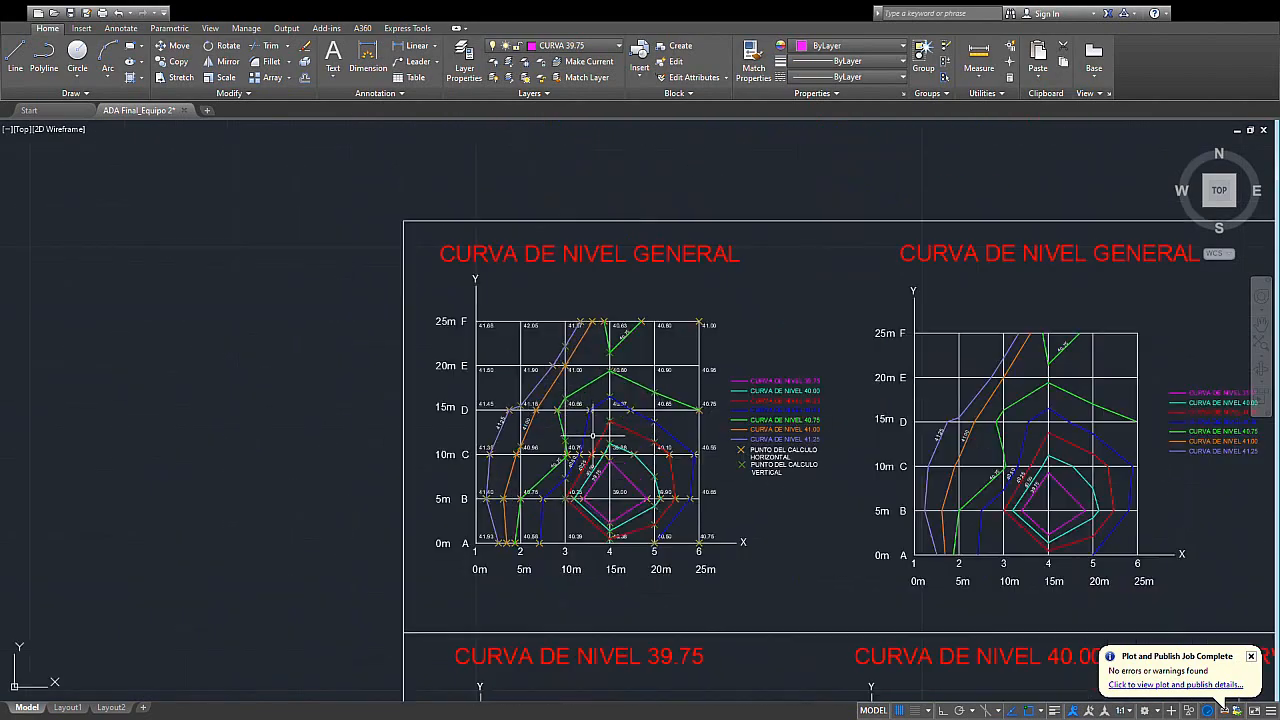
scroll(593, 435, up, 2)
middle_drag(596, 466, 632, 502)
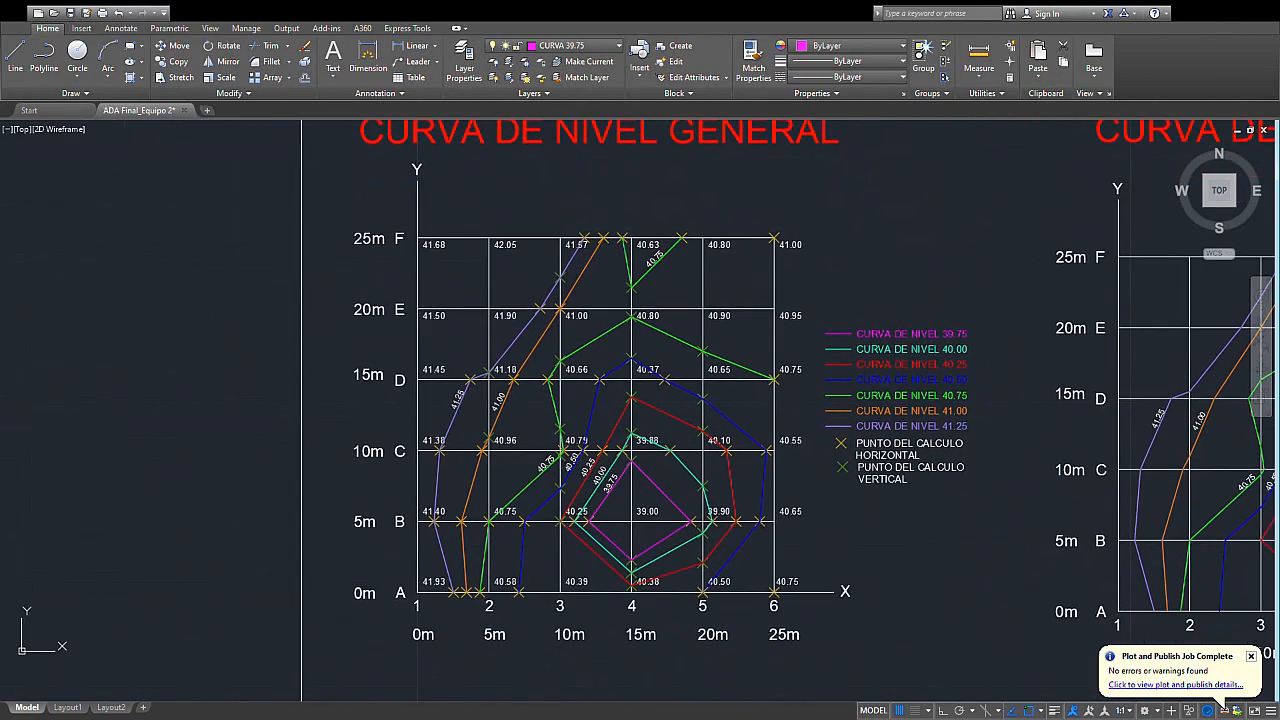
scroll(655, 513, up, 2)
scroll(655, 513, down, 2)
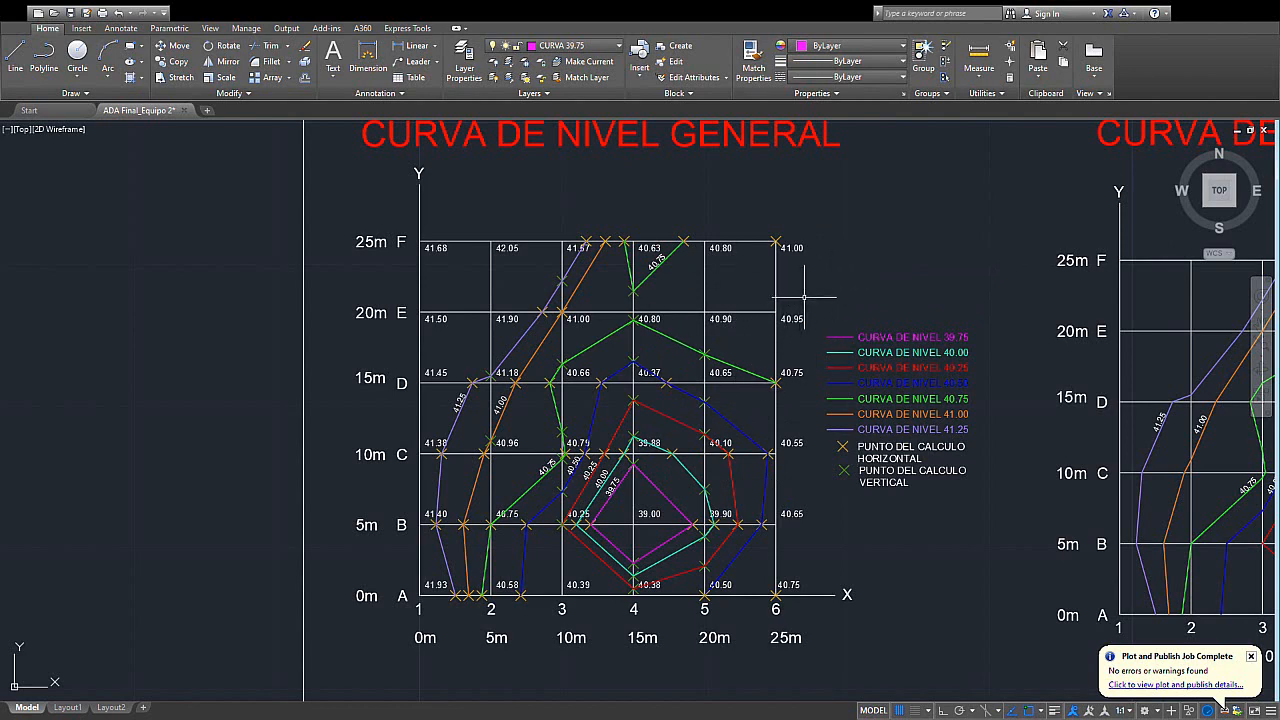
middle_drag(876, 271, 878, 290)
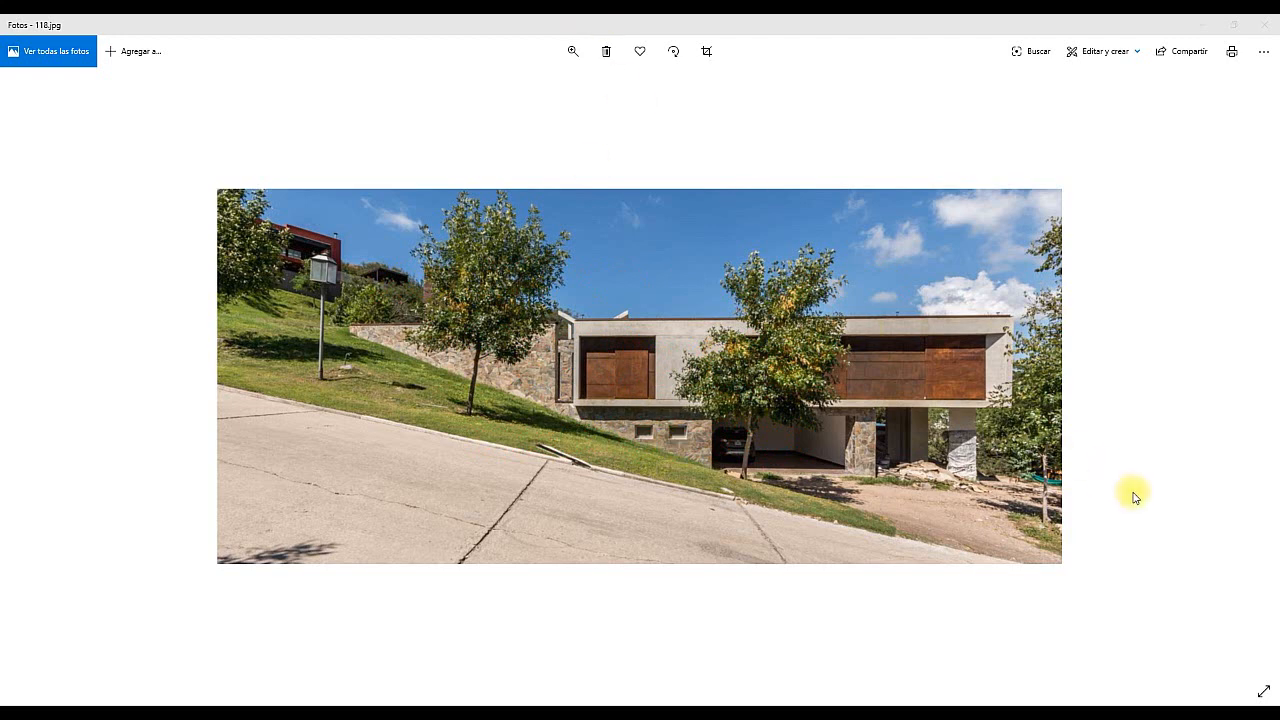
- Browse the images of houses on sloping sites in the Photos app, through to the architectural section image
click(1225, 398)
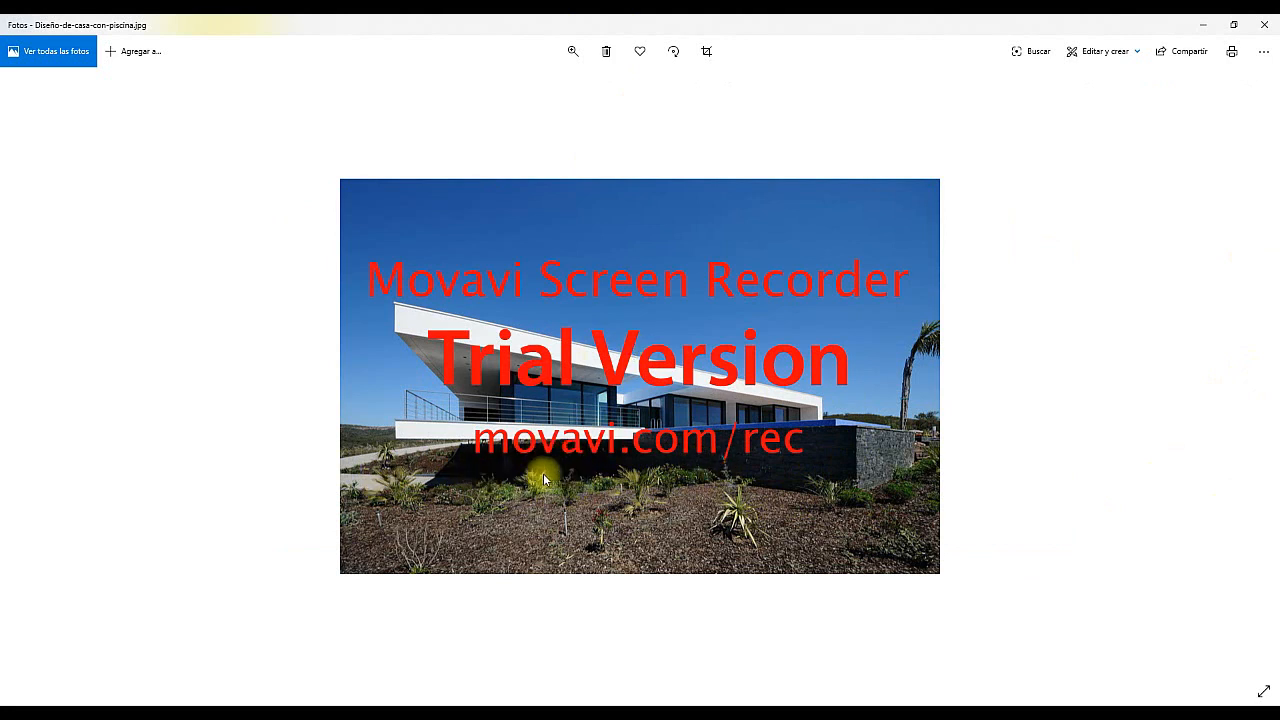
click(1255, 395)
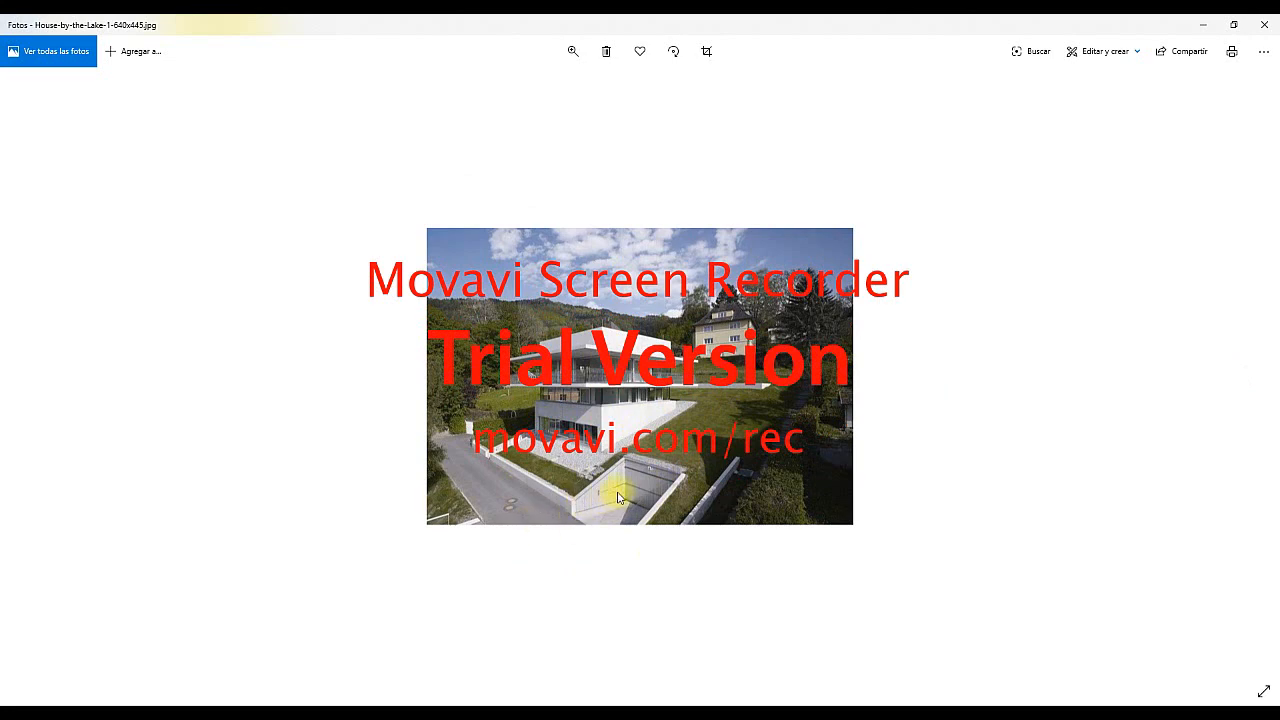
click(1268, 362)
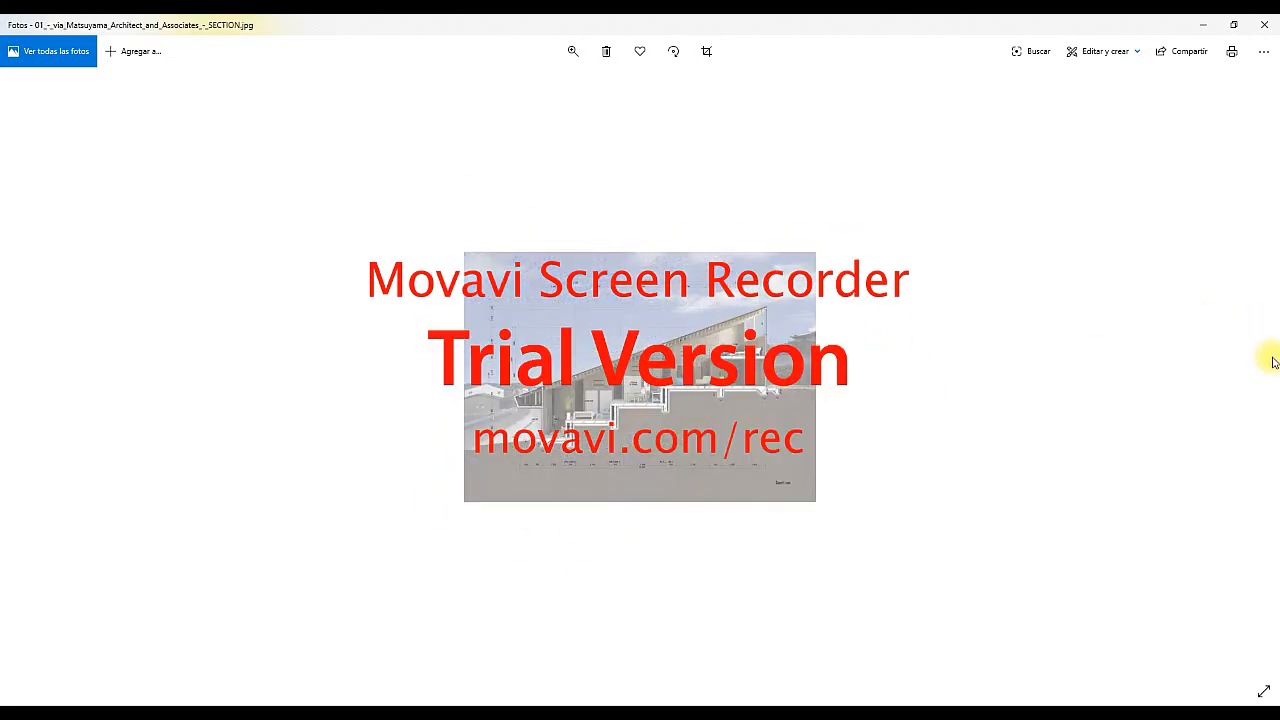